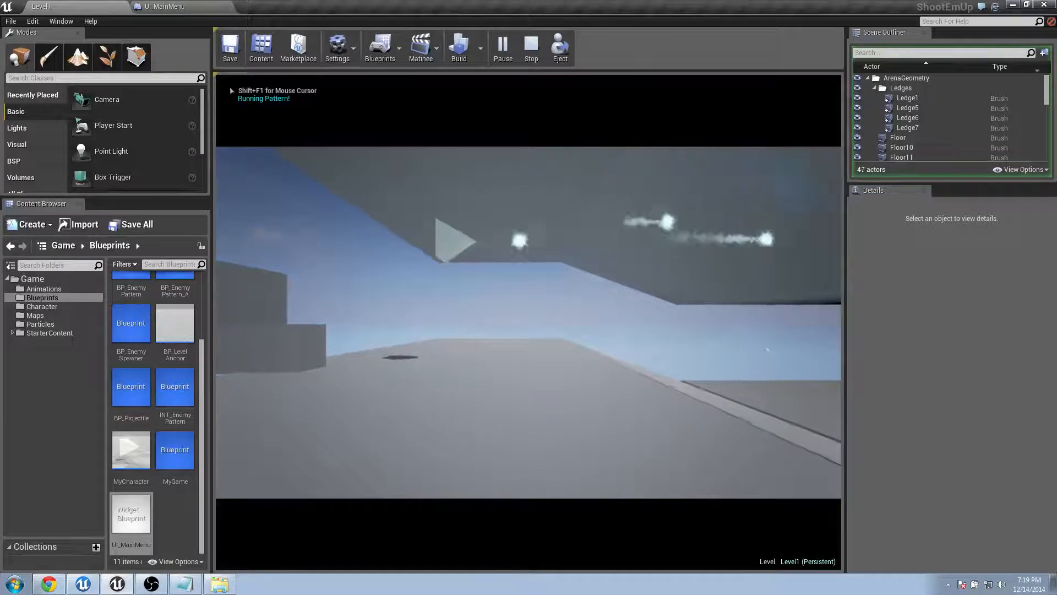
Stop the running play session and open the P_Projectile particle system from the Particles folder.
{"action": "key", "text": "Escape"}
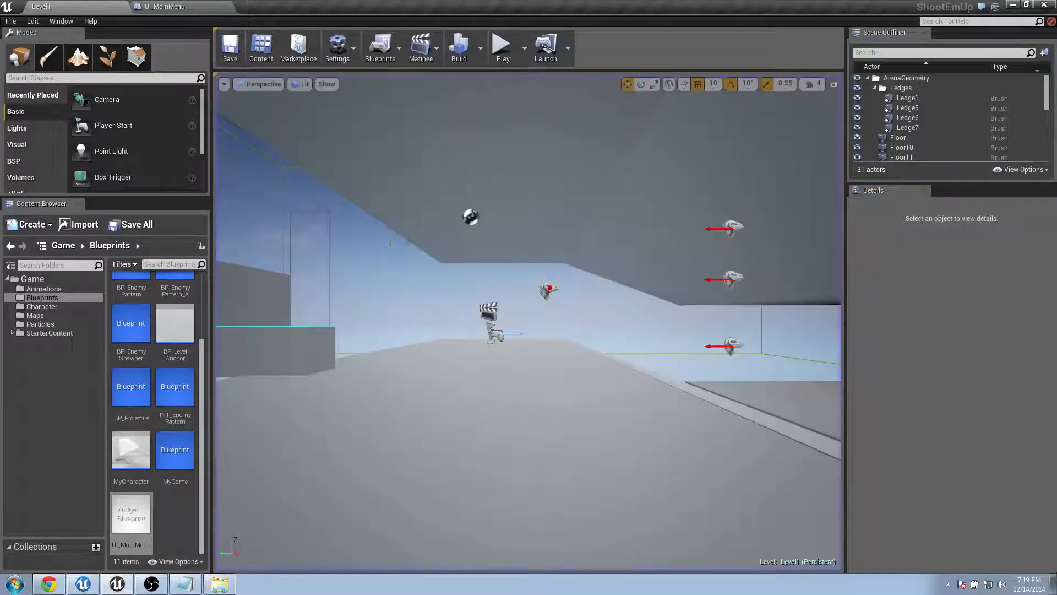
{"action": "left_click_drag", "start_coordinate": [203, 374], "coordinate": [199, 287]}
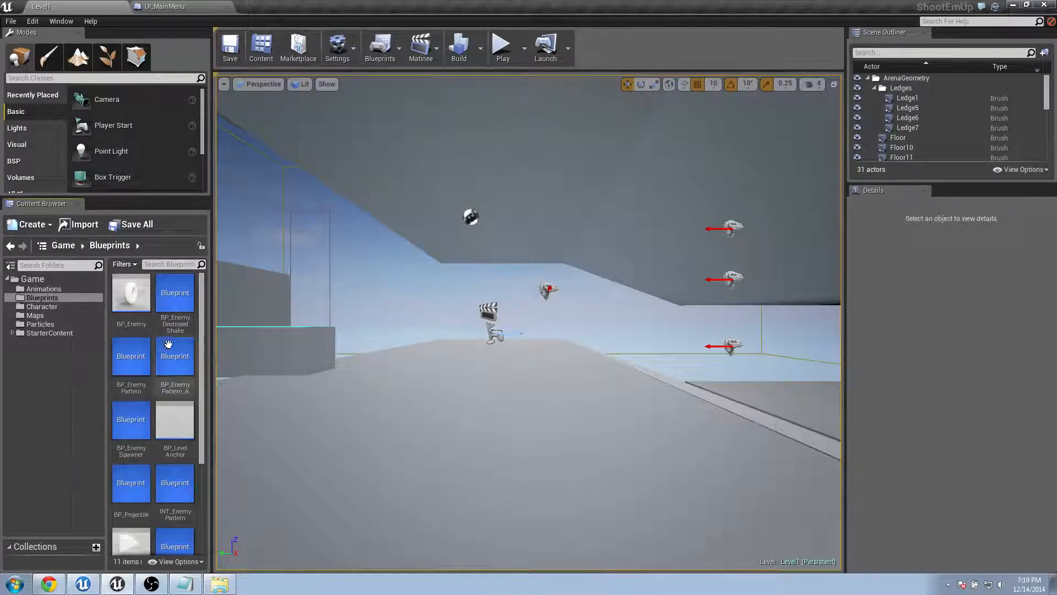
{"action": "left_click", "coordinate": [75, 324]}
{"action": "double_click", "coordinate": [131, 300]}
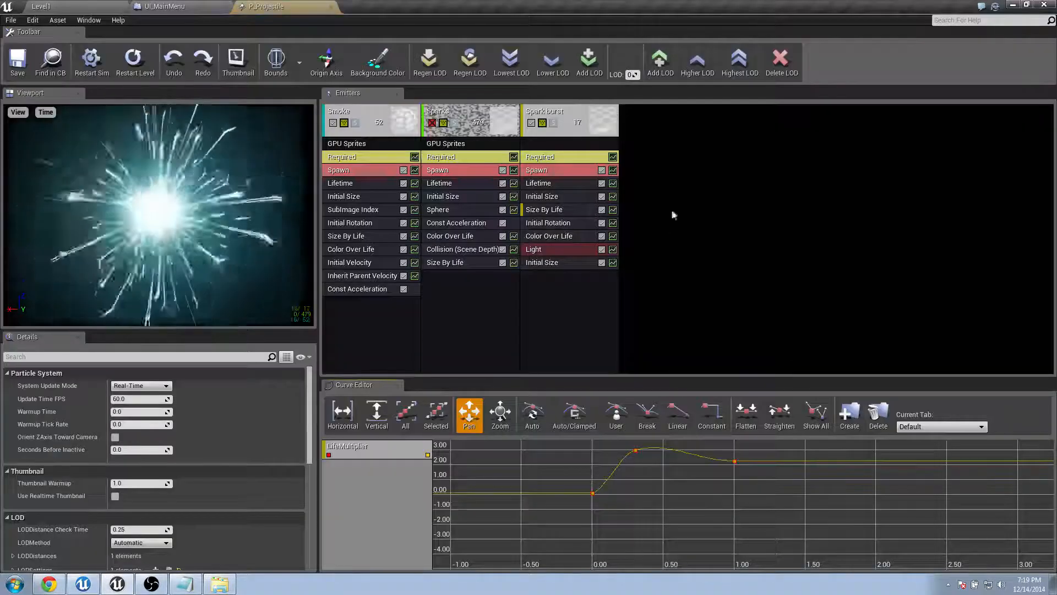
Delete the Initial Size module directly above Size By Life in the Spark burst emitter.
{"action": "left_click", "coordinate": [562, 197]}
{"action": "left_click", "coordinate": [570, 267]}
{"action": "left_click", "coordinate": [577, 200]}
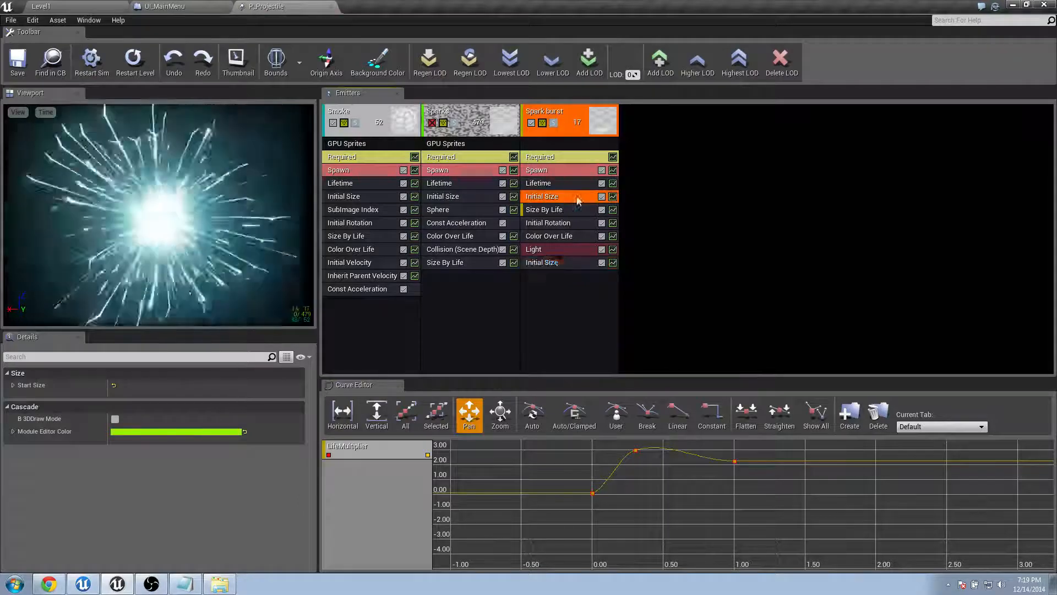
{"action": "key", "text": "Delete"}
Set the remaining Spark burst Initial Size module's constant start size to 20 in X, Y and Z, and save the particle system.
{"action": "left_click", "coordinate": [573, 251]}
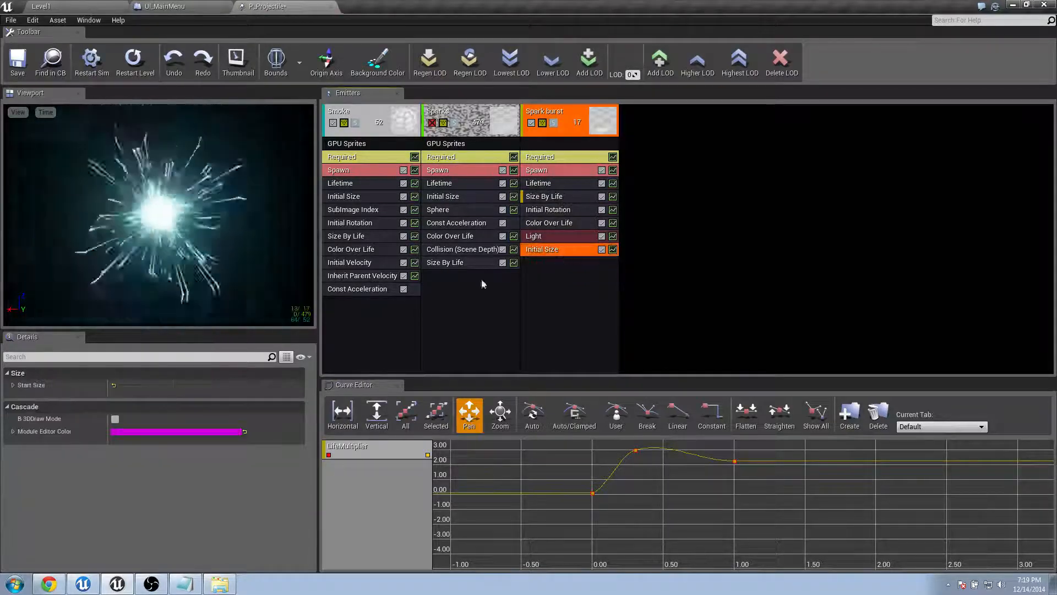
{"action": "left_click", "coordinate": [13, 385]}
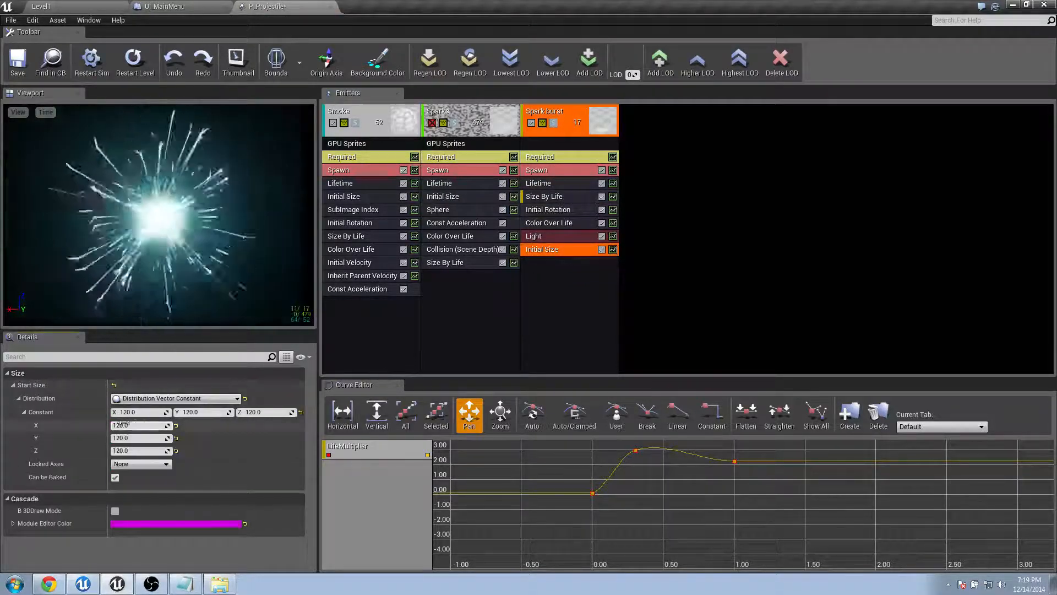
{"action": "left_click", "coordinate": [145, 425]}
{"action": "type", "text": "20"}
{"action": "key", "text": "Tab"}
{"action": "type", "text": "20"}
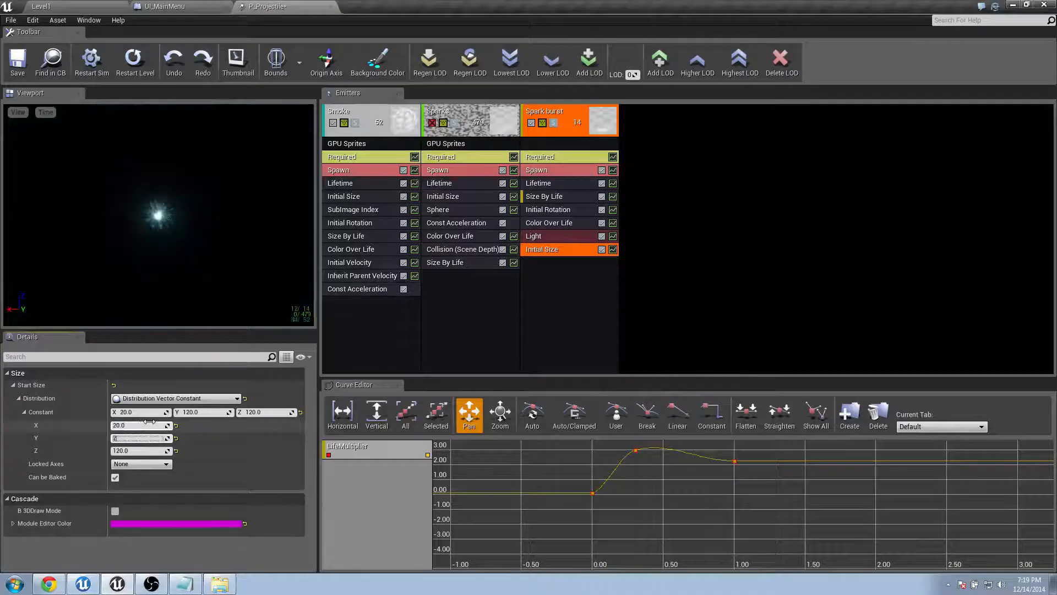
{"action": "key", "text": "Tab"}
{"action": "left_click", "coordinate": [18, 57]}
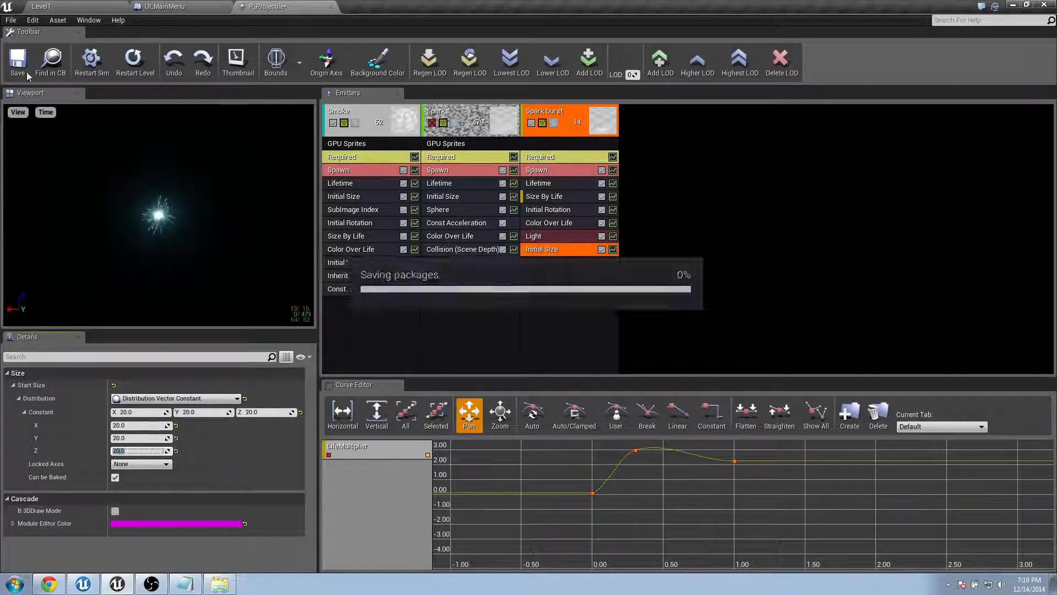
Play-test Level1, moving the ship around and firing to check the size of the projectiles, and end the session.
{"action": "left_click", "coordinate": [110, 12]}
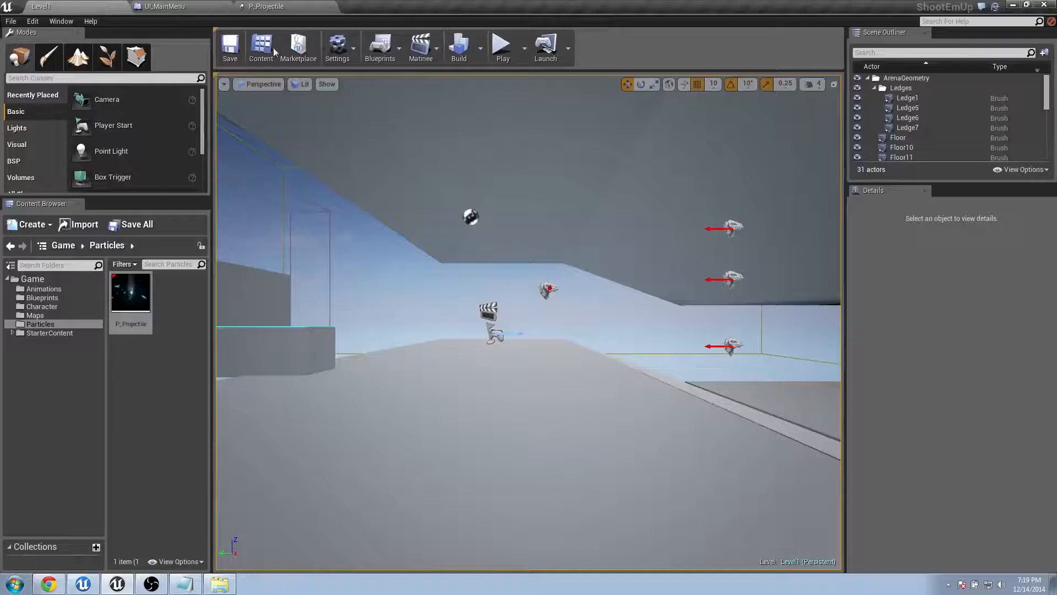
{"action": "left_click", "coordinate": [503, 47]}
{"action": "key", "text": "w"}
{"action": "key", "text": "space"}
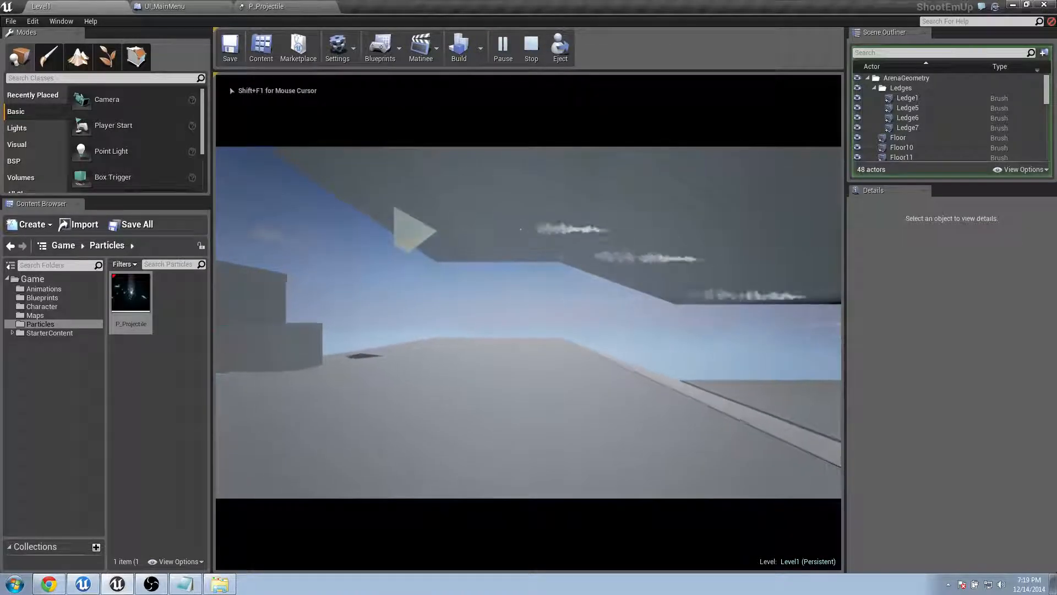
{"action": "key", "text": "a"}
{"action": "key", "text": "s"}
{"action": "key", "text": "w"}
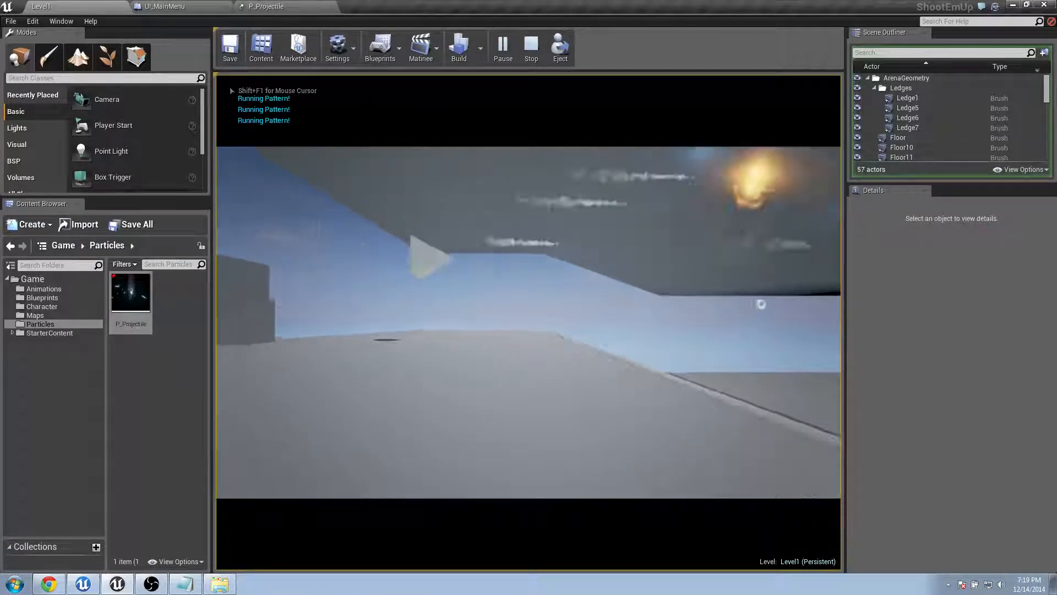
{"action": "key", "text": "Escape"}
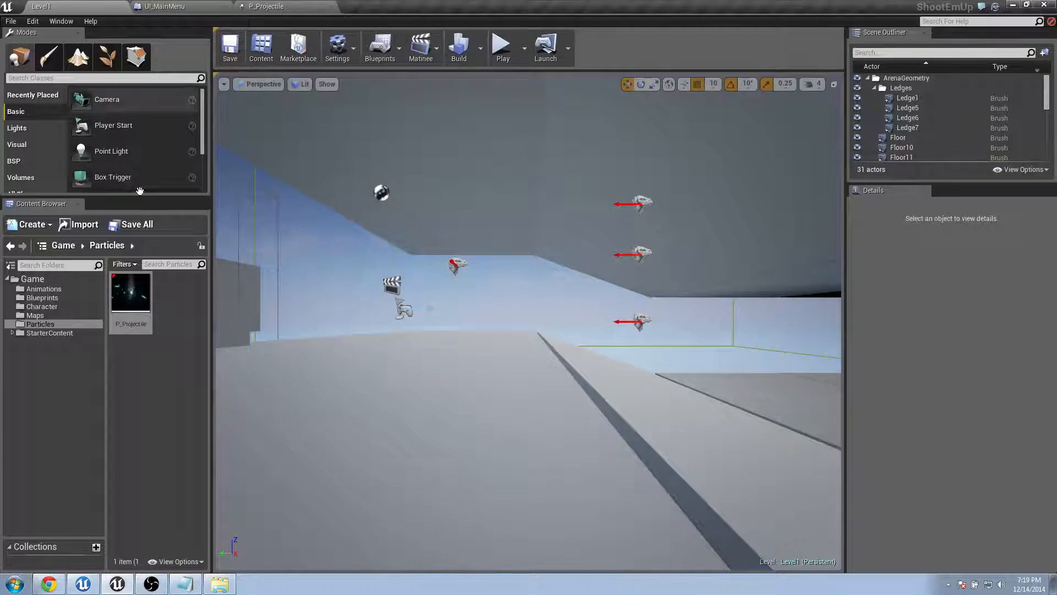
Show the Blueprints folder in a wider Content Browser and increase the thumbnail scale.
{"action": "left_click", "coordinate": [56, 305]}
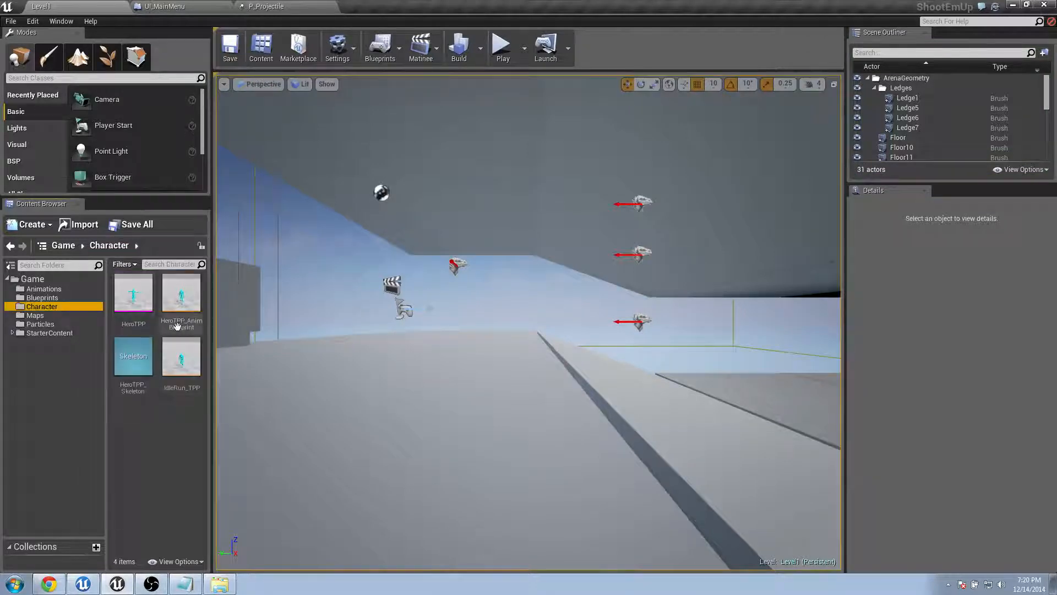
{"action": "left_click", "coordinate": [43, 298]}
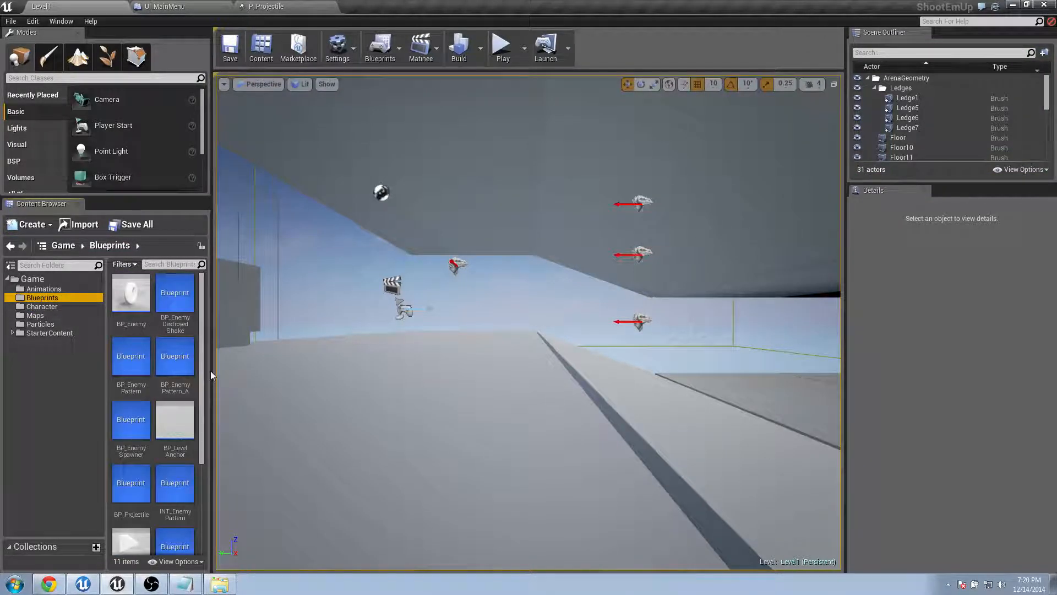
{"action": "left_click_drag", "start_coordinate": [211, 371], "coordinate": [274, 419]}
{"action": "left_click", "coordinate": [246, 560]}
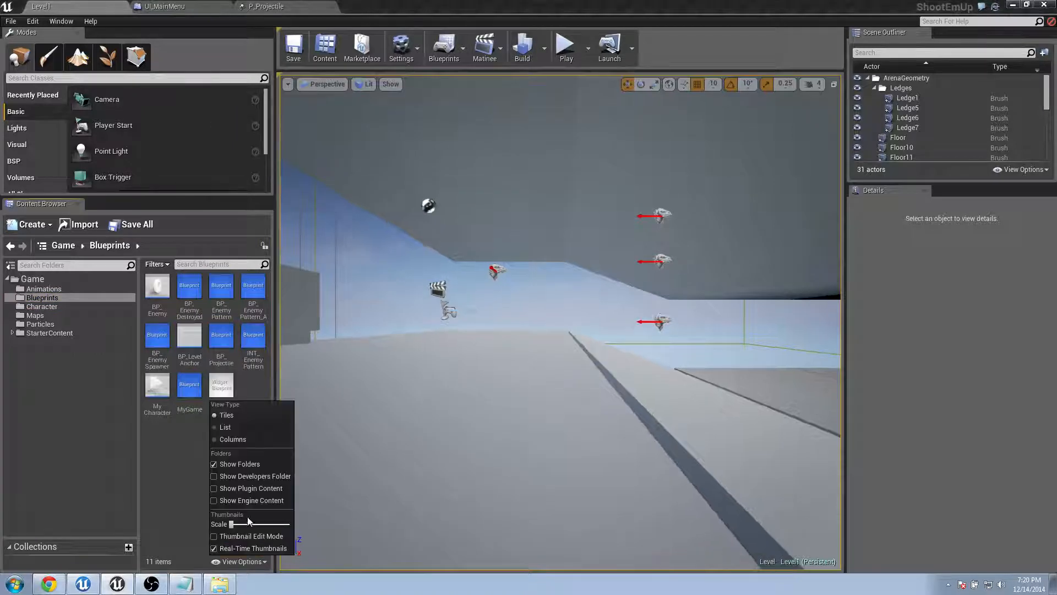
{"action": "left_click_drag", "start_coordinate": [249, 524], "coordinate": [271, 524]}
Filter the Blueprints folder by "charac" and open the MyCharacter blueprint.
{"action": "left_click", "coordinate": [264, 352]}
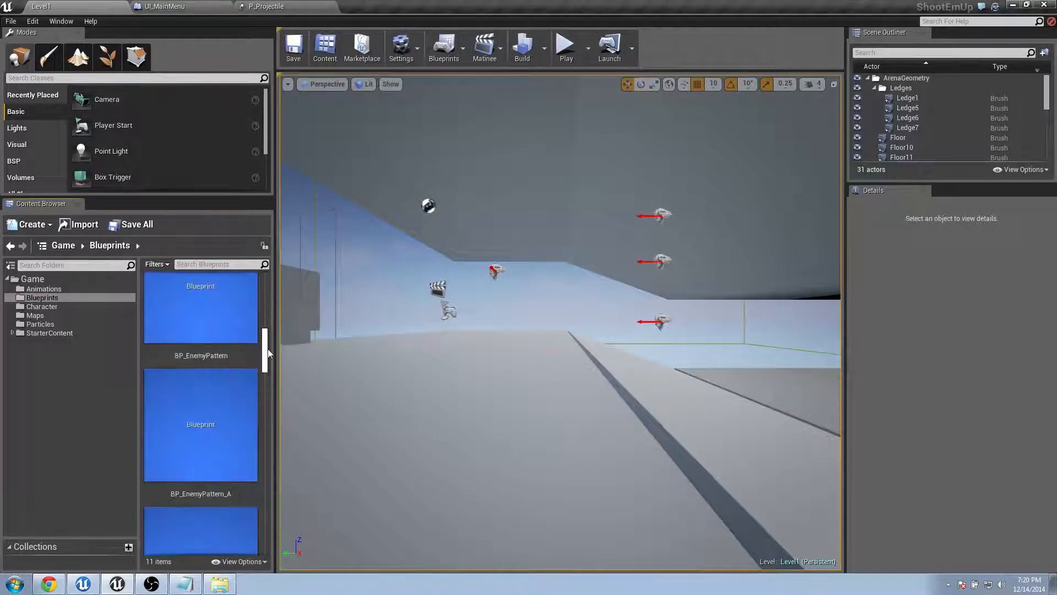
{"action": "type", "text": "charac"}
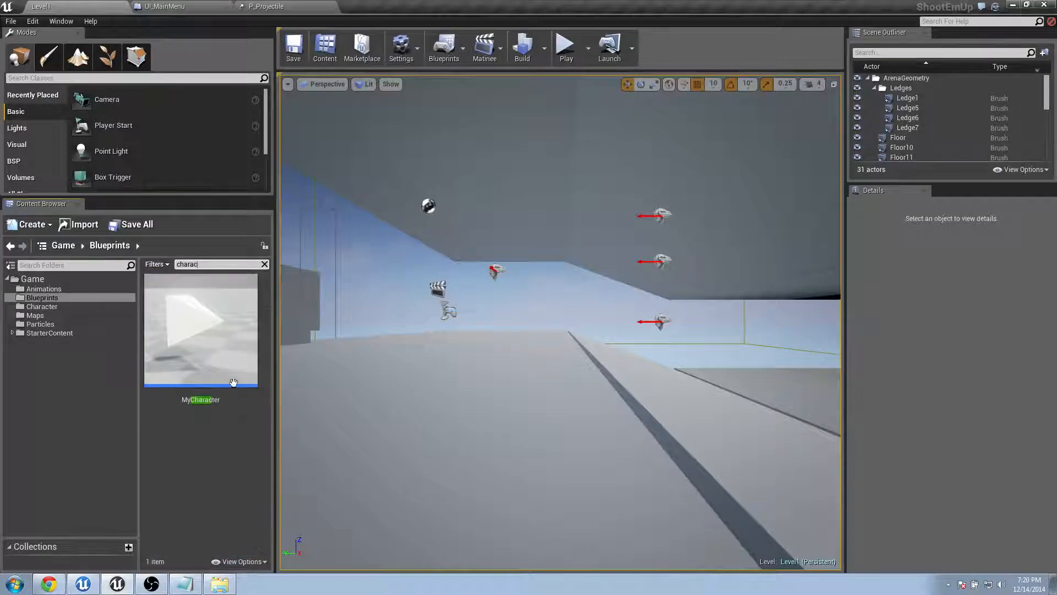
{"action": "double_click", "coordinate": [209, 347]}
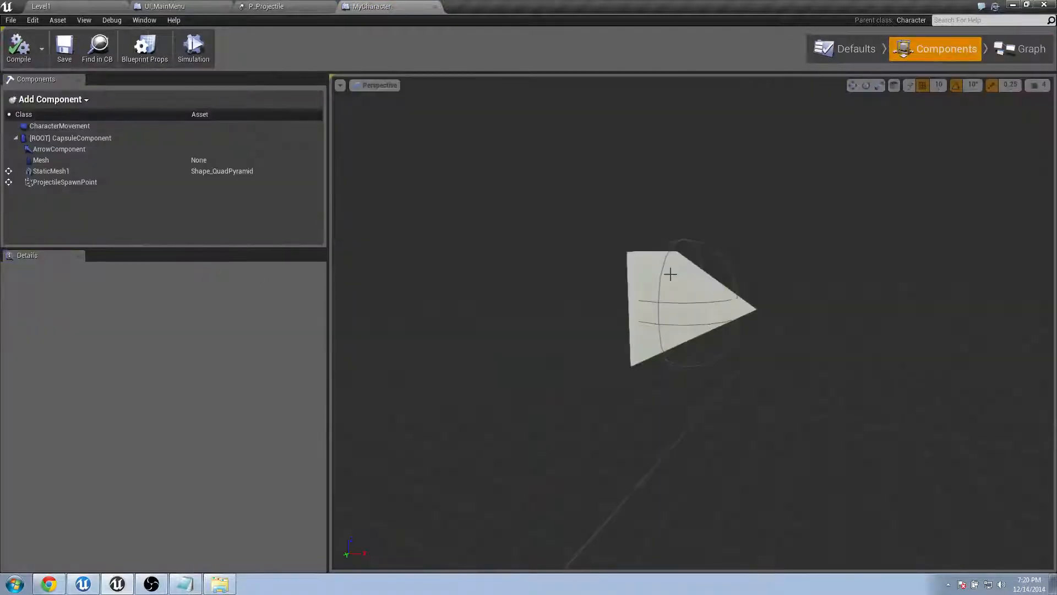
{"action": "left_click", "coordinate": [117, 184]}
{"action": "scroll", "coordinate": [751, 335], "scroll_direction": "up", "scroll_amount": 5}
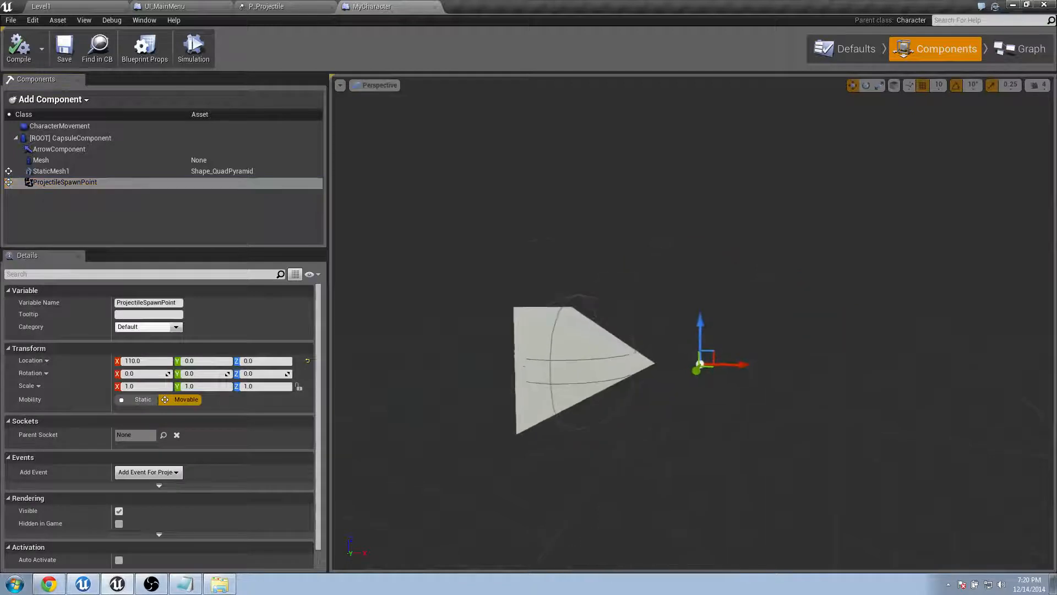
{"action": "left_click", "coordinate": [13, 101]}
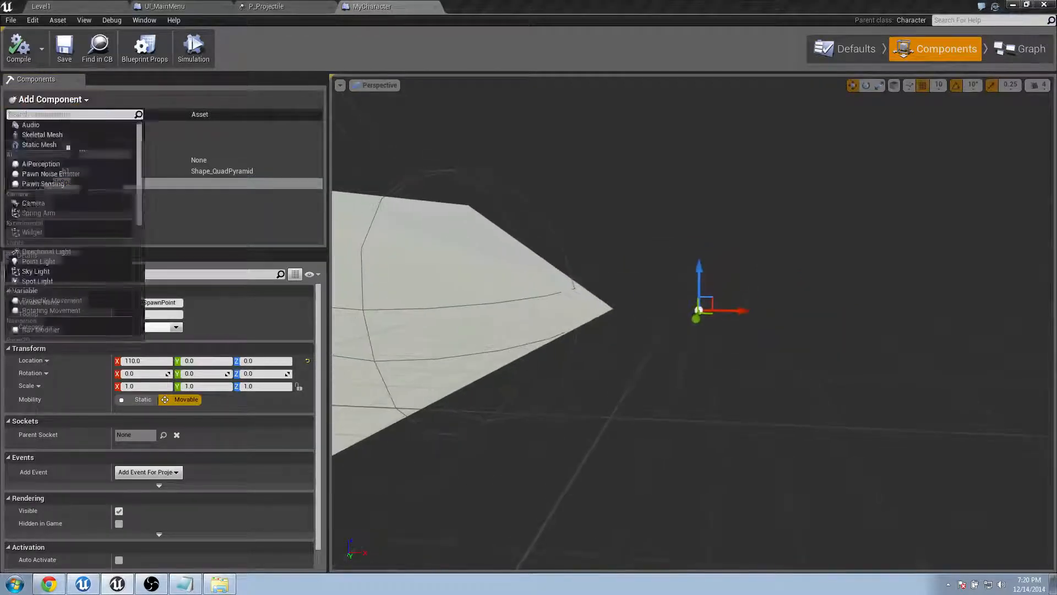
{"action": "type", "text": "bill"}
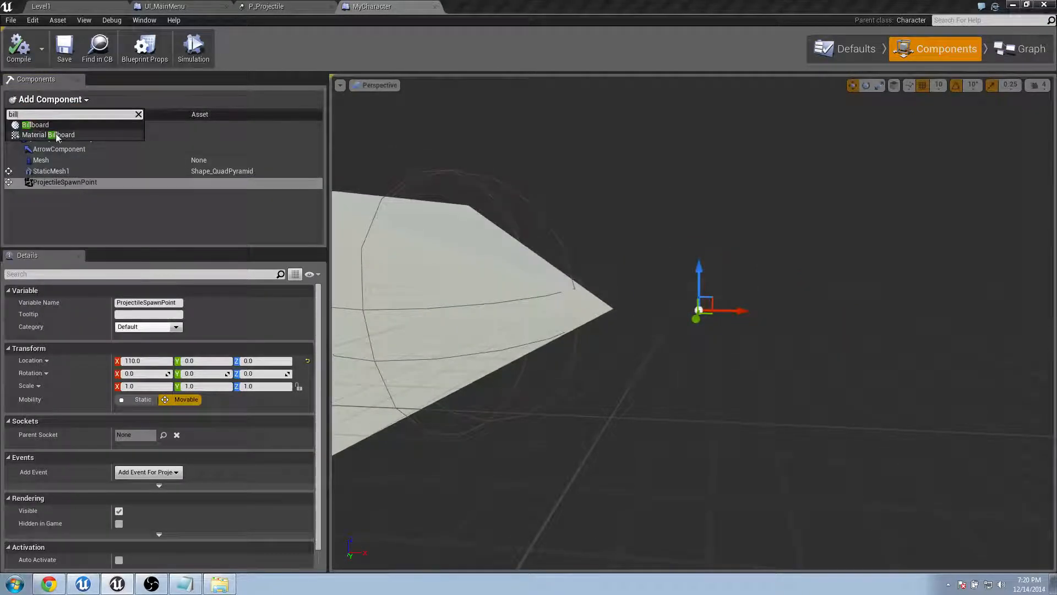
{"action": "left_click", "coordinate": [36, 125]}
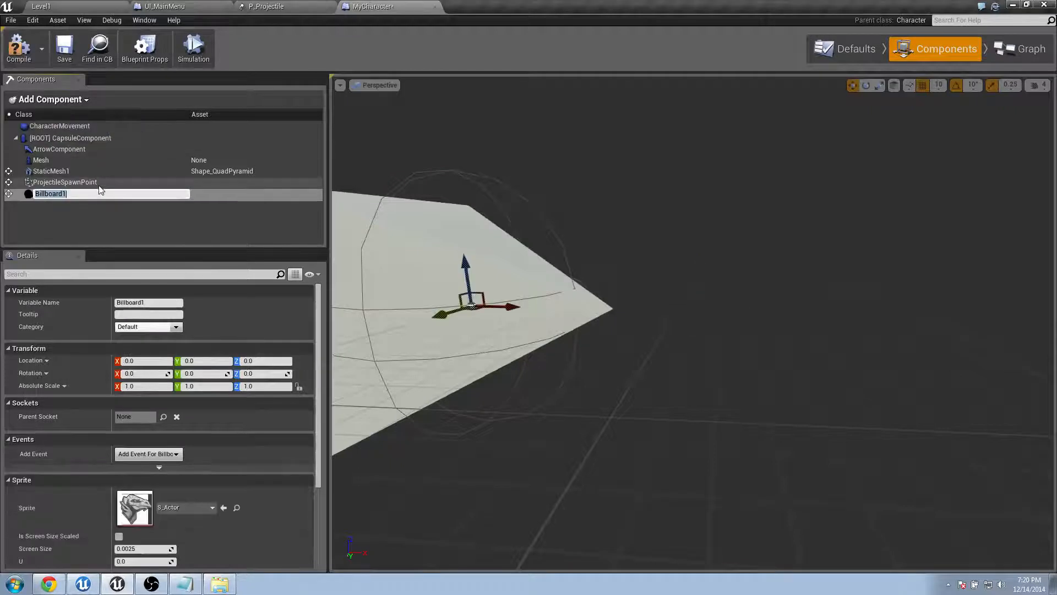
{"action": "left_click", "coordinate": [82, 191]}
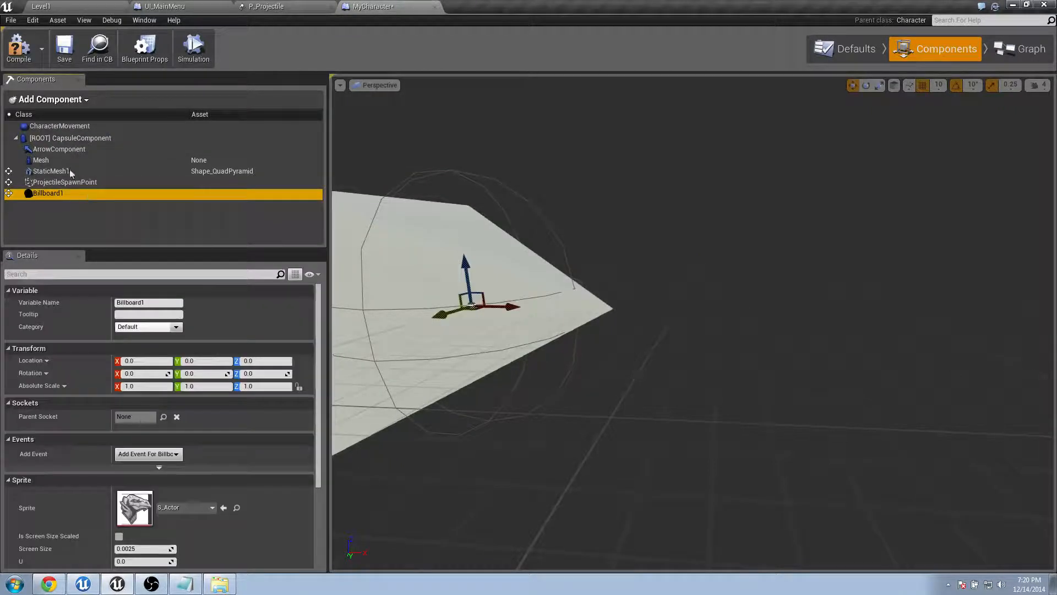
{"action": "key", "text": "Delete"}
Add an Arrow component to the MyCharacter blueprint, keeping its default name.
{"action": "left_click", "coordinate": [68, 101]}
{"action": "type", "text": "arr"}
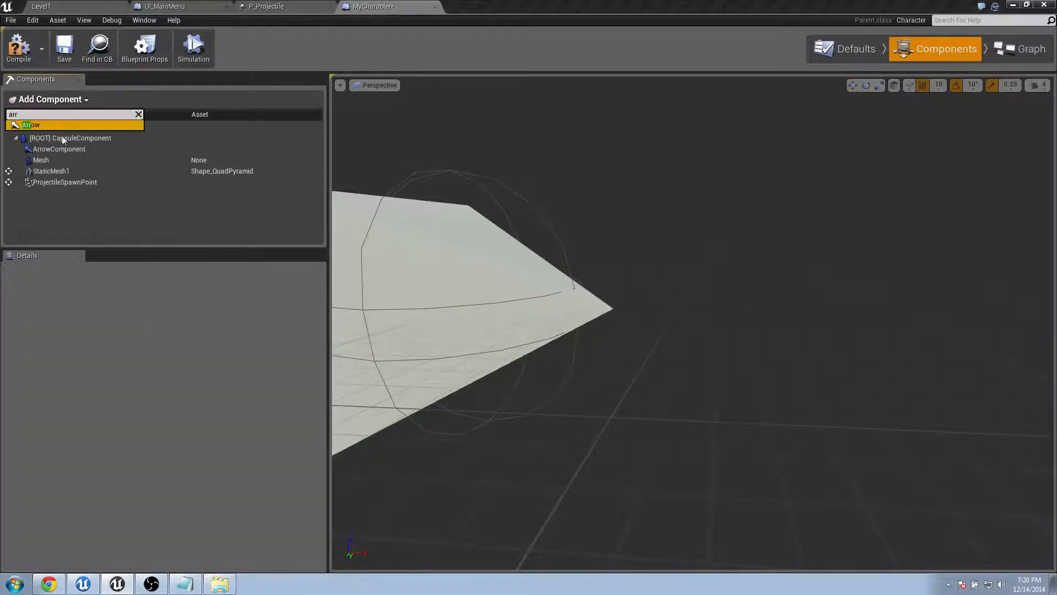
{"action": "left_click", "coordinate": [61, 128]}
{"action": "left_click", "coordinate": [53, 212]}
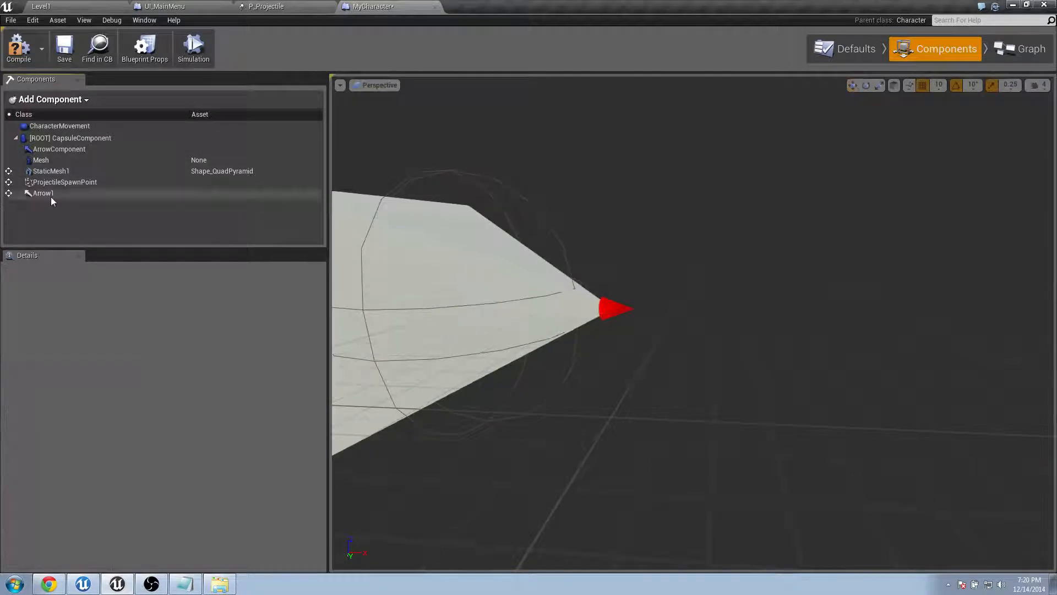
Parent the new arrow to ProjectileSpawnPoint and reset its relative location to the default.
{"action": "left_click_drag", "start_coordinate": [51, 196], "coordinate": [52, 182]}
{"action": "left_click", "coordinate": [61, 193]}
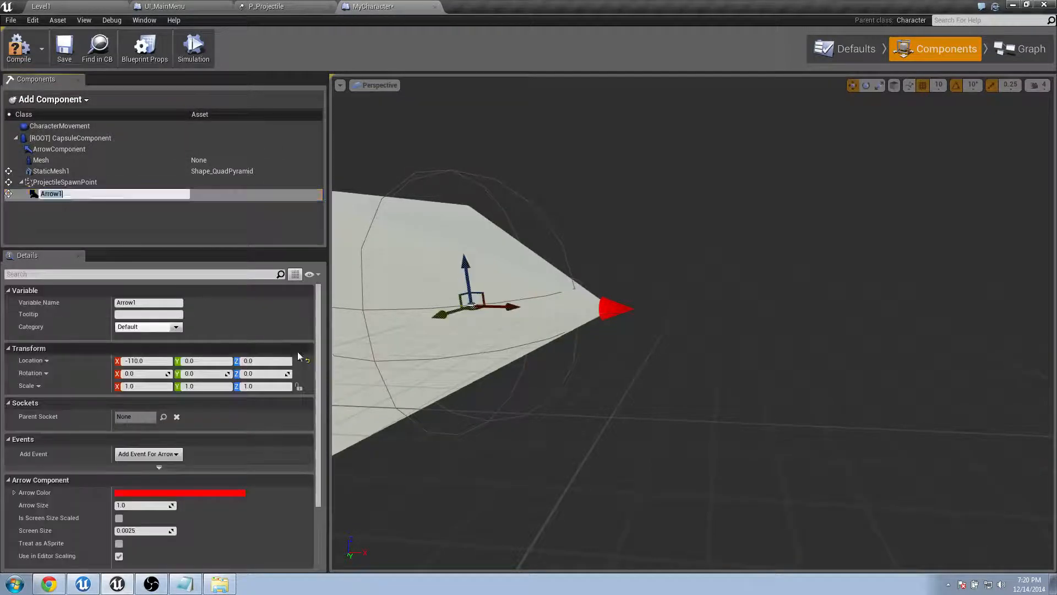
{"action": "left_click", "coordinate": [306, 362]}
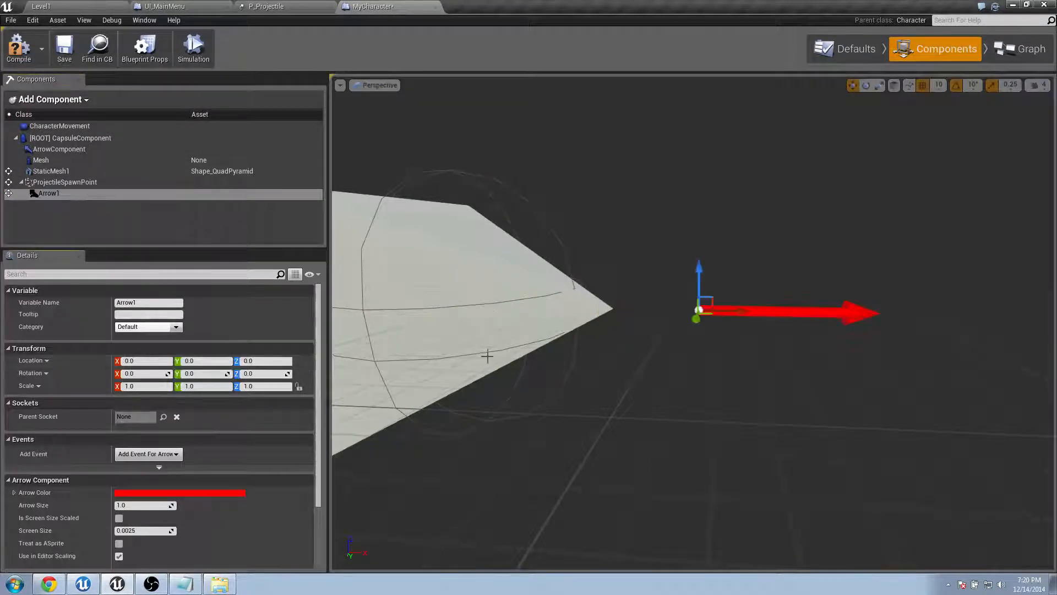
Duplicate the ProjectileSpawnPoint component and name the copy ProjectileSpawnPoint2.
{"action": "left_click", "coordinate": [83, 183]}
{"action": "key", "text": "ctrl+w"}
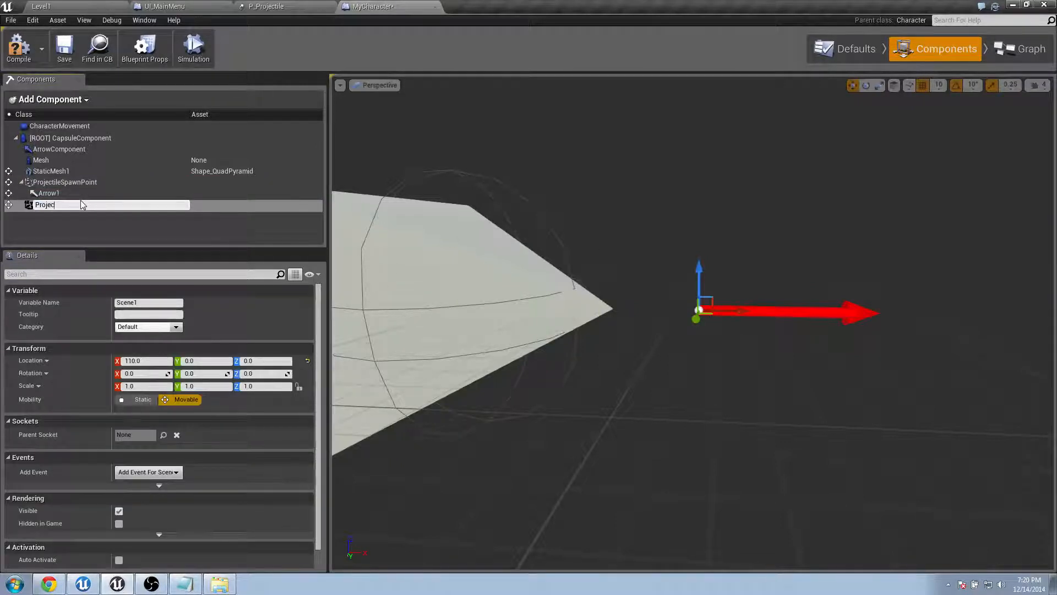
{"action": "type", "text": "ProjectileSpawnPoint2"}
{"action": "key", "text": "Return"}
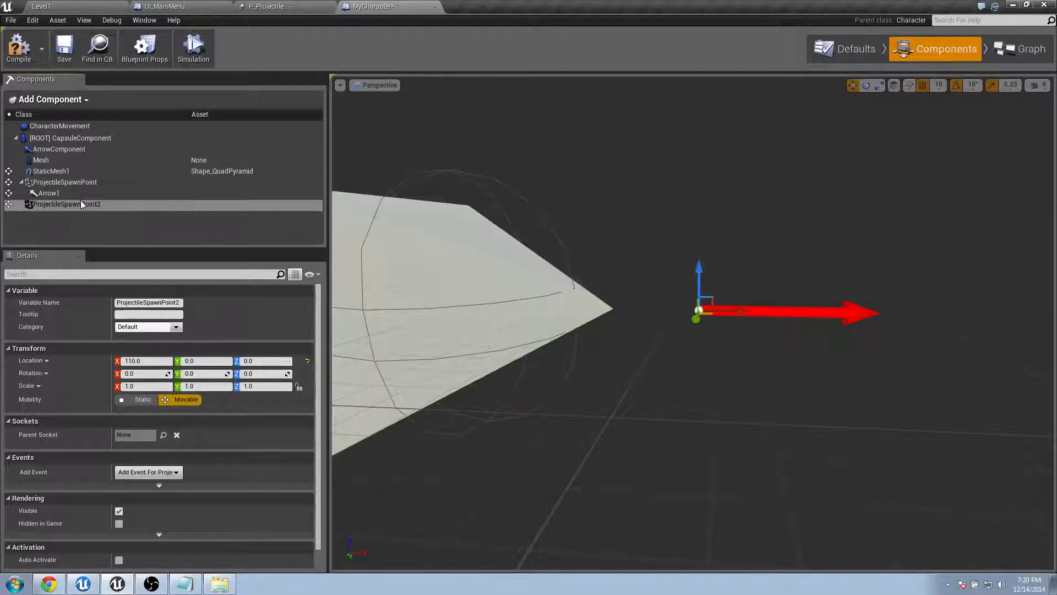
Rename the original ProjectileSpawnPoint component, the parent of the arrow, as ProjectileSpawnPoint1.
{"action": "double_click", "coordinate": [101, 185]}
{"action": "left_click", "coordinate": [116, 183]}
{"action": "type", "text": "2"}
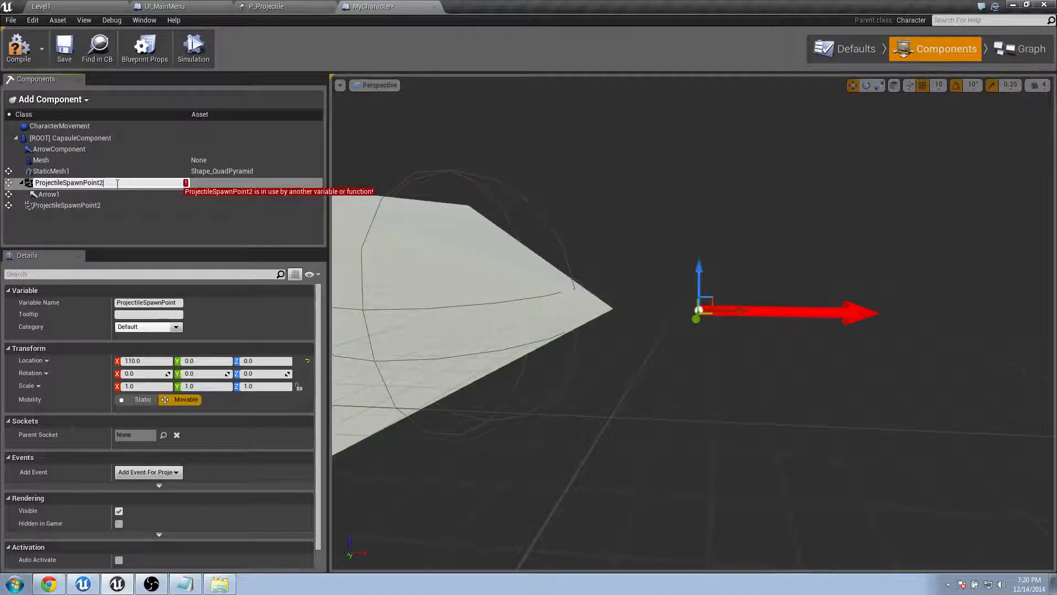
{"action": "key", "text": "BackSpace"}
{"action": "type", "text": "1"}
{"action": "key", "text": "Return"}
Duplicate ProjectileSpawnPoint2 and name the copy ProjectileSpawnPoint3.
{"action": "left_click", "coordinate": [103, 203]}
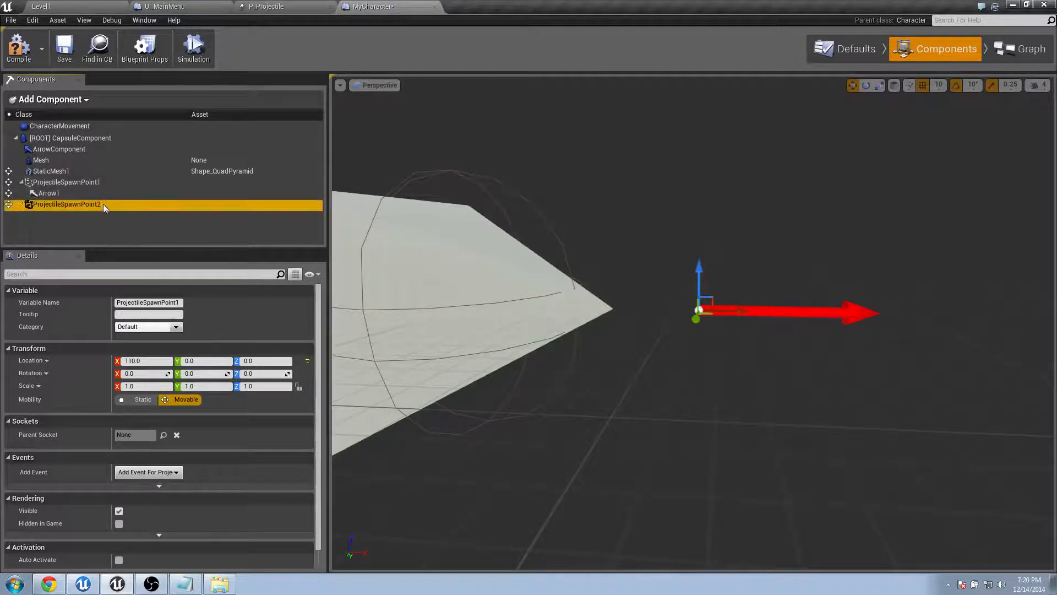
{"action": "key", "text": "ctrl+w"}
{"action": "left_click", "coordinate": [115, 216]}
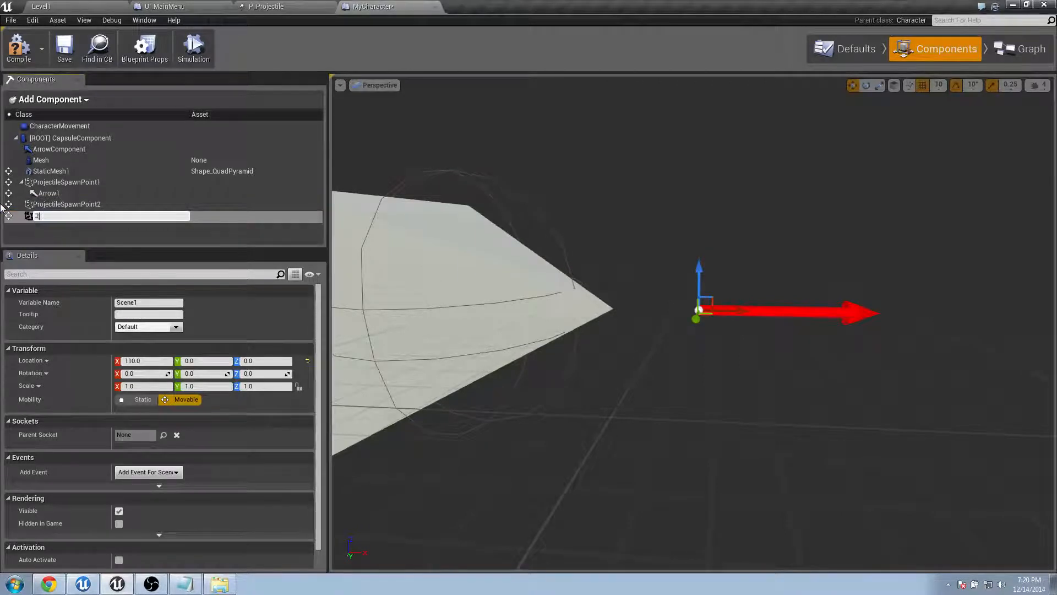
{"action": "type", "text": "ProjectileSpawnPoint3"}
{"action": "key", "text": "Return"}
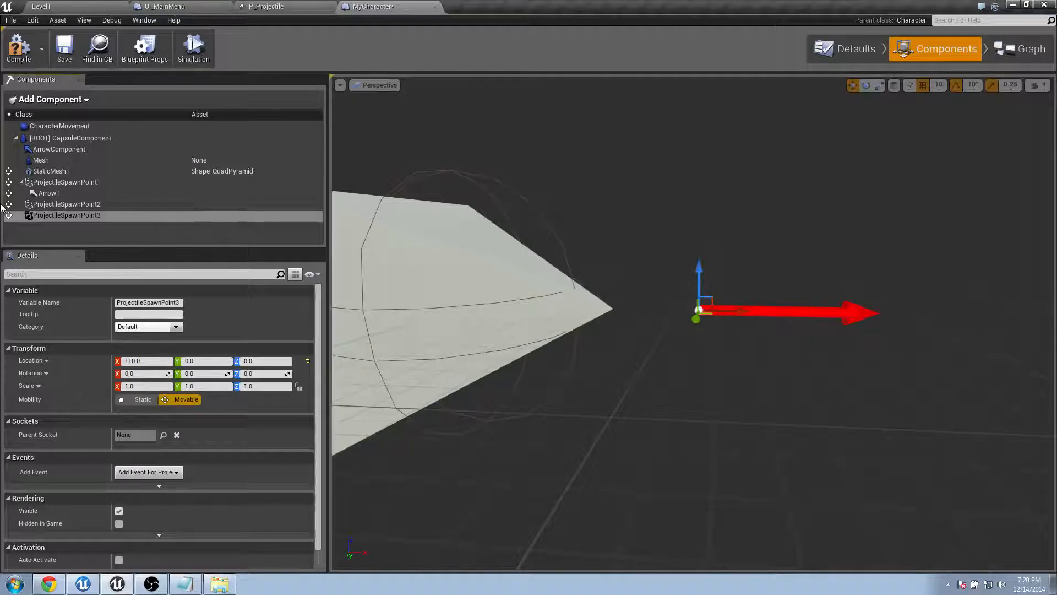
Add a Scene component to the blueprint and name it ProjectileSpawnRoot.
{"action": "left_click", "coordinate": [58, 185]}
{"action": "left_click", "coordinate": [21, 183]}
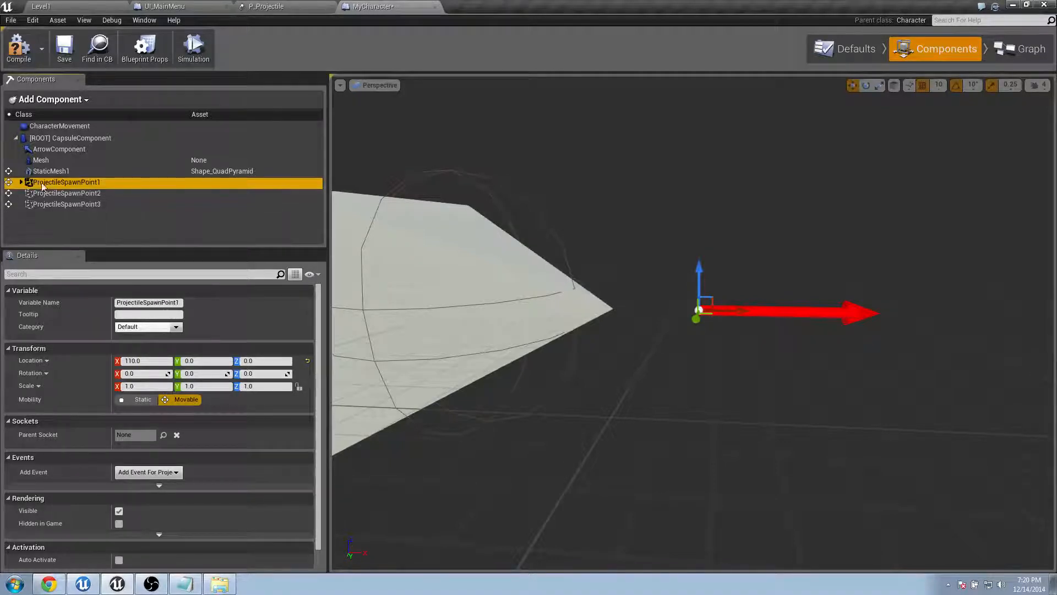
{"action": "left_click", "coordinate": [56, 102]}
{"action": "type", "text": "arrSce"}
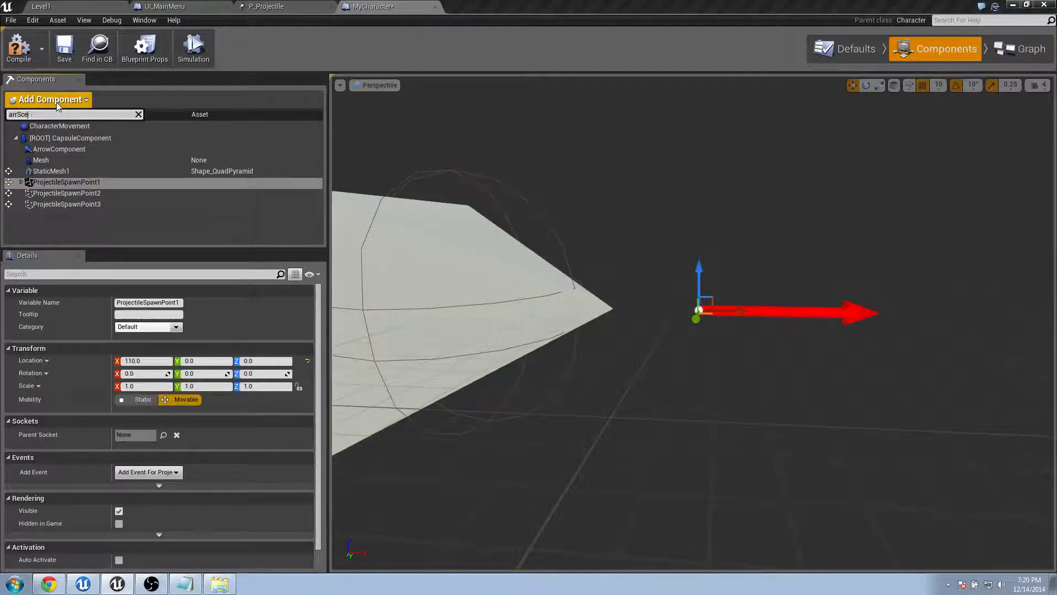
{"action": "key", "text": "BackSpace"}
{"action": "key", "text": "BackSpace"}
{"action": "key", "text": "BackSpace"}
{"action": "key", "text": "BackSpace"}
{"action": "key", "text": "BackSpace"}
{"action": "key", "text": "BackSpace"}
{"action": "type", "text": "Scene"}
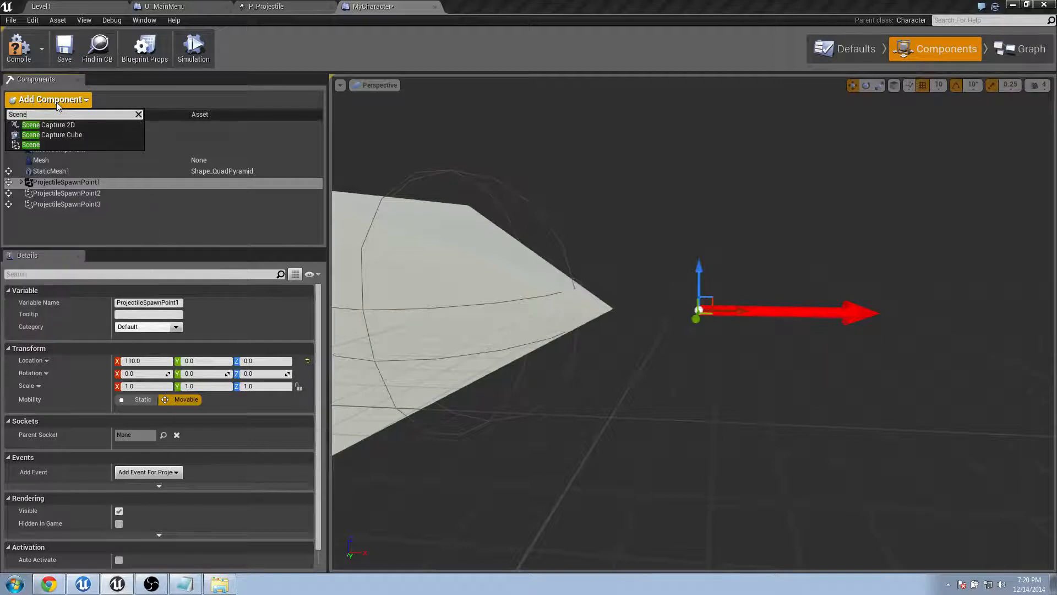
{"action": "left_click", "coordinate": [51, 144]}
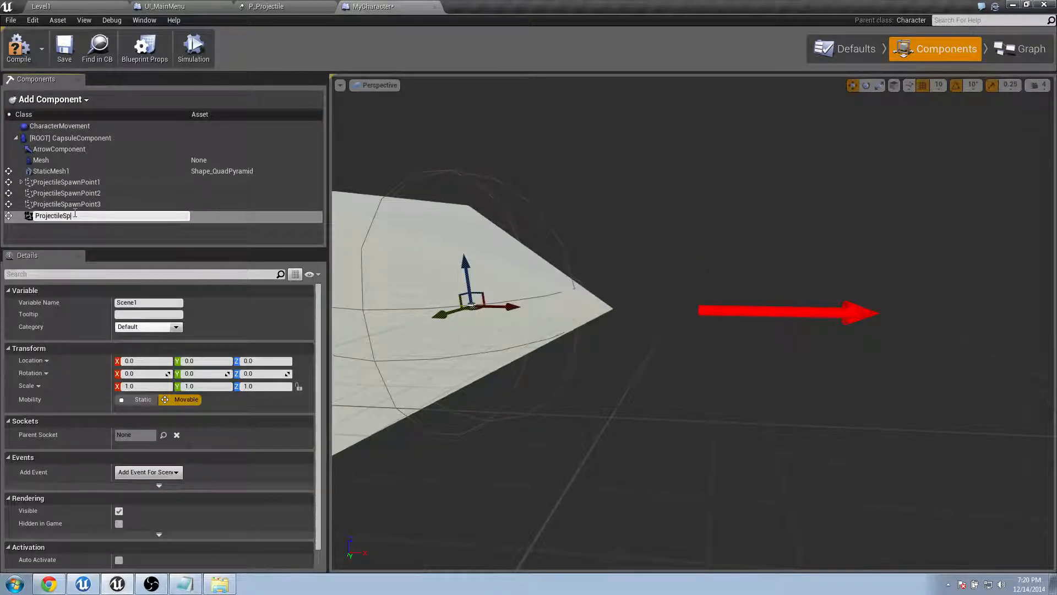
{"action": "type", "text": "ot"}
{"action": "key", "text": "Return"}
Parent ProjectileSpawnPoint1, ProjectileSpawnPoint2 and ProjectileSpawnPoint3 to ProjectileSpawnRoot.
{"action": "left_click", "coordinate": [78, 184]}
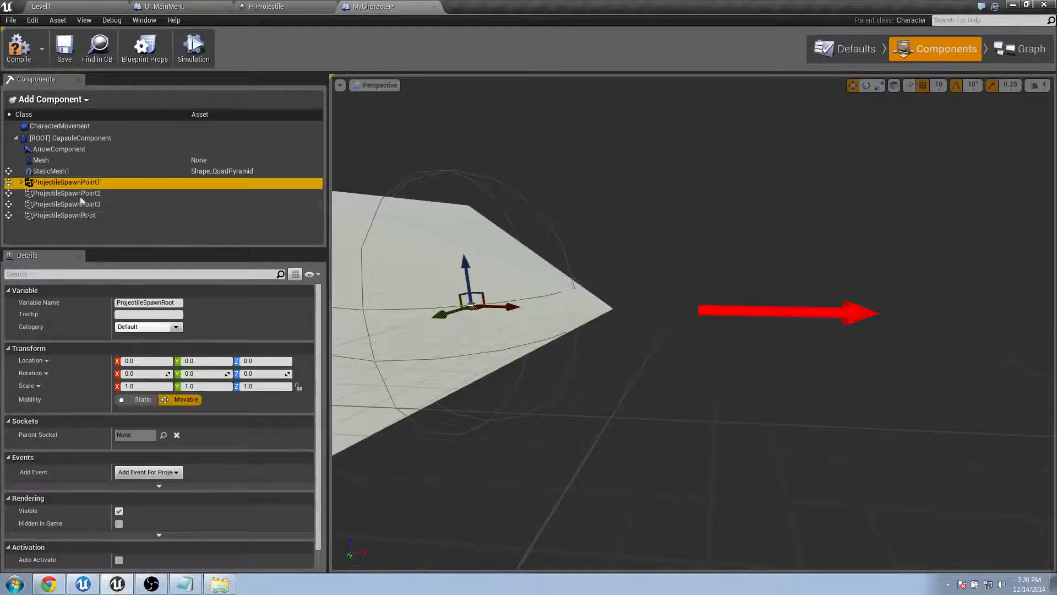
{"action": "left_click", "coordinate": [84, 202], "text": "shift"}
{"action": "left_click_drag", "start_coordinate": [85, 215], "coordinate": [84, 215]}
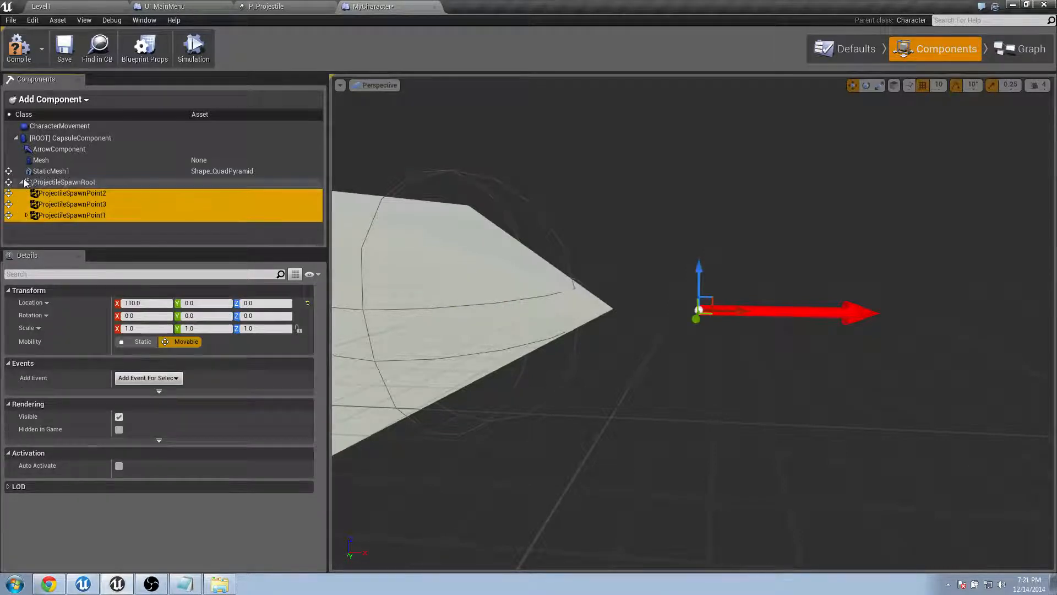
Duplicate Arrow1 twice and parent Arrow2 to ProjectileSpawnPoint2 and Arrow3 to ProjectileSpawnPoint3.
{"action": "left_click", "coordinate": [65, 224]}
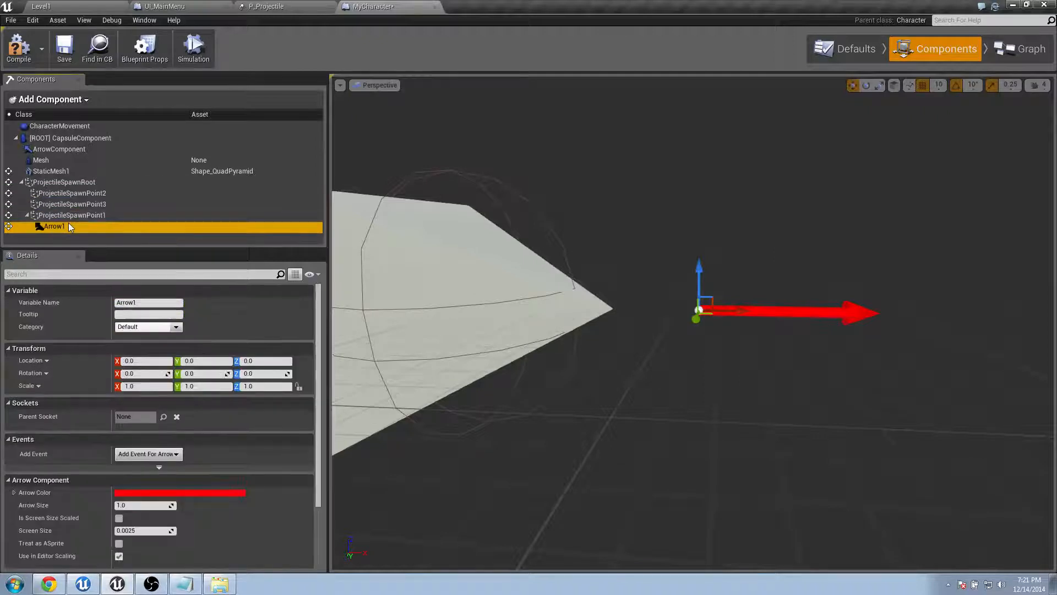
{"action": "key", "text": "ctrl+w"}
{"action": "key", "text": "ctrl+w"}
{"action": "left_click", "coordinate": [64, 225]}
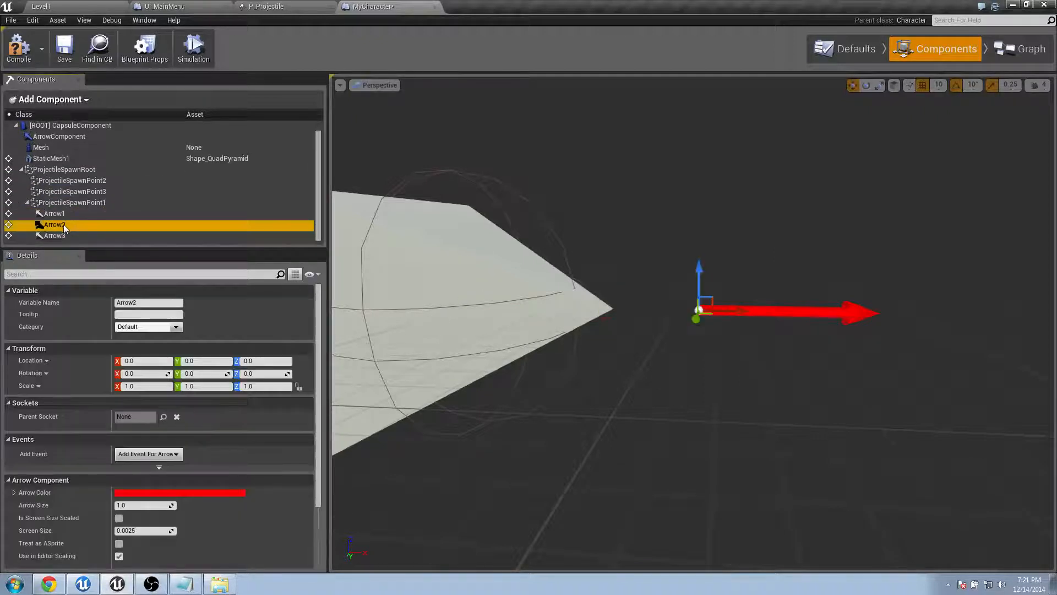
{"action": "mouse_move", "coordinate": [68, 193]}
{"action": "left_mouse_down"}
{"action": "mouse_move", "coordinate": [71, 181]}
{"action": "mouse_move", "coordinate": [78, 201]}
{"action": "left_mouse_up"}
{"action": "left_click", "coordinate": [62, 234]}
{"action": "left_click", "coordinate": [74, 223]}
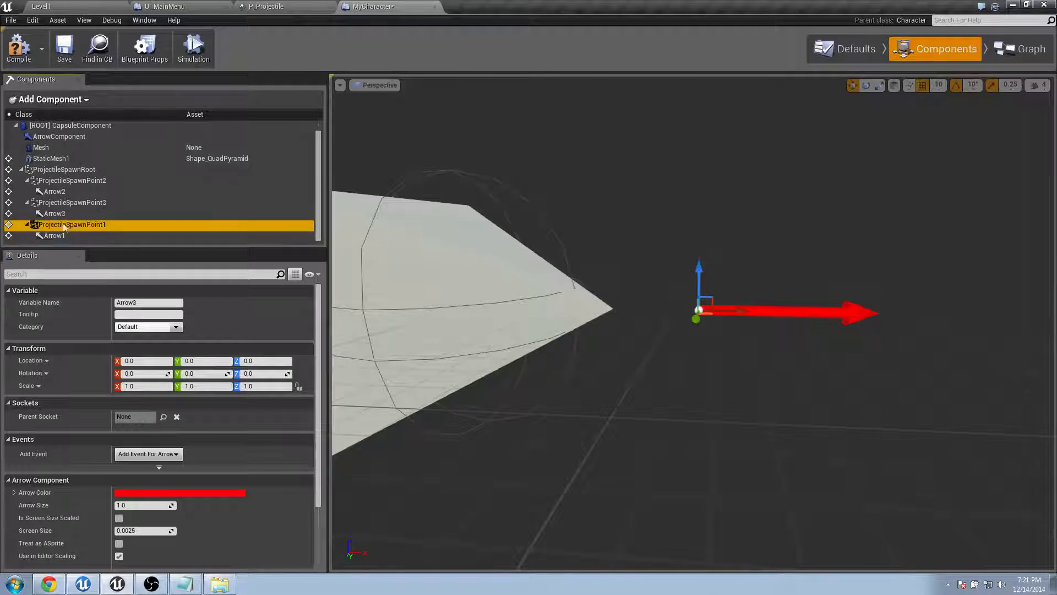
Raise ProjectileSpawnPoint2 along the Z axis to a Z location of 30.
{"action": "left_click", "coordinate": [72, 181]}
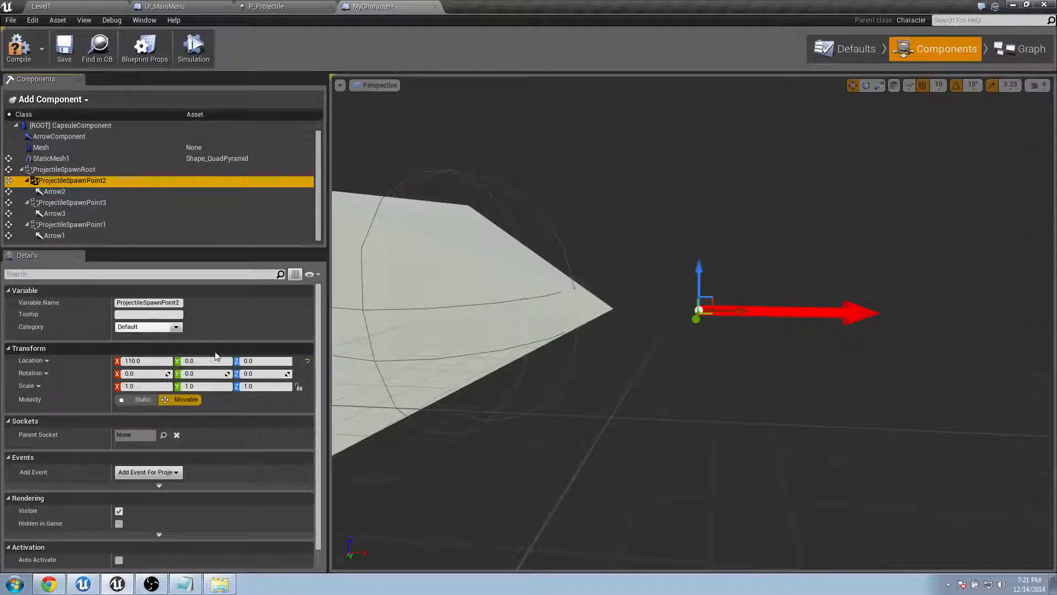
{"action": "left_click", "coordinate": [108, 203]}
{"action": "left_click", "coordinate": [108, 223]}
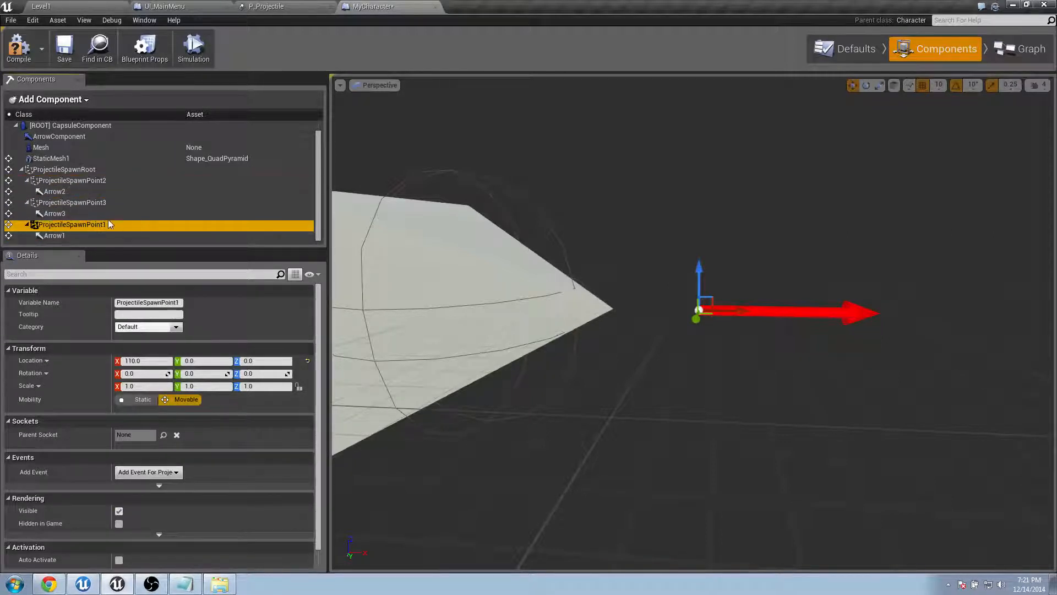
{"action": "left_click", "coordinate": [104, 169]}
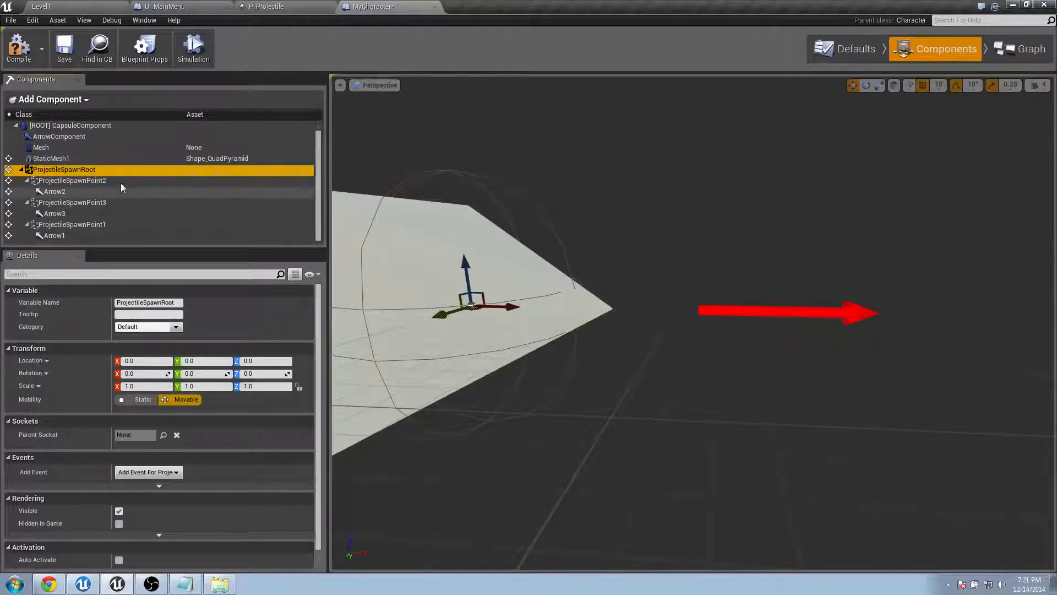
{"action": "left_click", "coordinate": [120, 181]}
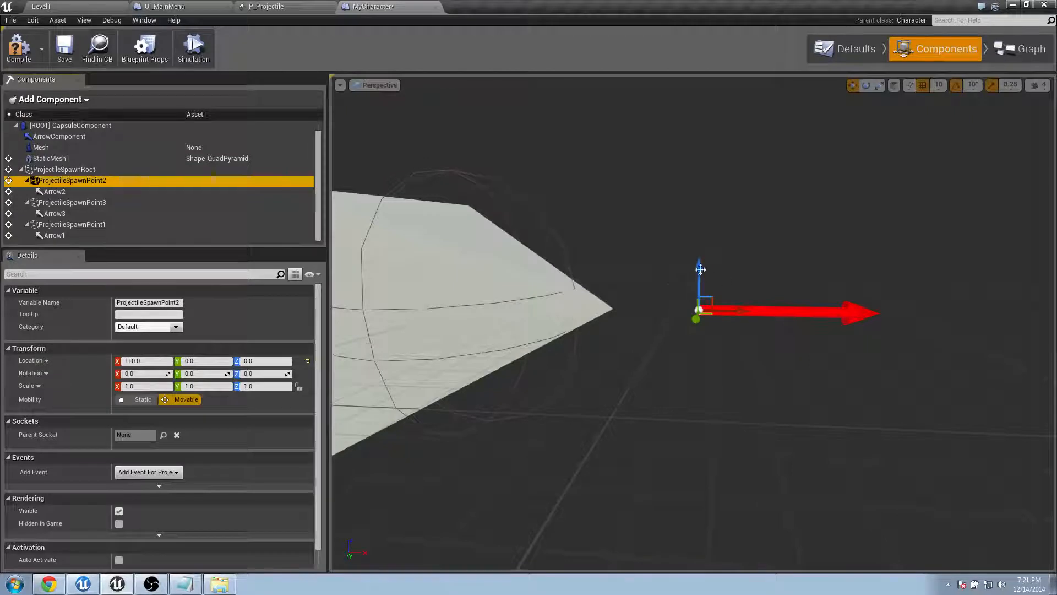
{"action": "left_click_drag", "start_coordinate": [701, 269], "coordinate": [696, 203]}
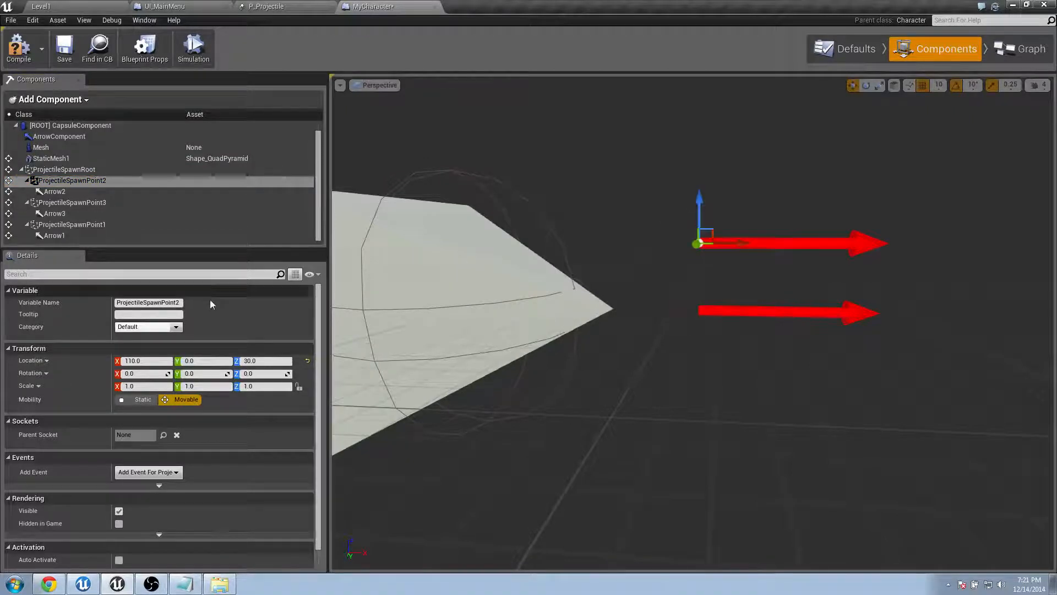
Lower ProjectileSpawnPoint3 to a Z location of -30 and pull it back to an X location of 80.
{"action": "left_click", "coordinate": [72, 202]}
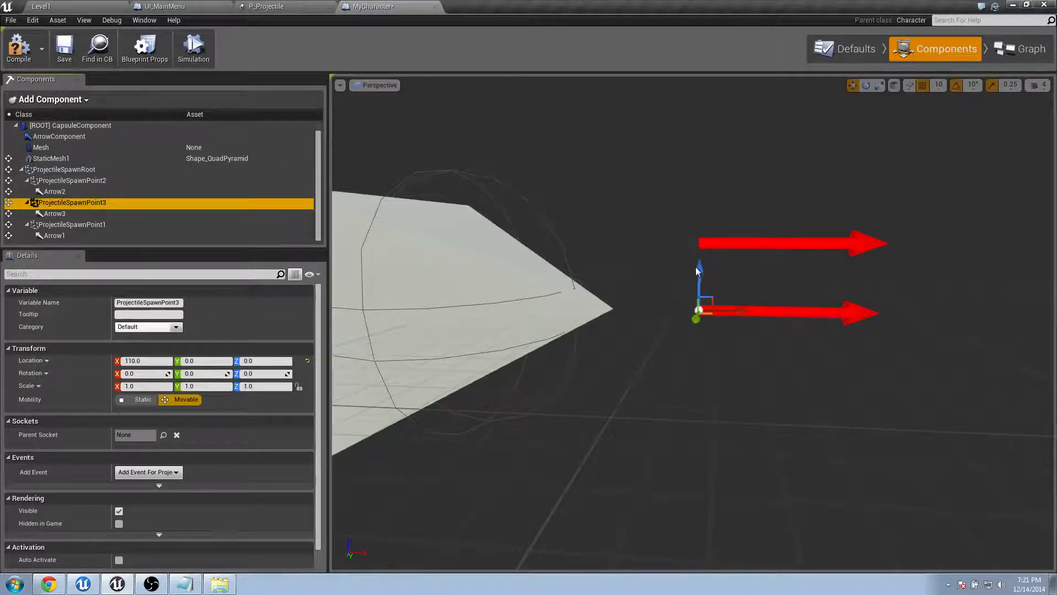
{"action": "left_click_drag", "start_coordinate": [697, 270], "coordinate": [704, 336]}
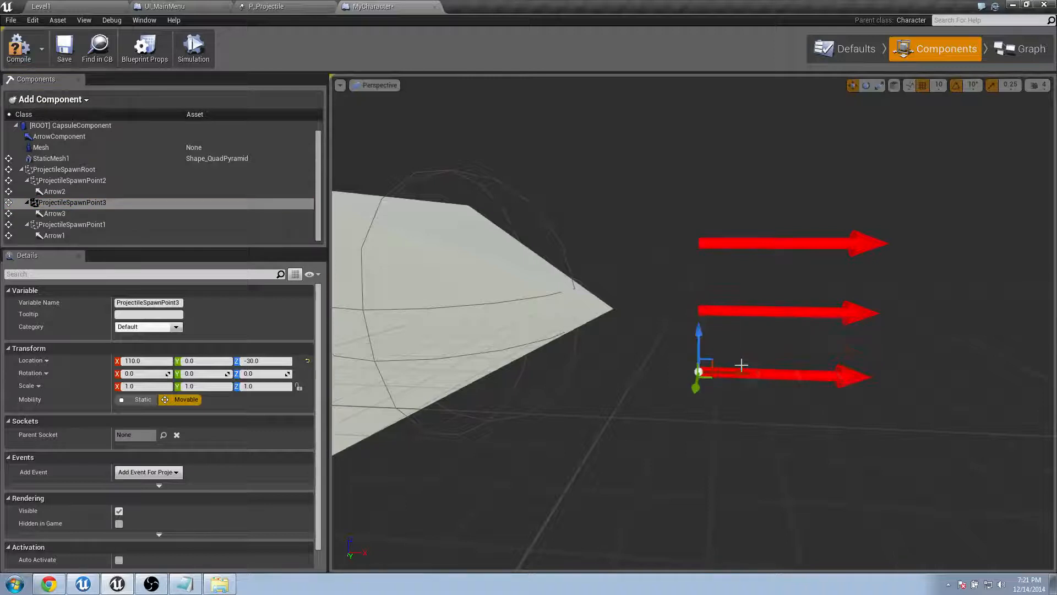
{"action": "left_click_drag", "start_coordinate": [745, 375], "coordinate": [684, 376]}
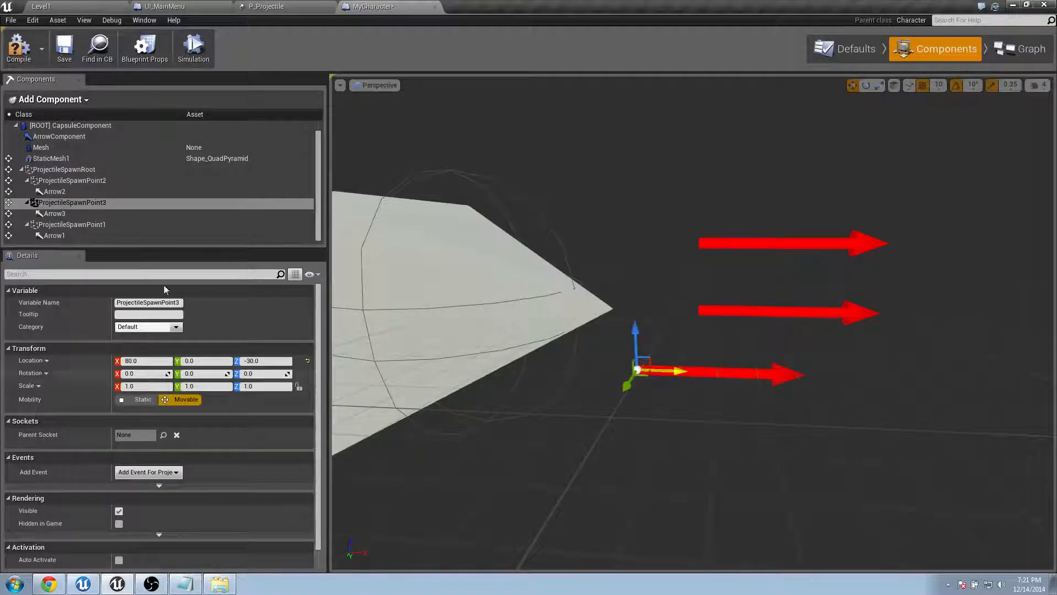
Pull ProjectileSpawnPoint2 back along the X axis to an X location of 80.
{"action": "left_click", "coordinate": [110, 181]}
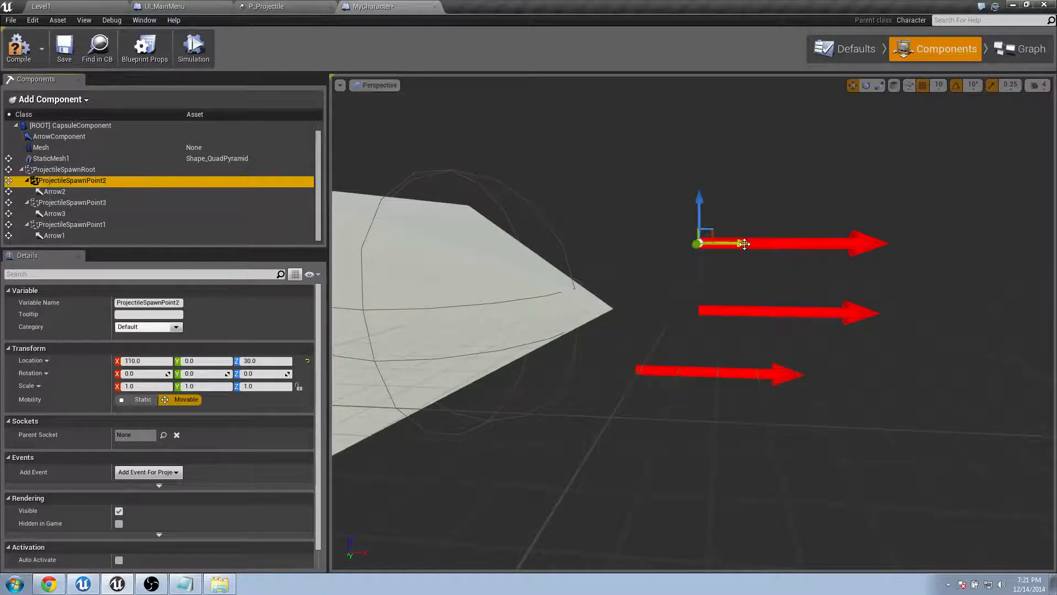
{"action": "left_click_drag", "start_coordinate": [745, 244], "coordinate": [674, 243]}
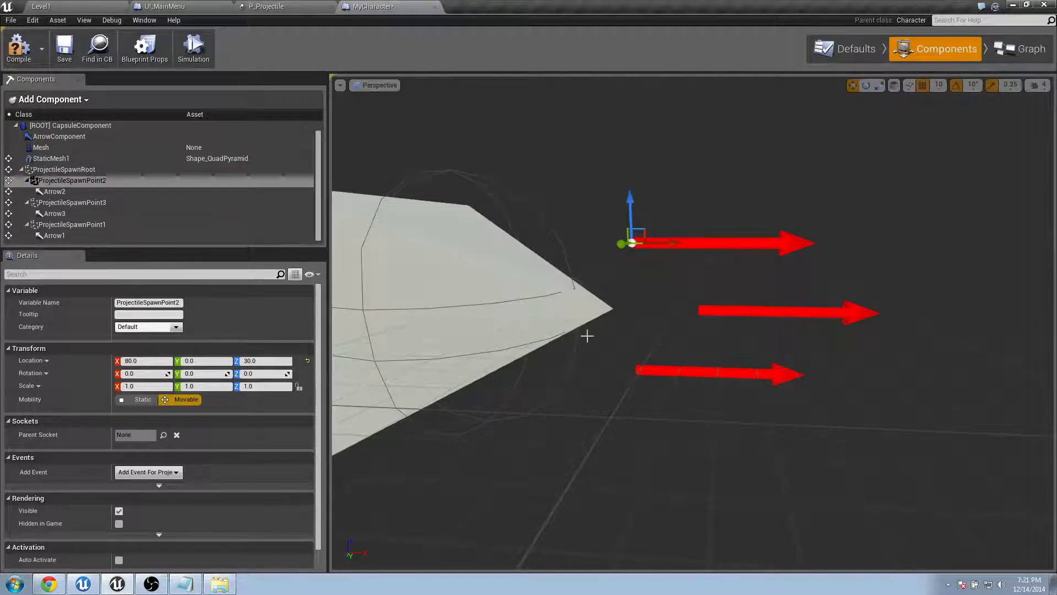
{"action": "left_click", "coordinate": [688, 377]}
{"action": "mouse_move", "coordinate": [637, 322]}
{"action": "left_mouse_down"}
{"action": "mouse_move", "coordinate": [590, 265]}
{"action": "mouse_move", "coordinate": [633, 331]}
{"action": "mouse_move", "coordinate": [636, 321]}
{"action": "left_mouse_up"}
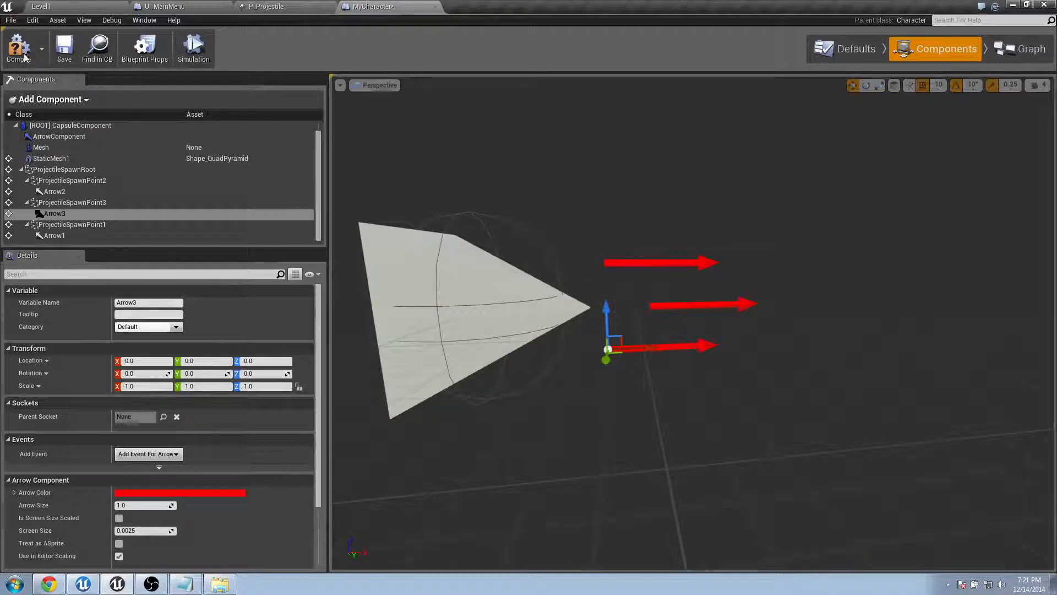
Compile the blueprint and open the event graph at the nodes that spawn the projectile.
{"action": "left_click", "coordinate": [18, 50]}
{"action": "left_click", "coordinate": [1022, 49]}
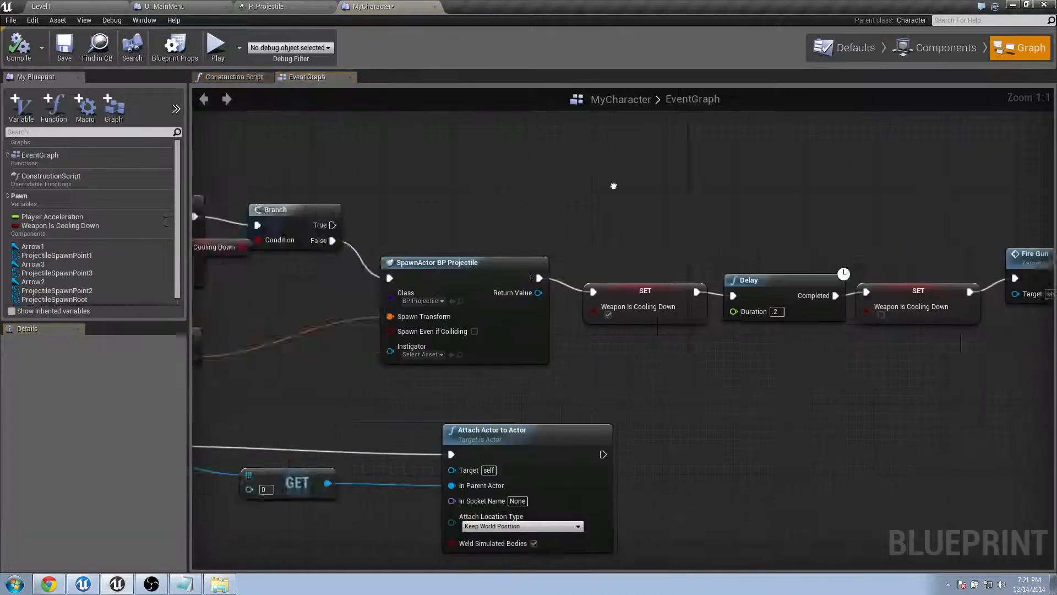
{"action": "right_click_drag", "start_coordinate": [614, 186], "coordinate": [908, 187]}
{"action": "scroll", "coordinate": [685, 226], "scroll_direction": "down", "scroll_amount": 2}
{"action": "right_click_drag", "start_coordinate": [553, 225], "coordinate": [712, 208]}
{"action": "right_click_drag", "start_coordinate": [679, 265], "coordinate": [481, 271]}
{"action": "scroll", "coordinate": [687, 253], "scroll_direction": "up", "scroll_amount": 2}
{"action": "right_click_drag", "start_coordinate": [659, 225], "coordinate": [801, 240]}
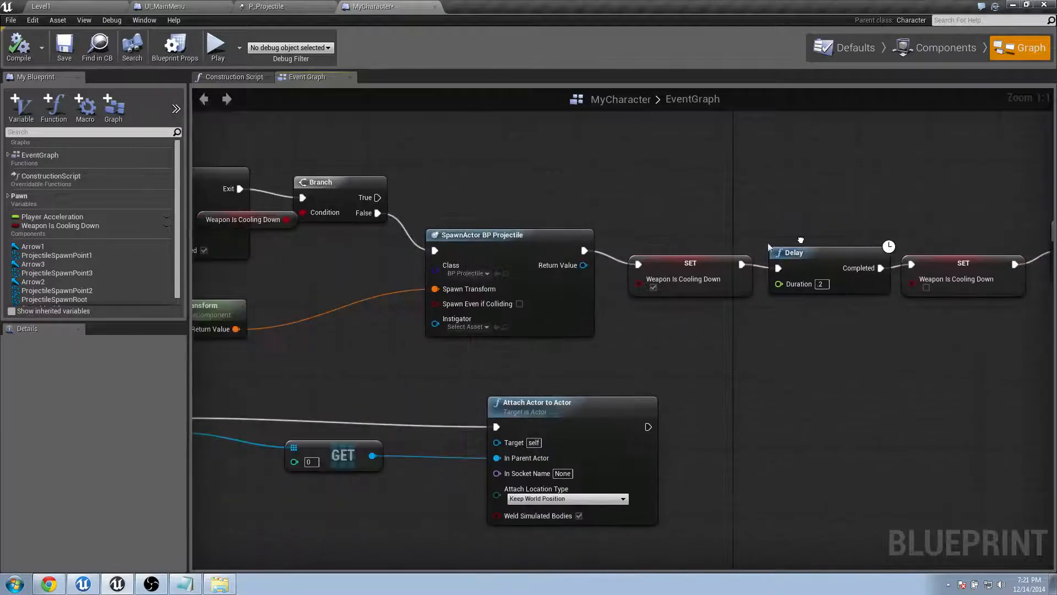
Move the cooldown SET, Delay, SET and Fire Gun nodes farther from SpawnActor BP Projectile to make room.
{"action": "left_click", "coordinate": [457, 238]}
{"action": "right_click_drag", "start_coordinate": [291, 322], "coordinate": [511, 307]}
{"action": "left_click_drag", "start_coordinate": [259, 267], "coordinate": [628, 303]}
{"action": "scroll", "coordinate": [629, 302], "scroll_direction": "down", "scroll_amount": 2}
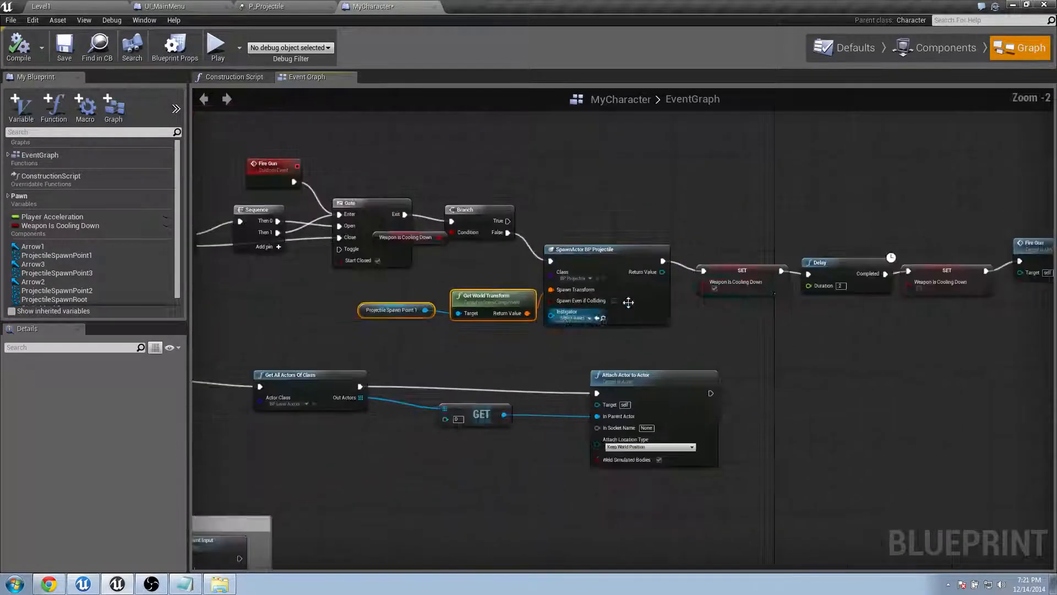
{"action": "right_click_drag", "start_coordinate": [778, 300], "coordinate": [610, 298]}
{"action": "left_click_drag", "start_coordinate": [490, 192], "coordinate": [834, 314]}
{"action": "left_click", "coordinate": [549, 181]}
{"action": "left_click_drag", "start_coordinate": [548, 180], "coordinate": [914, 309]}
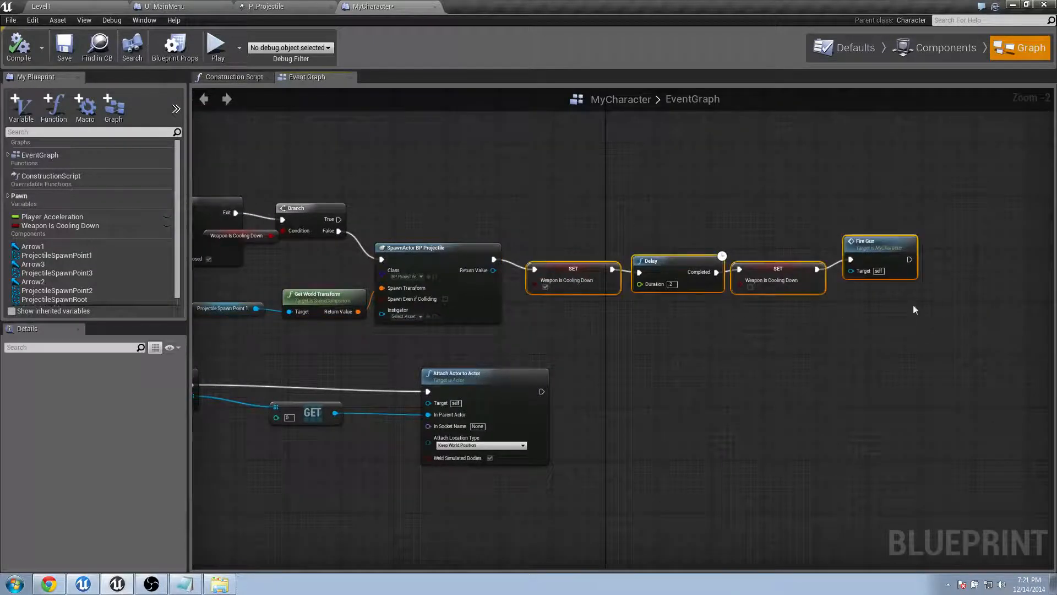
{"action": "left_click_drag", "start_coordinate": [564, 262], "coordinate": [761, 265]}
Move the Projectile Spawn Point 1, Get World Transform and SpawnActor BP Projectile nodes together, farther away from the Branch node.
{"action": "right_click_drag", "start_coordinate": [498, 263], "coordinate": [610, 253]}
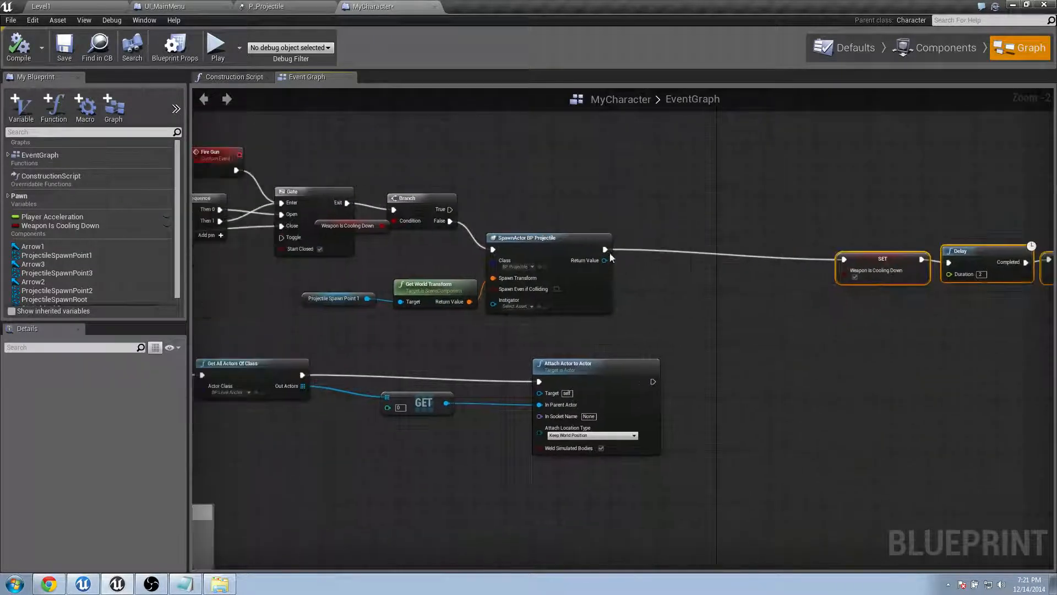
{"action": "left_click_drag", "start_coordinate": [369, 243], "coordinate": [564, 311]}
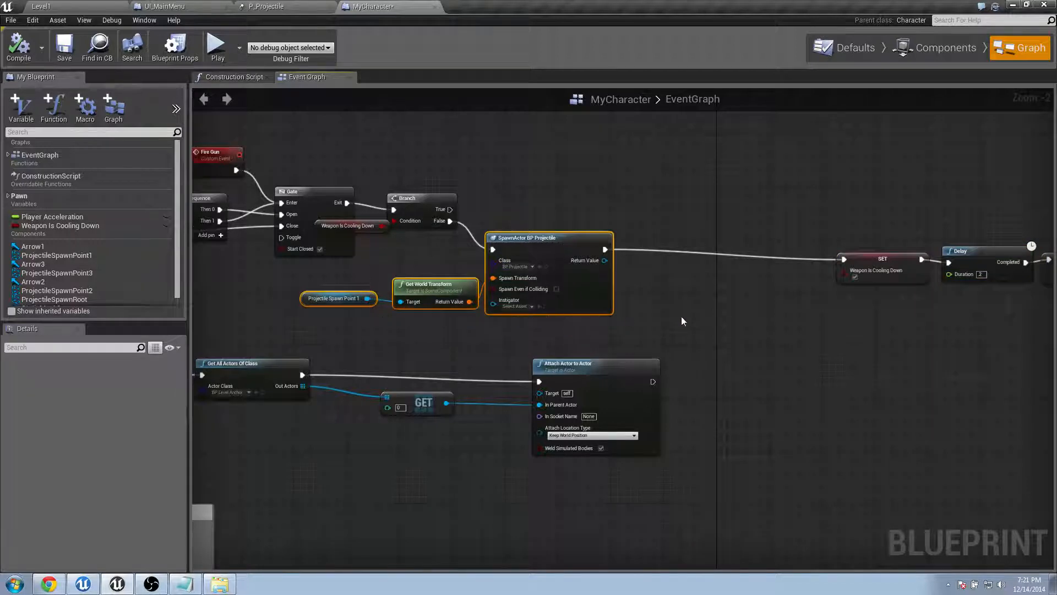
{"action": "scroll", "coordinate": [667, 306], "scroll_direction": "up", "scroll_amount": 2}
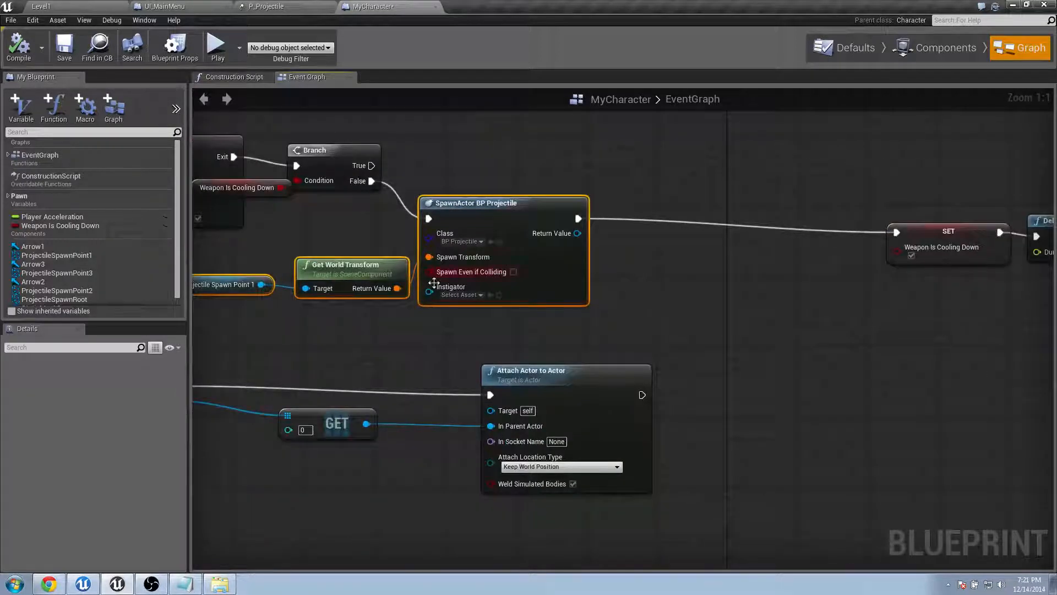
{"action": "right_click_drag", "start_coordinate": [434, 283], "coordinate": [515, 352]}
{"action": "left_click_drag", "start_coordinate": [614, 244], "coordinate": [734, 230]}
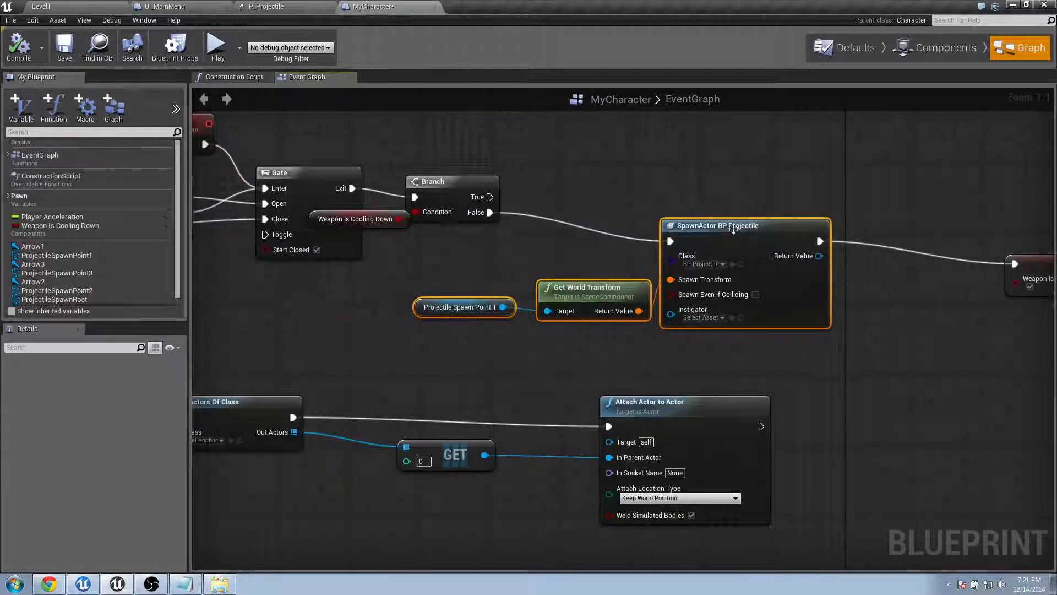
Collapse the selected spawn nodes into a function named Spawn Projectile and place its node level with the execution wire.
{"action": "right_click", "coordinate": [720, 247]}
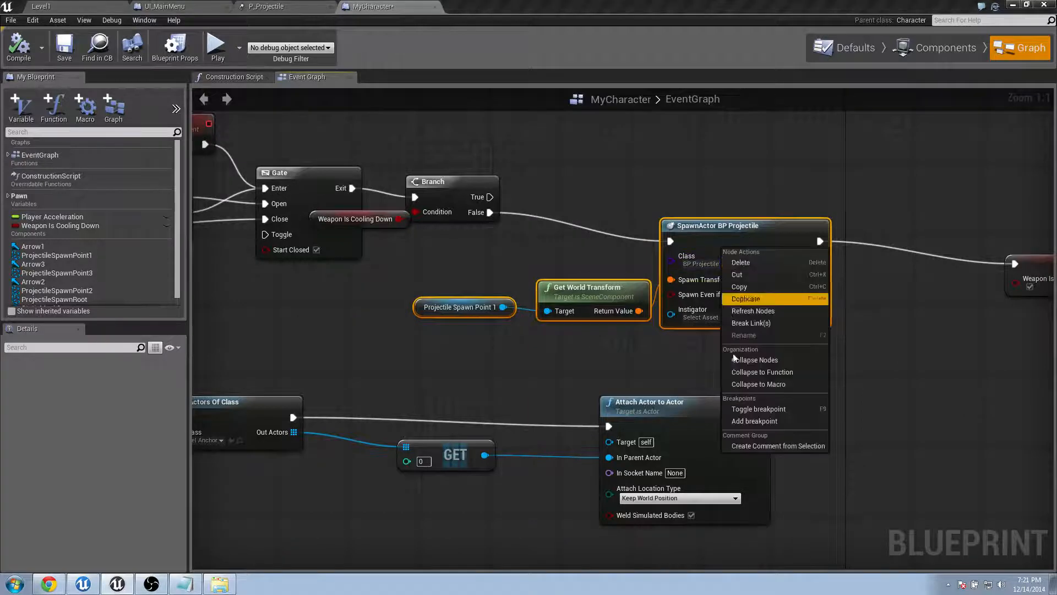
{"action": "left_click", "coordinate": [778, 372]}
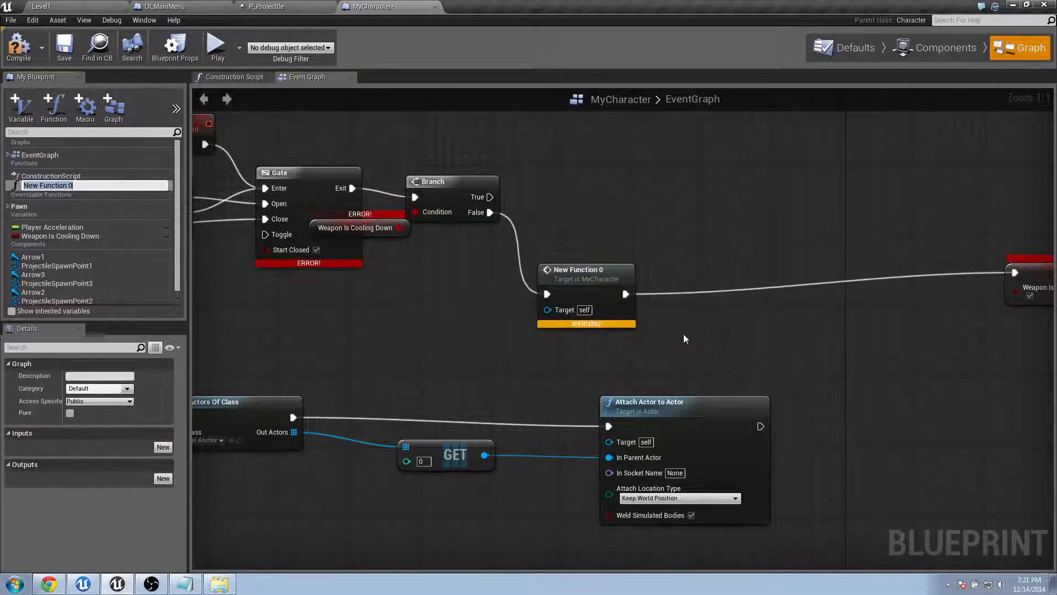
{"action": "type", "text": "Spawn Proje"}
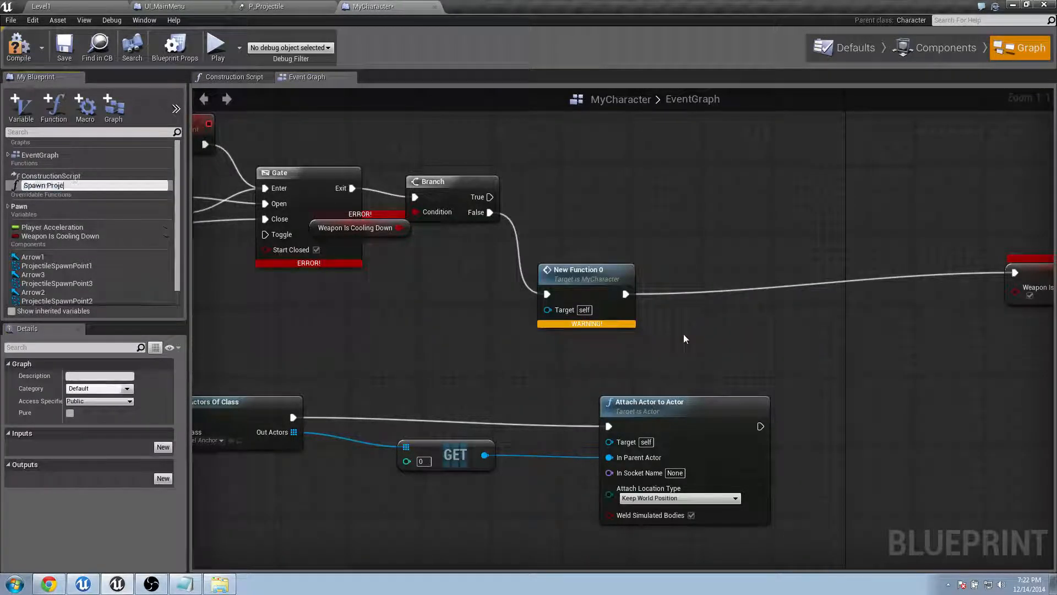
{"action": "type", "text": "ctile"}
{"action": "key", "text": "Return"}
{"action": "left_click_drag", "start_coordinate": [605, 288], "coordinate": [667, 226]}
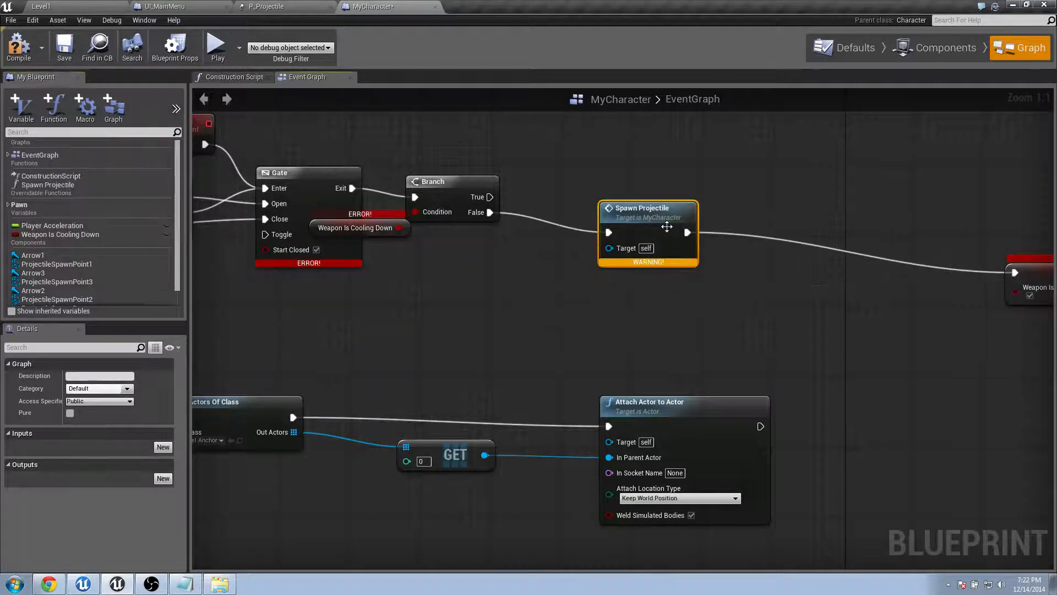
In the Spawn Projectile function, align the entry node level with SpawnActor BP Projectile and delete the Projectile Spawn Point 1 node.
{"action": "double_click", "coordinate": [667, 226]}
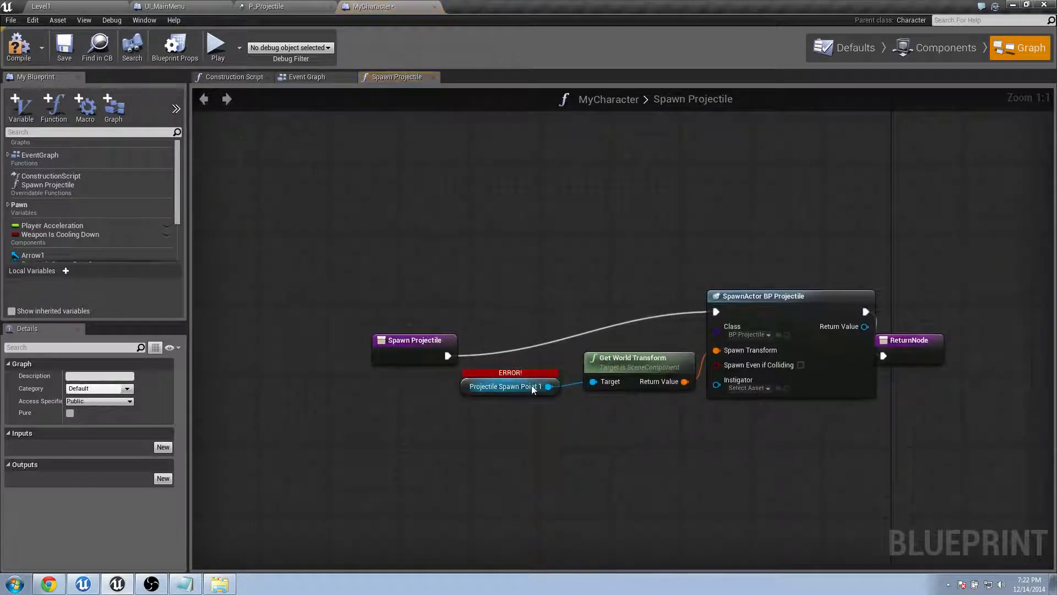
{"action": "left_click", "coordinate": [511, 389]}
{"action": "left_click", "coordinate": [606, 385]}
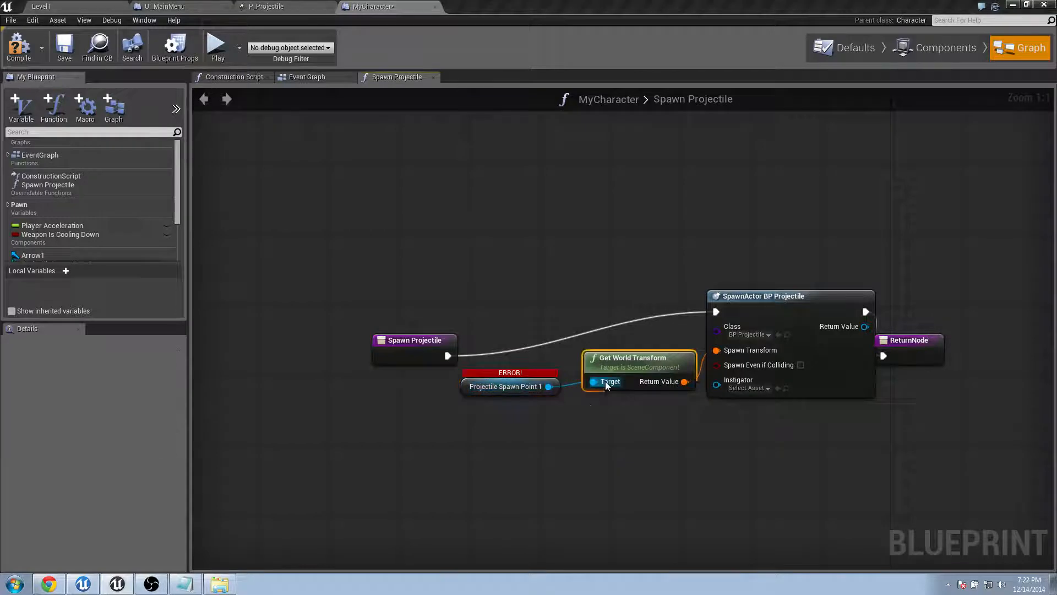
{"action": "right_click", "coordinate": [607, 386]}
{"action": "left_click", "coordinate": [519, 395]}
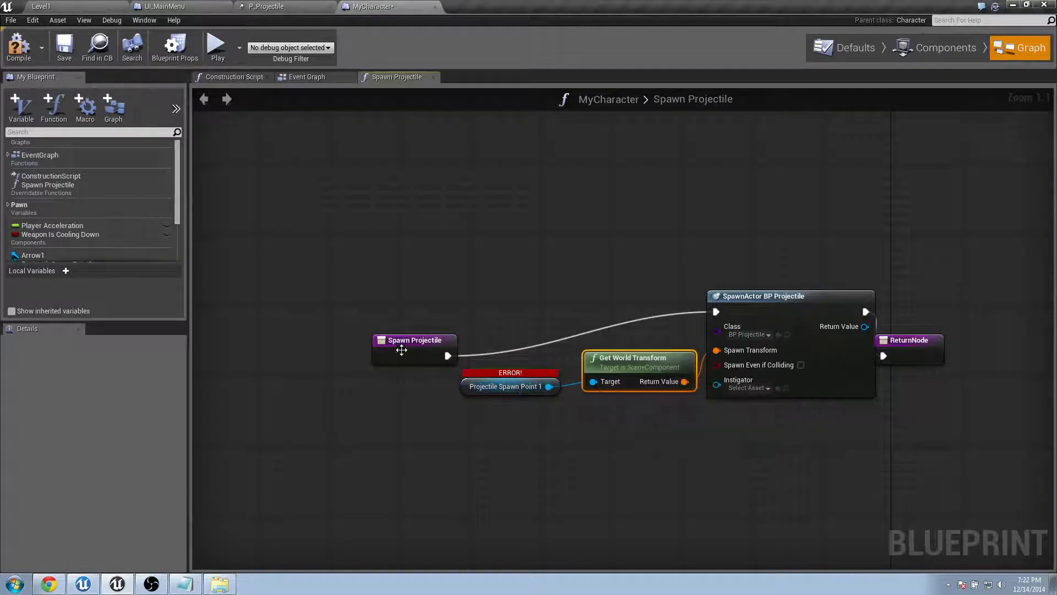
{"action": "left_click_drag", "start_coordinate": [402, 351], "coordinate": [419, 306]}
{"action": "left_click", "coordinate": [511, 389]}
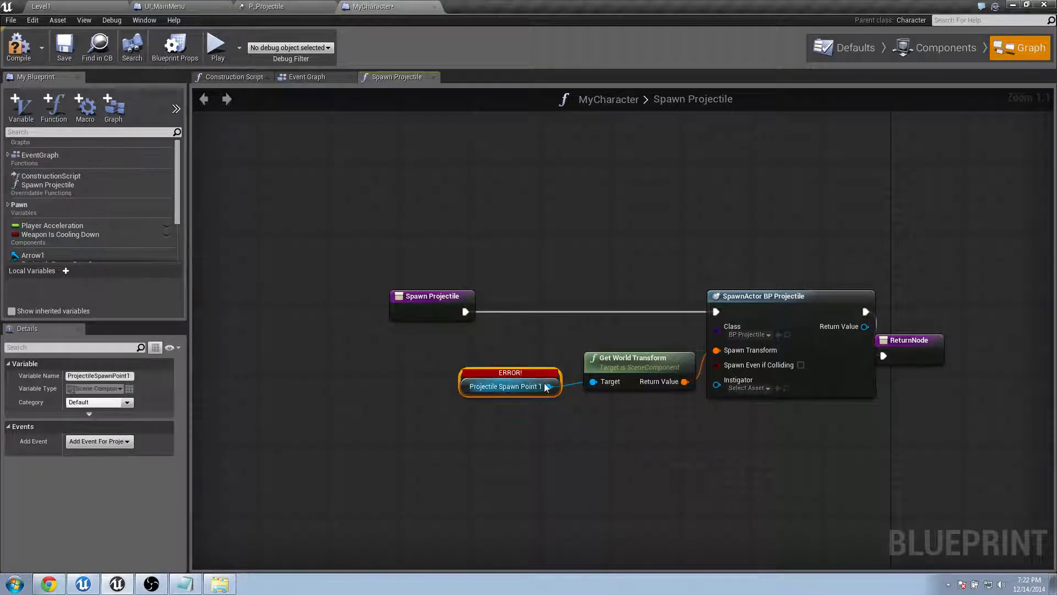
{"action": "key", "text": "Delete"}
Add a SceneComponent input named SpawnPoint to the Spawn Projectile function and connect it to the Target of Get World Transform.
{"action": "left_click", "coordinate": [413, 309]}
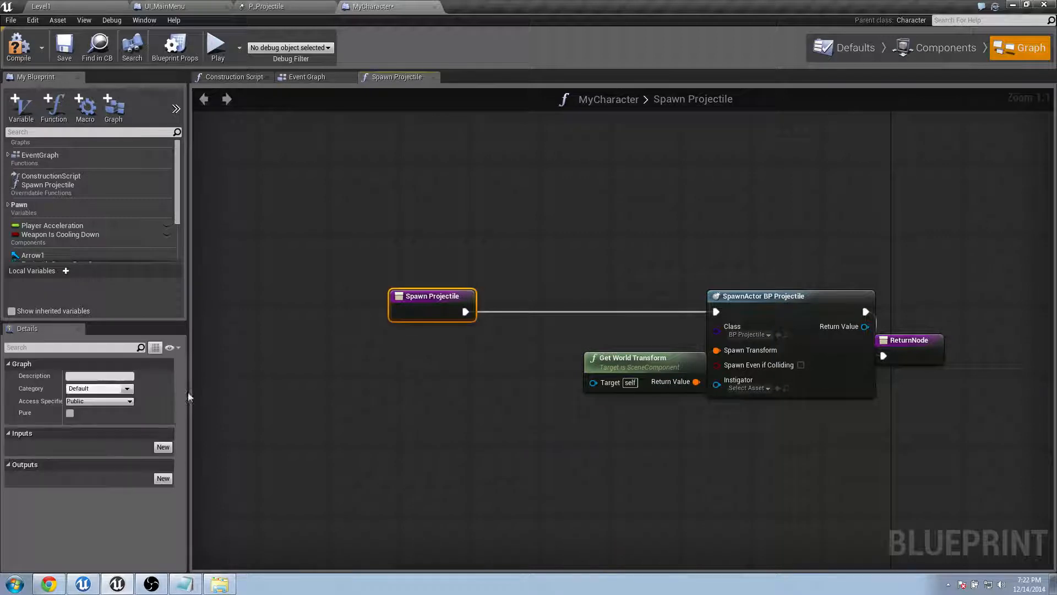
{"action": "left_click", "coordinate": [163, 448]}
{"action": "left_click", "coordinate": [87, 446]}
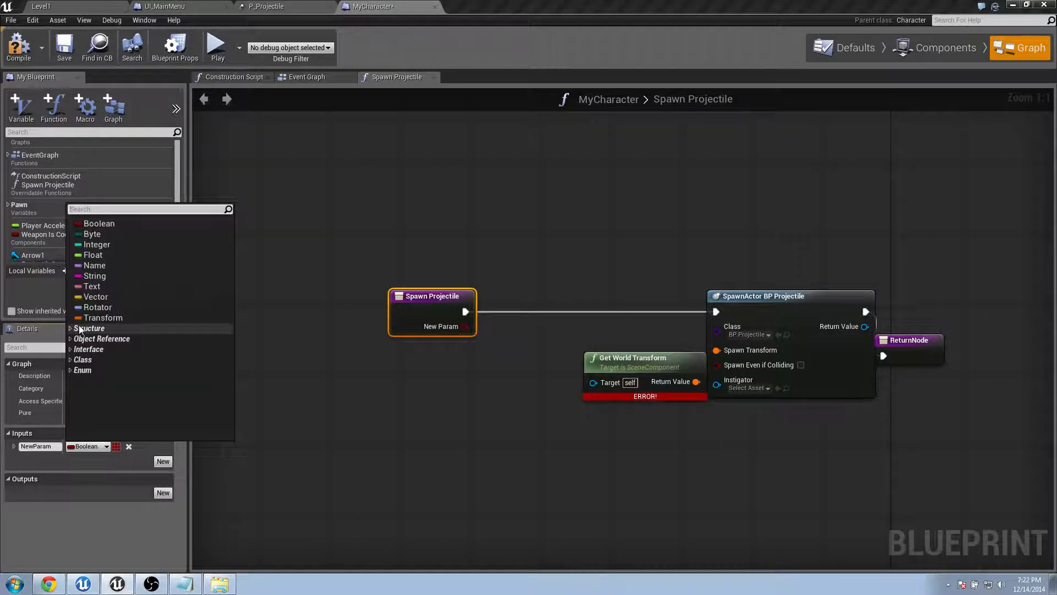
{"action": "type", "text": "Sce"}
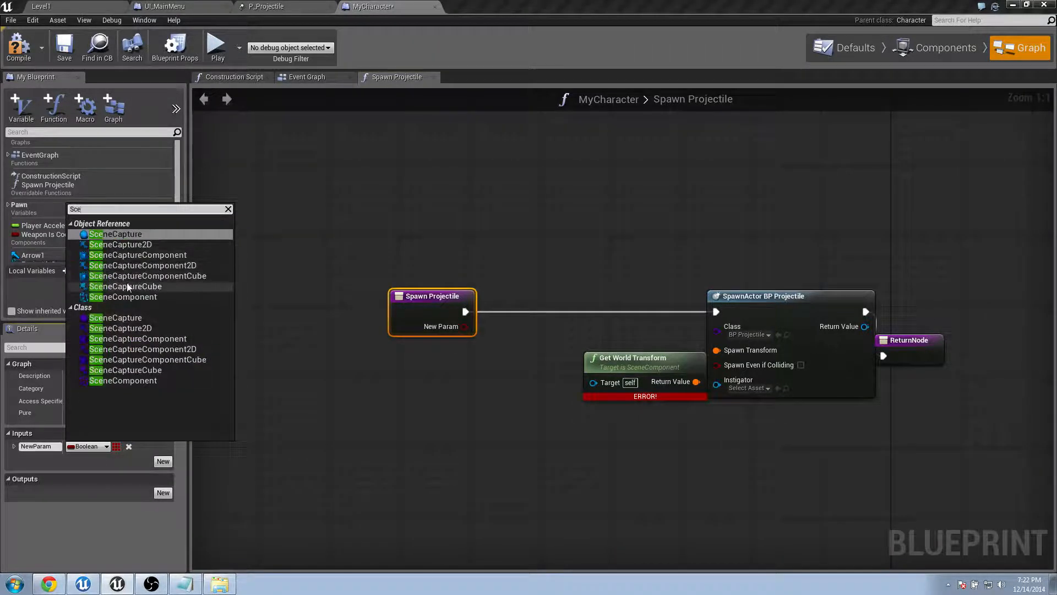
{"action": "left_click", "coordinate": [124, 297]}
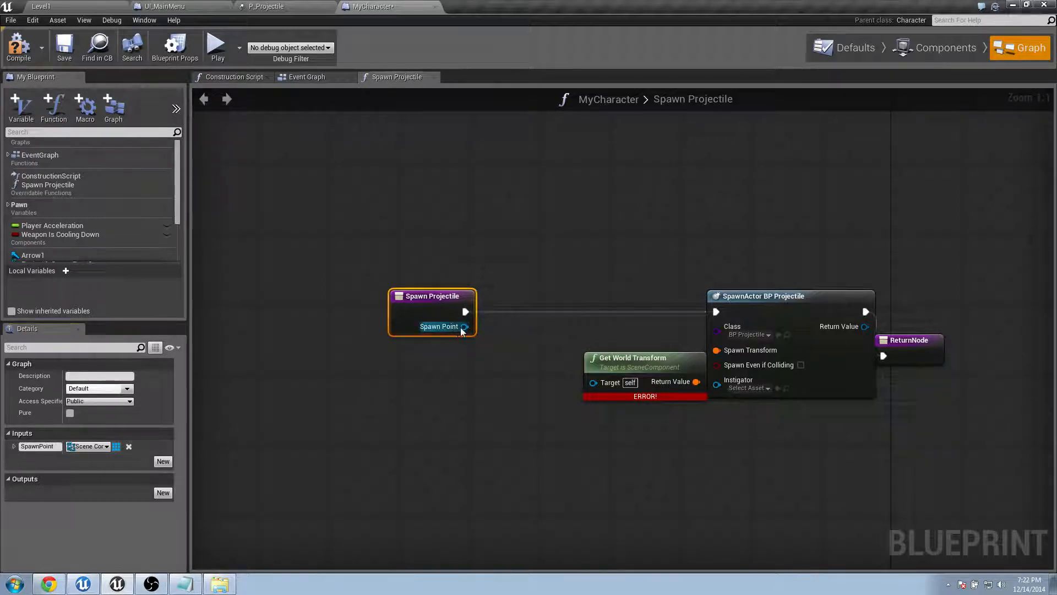
{"action": "left_click_drag", "start_coordinate": [465, 326], "coordinate": [593, 382]}
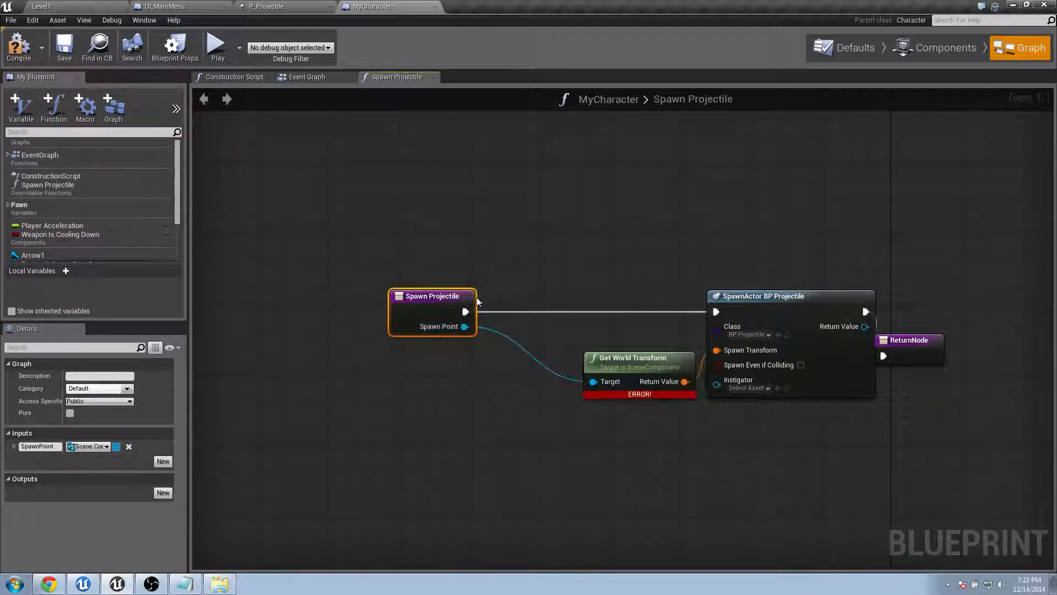
Compile the blueprint and return to the event graph to align the Spawn Projectile node level with the Branch node.
{"action": "left_click", "coordinate": [22, 60]}
{"action": "left_click", "coordinate": [339, 80]}
{"action": "right_click_drag", "start_coordinate": [593, 250], "coordinate": [611, 275]}
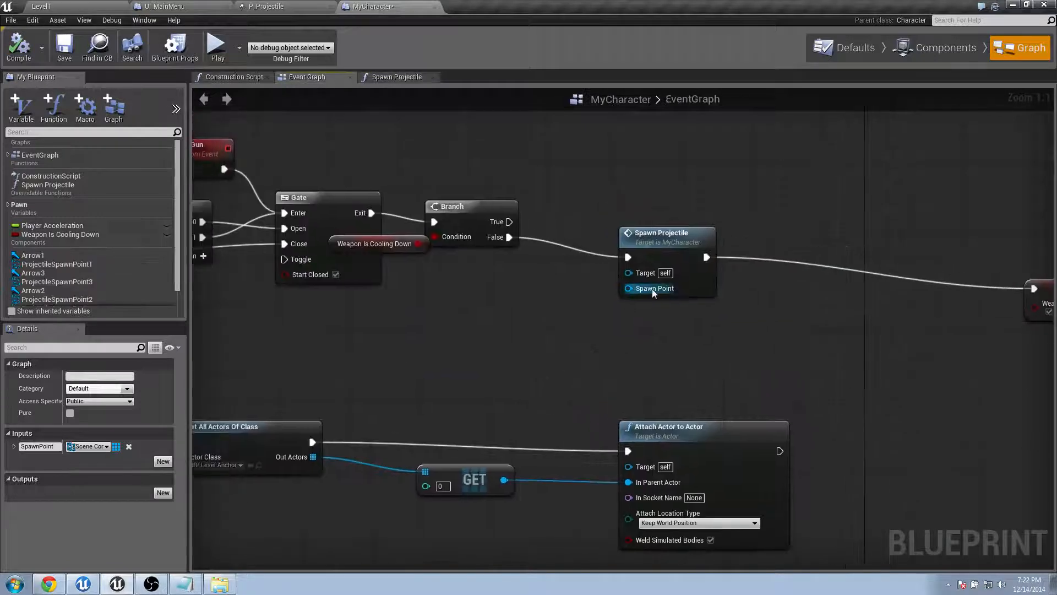
{"action": "left_click_drag", "start_coordinate": [665, 246], "coordinate": [675, 209]}
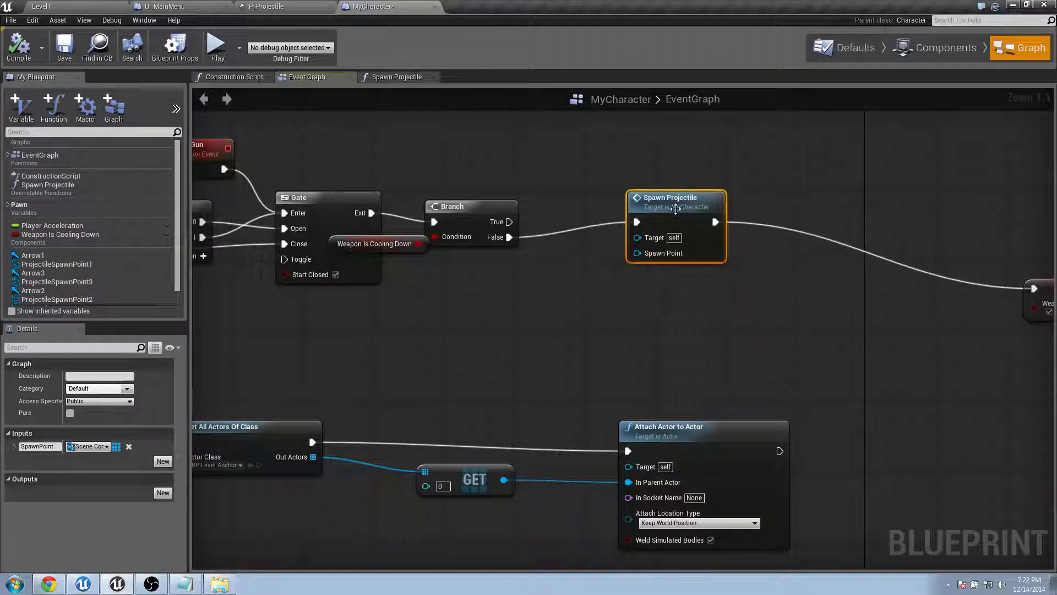
Duplicate the Spawn Projectile node twice and stack the copies in a column directly beneath the original.
{"action": "key", "text": "ctrl+c"}
{"action": "key", "text": "ctrl+v"}
{"action": "key", "text": "ctrl+v"}
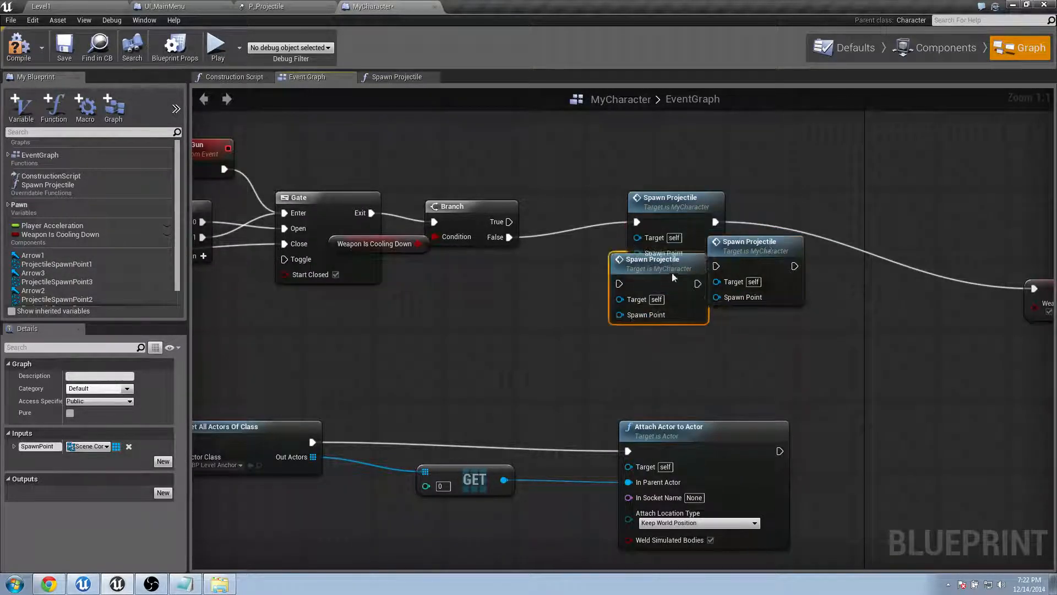
{"action": "left_click_drag", "start_coordinate": [763, 245], "coordinate": [683, 341]}
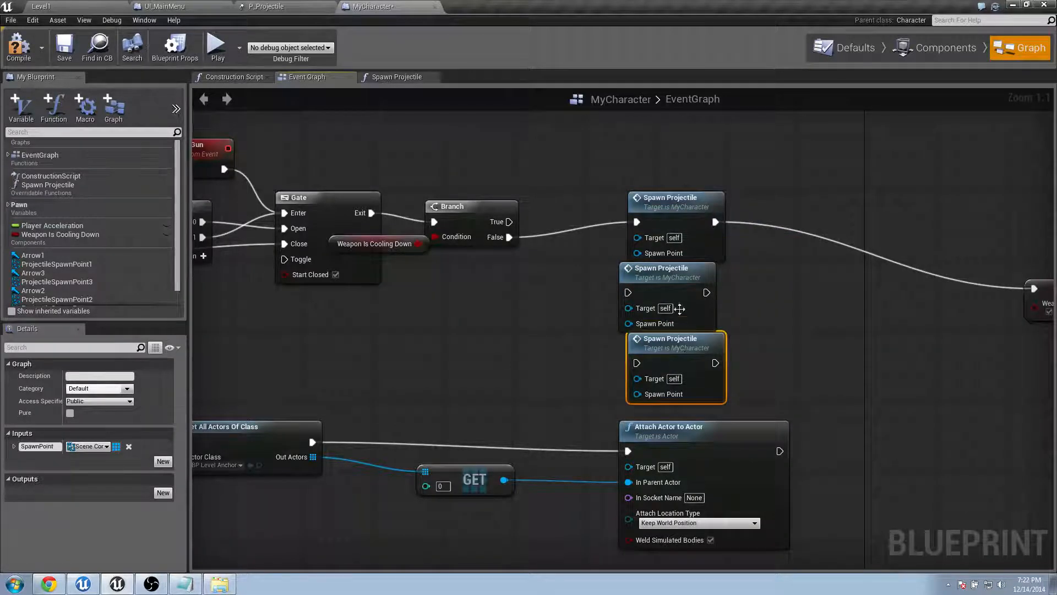
{"action": "left_click_drag", "start_coordinate": [677, 278], "coordinate": [686, 279]}
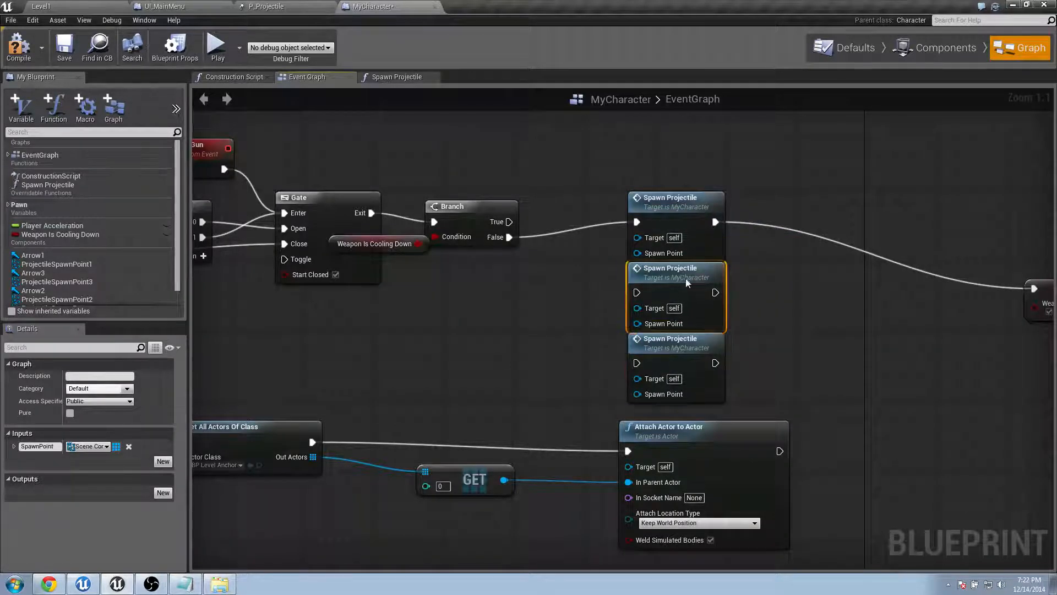
Connect ProjectileSpawnPoint1, ProjectileSpawnPoint2 and ProjectileSpawnPoint3 to the Spawn Point inputs of the three Spawn Projectile nodes, in that order downward.
{"action": "left_click", "coordinate": [88, 264]}
{"action": "left_click_drag", "start_coordinate": [493, 285], "coordinate": [512, 279]}
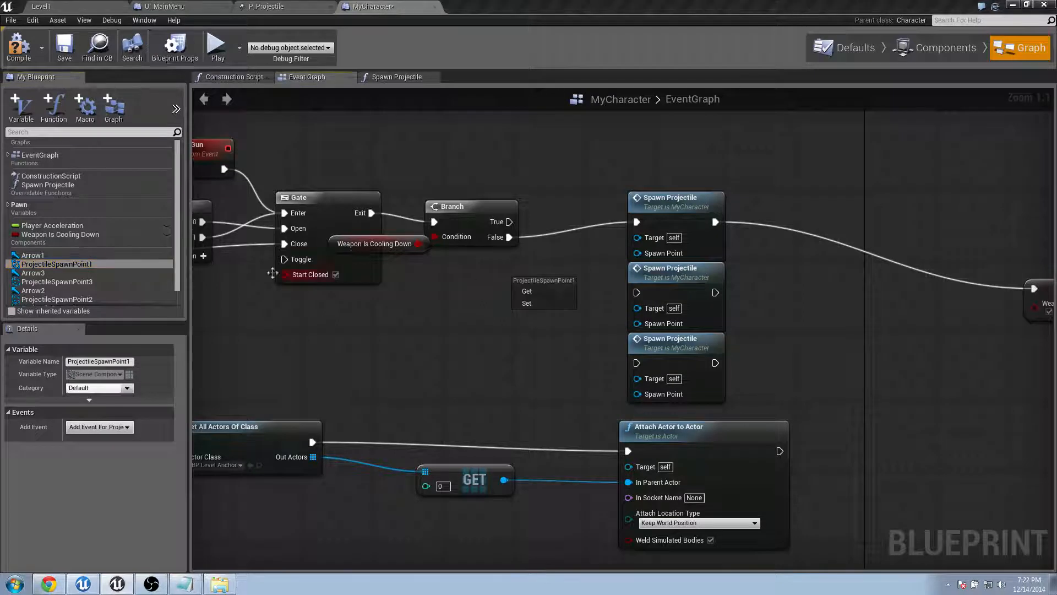
{"action": "left_click_drag", "start_coordinate": [86, 265], "coordinate": [334, 261]}
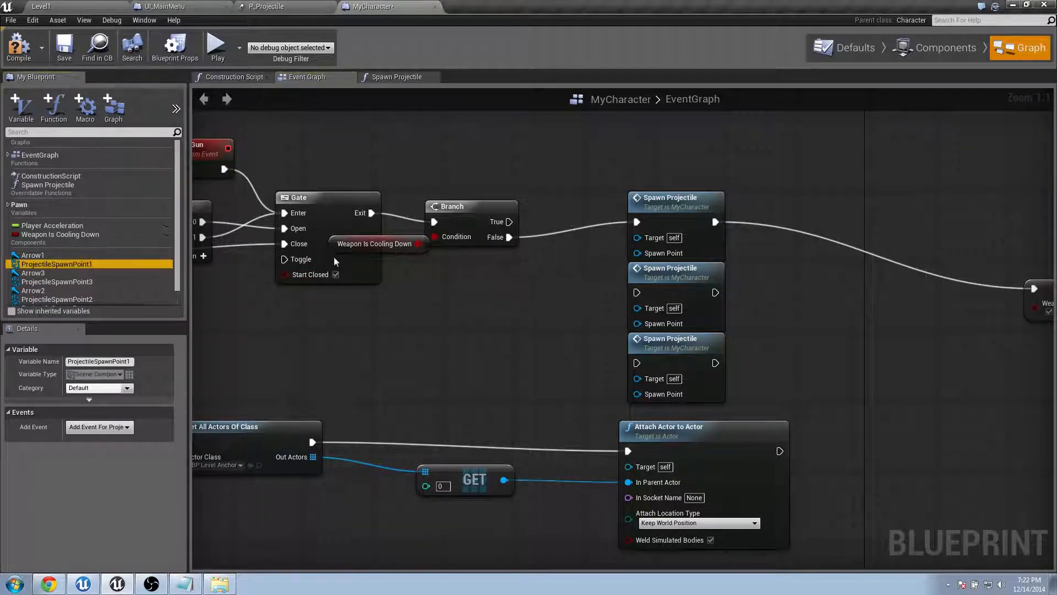
{"action": "left_click_drag", "start_coordinate": [640, 258], "coordinate": [638, 254]}
{"action": "left_click", "coordinate": [89, 299]}
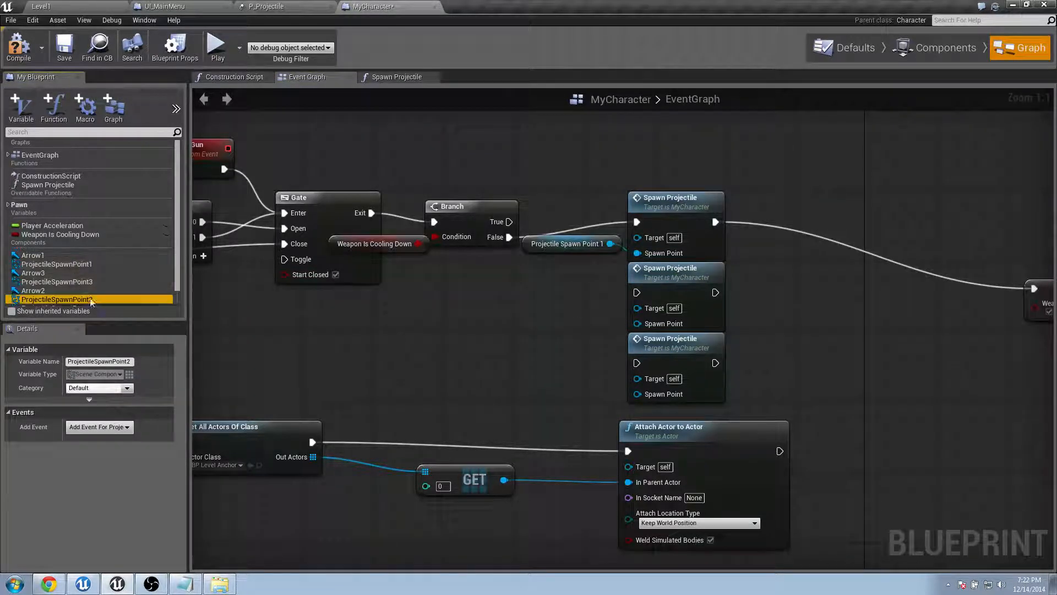
{"action": "left_click_drag", "start_coordinate": [640, 325], "coordinate": [641, 324]}
{"action": "left_click", "coordinate": [62, 283]}
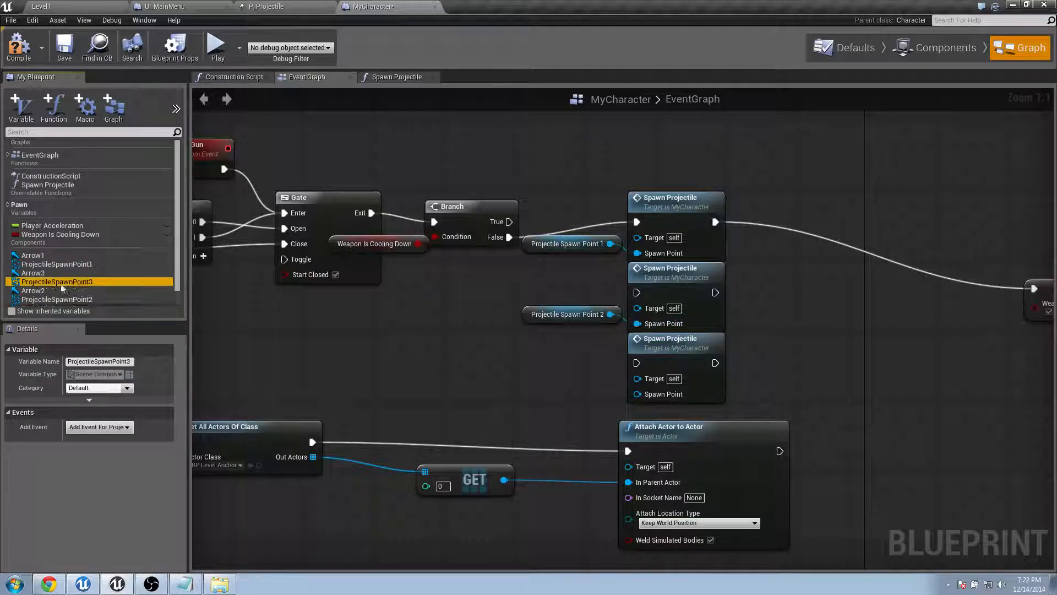
{"action": "left_click_drag", "start_coordinate": [643, 395], "coordinate": [643, 395]}
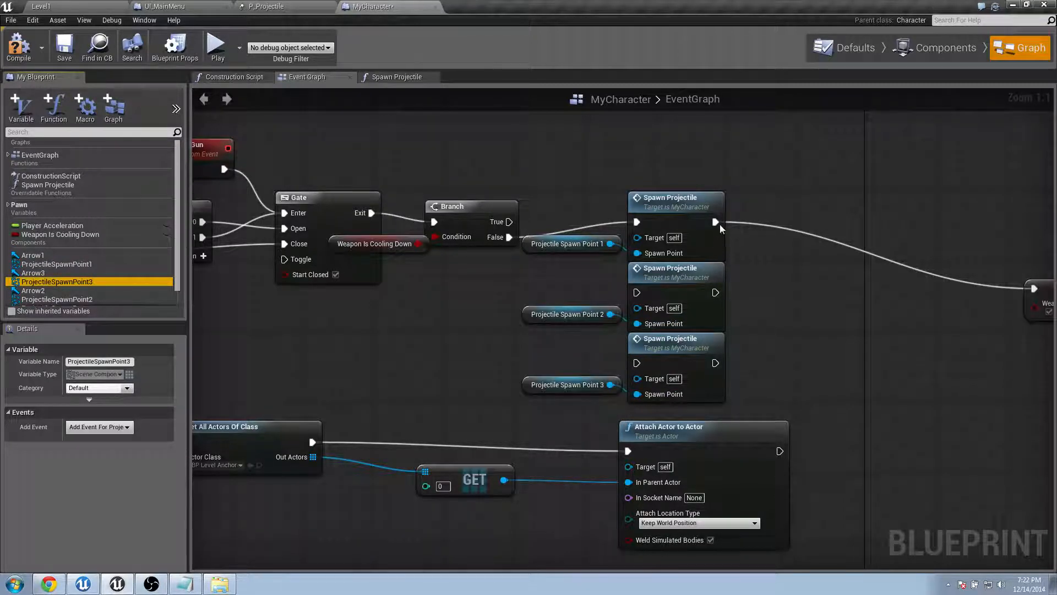
Chain the execution through the three Spawn Projectile nodes in order and on to the Weapon Is Cooling Down SET node.
{"action": "left_click_drag", "start_coordinate": [715, 222], "coordinate": [636, 293]}
{"action": "left_click_drag", "start_coordinate": [715, 292], "coordinate": [637, 363]}
{"action": "left_click_drag", "start_coordinate": [716, 363], "coordinate": [1028, 288]}
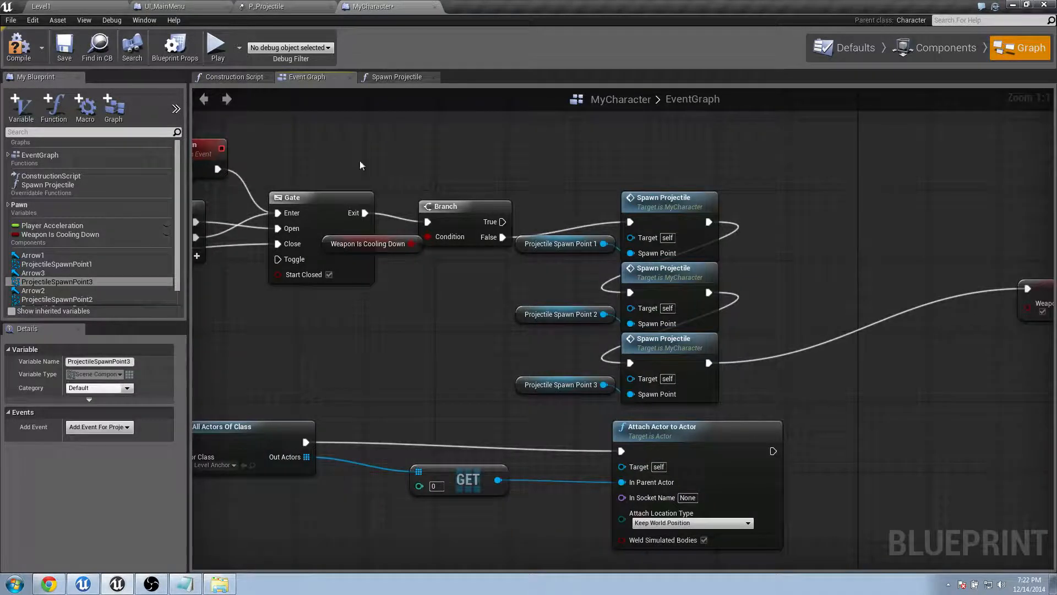
Compile the blueprint and play the game preview to test firing from the three spawn points.
{"action": "left_click", "coordinate": [26, 53]}
{"action": "left_click", "coordinate": [218, 47]}
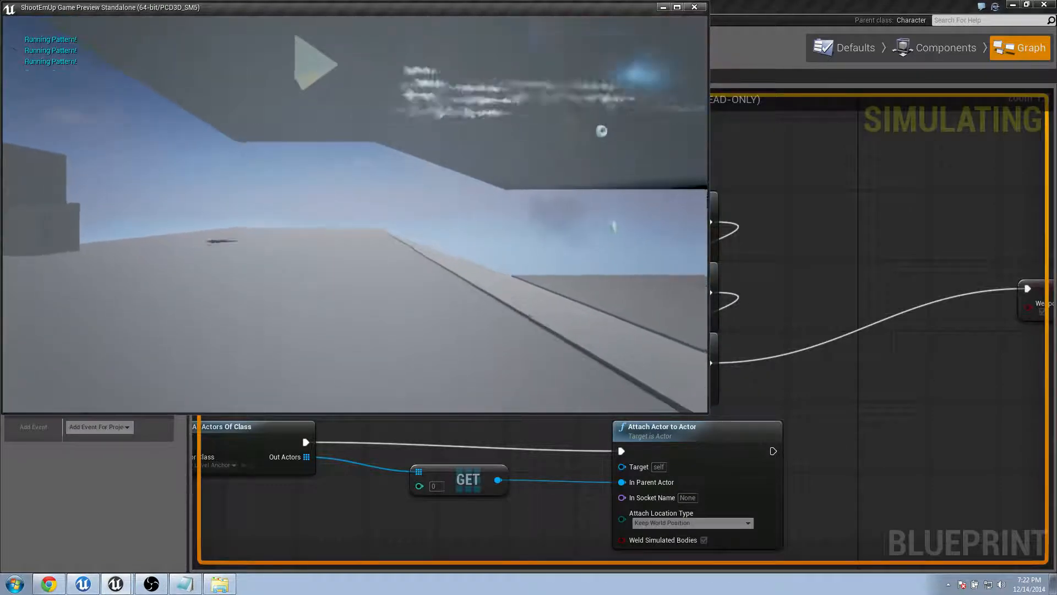
{"action": "key", "text": "Escape"}
Delete the three Spawn Projectile nodes with their Projectile Spawn Point references from the event graph and compile the blueprint.
{"action": "right_click_drag", "start_coordinate": [672, 259], "coordinate": [593, 264]}
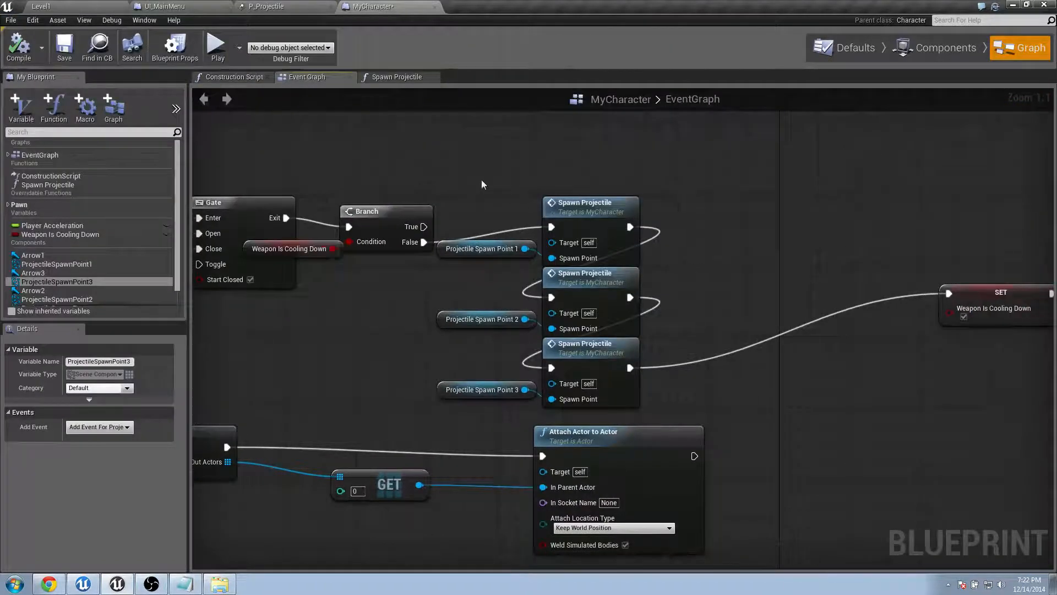
{"action": "left_click_drag", "start_coordinate": [482, 180], "coordinate": [666, 408]}
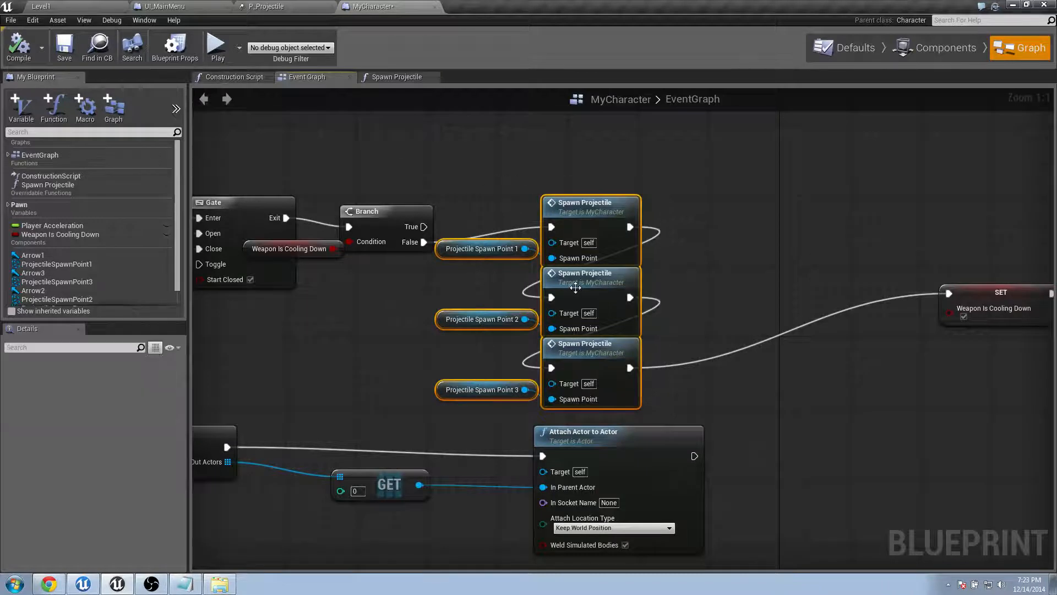
{"action": "right_click_drag", "start_coordinate": [716, 256], "coordinate": [668, 275]}
{"action": "key", "text": "Delete"}
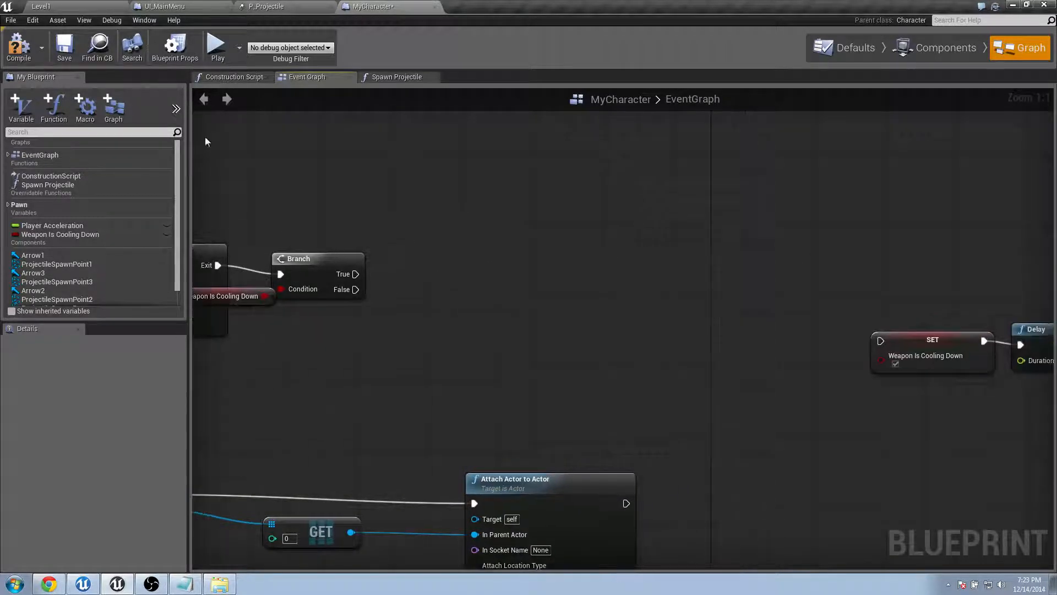
{"action": "left_click", "coordinate": [23, 55]}
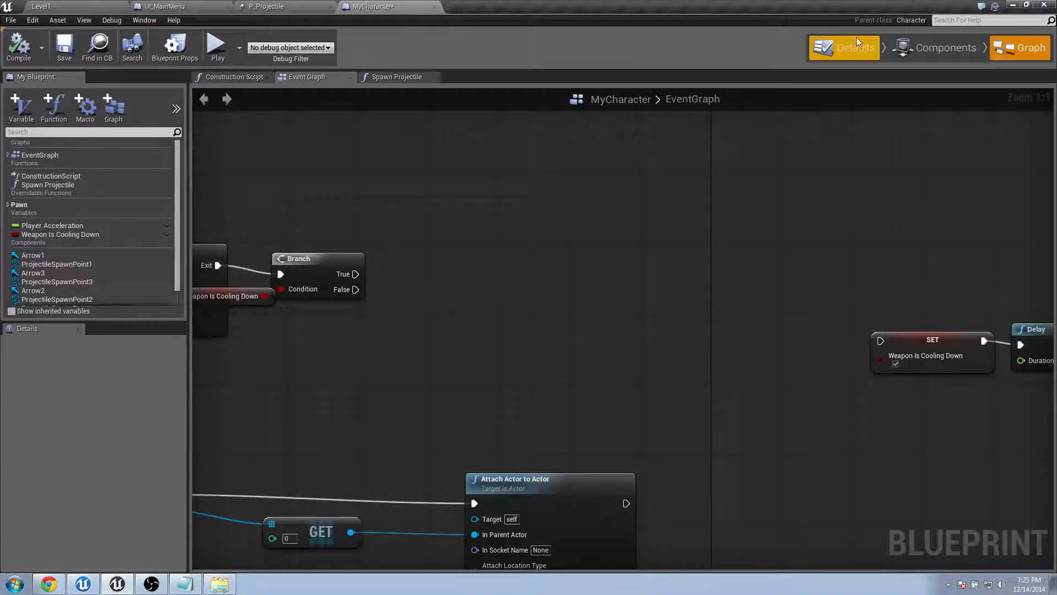
Open the character's components and collapse the ProjectileSpawnPoint1, 2 and 3 entries to hide their child arrows.
{"action": "left_click", "coordinate": [959, 49]}
{"action": "left_click", "coordinate": [83, 181]}
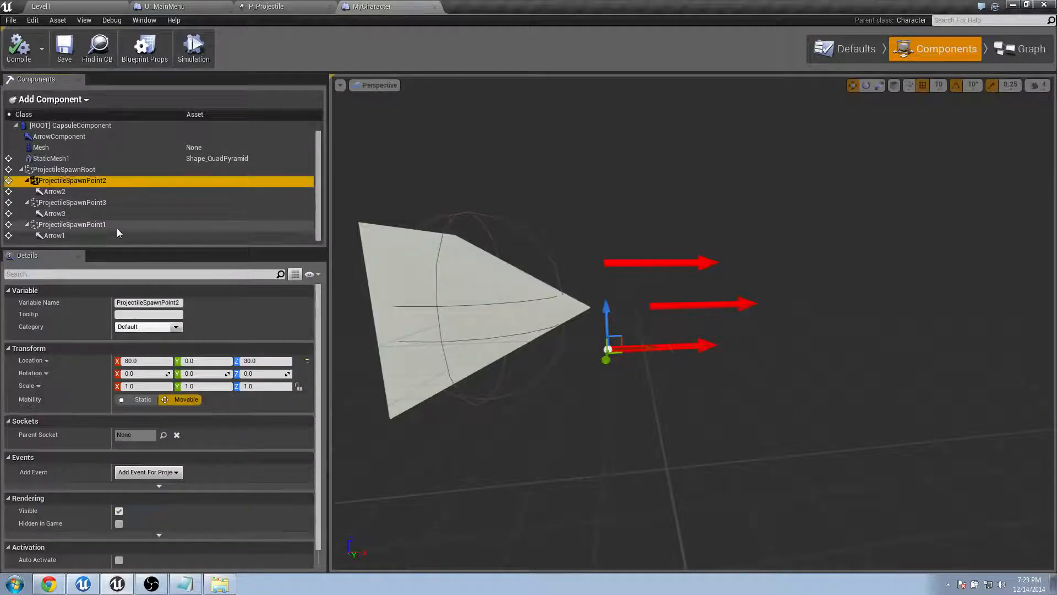
{"action": "left_click", "coordinate": [66, 203]}
{"action": "left_click", "coordinate": [26, 181]}
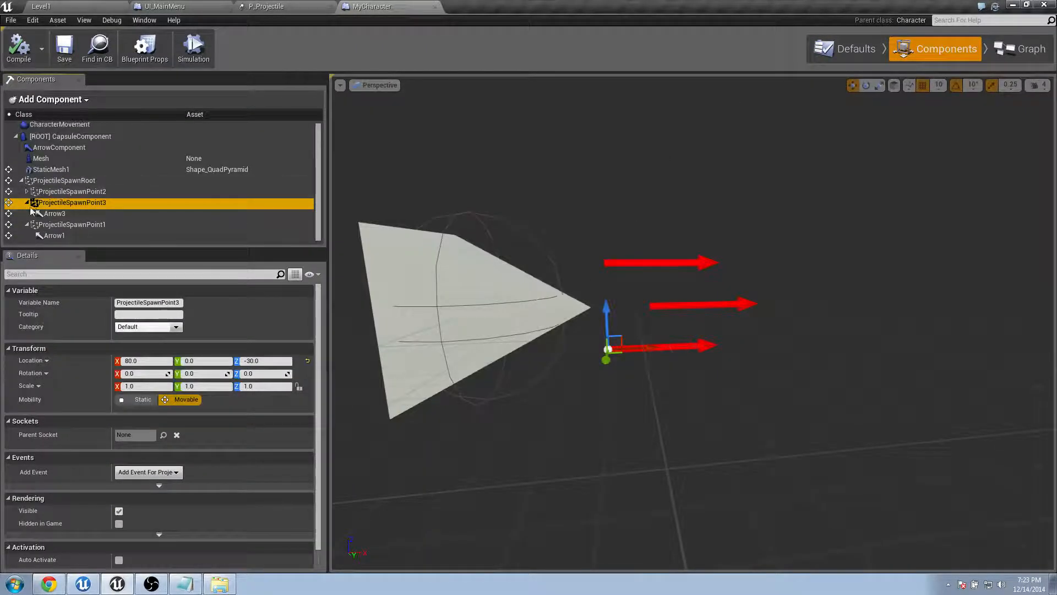
{"action": "left_click", "coordinate": [25, 213]}
{"action": "left_click", "coordinate": [26, 205]}
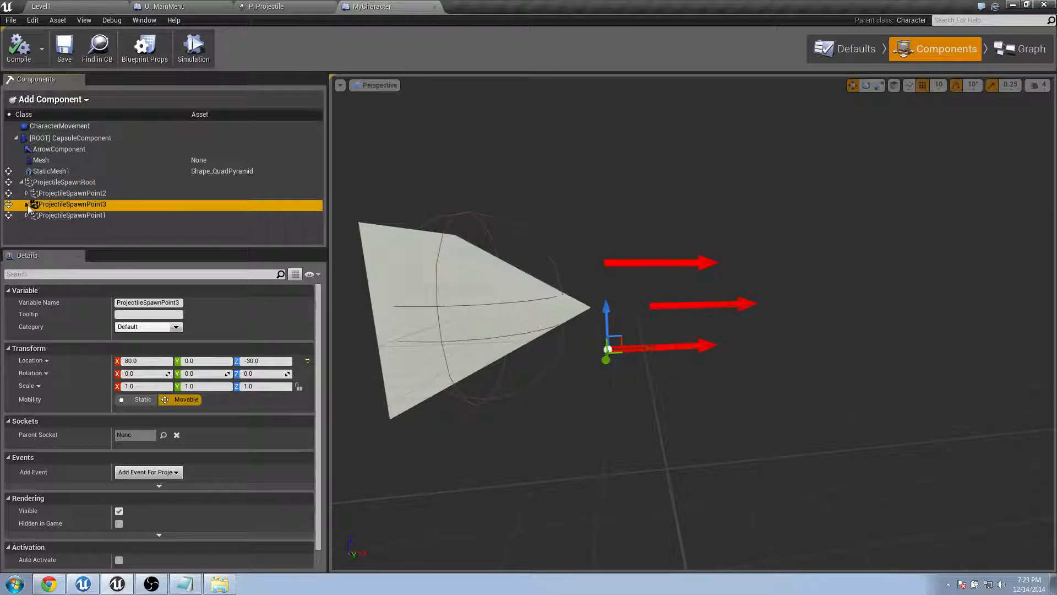
Duplicate the ProjectileSpawnPoint3 component twice, naming the copies ProjectileSpawnPoint4 and ProjectileSpawnPoint5.
{"action": "key", "text": "ctrl+w"}
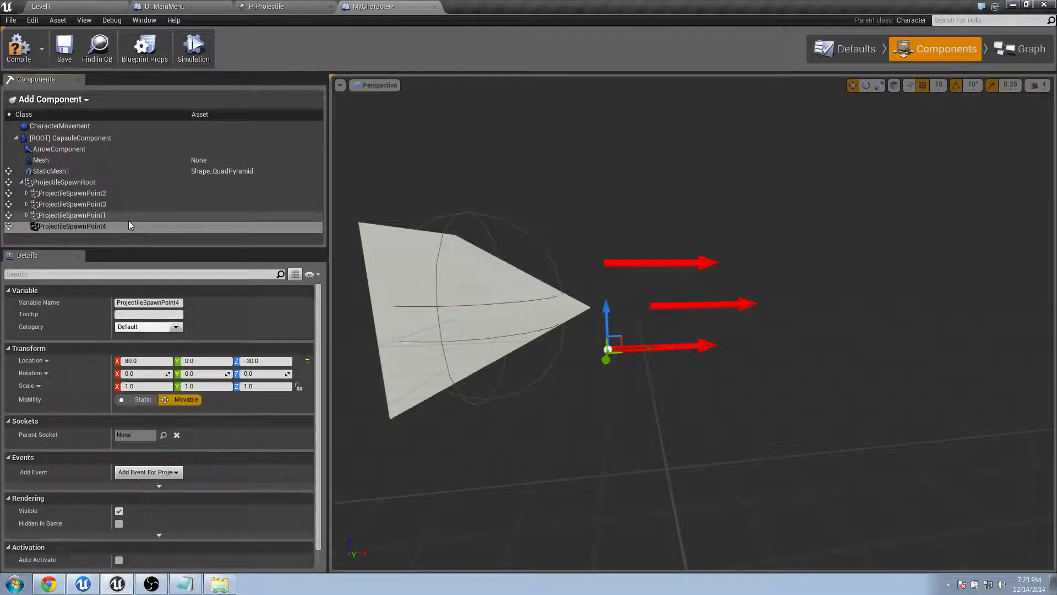
{"action": "key", "text": "Return"}
{"action": "key", "text": "ctrl+w"}
{"action": "key", "text": "ctrl+v"}
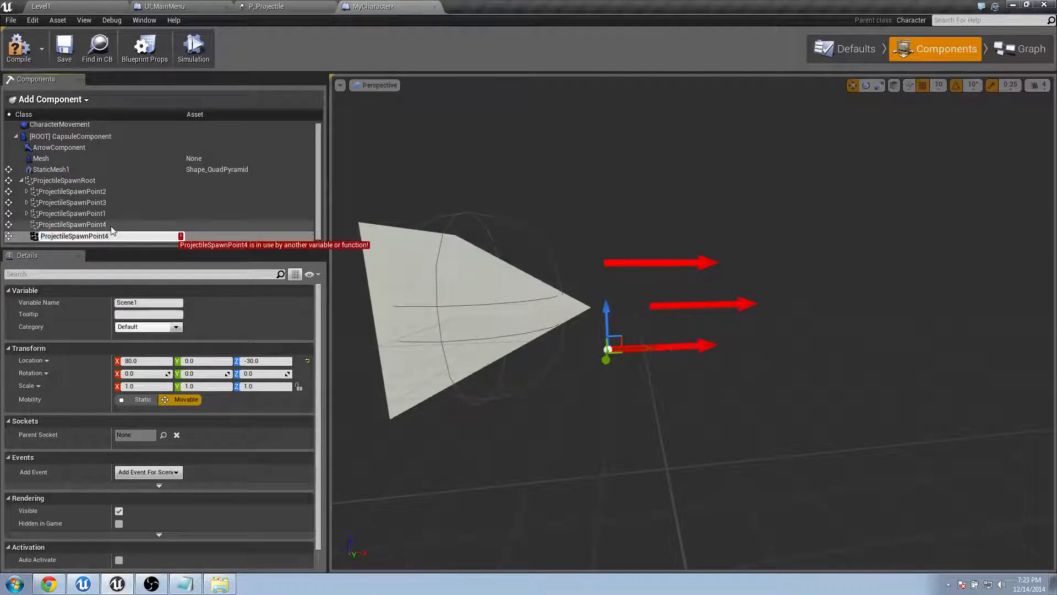
{"action": "key", "text": "BackSpace"}
{"action": "type", "text": "5"}
{"action": "key", "text": "Return"}
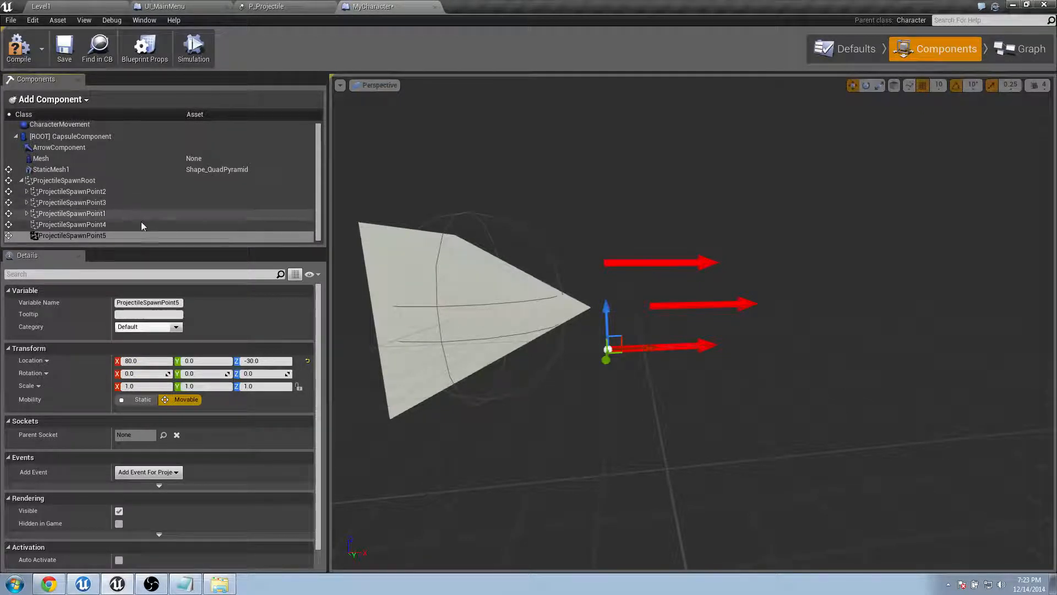
Make two more duplicates of the spawn point component, named ProjectileSpawnPoint6 and ProjectileSpawnPoint7.
{"action": "key", "text": "ctrl+w"}
{"action": "key", "text": "ctrl+v"}
{"action": "key", "text": "BackSpace"}
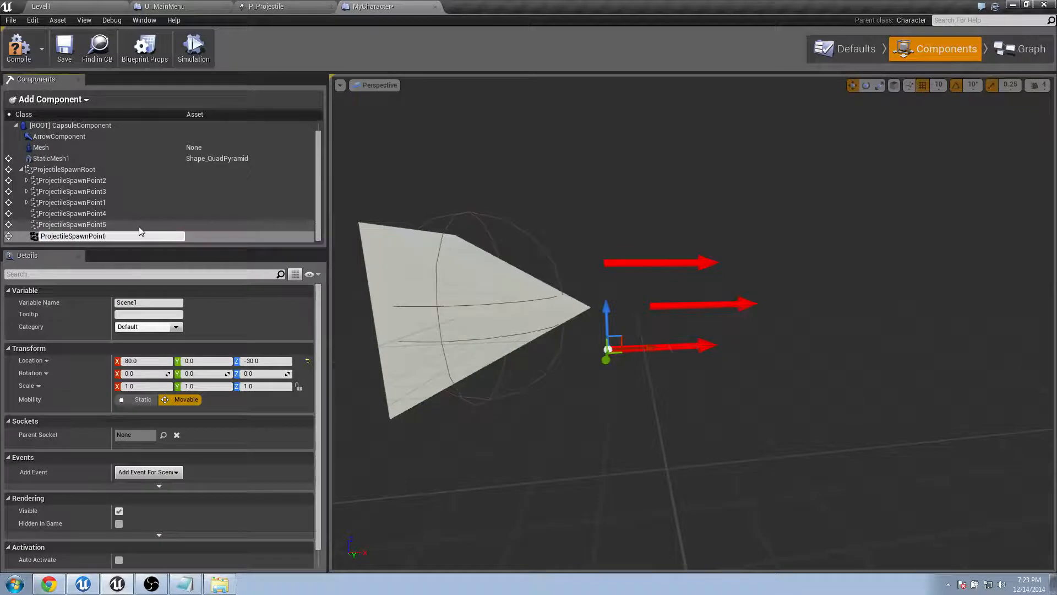
{"action": "type", "text": "6"}
{"action": "key", "text": "Return"}
{"action": "key", "text": "ctrl+w"}
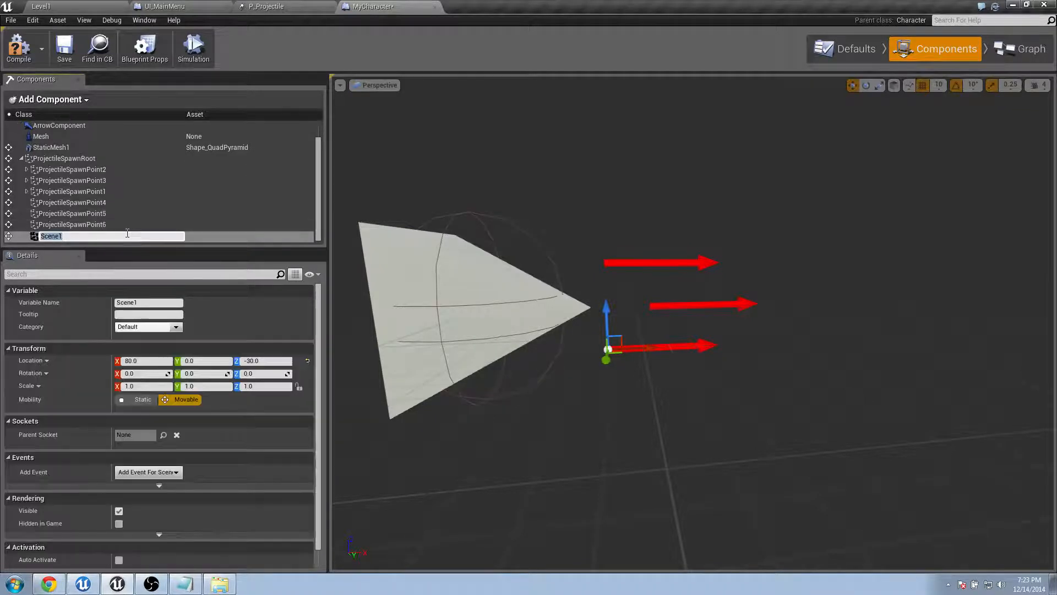
{"action": "key", "text": "ctrl+v"}
{"action": "key", "text": "BackSpace"}
{"action": "type", "text": "7"}
{"action": "key", "text": "Return"}
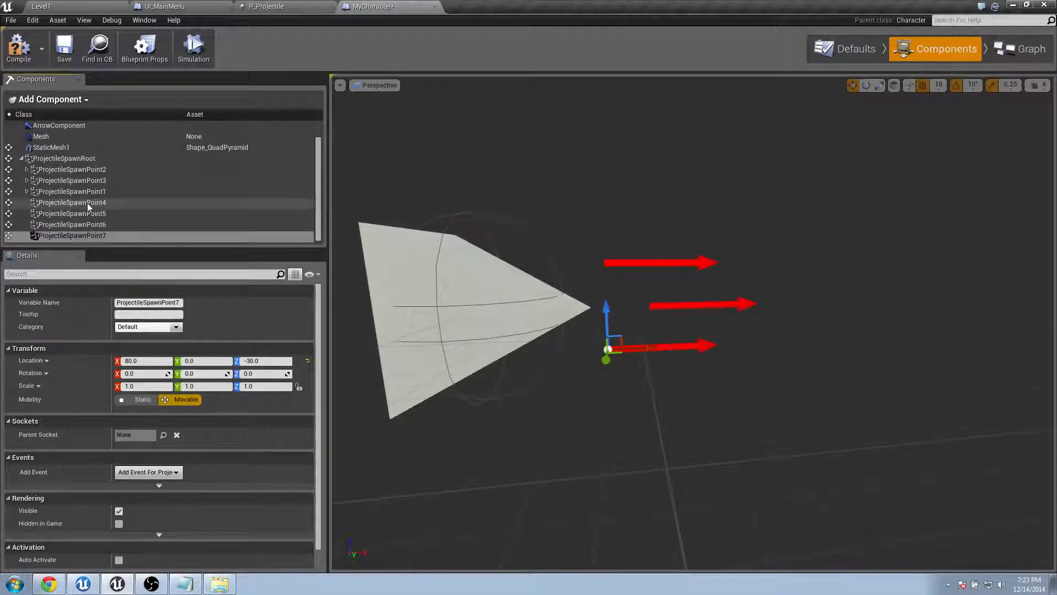
Lower the ProjectileSpawnPoint5 component to Z -60.
{"action": "left_click", "coordinate": [101, 214]}
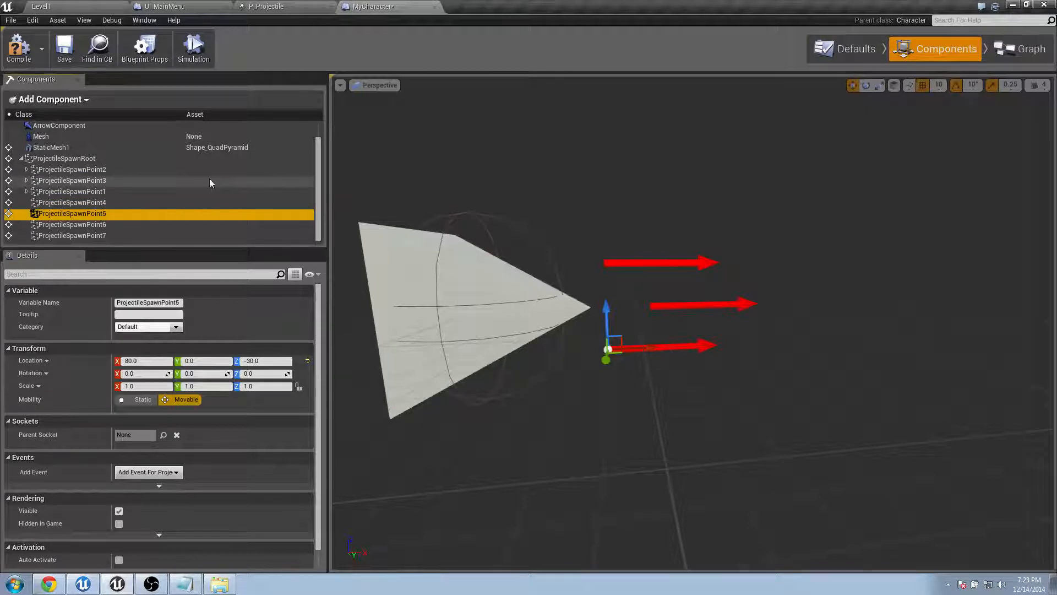
{"action": "left_click_drag", "start_coordinate": [603, 308], "coordinate": [613, 348]}
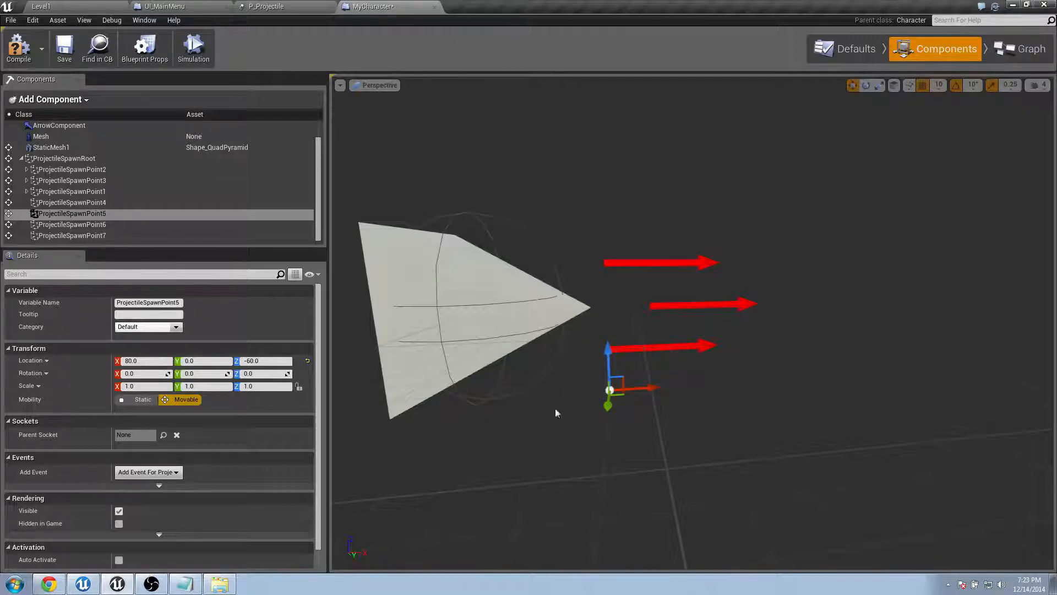
Expand ProjectileSpawnPoint1 and ProjectileSpawnPoint2, and duplicate the Arrow2 component four times.
{"action": "left_click", "coordinate": [22, 191]}
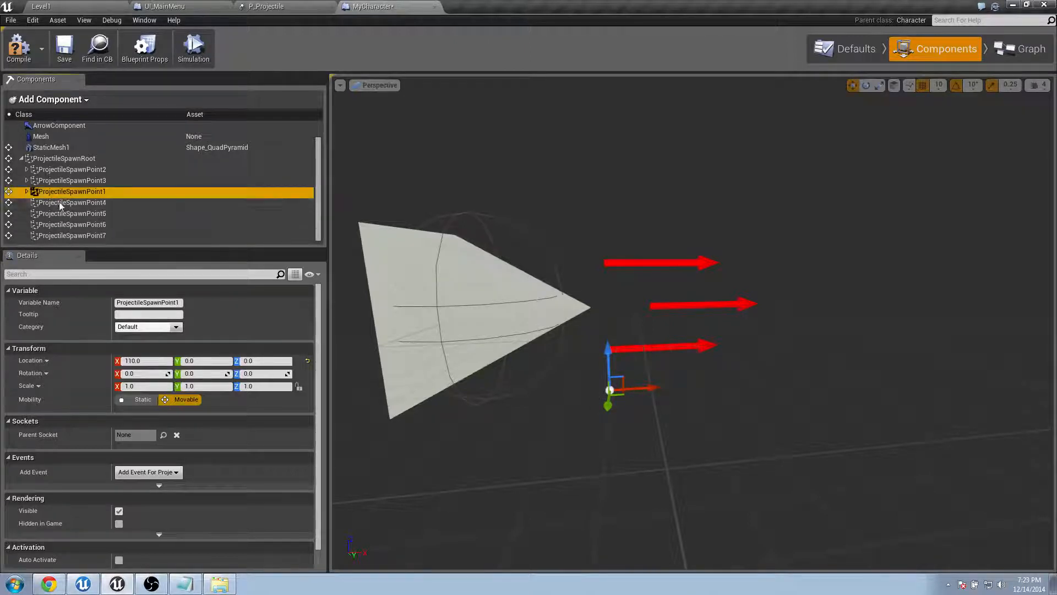
{"action": "left_click", "coordinate": [26, 191]}
{"action": "left_click", "coordinate": [55, 169]}
{"action": "left_click", "coordinate": [27, 169]}
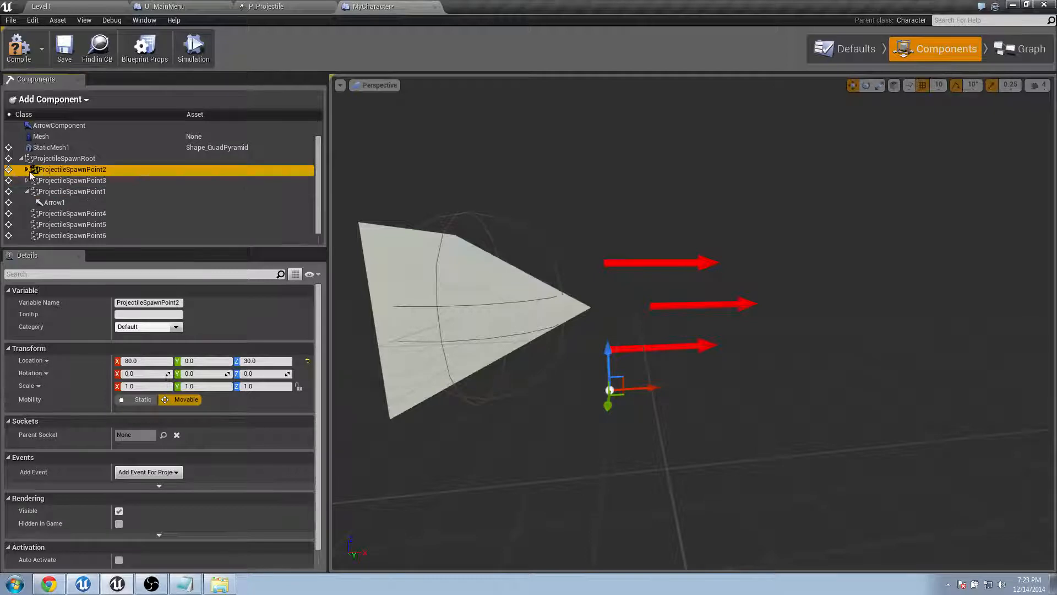
{"action": "scroll", "coordinate": [63, 176], "scroll_direction": "down", "scroll_amount": 1}
{"action": "left_click", "coordinate": [81, 163]}
{"action": "key", "text": "ctrl+w"}
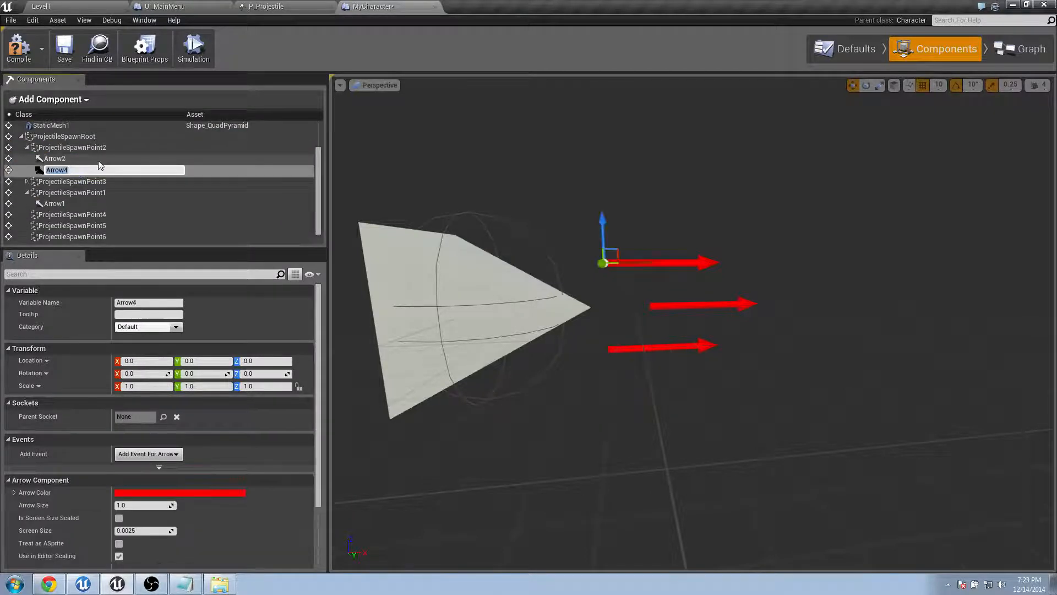
{"action": "key", "text": "ctrl+w"}
{"action": "key", "text": "ctrl+w"}
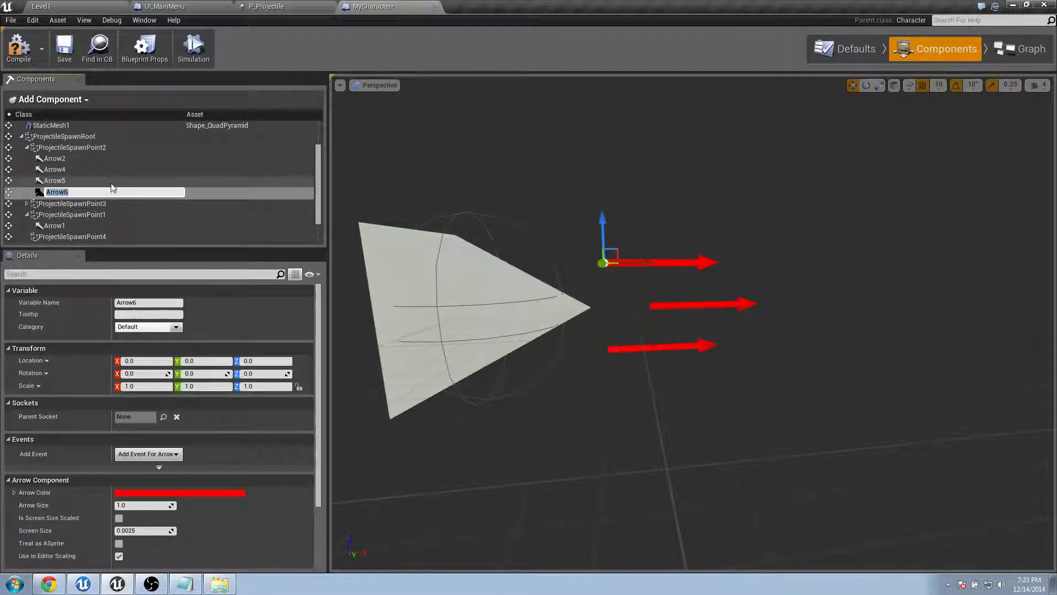
{"action": "key", "text": "ctrl+w"}
Reparent Arrow4, Arrow5, Arrow6 and Arrow7 to ProjectileSpawnPoint4, 5, 6 and 7 respectively.
{"action": "scroll", "coordinate": [321, 223], "scroll_direction": "down", "scroll_amount": 2}
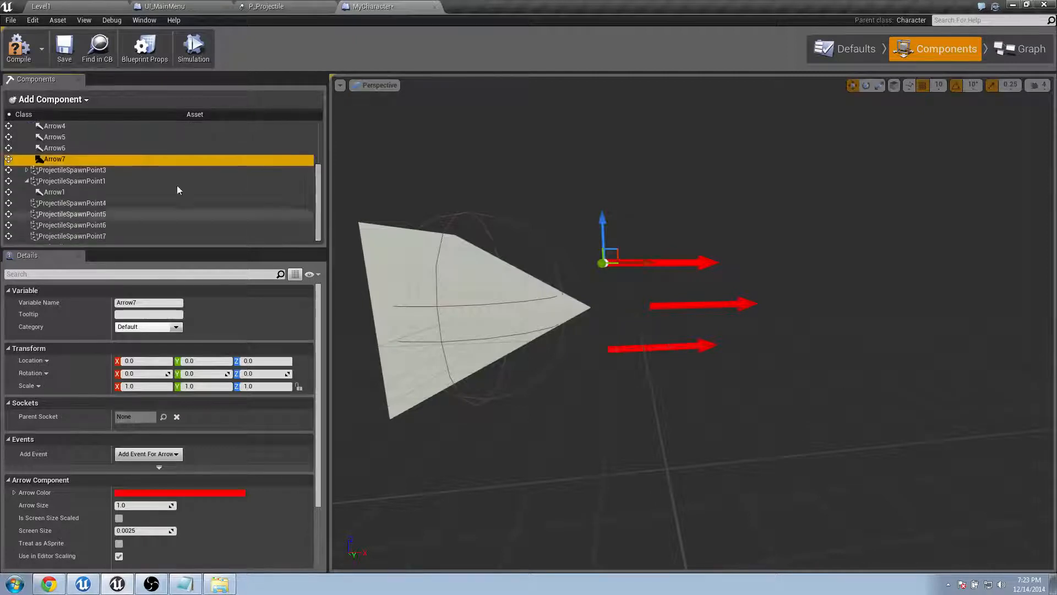
{"action": "left_click_drag", "start_coordinate": [82, 130], "coordinate": [90, 201]}
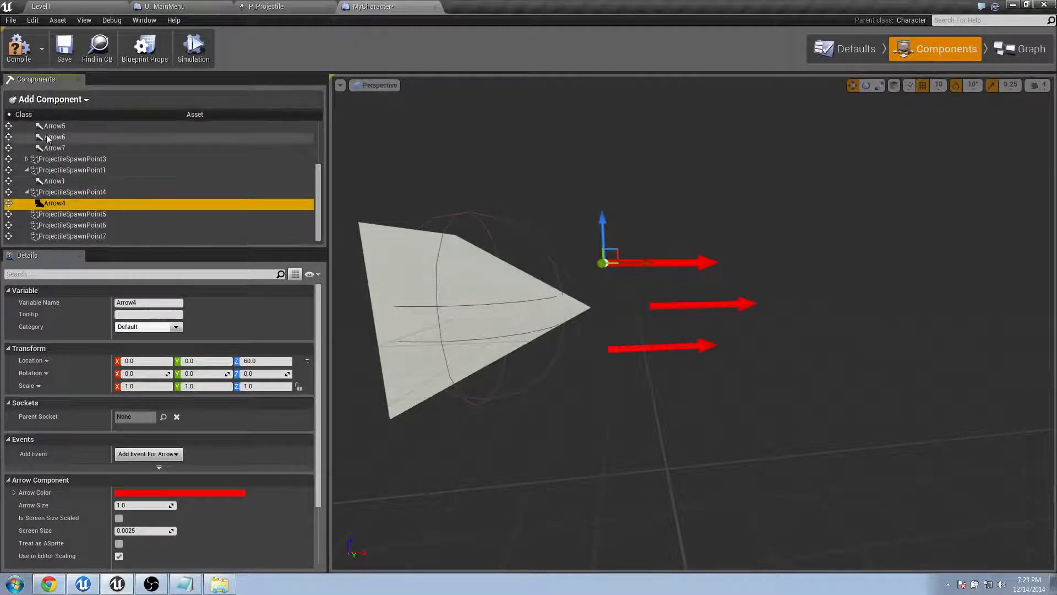
{"action": "left_click_drag", "start_coordinate": [58, 129], "coordinate": [72, 216]}
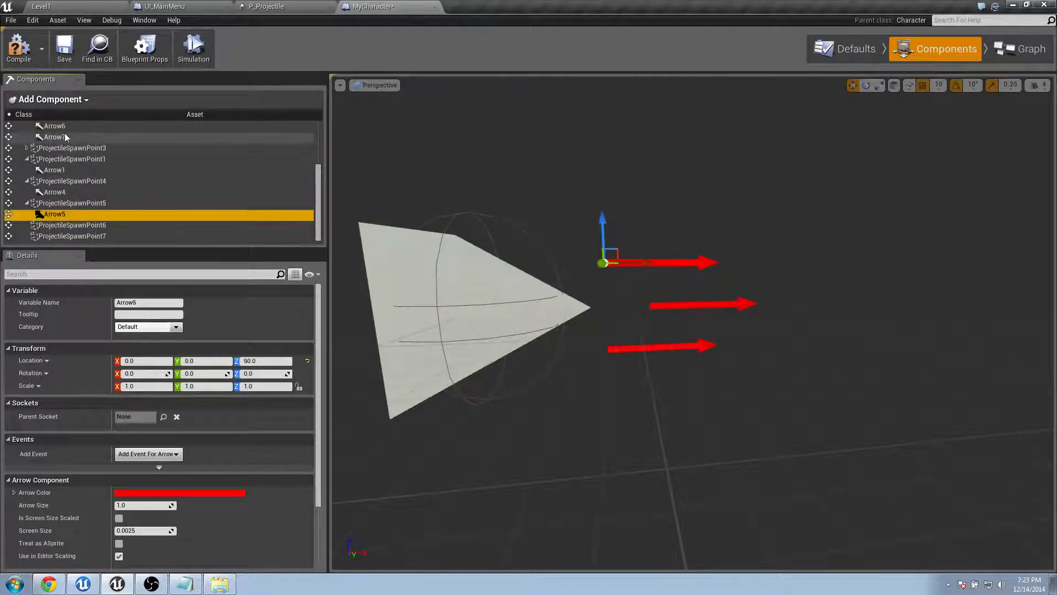
{"action": "left_click_drag", "start_coordinate": [64, 127], "coordinate": [70, 223]}
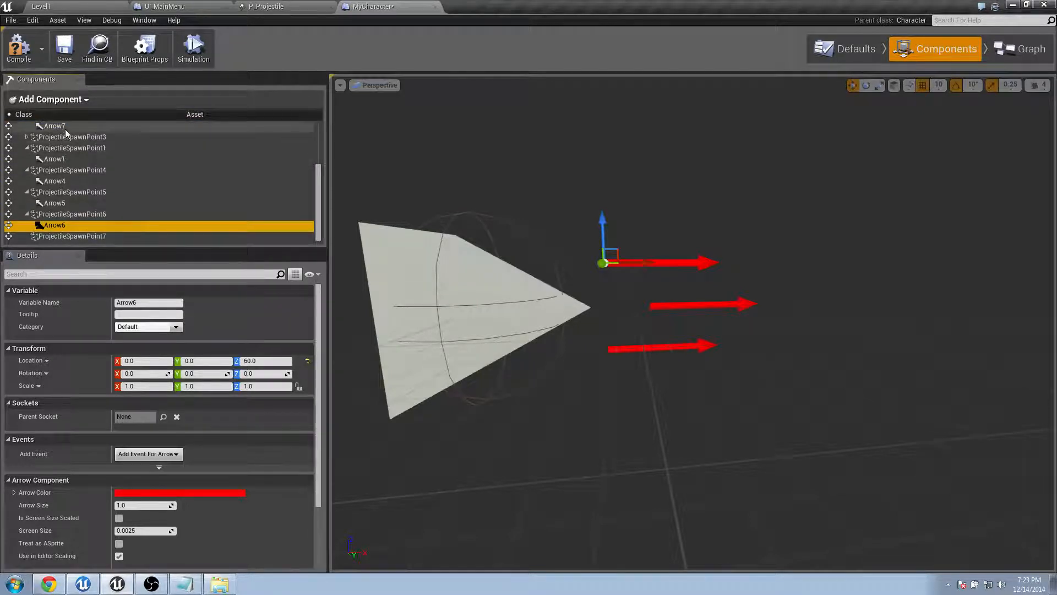
{"action": "left_click_drag", "start_coordinate": [65, 128], "coordinate": [67, 234]}
{"action": "left_click", "coordinate": [70, 181]}
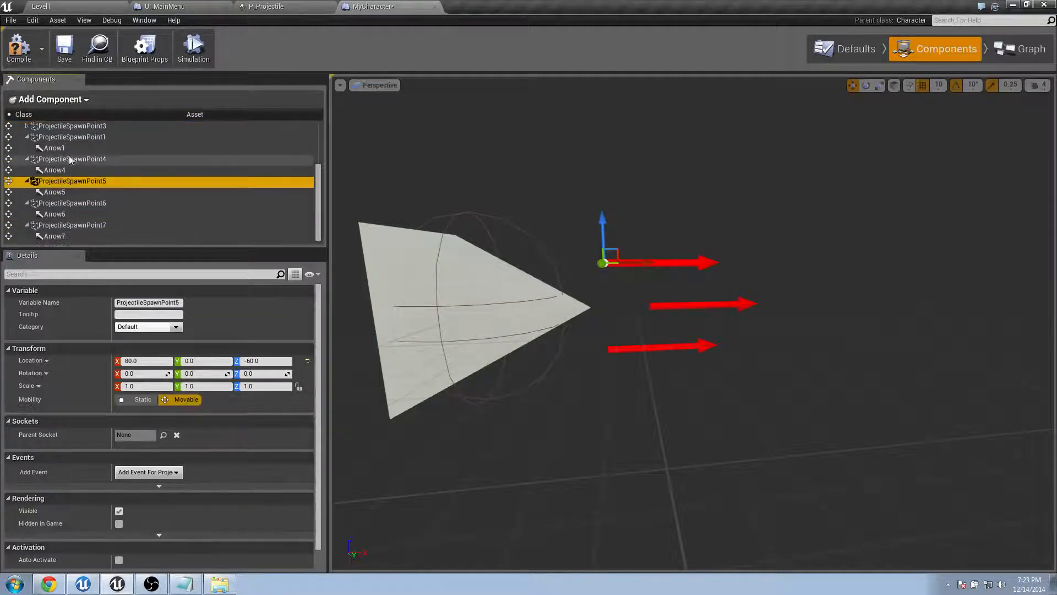
{"action": "left_click", "coordinate": [72, 159]}
{"action": "key", "text": "F2"}
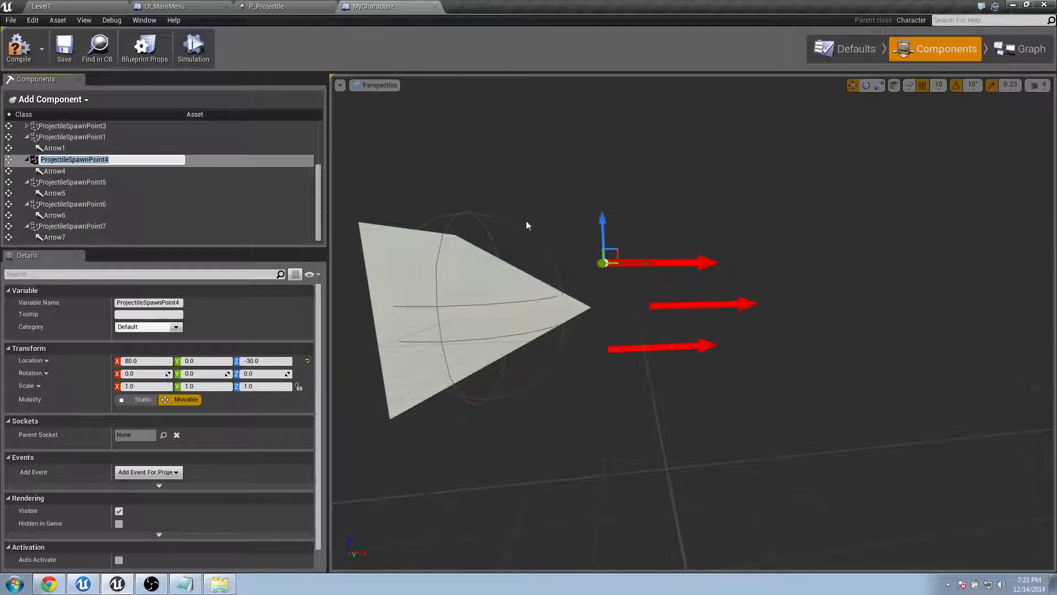
{"action": "left_click", "coordinate": [127, 126]}
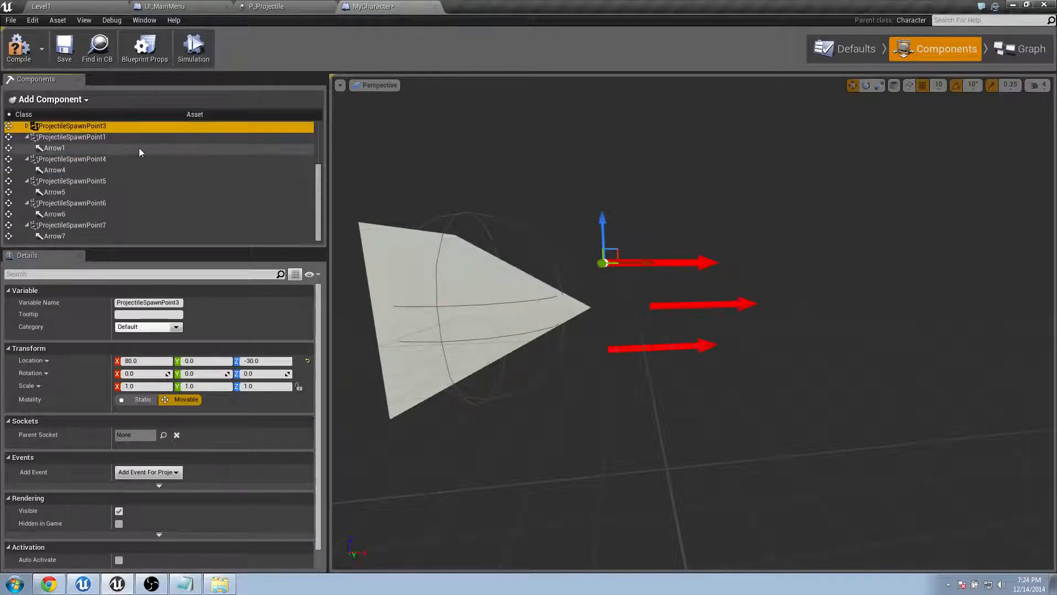
Reset the relative locations of Arrow4 and Arrow5 to zero so they sit on their parent spawn points.
{"action": "scroll", "coordinate": [138, 148], "scroll_direction": "up", "scroll_amount": 1}
{"action": "left_click", "coordinate": [123, 157]}
{"action": "left_click", "coordinate": [120, 177]}
{"action": "left_click", "coordinate": [121, 187]}
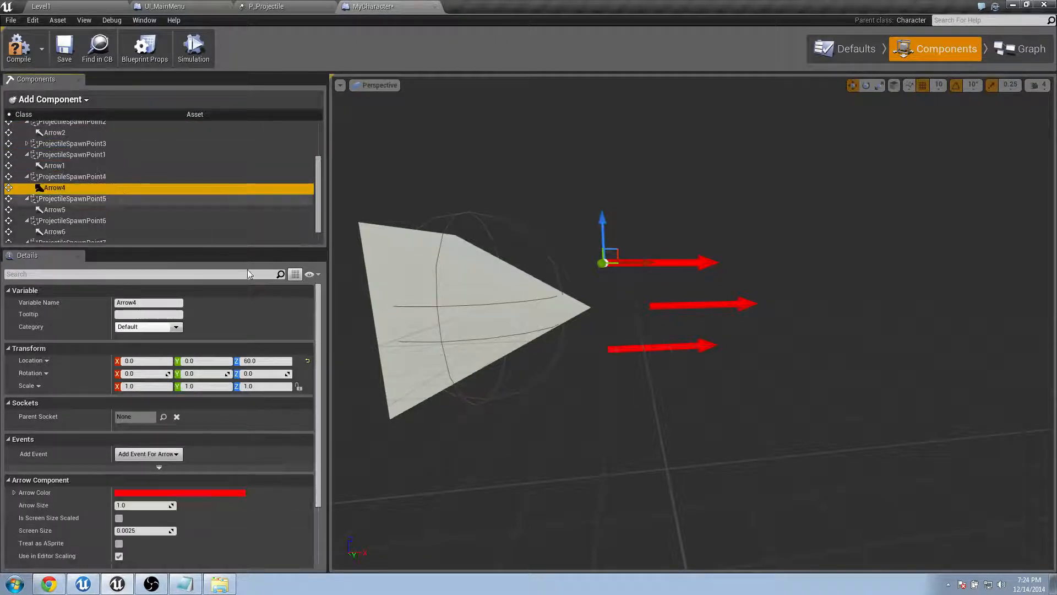
{"action": "left_click", "coordinate": [310, 359]}
{"action": "left_click", "coordinate": [309, 361]}
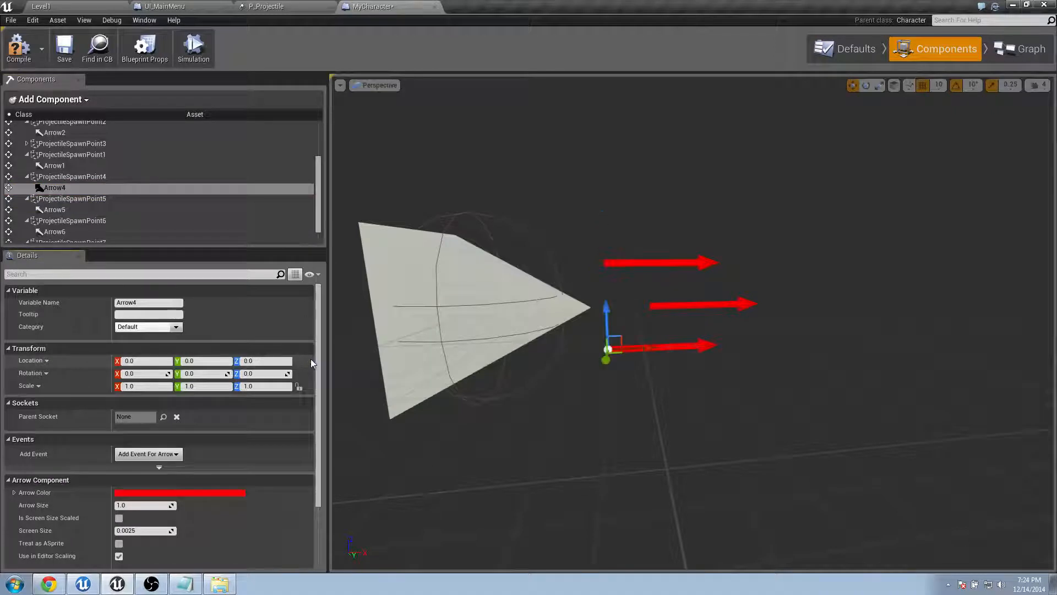
{"action": "left_click", "coordinate": [72, 209]}
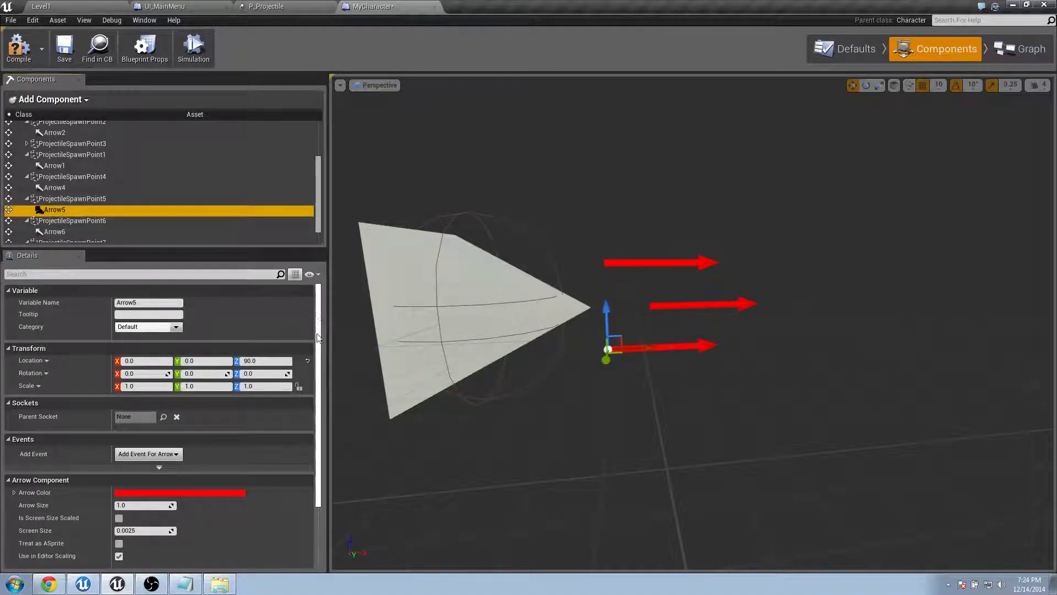
{"action": "left_click", "coordinate": [311, 360]}
Reset the relative locations of Arrow6 and Arrow7 to zero on their parent spawn points.
{"action": "scroll", "coordinate": [89, 220], "scroll_direction": "down", "scroll_amount": 1}
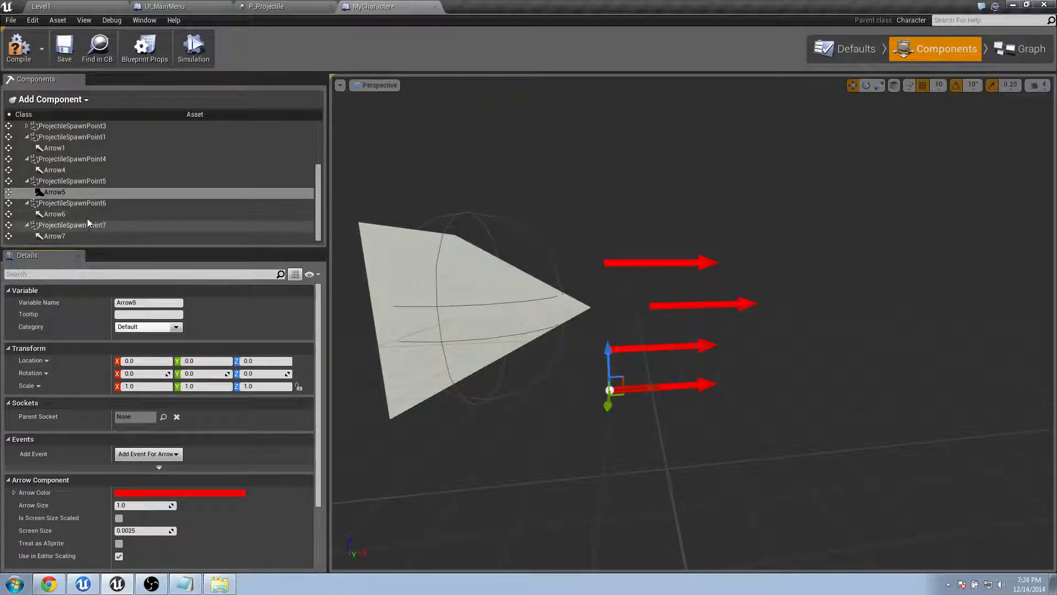
{"action": "left_click", "coordinate": [87, 215]}
{"action": "left_click", "coordinate": [310, 361]}
{"action": "left_click", "coordinate": [54, 235]}
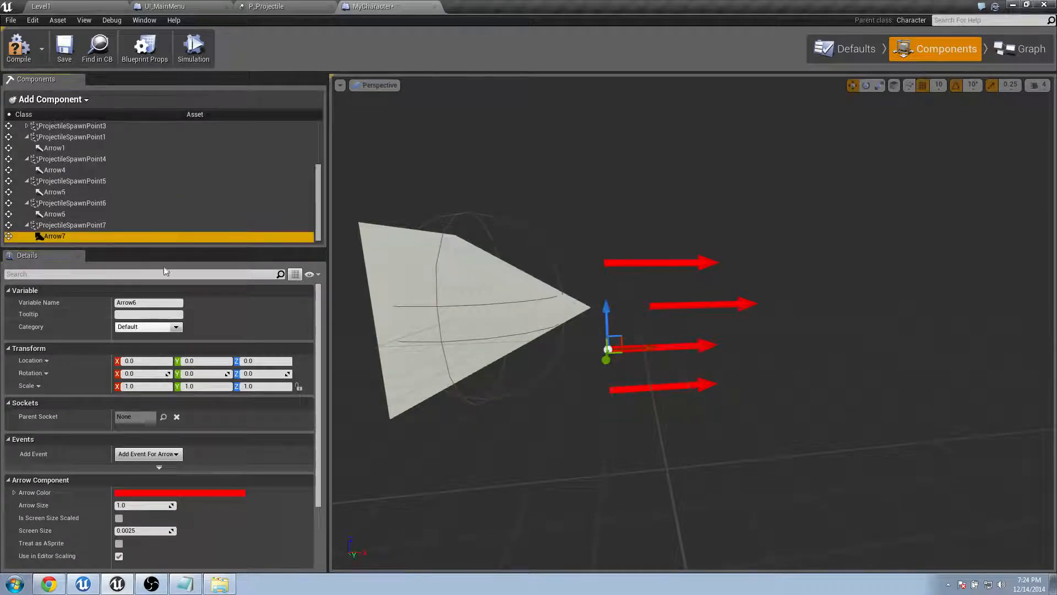
{"action": "left_click", "coordinate": [310, 361]}
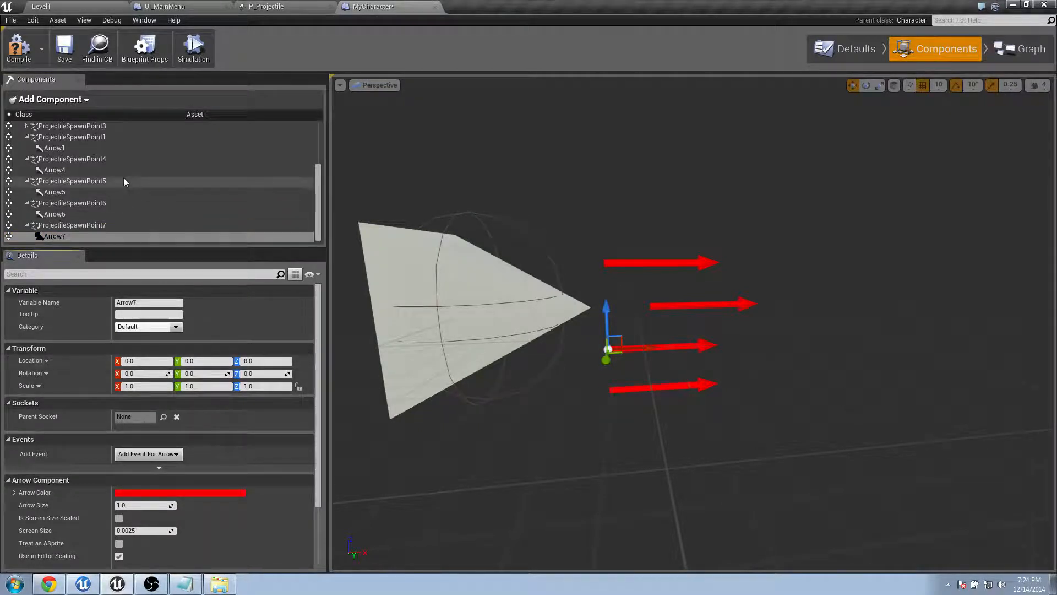
Check the current locations of the ProjectileSpawnPoint2, 3, 4 and 5 components.
{"action": "left_click", "coordinate": [127, 157]}
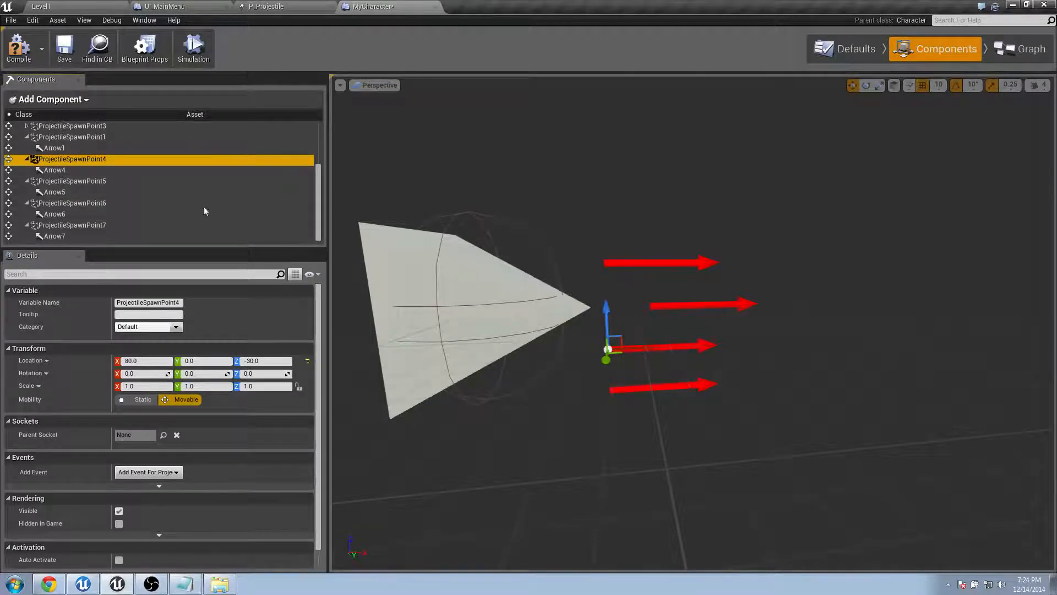
{"action": "left_click", "coordinate": [105, 180]}
{"action": "double_click", "coordinate": [110, 129]}
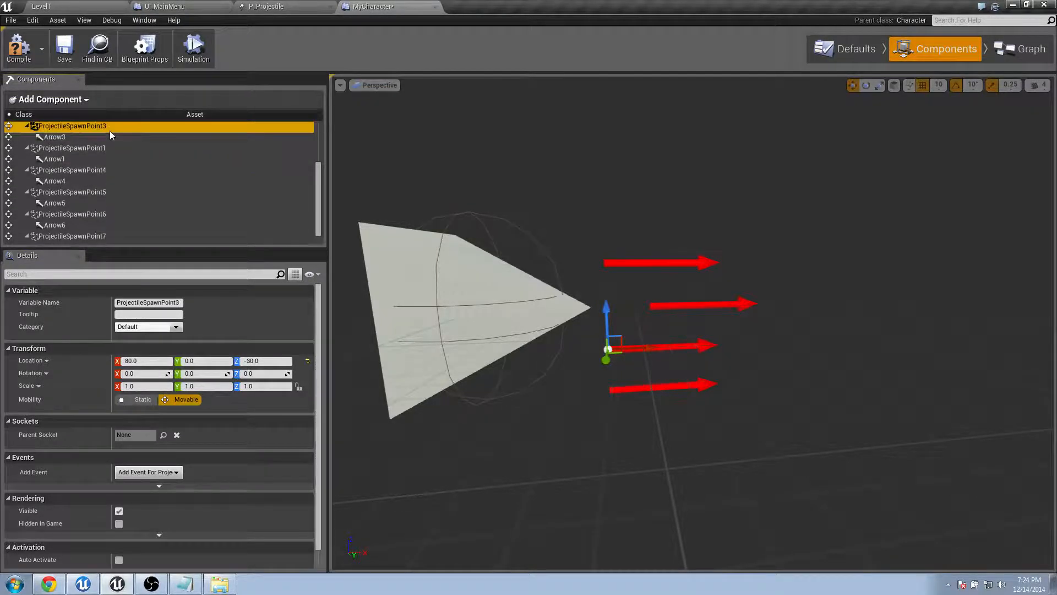
{"action": "scroll", "coordinate": [111, 137], "scroll_direction": "up", "scroll_amount": 2}
{"action": "left_click", "coordinate": [113, 140]}
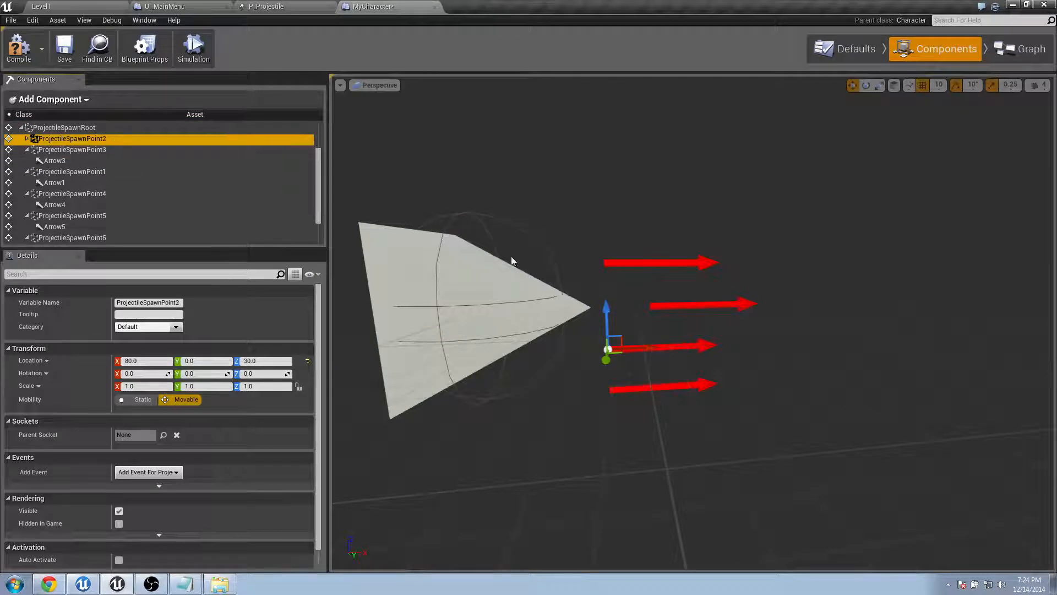
{"action": "right_click_drag", "start_coordinate": [517, 259], "coordinate": [665, 280]}
{"action": "left_click", "coordinate": [87, 150]}
Move ProjectileSpawnPoint4 above the ship's other arrows to X 80, Z 60 and pitch it upward 10 degrees.
{"action": "left_click", "coordinate": [158, 195]}
{"action": "mouse_move", "coordinate": [615, 319]}
{"action": "right_mouse_down"}
{"action": "mouse_move", "coordinate": [609, 308]}
{"action": "mouse_move", "coordinate": [615, 320]}
{"action": "right_mouse_up"}
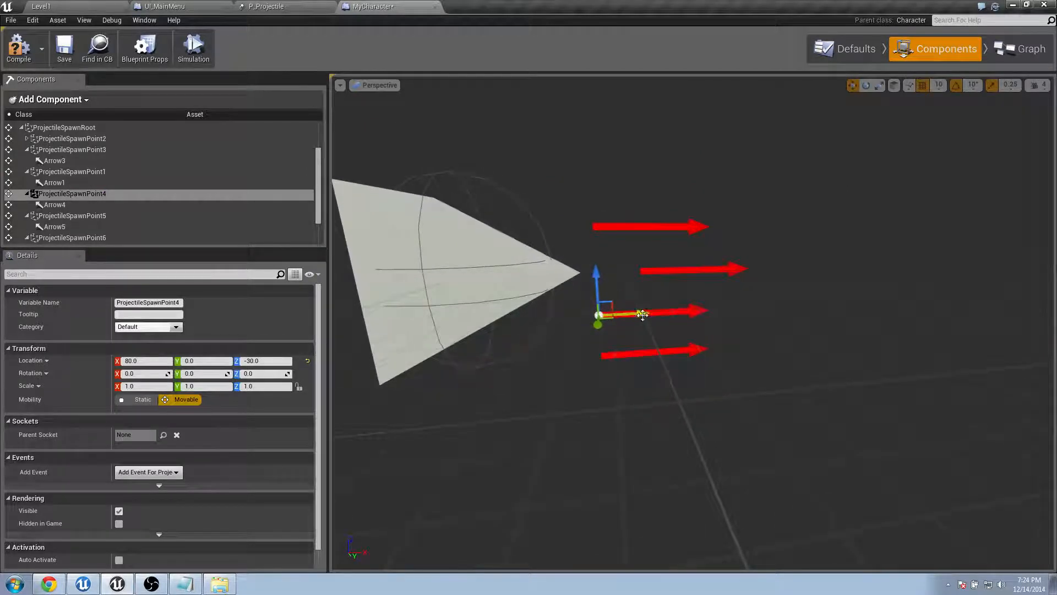
{"action": "left_click_drag", "start_coordinate": [642, 315], "coordinate": [672, 312]}
{"action": "right_click_drag", "start_coordinate": [618, 315], "coordinate": [627, 291]}
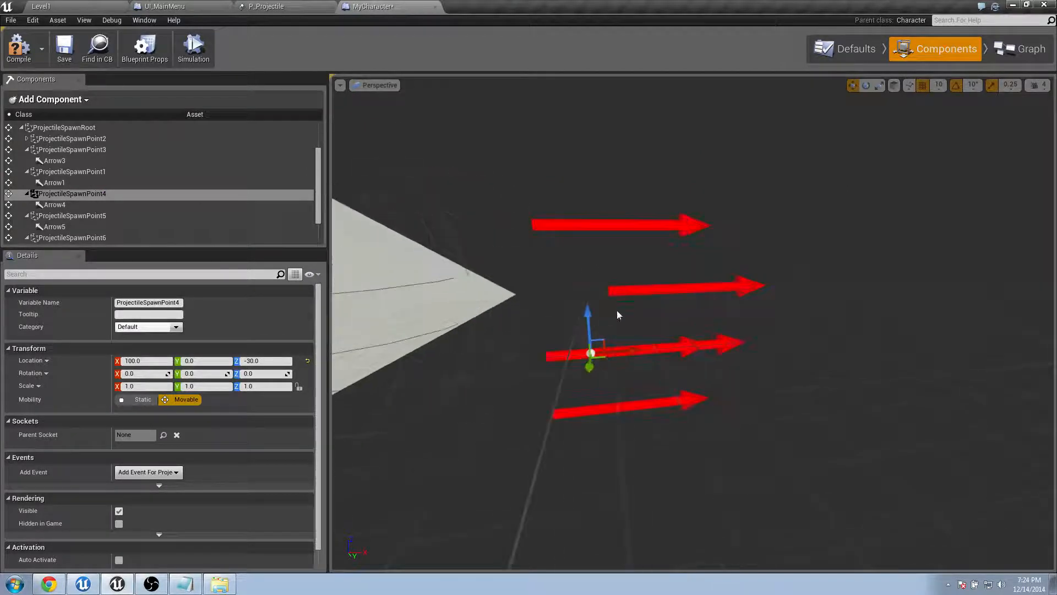
{"action": "left_click_drag", "start_coordinate": [588, 312], "coordinate": [574, 124]}
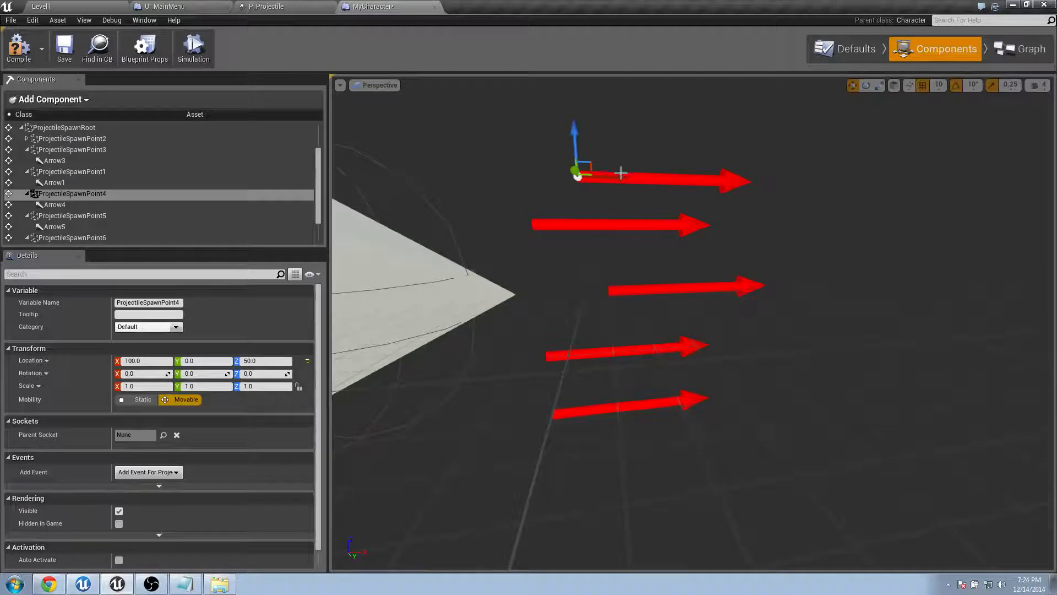
{"action": "left_click_drag", "start_coordinate": [620, 173], "coordinate": [573, 176]}
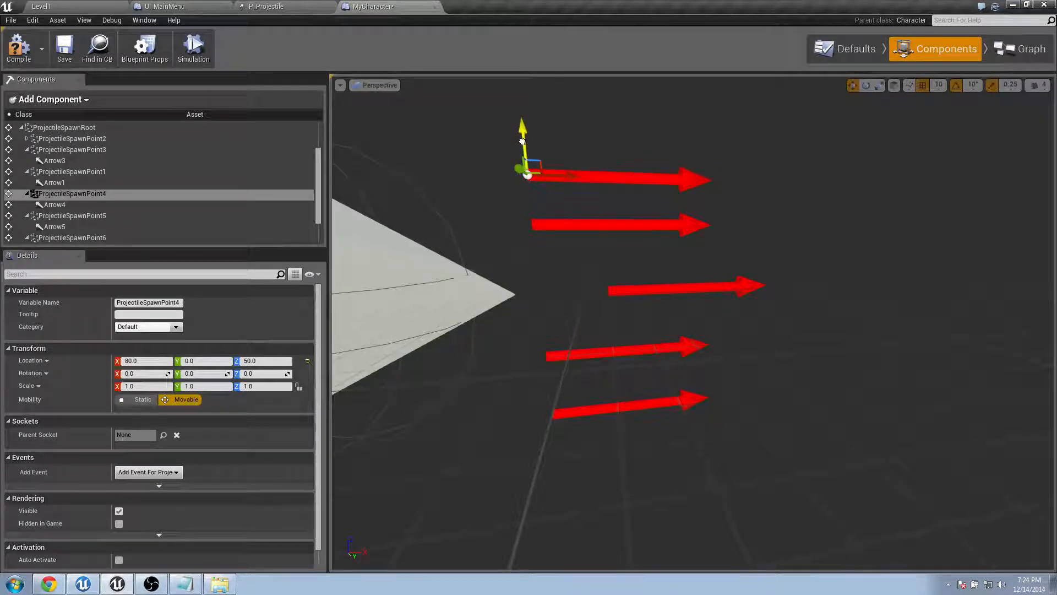
{"action": "left_click_drag", "start_coordinate": [522, 131], "coordinate": [630, 380]}
{"action": "key", "text": "e"}
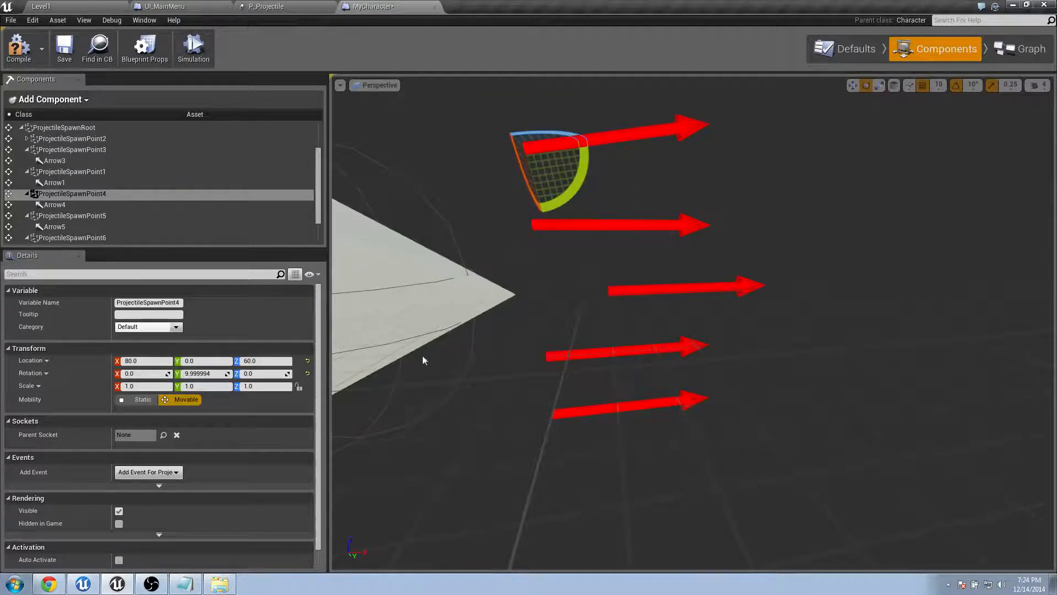
Rotate ProjectileSpawnPoint5 to a pitch of -10 degrees so its arrow points slightly downward.
{"action": "double_click", "coordinate": [45, 215]}
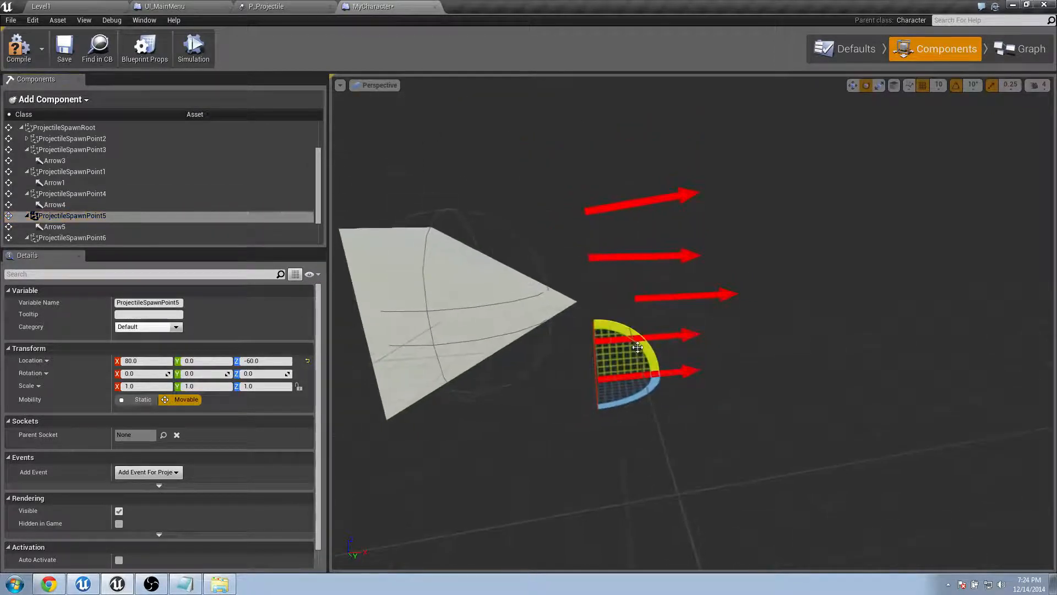
{"action": "mouse_move", "coordinate": [638, 347]}
{"action": "left_mouse_down"}
{"action": "mouse_move", "coordinate": [628, 331]}
{"action": "mouse_move", "coordinate": [650, 353]}
{"action": "left_mouse_up"}
{"action": "right_click_drag", "start_coordinate": [734, 355], "coordinate": [711, 354]}
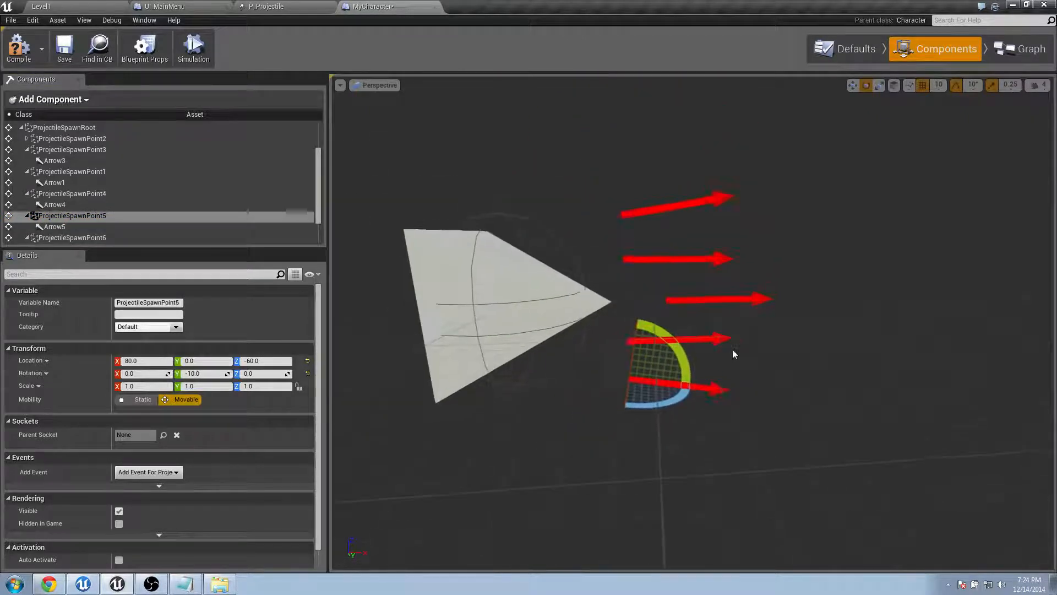
Move ProjectileSpawnPoint6 high above the ship to X 0, Z 110.
{"action": "left_click", "coordinate": [163, 238]}
{"action": "mouse_move", "coordinate": [652, 294]}
{"action": "right_mouse_down"}
{"action": "mouse_move", "coordinate": [683, 300]}
{"action": "mouse_move", "coordinate": [652, 291]}
{"action": "right_mouse_up"}
{"action": "key", "text": "w"}
{"action": "left_click_drag", "start_coordinate": [585, 290], "coordinate": [574, 77]}
{"action": "left_click_drag", "start_coordinate": [621, 118], "coordinate": [607, 119]}
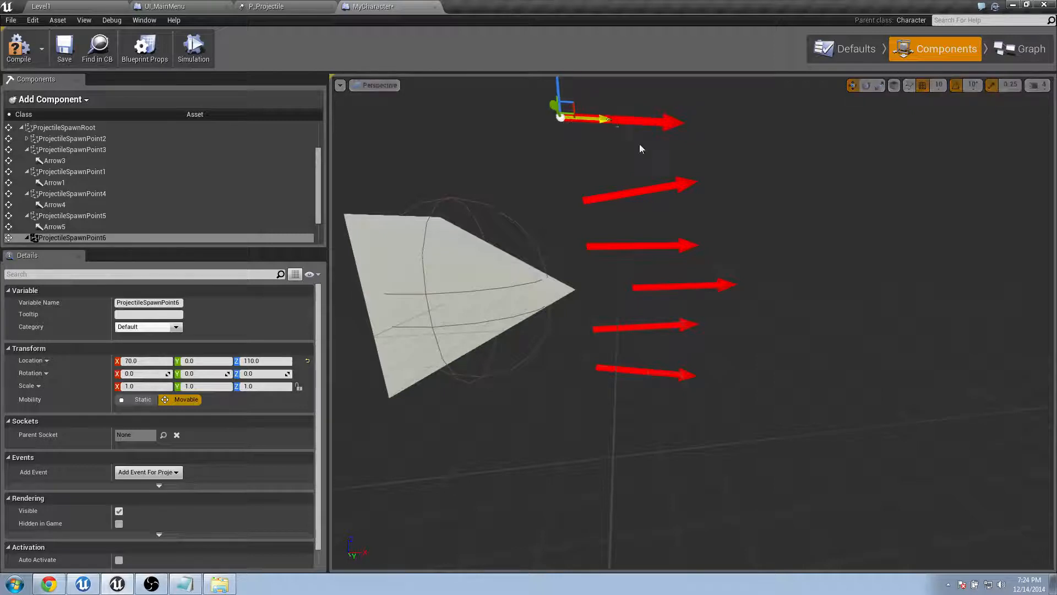
{"action": "mouse_move", "coordinate": [640, 149]}
{"action": "right_mouse_down"}
{"action": "mouse_move", "coordinate": [662, 173]}
{"action": "mouse_move", "coordinate": [644, 130]}
{"action": "right_mouse_up"}
{"action": "left_click_drag", "start_coordinate": [595, 174], "coordinate": [529, 163]}
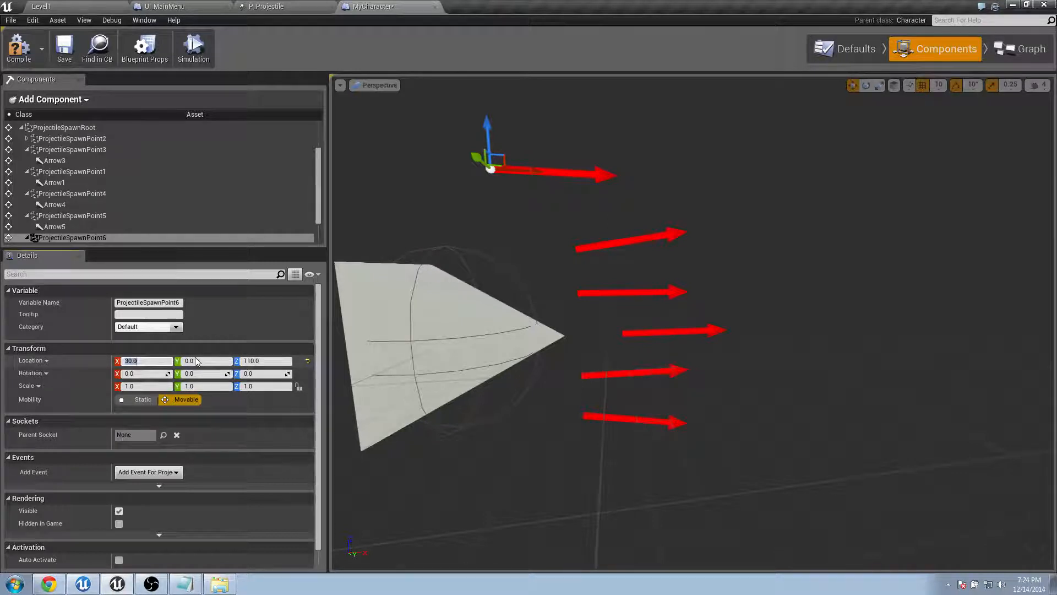
{"action": "type", "text": "0"}
{"action": "key", "text": "Return"}
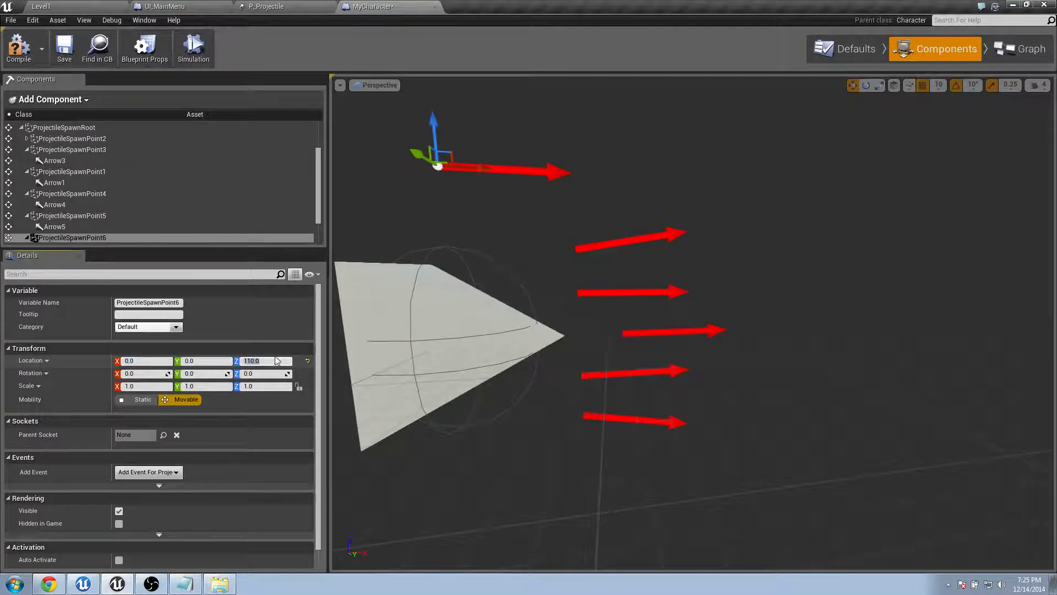
Rotate ProjectileSpawnPoint6 to a pitch of 20 degrees so its arrow points upward.
{"action": "right_click_drag", "start_coordinate": [499, 211], "coordinate": [499, 189]}
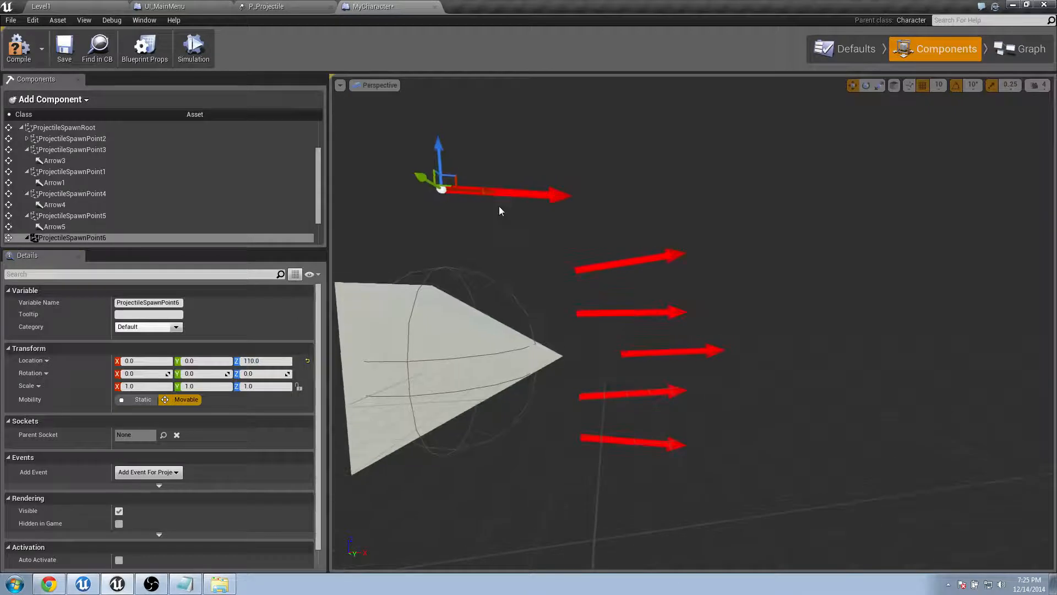
{"action": "key", "text": "e"}
{"action": "left_click_drag", "start_coordinate": [496, 218], "coordinate": [504, 190]}
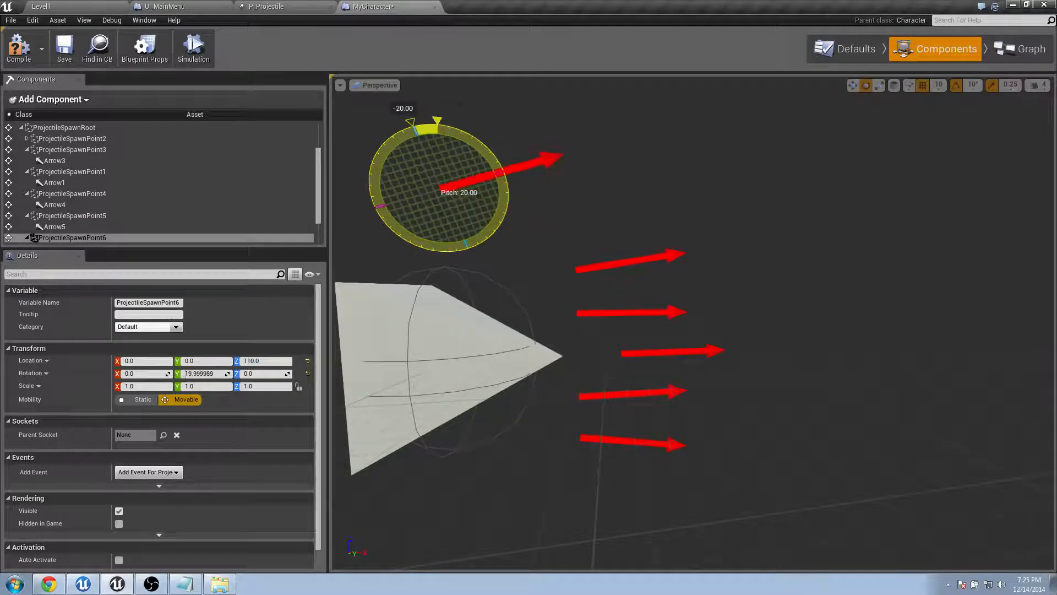
{"action": "scroll", "coordinate": [168, 222], "scroll_direction": "down", "scroll_amount": 1}
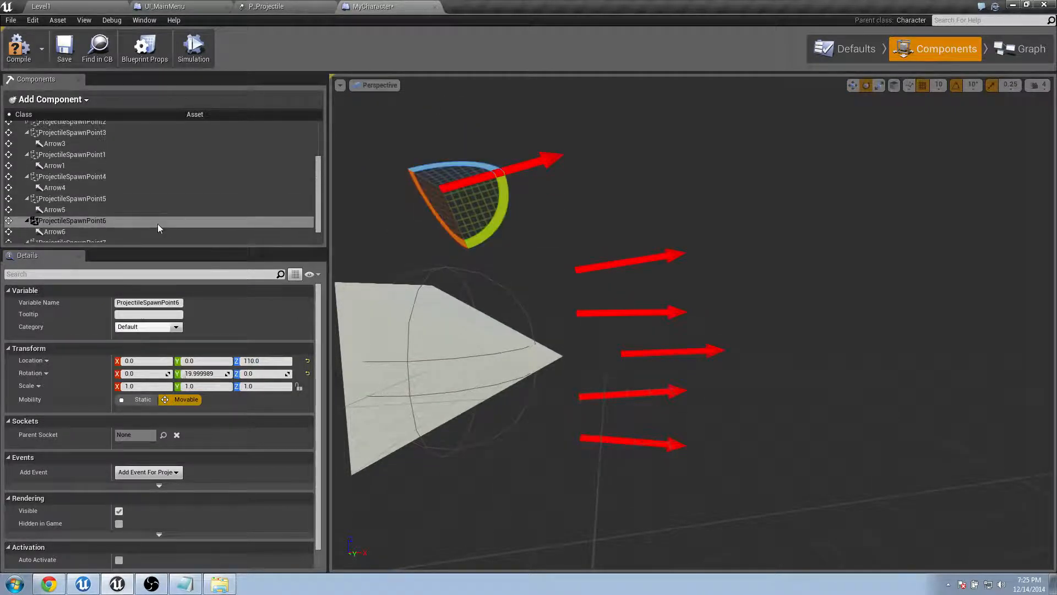
Move ProjectileSpawnPoint7 below the ship to X 0, Z -110.
{"action": "scroll", "coordinate": [158, 224], "scroll_direction": "down", "scroll_amount": 1}
{"action": "left_click", "coordinate": [162, 228]}
{"action": "right_click_drag", "start_coordinate": [609, 435], "coordinate": [605, 458]}
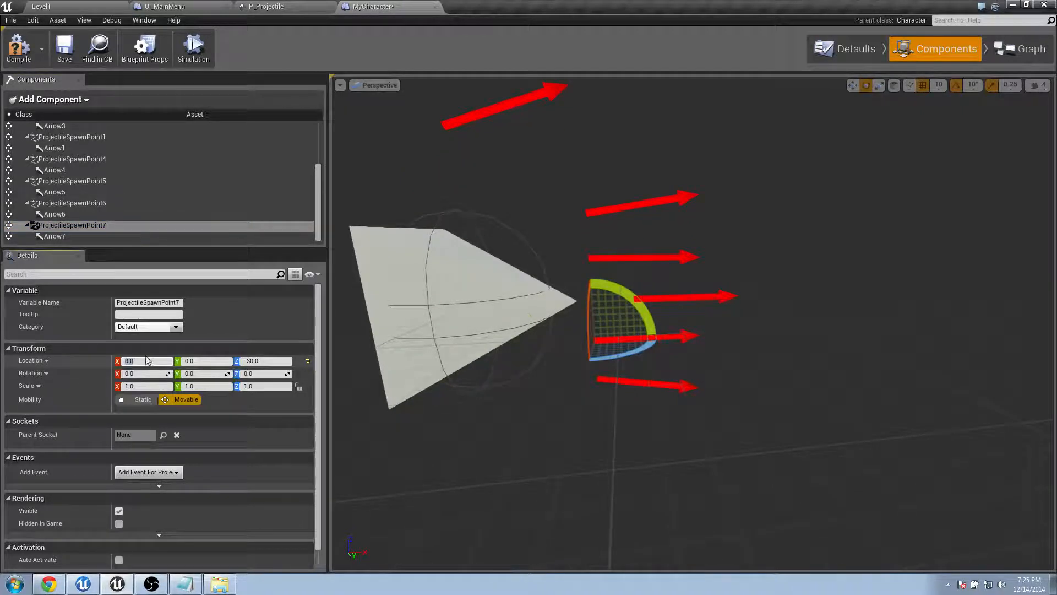
{"action": "key", "text": "Return"}
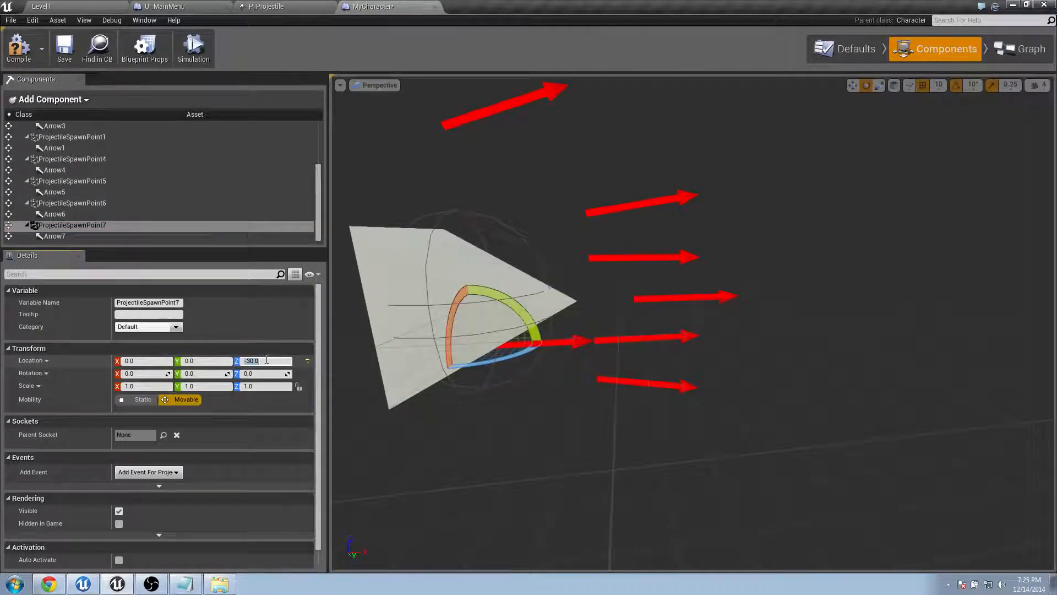
{"action": "left_click", "coordinate": [266, 360]}
{"action": "type", "text": "-110"}
{"action": "key", "text": "Return"}
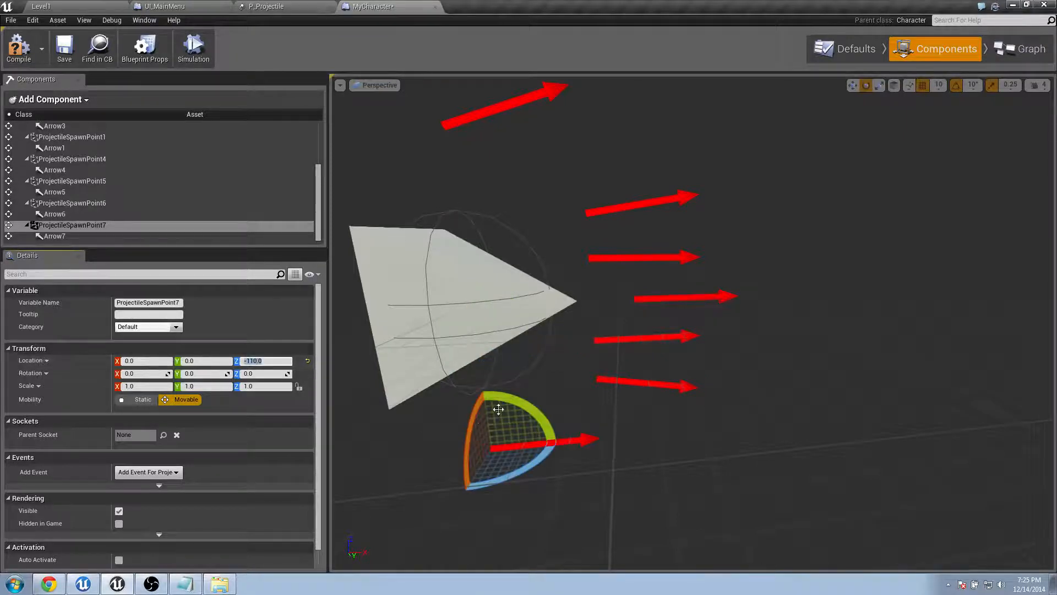
Rotate ProjectileSpawnPoint7 to a pitch of -20 degrees so its arrow points downward, and save the blueprint.
{"action": "left_click_drag", "start_coordinate": [507, 395], "coordinate": [568, 359]}
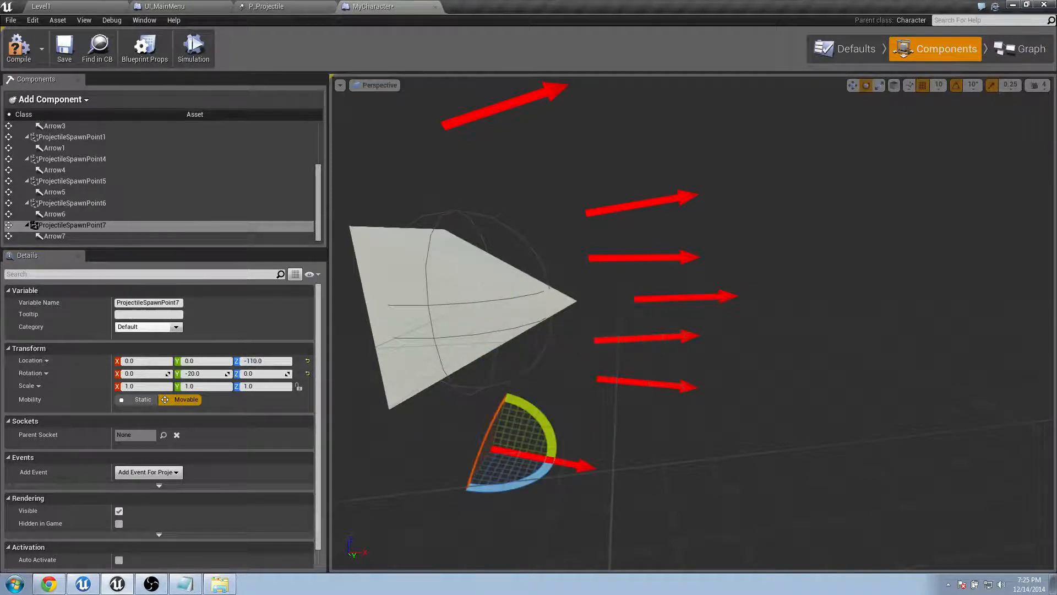
{"action": "mouse_move", "coordinate": [592, 259]}
{"action": "left_mouse_down"}
{"action": "mouse_move", "coordinate": [612, 203]}
{"action": "mouse_move", "coordinate": [592, 258]}
{"action": "left_mouse_up"}
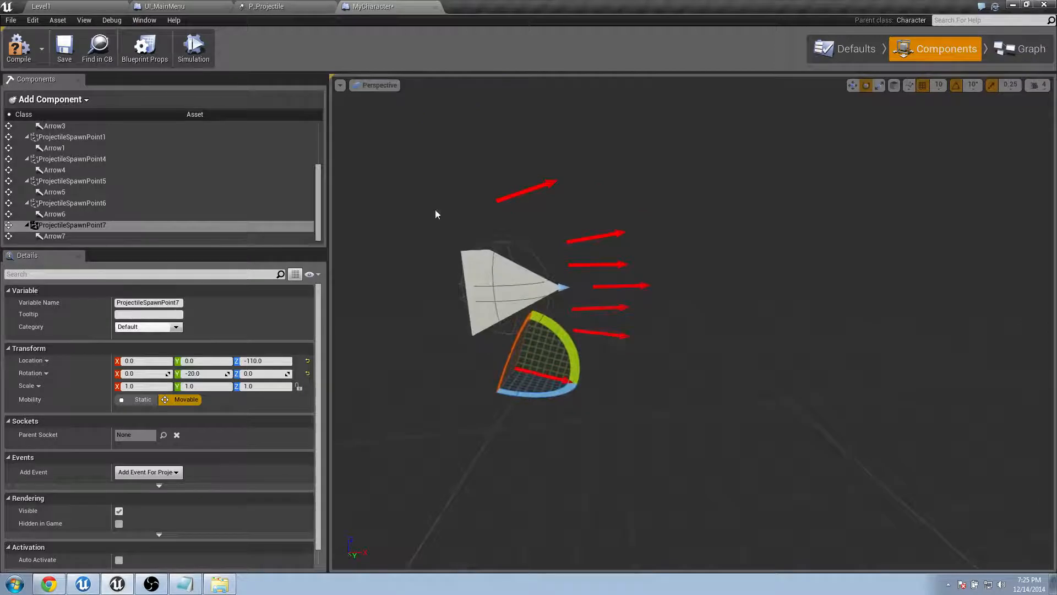
{"action": "key", "text": "ctrl+s"}
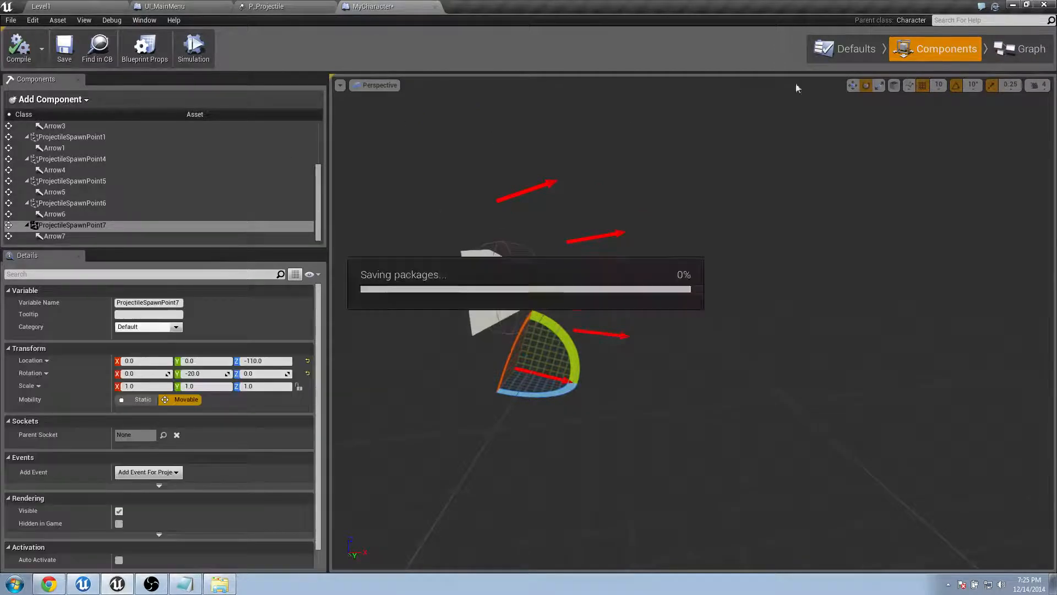
Open the MyCharacter event graph at the Gate and Branch nodes of the firing logic.
{"action": "left_click", "coordinate": [1018, 50]}
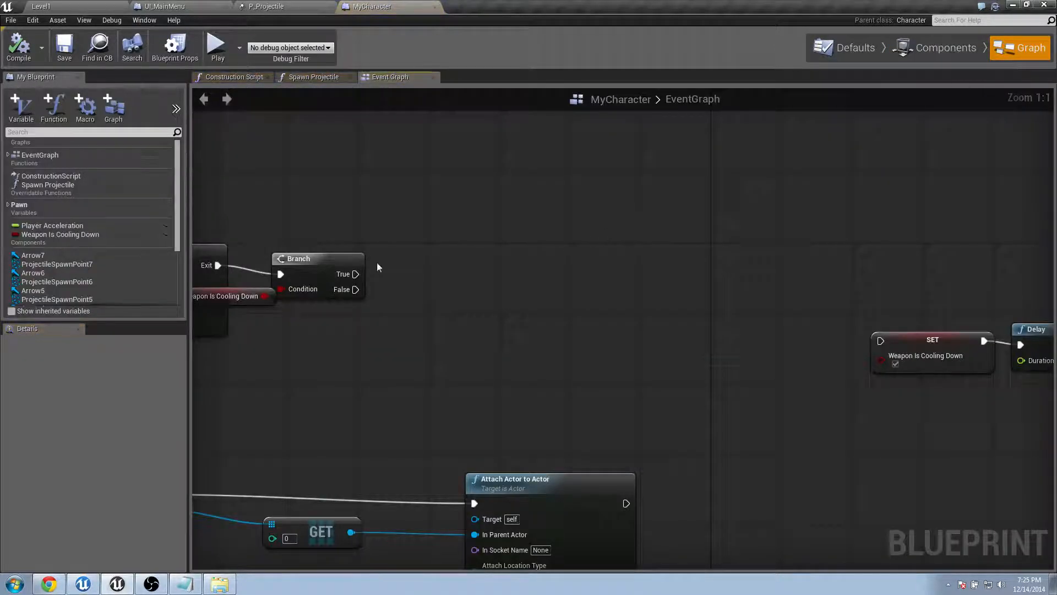
{"action": "scroll", "coordinate": [57, 240], "scroll_direction": "down", "scroll_amount": 3}
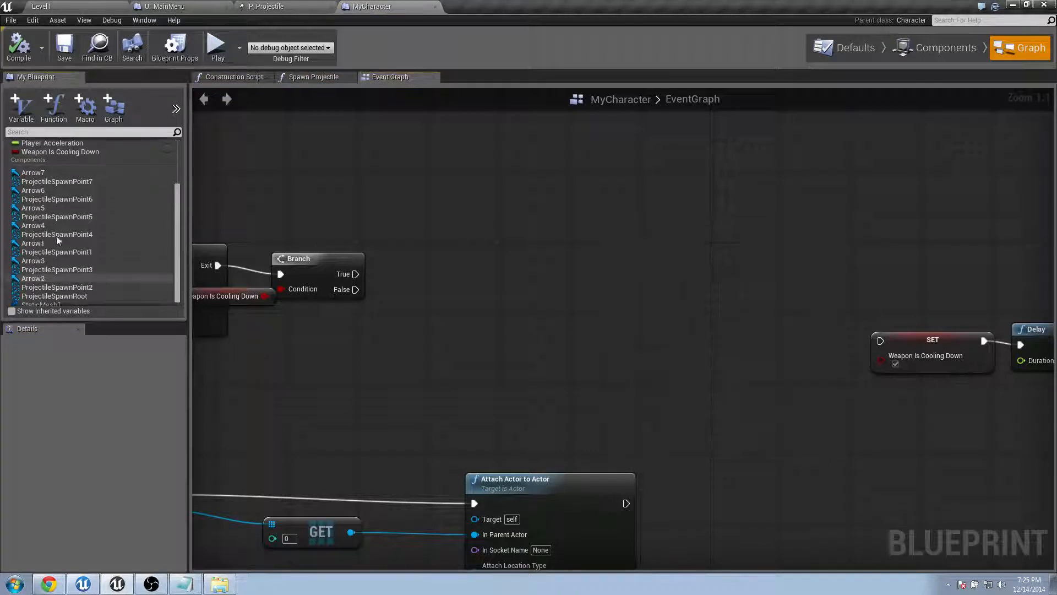
{"action": "left_click_drag", "start_coordinate": [179, 282], "coordinate": [182, 289]}
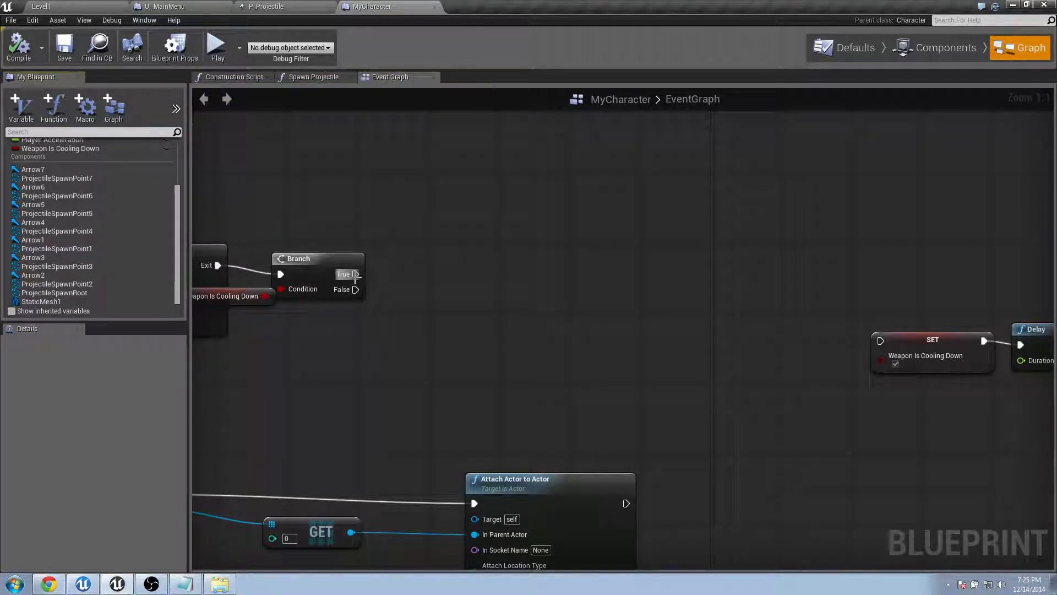
{"action": "mouse_move", "coordinate": [356, 275]}
{"action": "left_mouse_down"}
{"action": "mouse_move", "coordinate": [448, 291]}
{"action": "mouse_move", "coordinate": [356, 278]}
{"action": "left_mouse_up"}
{"action": "right_click_drag", "start_coordinate": [303, 315], "coordinate": [429, 318]}
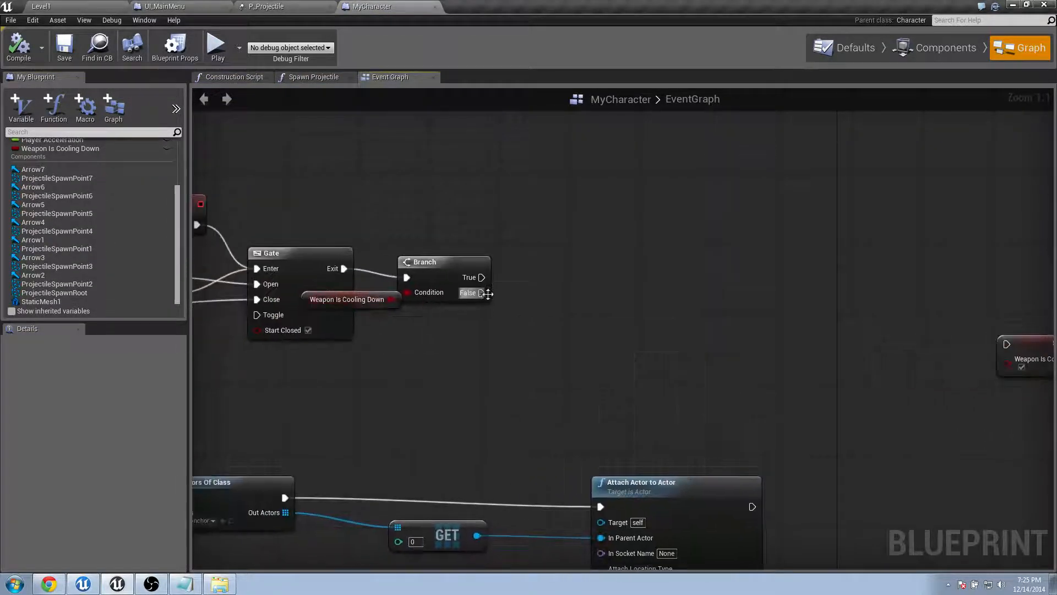
{"action": "left_click_drag", "start_coordinate": [488, 294], "coordinate": [531, 283]}
{"action": "type", "text": "Fo"}
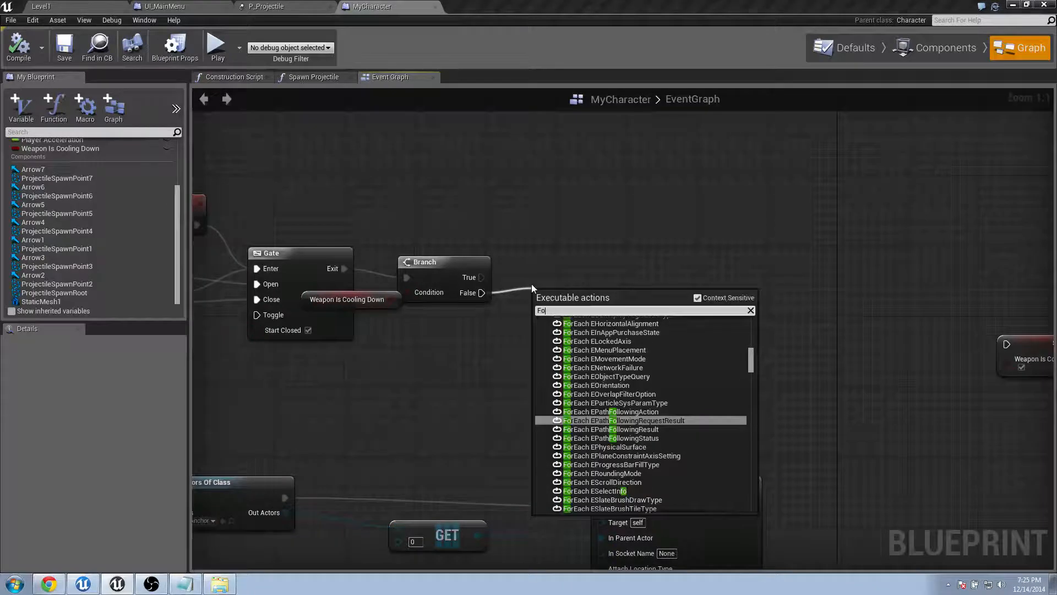
{"action": "type", "text": "rLoop"}
{"action": "key", "text": "Return"}
{"action": "left_click_drag", "start_coordinate": [571, 297], "coordinate": [614, 280]}
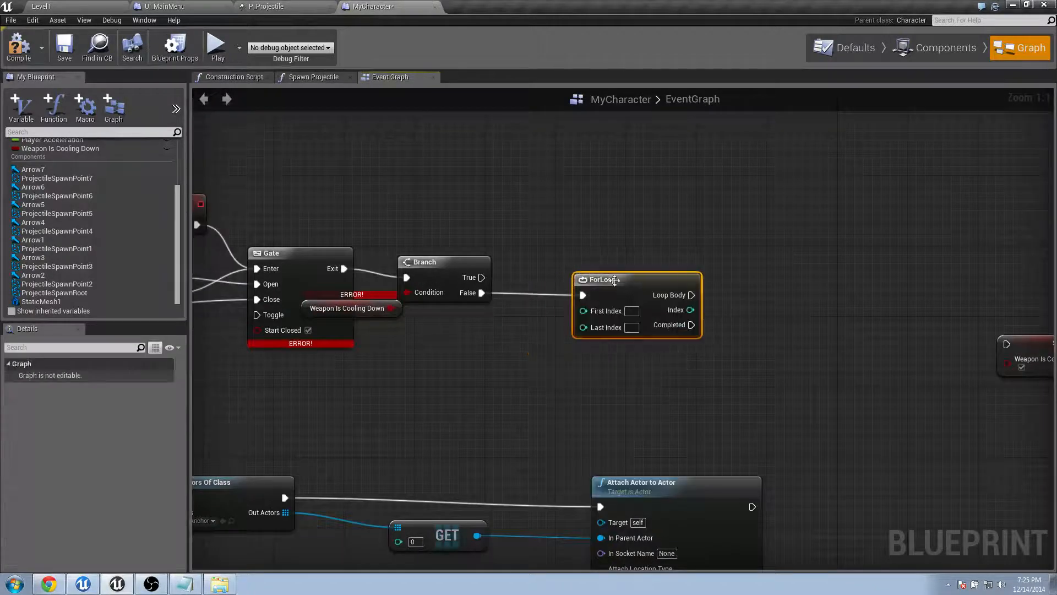
{"action": "key", "text": "Delete"}
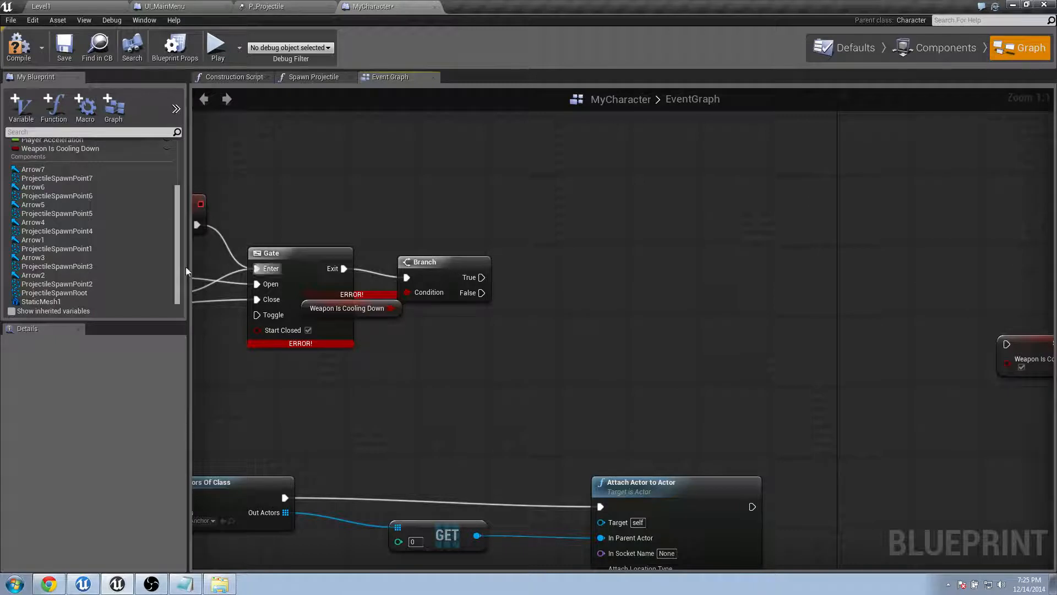
Add a ProjectileSpawnRoot reference below the Branch and feed it into a new Get Children Components node.
{"action": "left_click", "coordinate": [84, 293]}
{"action": "left_click_drag", "start_coordinate": [496, 352], "coordinate": [492, 351]}
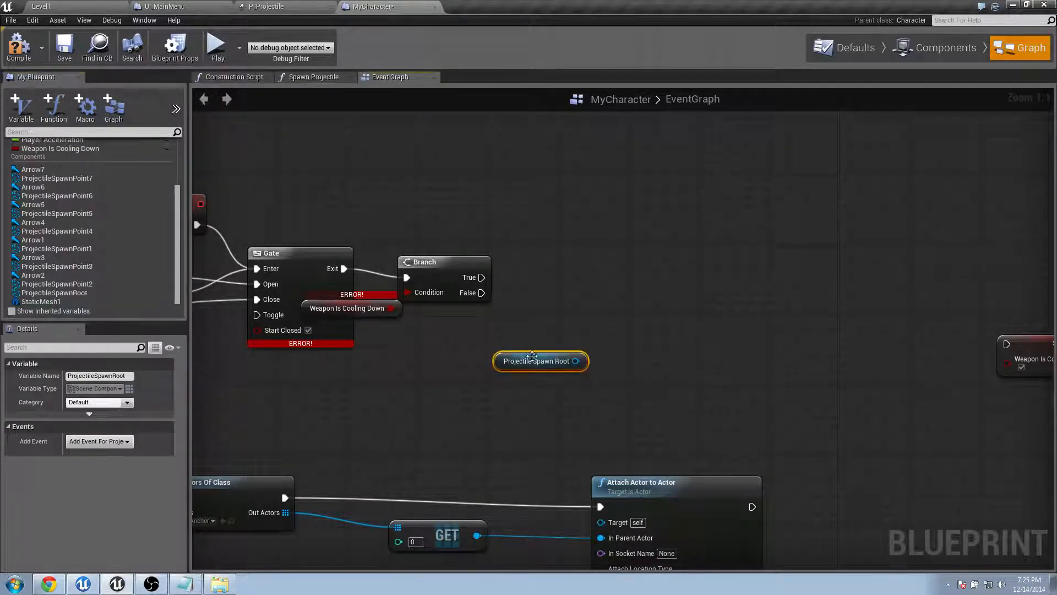
{"action": "left_click_drag", "start_coordinate": [576, 360], "coordinate": [637, 345]}
{"action": "type", "text": "Get chil"}
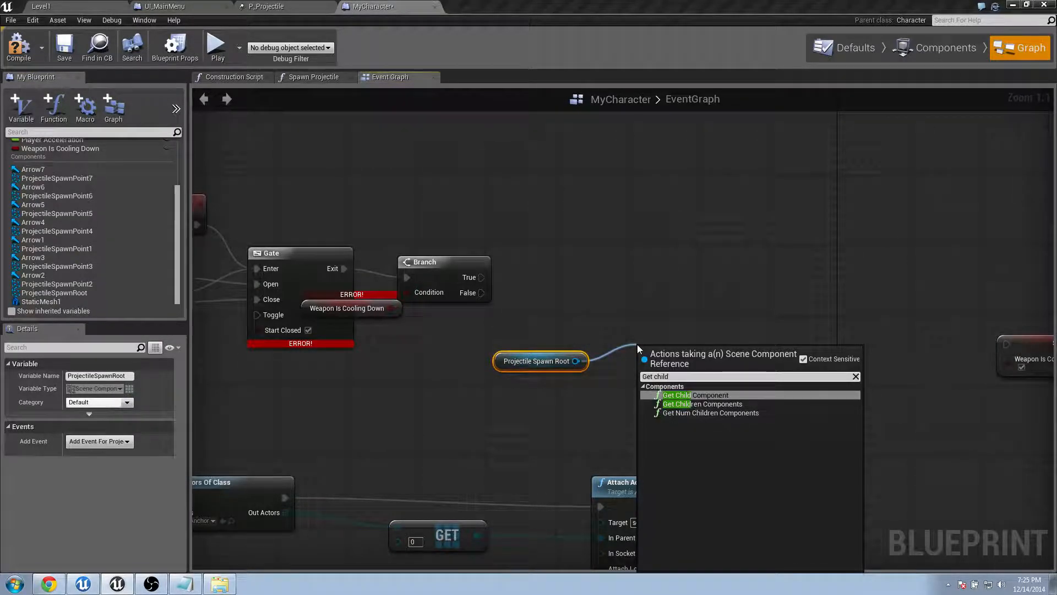
{"action": "type", "text": "d"}
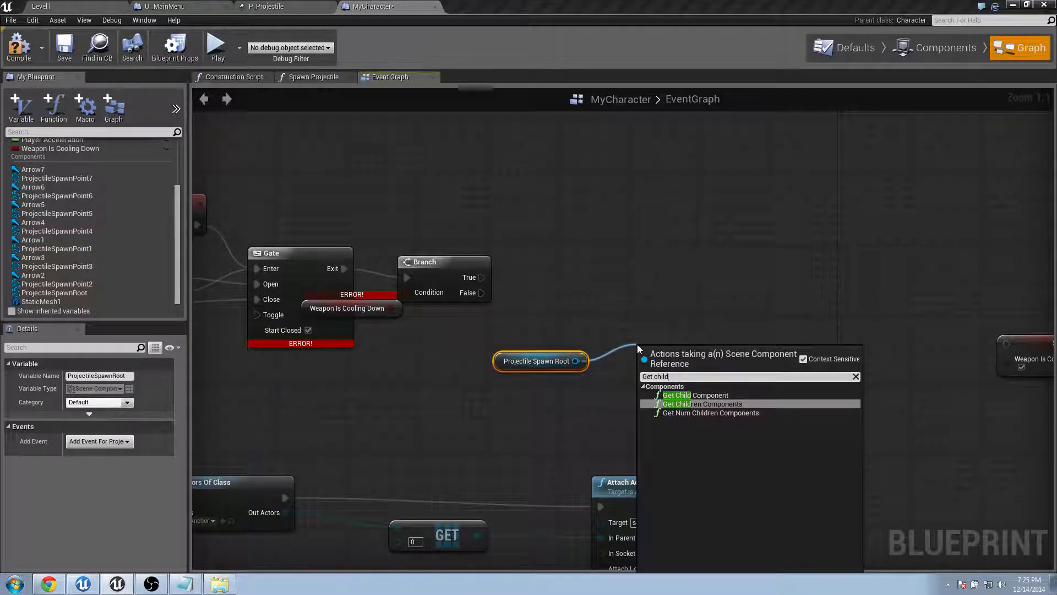
{"action": "key", "text": "Return"}
{"action": "right_click_drag", "start_coordinate": [621, 309], "coordinate": [505, 295]}
{"action": "left_click_drag", "start_coordinate": [593, 306], "coordinate": [584, 325]}
Add a ForEachLoop over the Children array and run it from the Branch's False output.
{"action": "left_click_drag", "start_coordinate": [461, 311], "coordinate": [608, 313]}
{"action": "type", "text": "Foreach"}
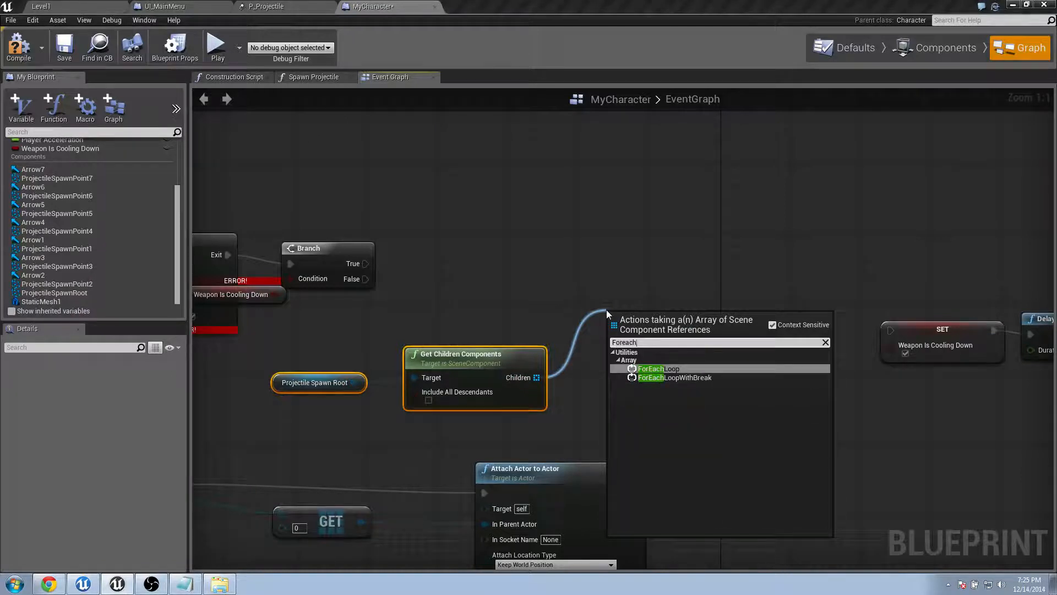
{"action": "key", "text": "Return"}
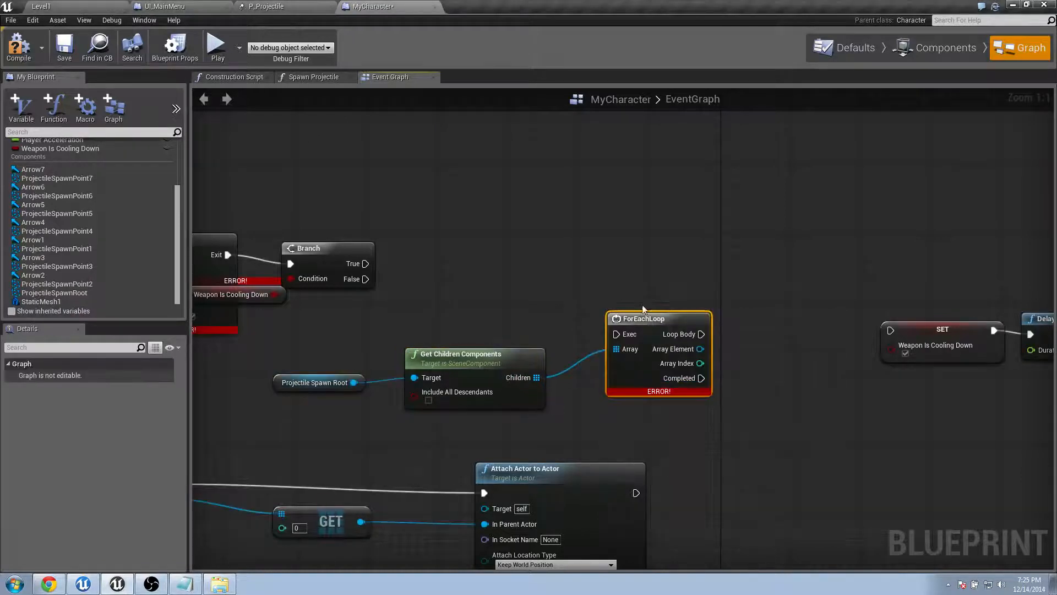
{"action": "left_click_drag", "start_coordinate": [365, 279], "coordinate": [607, 299]}
Move the Branch and Weapon Is Cooling Down nodes closer to the ForEachLoop and compile the blueprint.
{"action": "right_click_drag", "start_coordinate": [632, 272], "coordinate": [785, 253]}
{"action": "right_click_drag", "start_coordinate": [551, 277], "coordinate": [516, 273]}
{"action": "left_click_drag", "start_coordinate": [415, 193], "coordinate": [513, 296]}
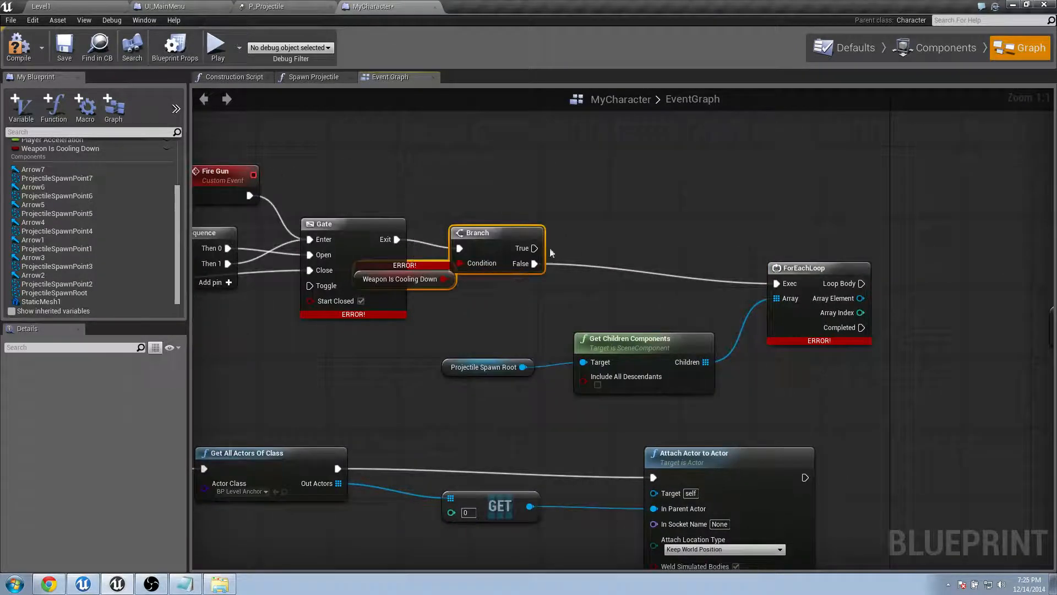
{"action": "left_click_drag", "start_coordinate": [523, 242], "coordinate": [602, 242]}
{"action": "right_click_drag", "start_coordinate": [602, 242], "coordinate": [389, 248]}
{"action": "left_click", "coordinate": [18, 47]}
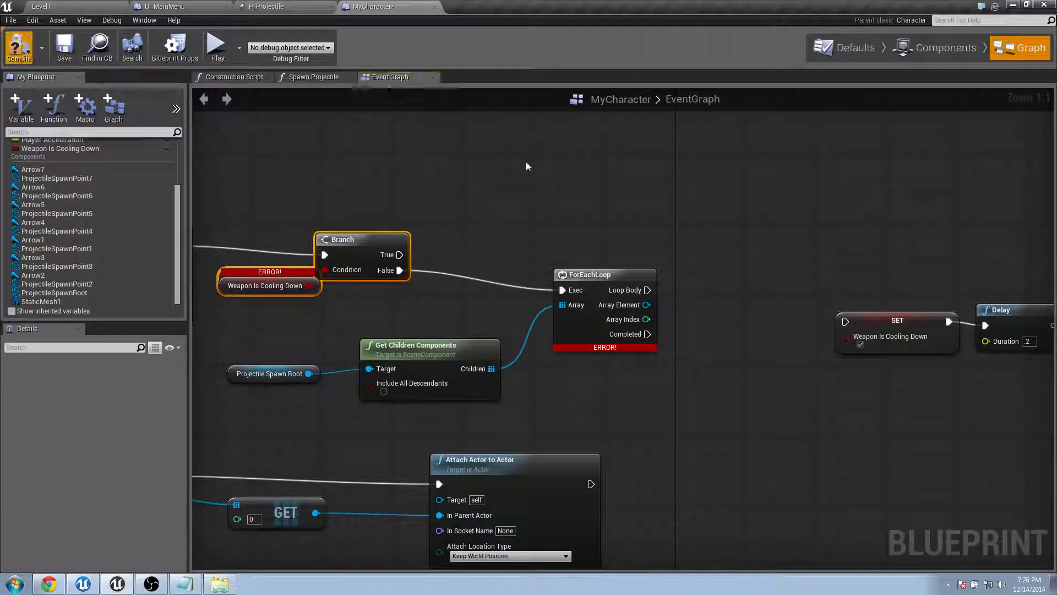
Add a Spawn Projectile call run by the ForEachLoop's Loop Body, with Array Element feeding its Spawn Point.
{"action": "right_click_drag", "start_coordinate": [526, 163], "coordinate": [566, 215]}
{"action": "left_click_drag", "start_coordinate": [552, 247], "coordinate": [616, 278]}
{"action": "right_click", "coordinate": [620, 240]}
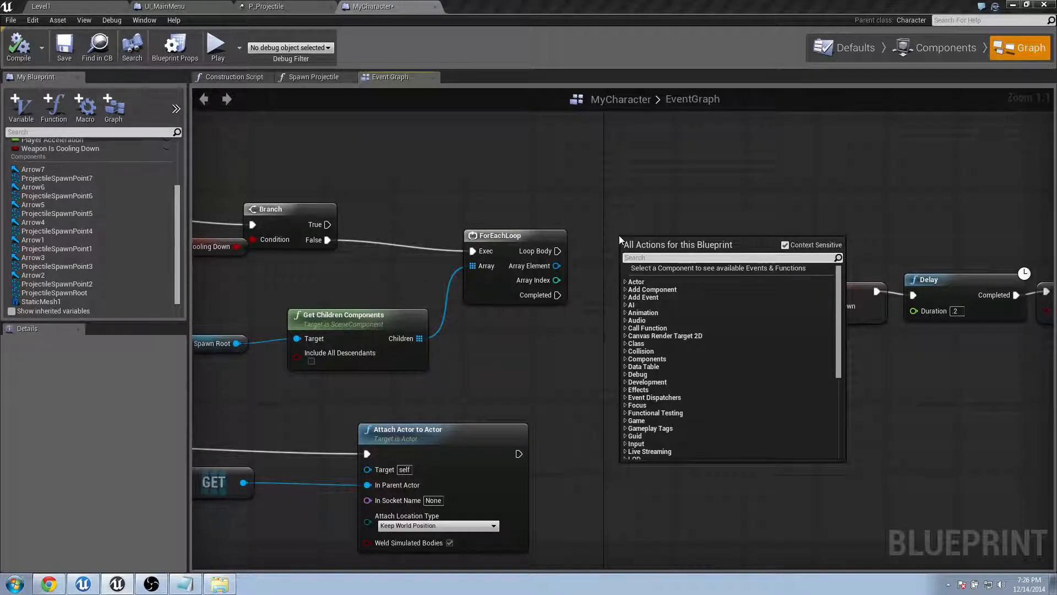
{"action": "type", "text": "spawn proj"}
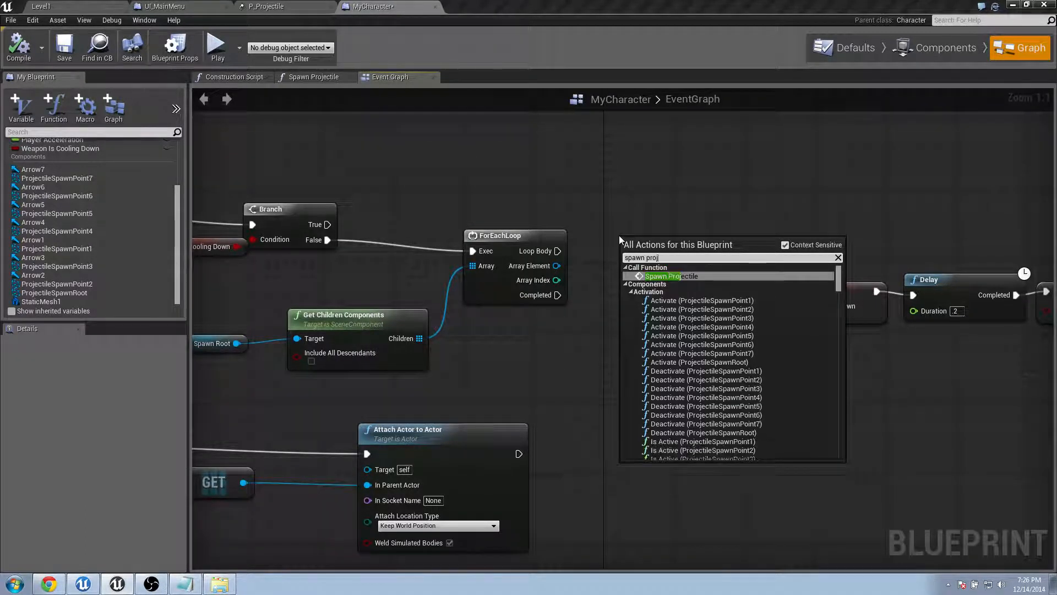
{"action": "left_click", "coordinate": [683, 268]}
{"action": "left_click_drag", "start_coordinate": [557, 250], "coordinate": [632, 268]}
{"action": "left_click_drag", "start_coordinate": [557, 265], "coordinate": [630, 302]}
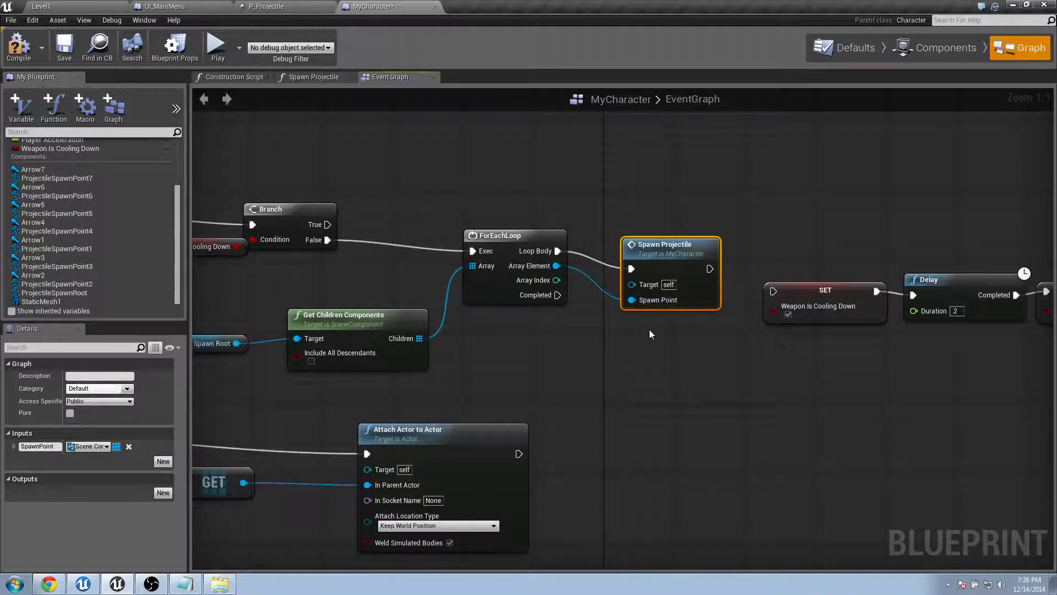
Connect the ForEachLoop's Completed output to the first SET Weapon Is Cooling Down node and align Spawn Projectile with the loop.
{"action": "right_click_drag", "start_coordinate": [649, 329], "coordinate": [567, 333]}
{"action": "left_click_drag", "start_coordinate": [475, 301], "coordinate": [691, 296]}
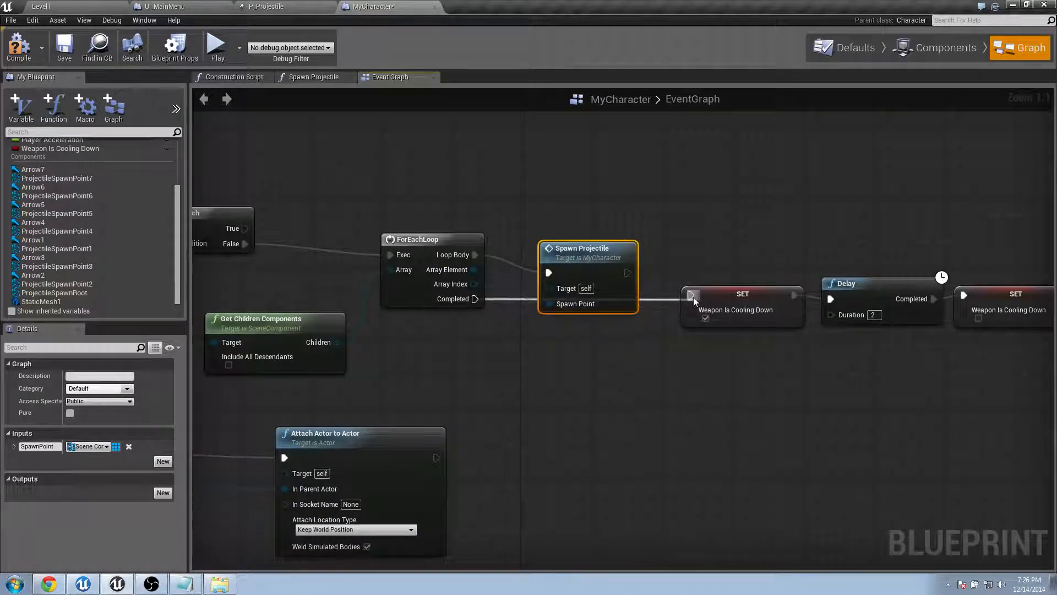
{"action": "left_click_drag", "start_coordinate": [564, 268], "coordinate": [565, 251]}
Compile the blueprint and play-test the ship's firing in a game preview.
{"action": "left_click", "coordinate": [17, 57]}
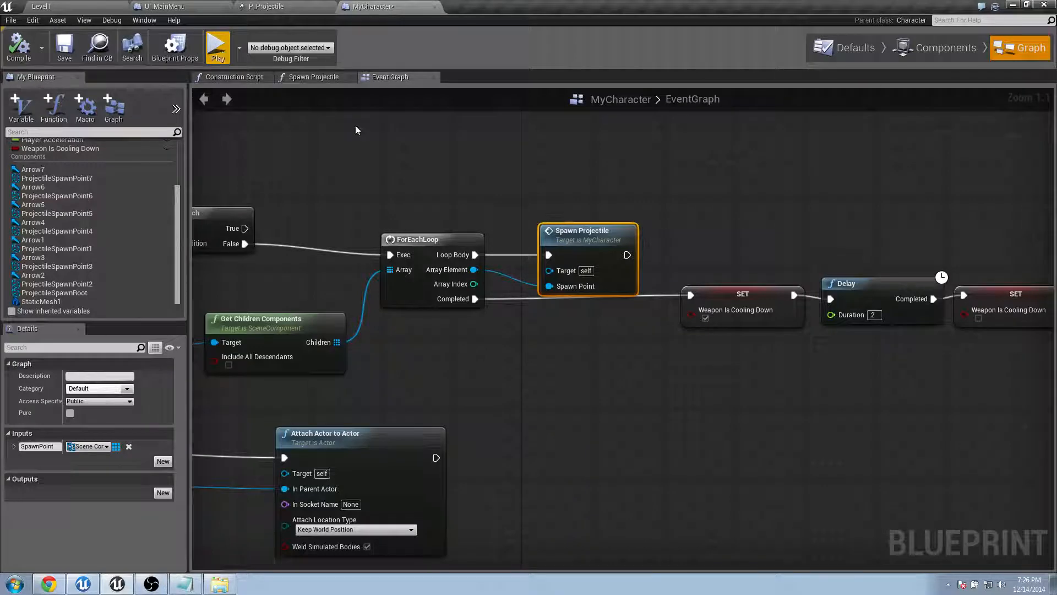
{"action": "left_click", "coordinate": [218, 46]}
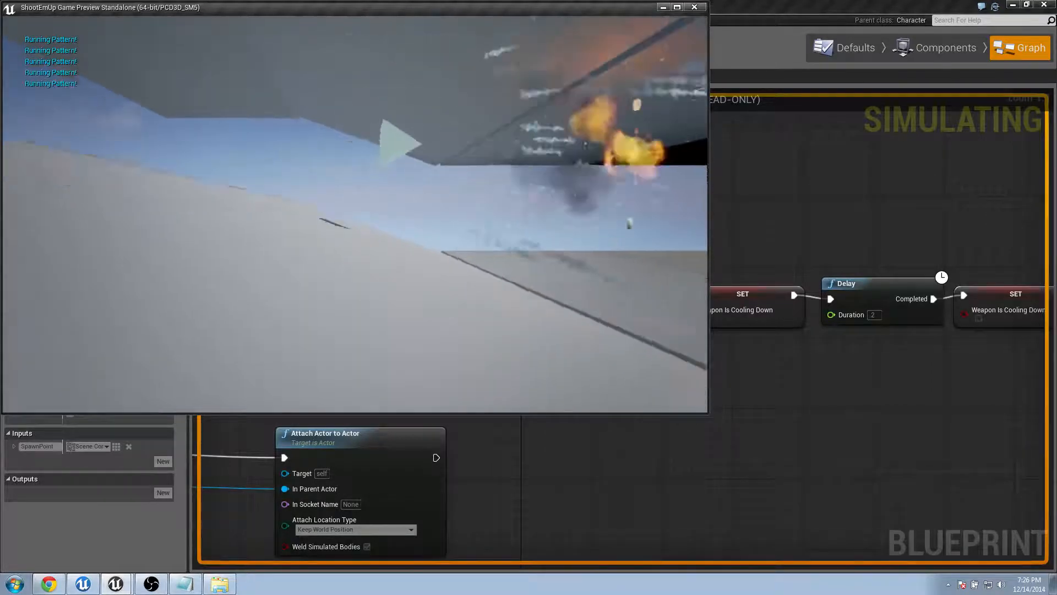
{"action": "key", "text": "Escape"}
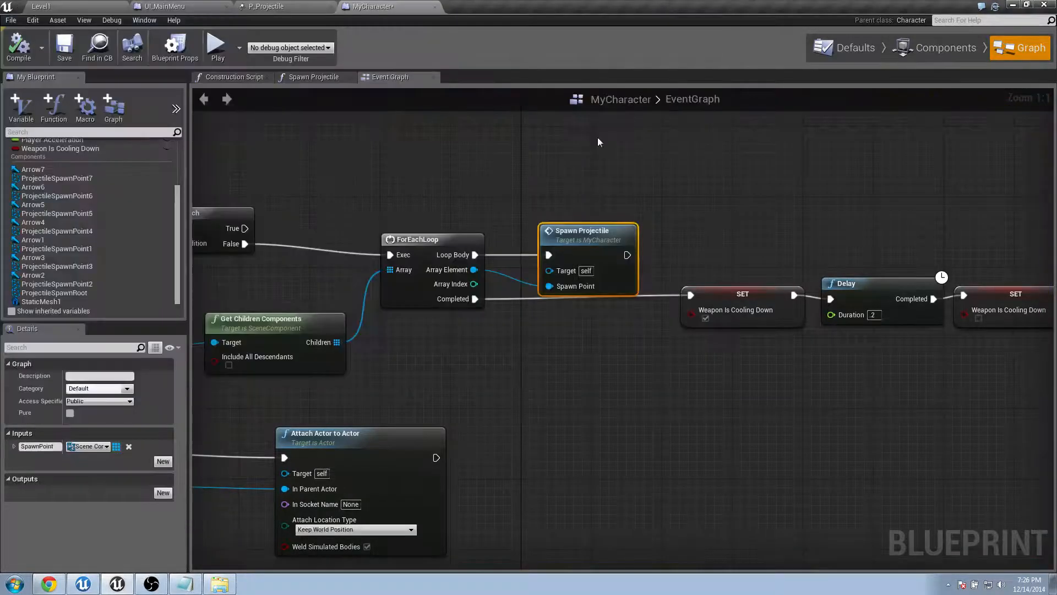
Move the Projectile Spawn Root and Get Children Components nodes up, closer beneath the Branch and ForEachLoop.
{"action": "right_click_drag", "start_coordinate": [645, 199], "coordinate": [772, 191]}
{"action": "left_click_drag", "start_coordinate": [432, 207], "coordinate": [733, 390]}
{"action": "right_click_drag", "start_coordinate": [588, 358], "coordinate": [706, 364]}
{"action": "left_click_drag", "start_coordinate": [401, 298], "coordinate": [587, 298]}
{"action": "right_click_drag", "start_coordinate": [807, 232], "coordinate": [706, 236]}
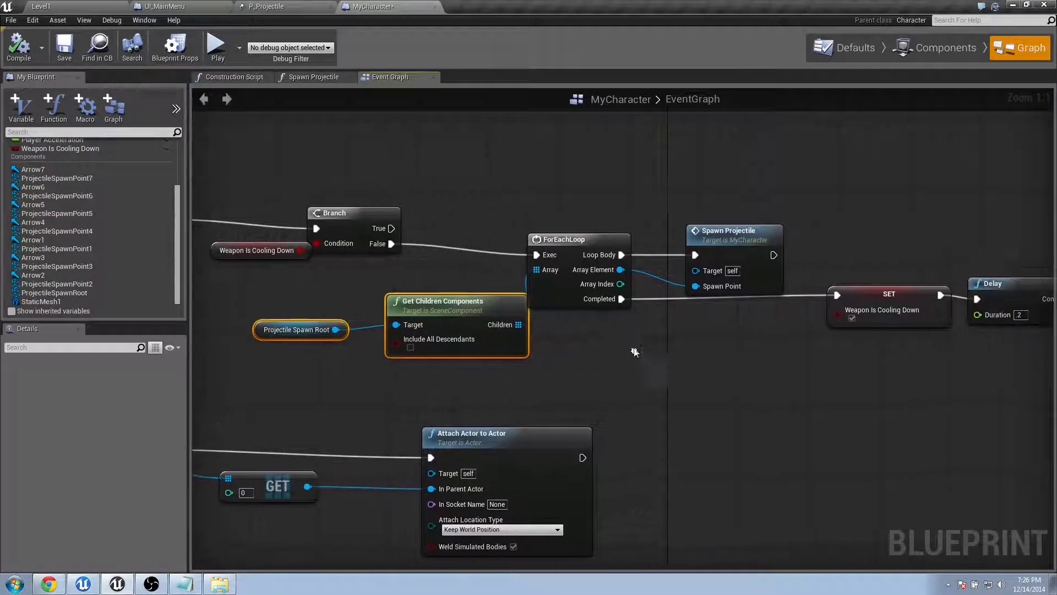
Space out the ForEachLoop and Spawn Projectile nodes and line up their execution pins.
{"action": "left_click", "coordinate": [752, 238]}
{"action": "right_click_drag", "start_coordinate": [711, 298], "coordinate": [595, 301]}
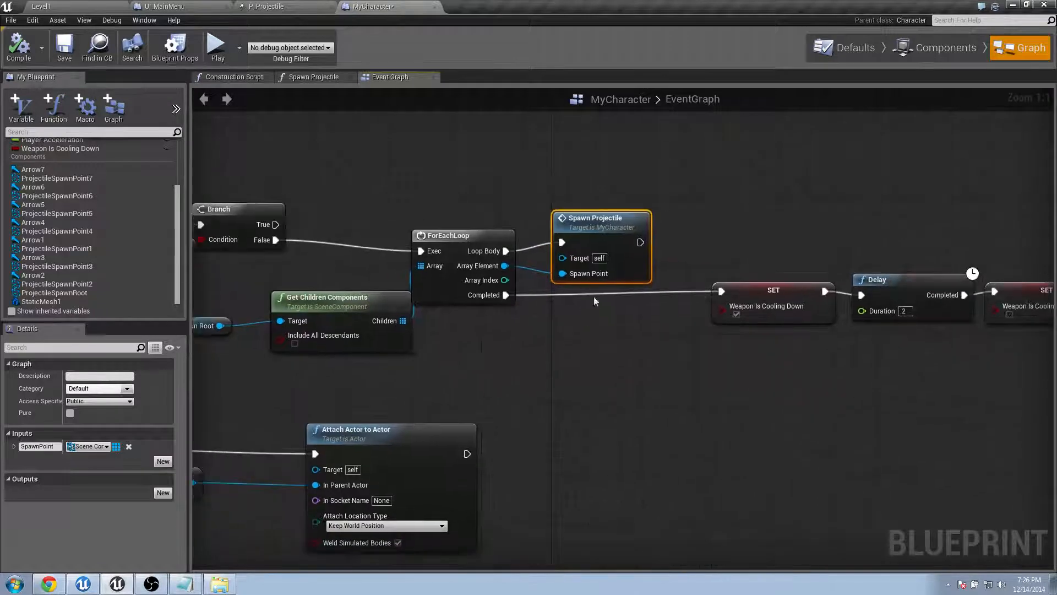
{"action": "left_click_drag", "start_coordinate": [572, 236], "coordinate": [625, 234]}
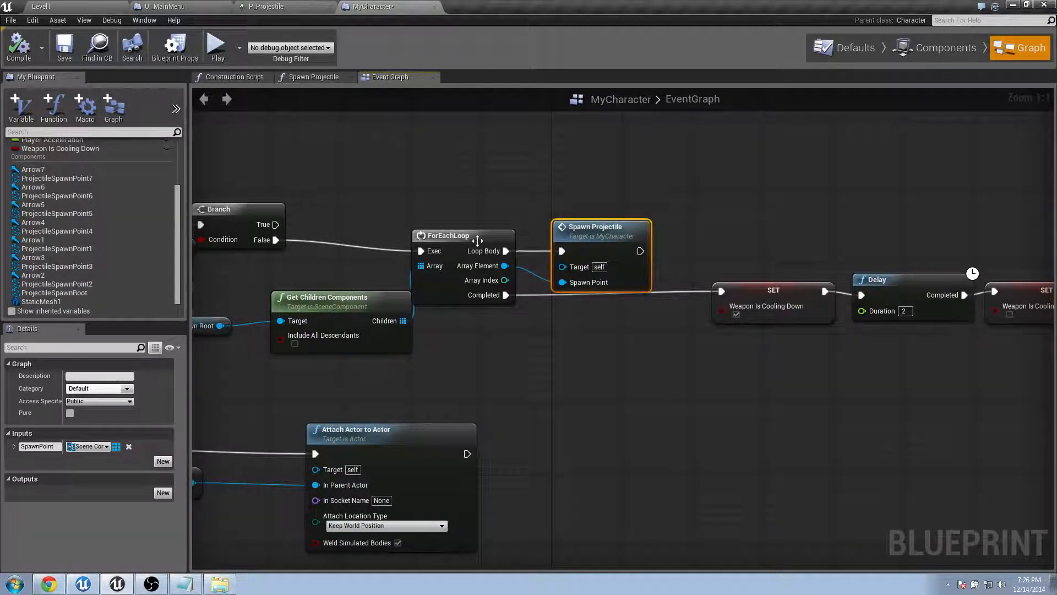
{"action": "left_click_drag", "start_coordinate": [477, 240], "coordinate": [495, 241]}
{"action": "left_click_drag", "start_coordinate": [605, 235], "coordinate": [640, 235]}
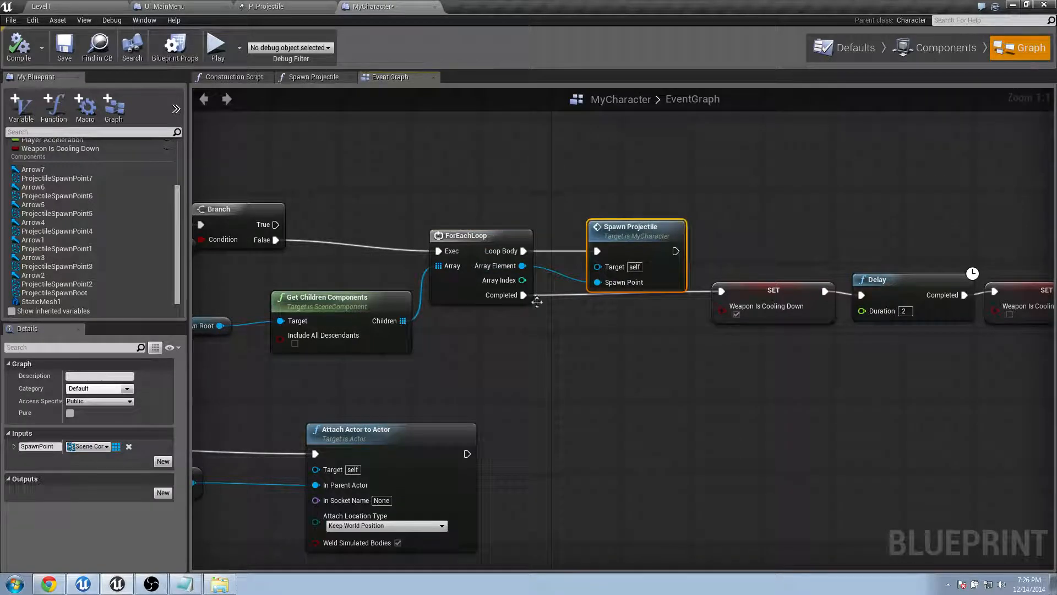
Create an integer variable named WeaponPower, compile the blueprint, and set the variable's default value to 1.
{"action": "right_click_drag", "start_coordinate": [587, 369], "coordinate": [475, 336]}
{"action": "scroll", "coordinate": [425, 262], "scroll_direction": "up", "scroll_amount": 1}
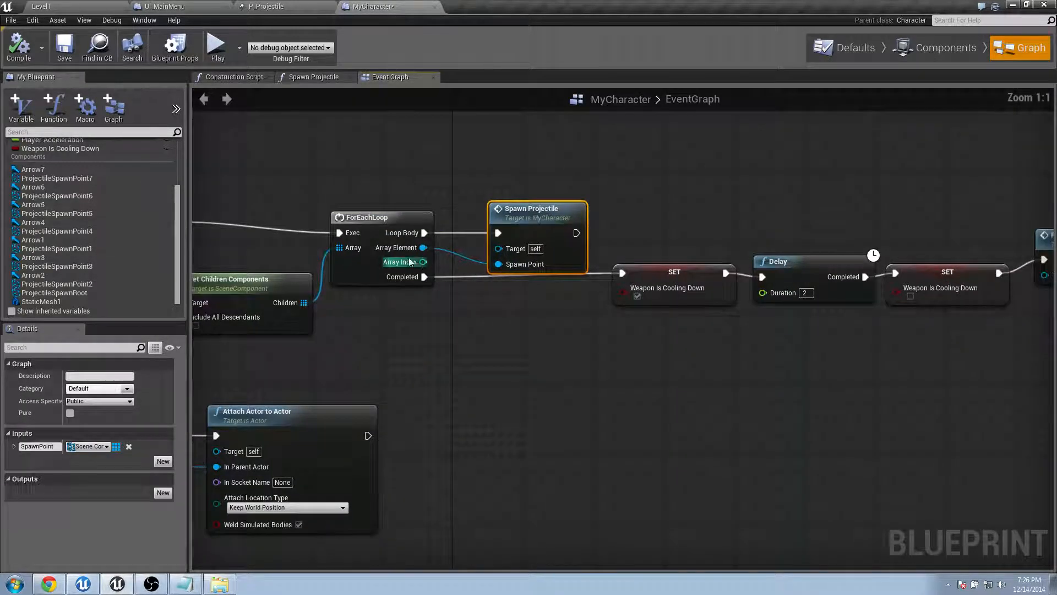
{"action": "left_click", "coordinate": [21, 108]}
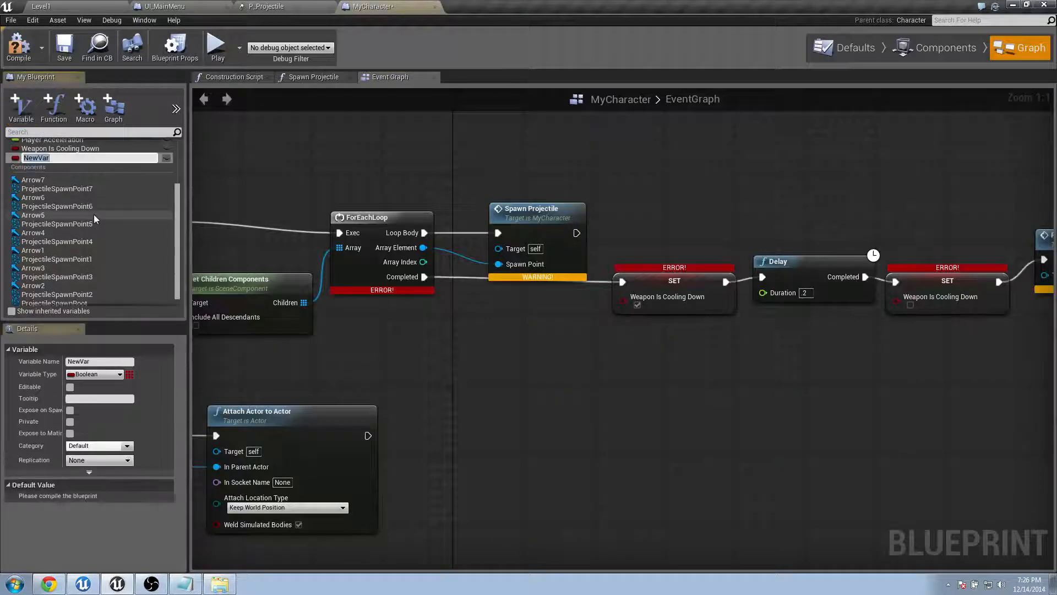
{"action": "type", "text": "WeaponPower"}
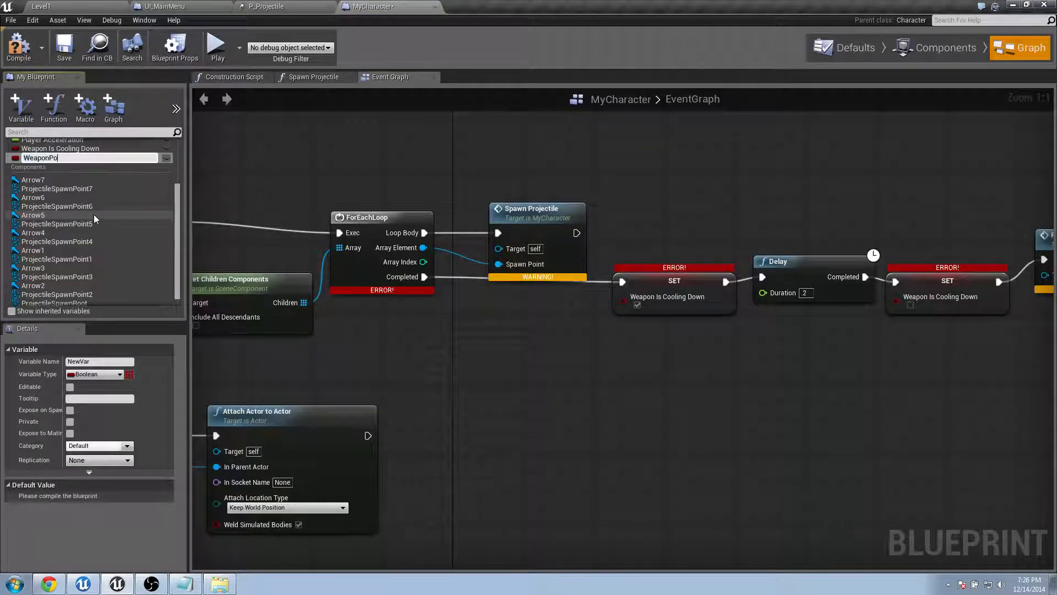
{"action": "key", "text": "Return"}
{"action": "left_click", "coordinate": [95, 374]}
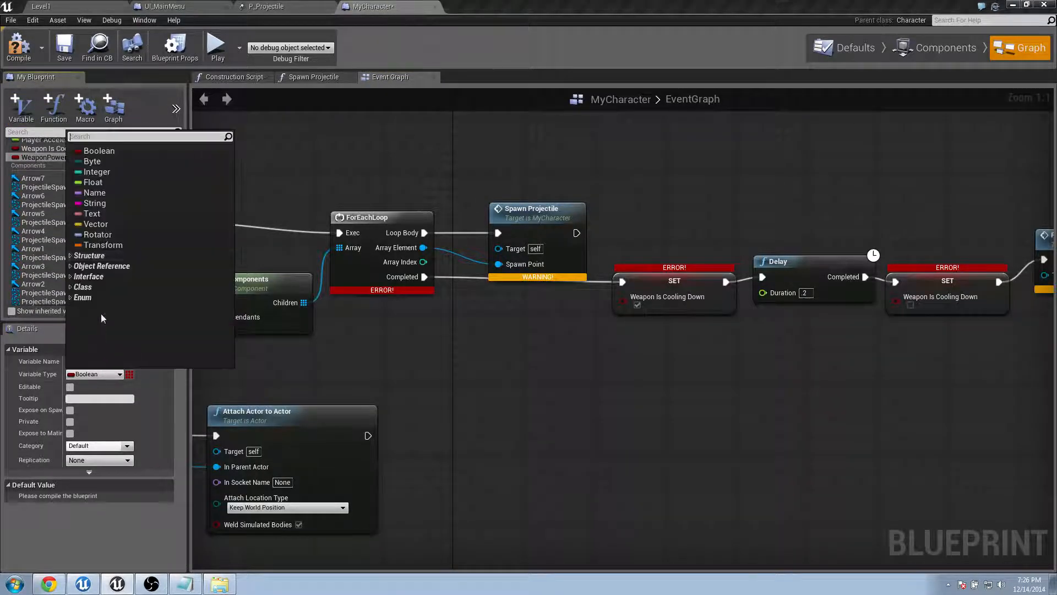
{"action": "left_click", "coordinate": [97, 172]}
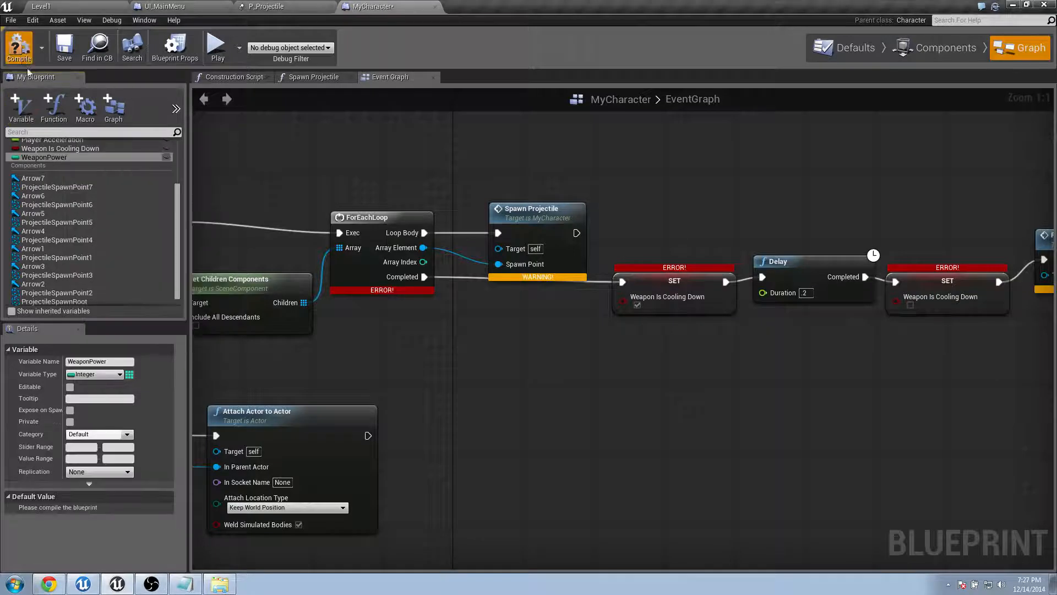
{"action": "key", "text": "Return"}
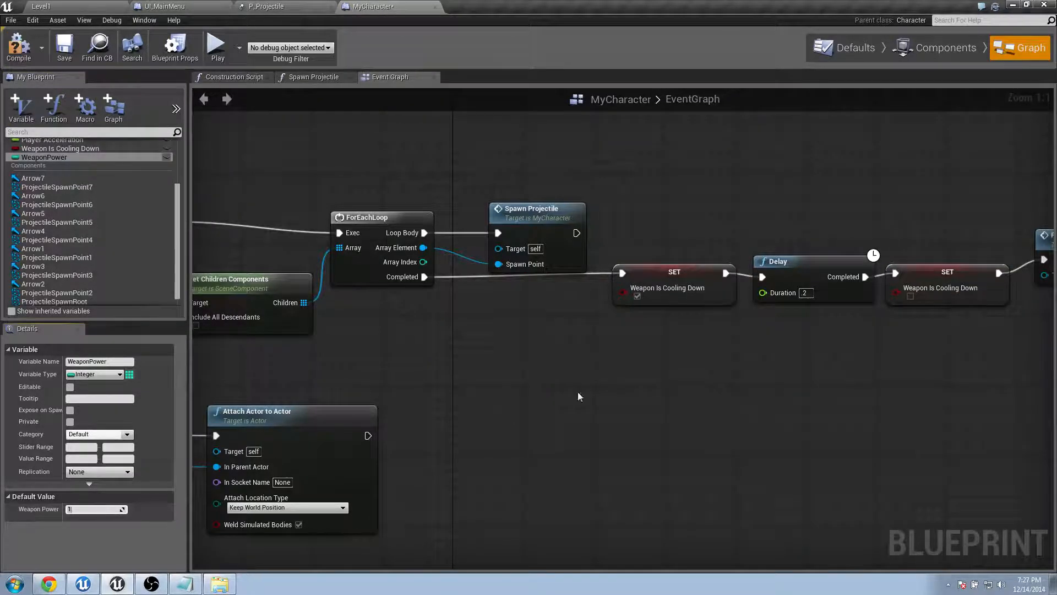
{"action": "key", "text": "ctrl+s"}
Move Spawn Projectile away from the loop and add an integer less-than (<) node fed by the ForEachLoop's Array Index.
{"action": "left_click_drag", "start_coordinate": [573, 204], "coordinate": [684, 141]}
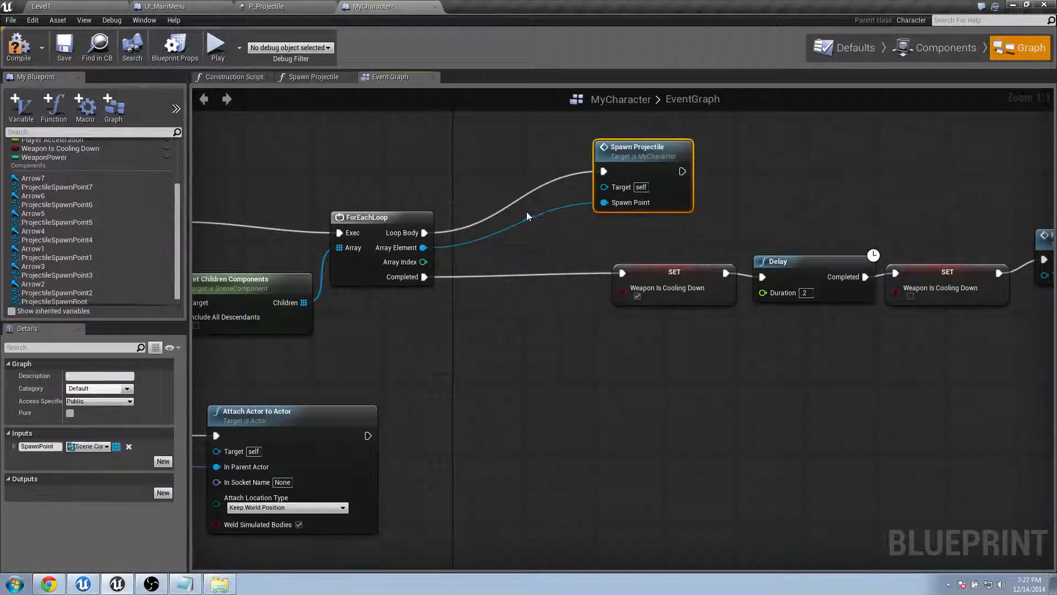
{"action": "right_click_drag", "start_coordinate": [397, 261], "coordinate": [383, 322]}
{"action": "left_click_drag", "start_coordinate": [410, 323], "coordinate": [486, 311]}
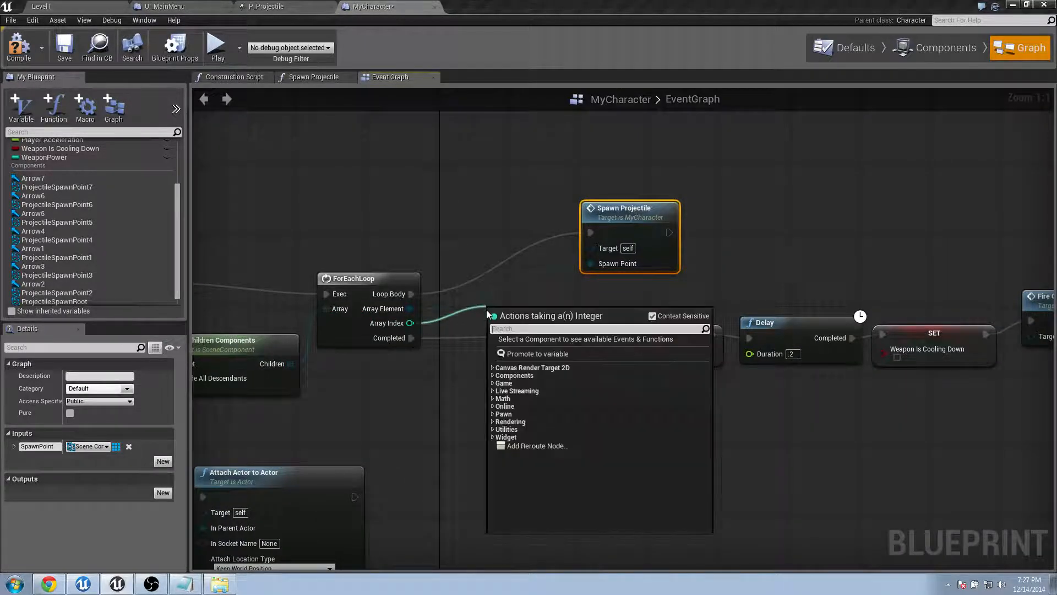
{"action": "type", "text": "<"}
{"action": "key", "text": "Return"}
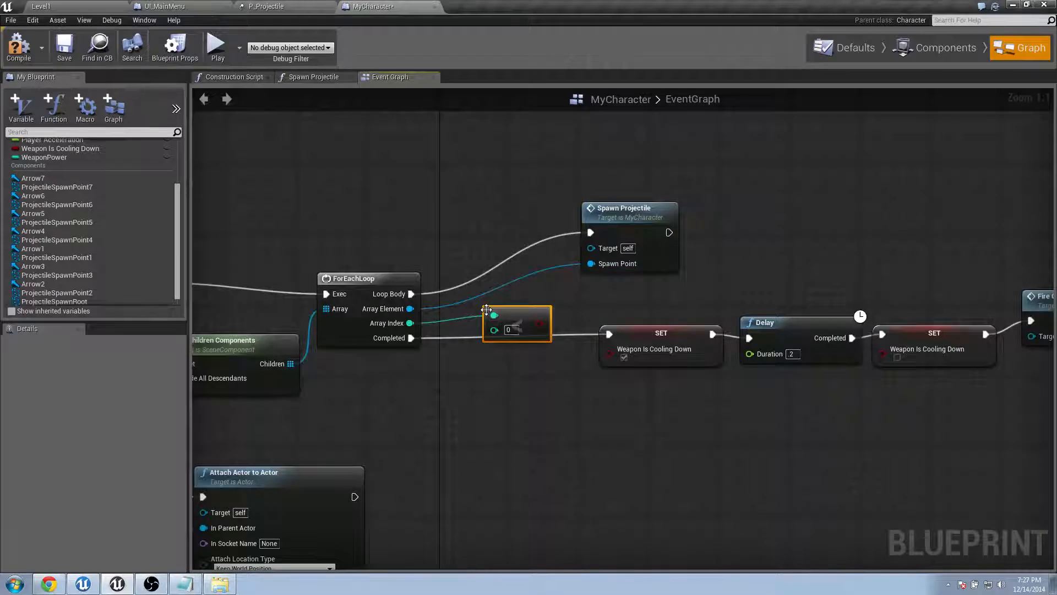
Feed a Weapon Power getter into the less-than node's second input and shift the first SET Weapon Is Cooling Down node down.
{"action": "left_click", "coordinate": [44, 157]}
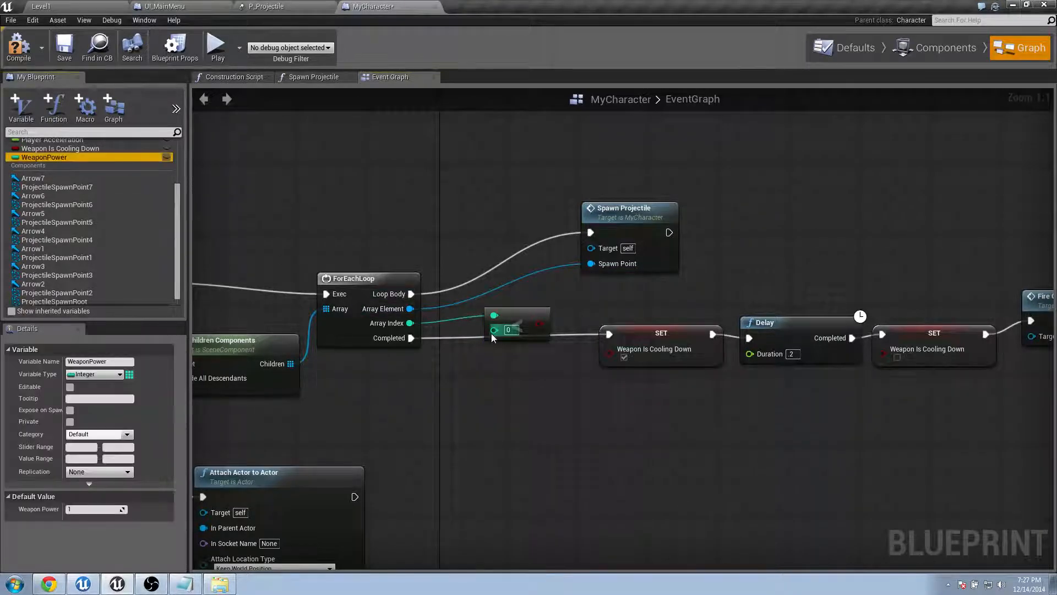
{"action": "left_click_drag", "start_coordinate": [491, 333], "coordinate": [508, 358]}
{"action": "left_click_drag", "start_coordinate": [439, 342], "coordinate": [428, 387]}
{"action": "left_click", "coordinate": [391, 351]}
{"action": "left_click_drag", "start_coordinate": [413, 351], "coordinate": [432, 377]}
{"action": "left_click_drag", "start_coordinate": [511, 353], "coordinate": [495, 347]}
{"action": "left_click_drag", "start_coordinate": [705, 341], "coordinate": [722, 394]}
Add a Branch conditioned on the less-than result and wire it between Loop Body and Spawn Projectile using its True output.
{"action": "left_click_drag", "start_coordinate": [509, 355], "coordinate": [560, 316]}
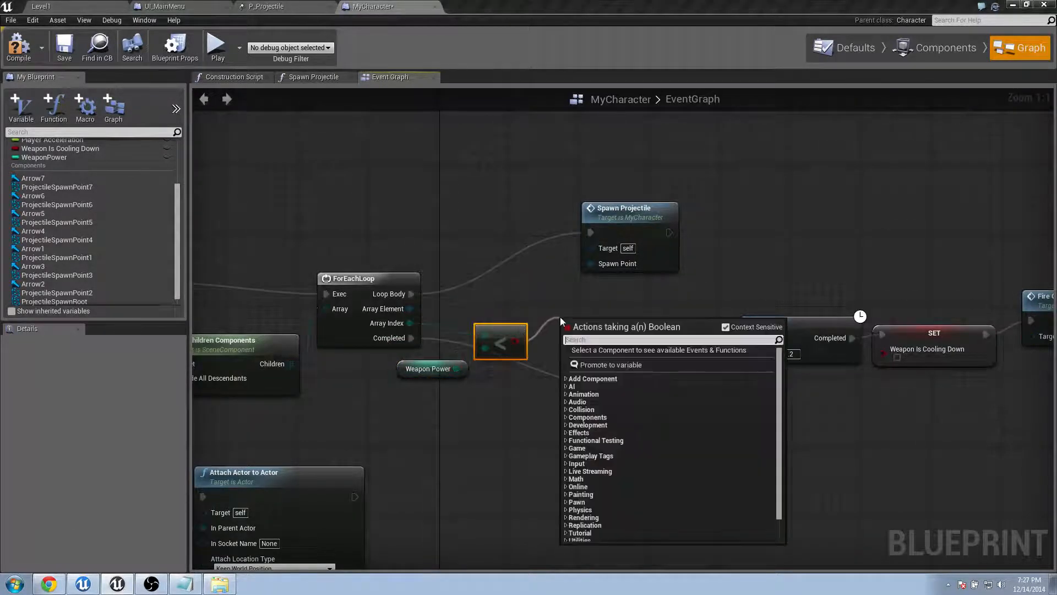
{"action": "type", "text": "branch"}
{"action": "left_click", "coordinate": [602, 363]}
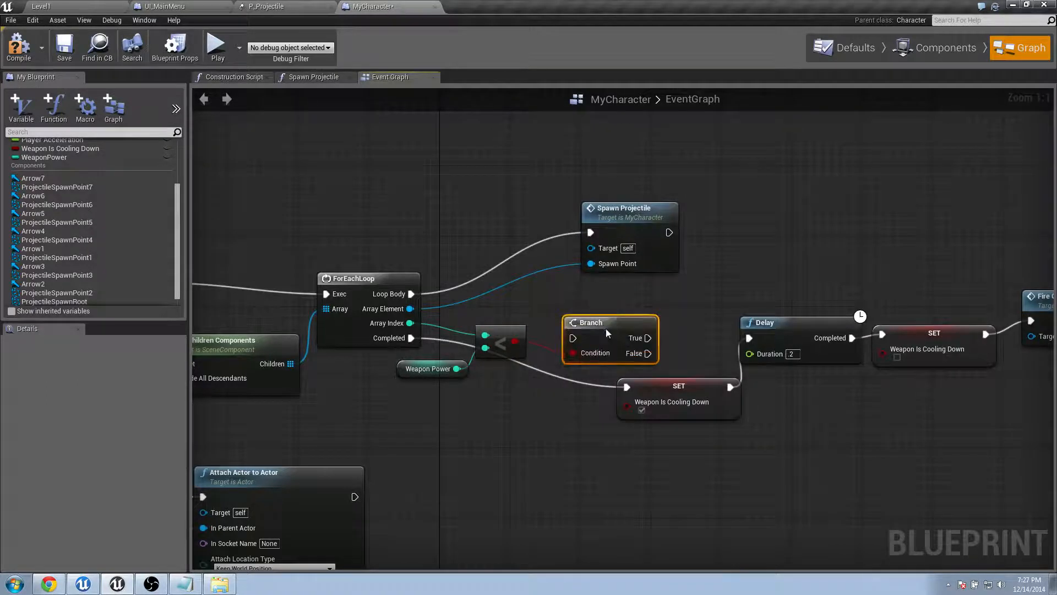
{"action": "left_click_drag", "start_coordinate": [628, 208], "coordinate": [707, 191]}
{"action": "left_click_drag", "start_coordinate": [410, 293], "coordinate": [564, 320]}
{"action": "left_click_drag", "start_coordinate": [632, 312], "coordinate": [668, 214]}
{"action": "left_click_drag", "start_coordinate": [611, 258], "coordinate": [736, 228]}
Compile the blueprint and play-test the ship's firing with the WeaponPower check in place.
{"action": "left_click", "coordinate": [6, 52]}
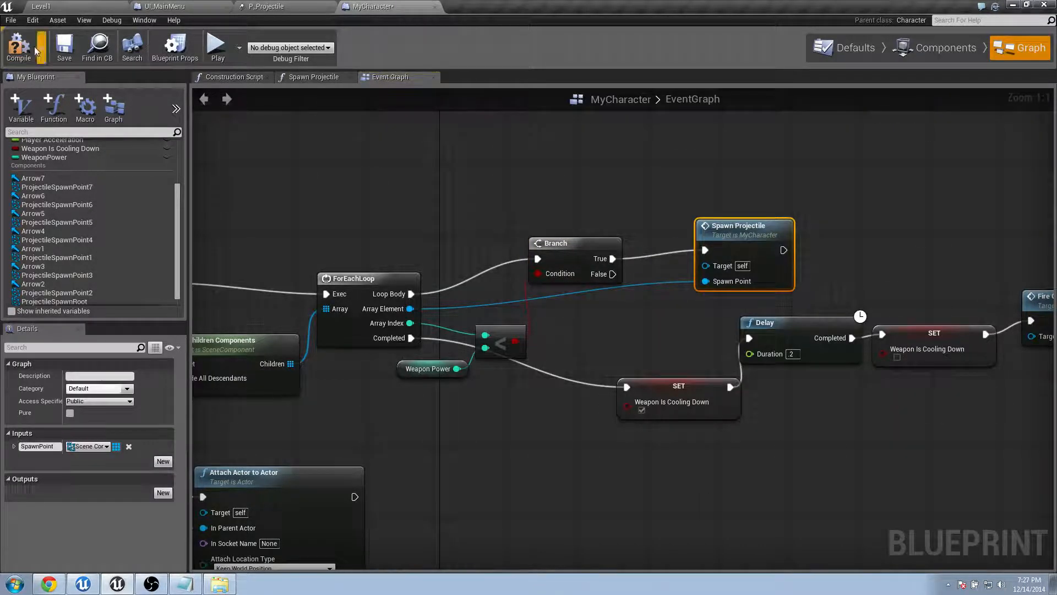
{"action": "left_click", "coordinate": [216, 52]}
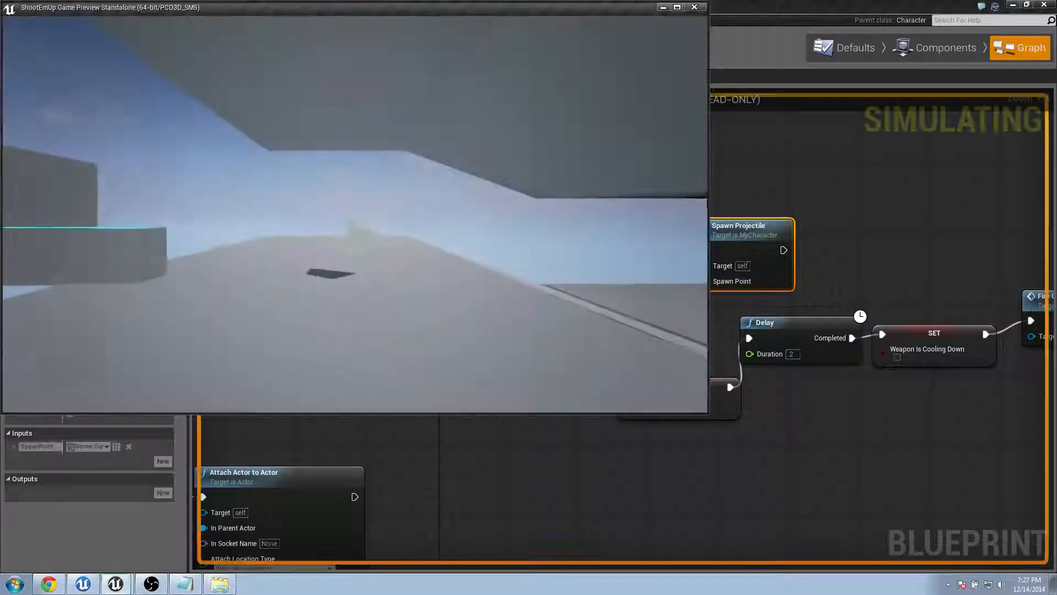
{"action": "key", "text": "Escape"}
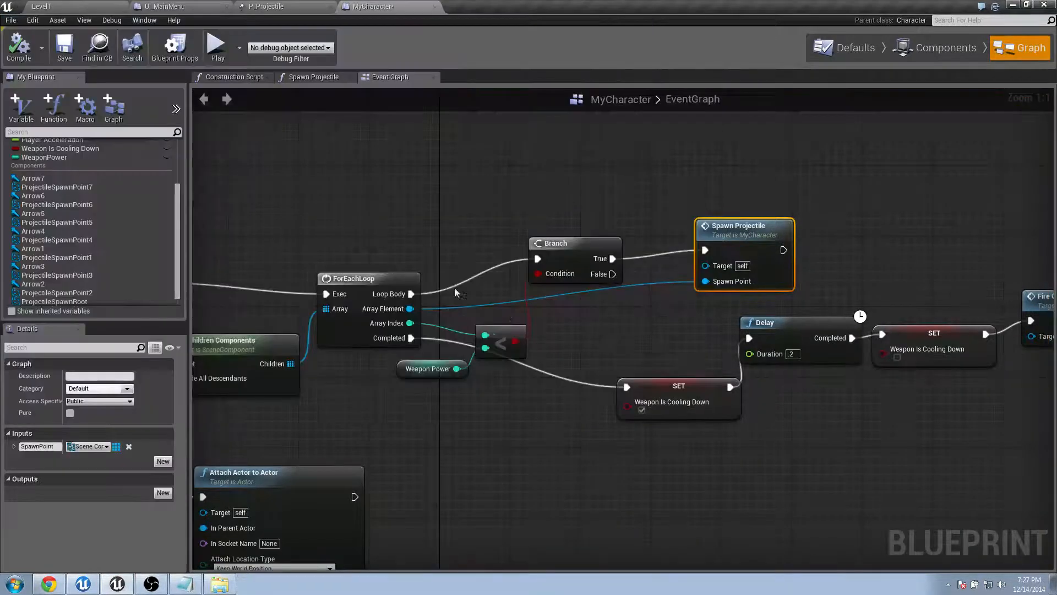
Set the WeaponPower variable's default value to 5.
{"action": "left_click", "coordinate": [58, 158]}
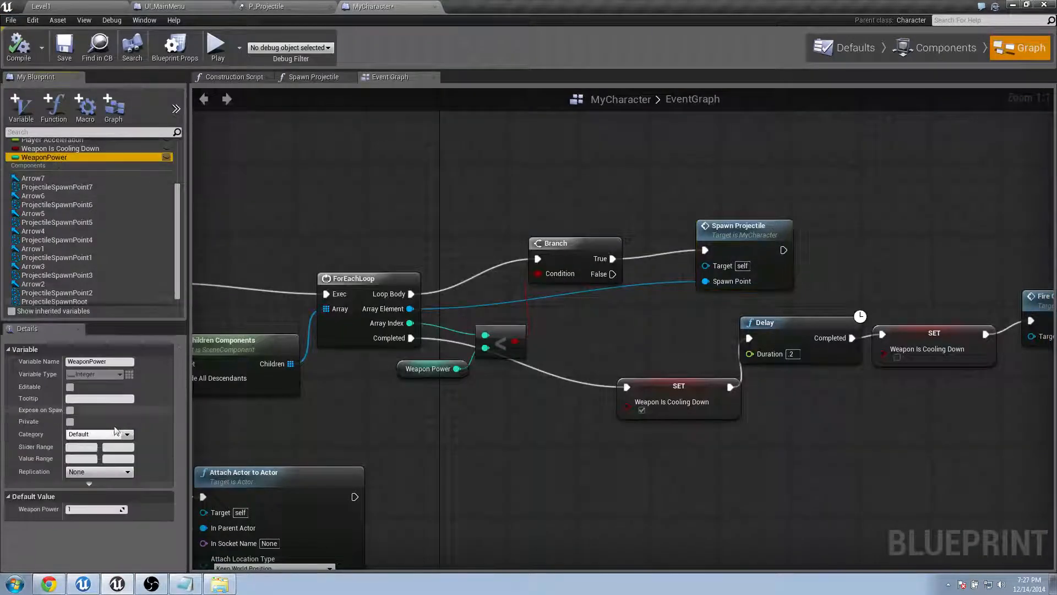
{"action": "left_click", "coordinate": [91, 509]}
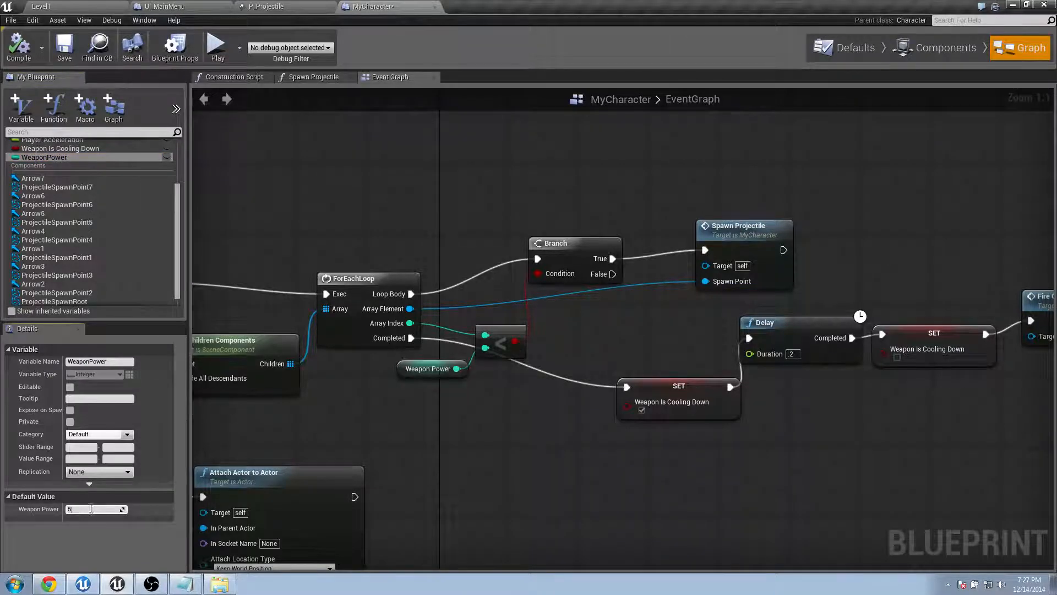
{"action": "key", "text": "Return"}
Compile the blueprint and play-test the ship's firing at a weapon power of 5.
{"action": "left_click", "coordinate": [19, 47]}
{"action": "left_click", "coordinate": [219, 45]}
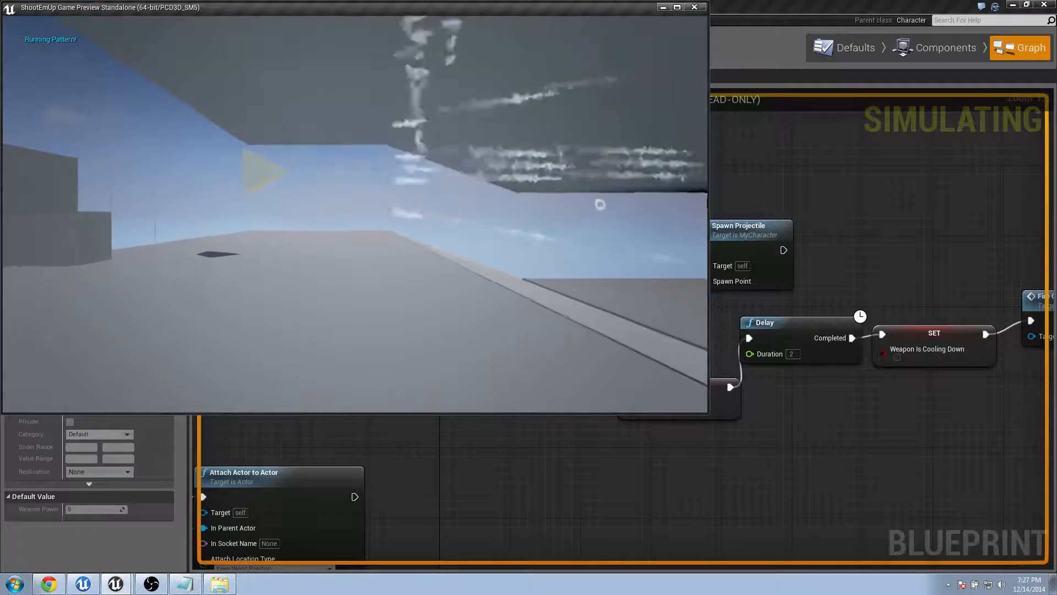
{"action": "key", "text": "Escape"}
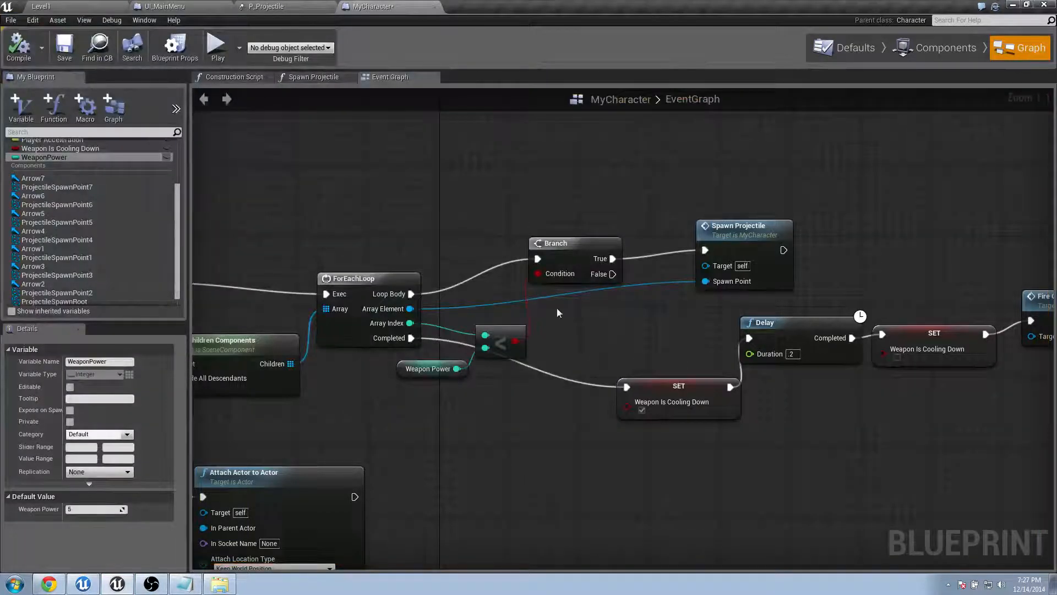
Examine the order of the spawn points under ProjectileSpawnRoot with their arrows collapsed, and compare it with the event graph's loop.
{"action": "left_click", "coordinate": [939, 48]}
{"action": "scroll", "coordinate": [263, 203], "scroll_direction": "up", "scroll_amount": 2}
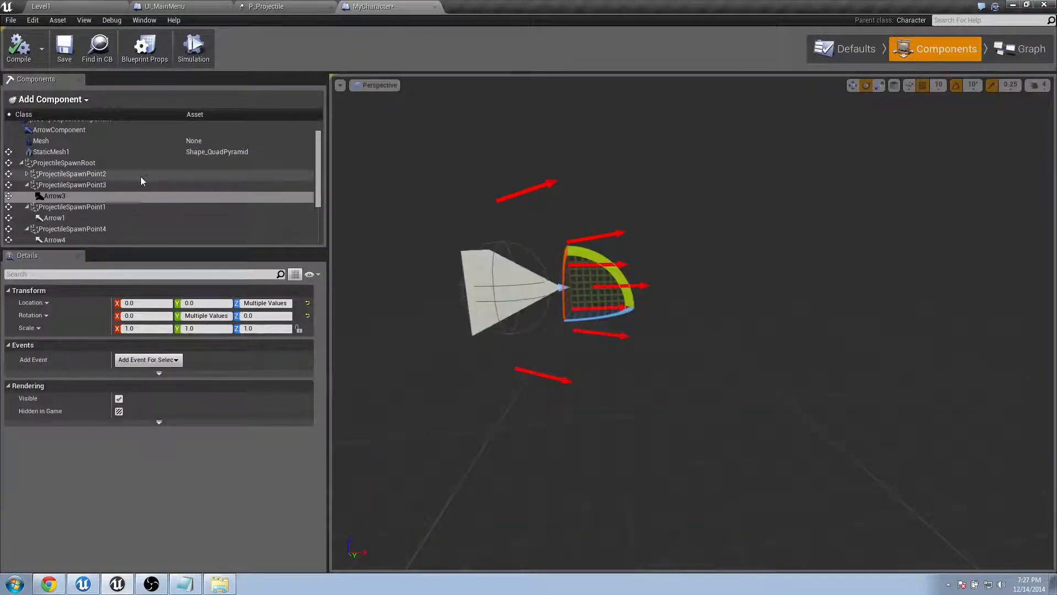
{"action": "scroll", "coordinate": [31, 184], "scroll_direction": "down", "scroll_amount": 1}
{"action": "left_click", "coordinate": [26, 167]}
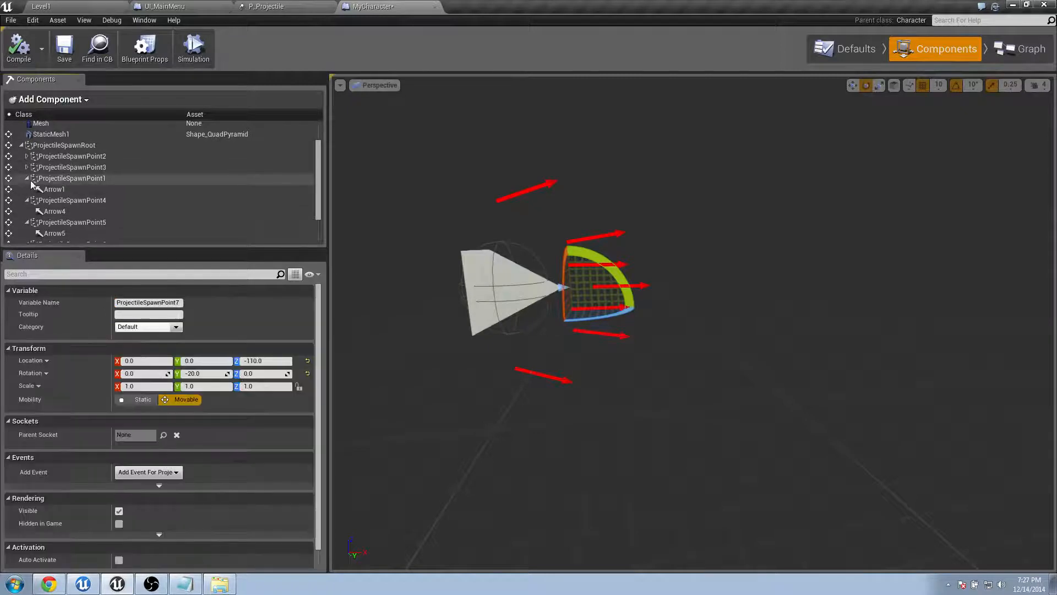
{"action": "left_click", "coordinate": [26, 178]}
{"action": "left_click", "coordinate": [27, 189]}
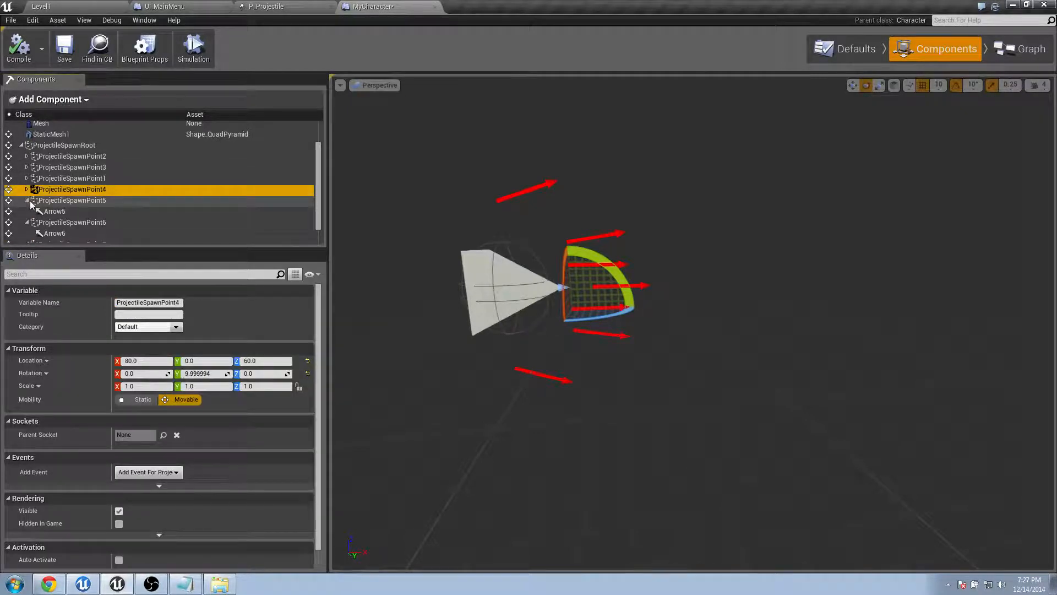
{"action": "left_click", "coordinate": [30, 200]}
{"action": "left_click", "coordinate": [27, 222]}
{"action": "scroll", "coordinate": [29, 220], "scroll_direction": "down", "scroll_amount": 1}
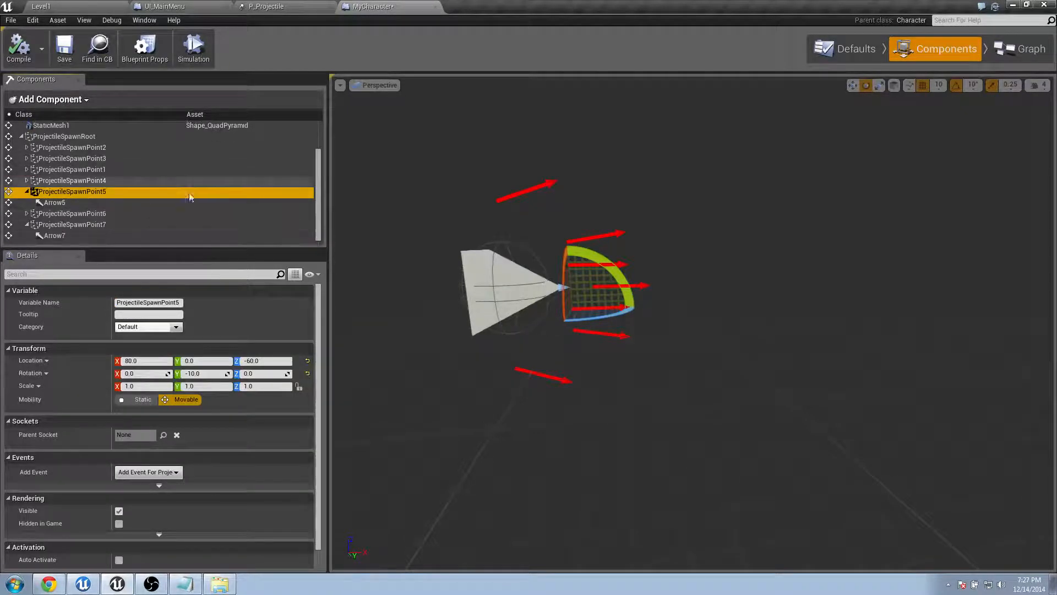
{"action": "left_click", "coordinate": [1025, 51]}
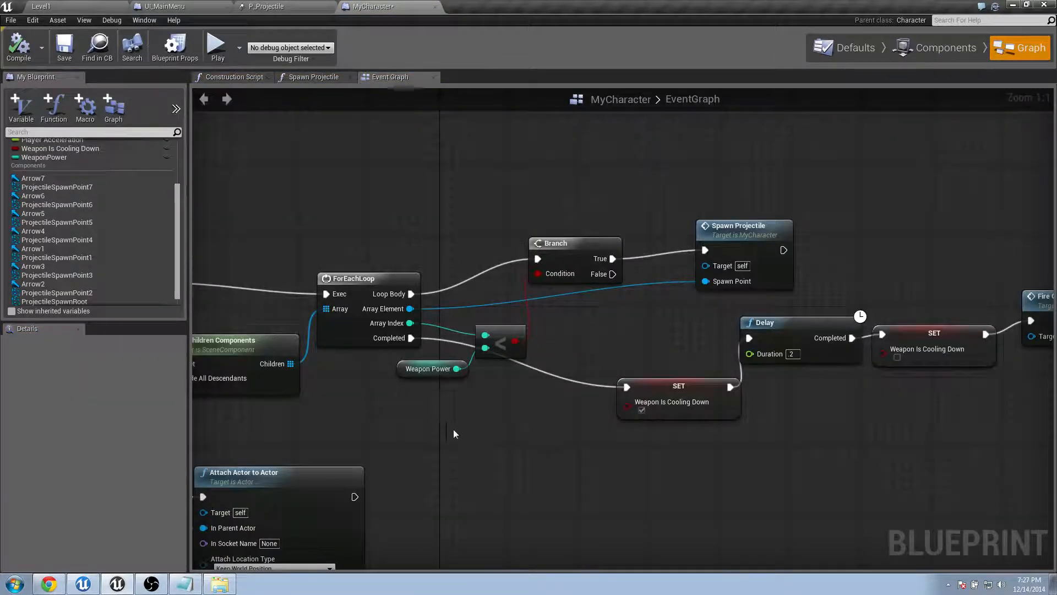
{"action": "right_click_drag", "start_coordinate": [454, 430], "coordinate": [570, 376]}
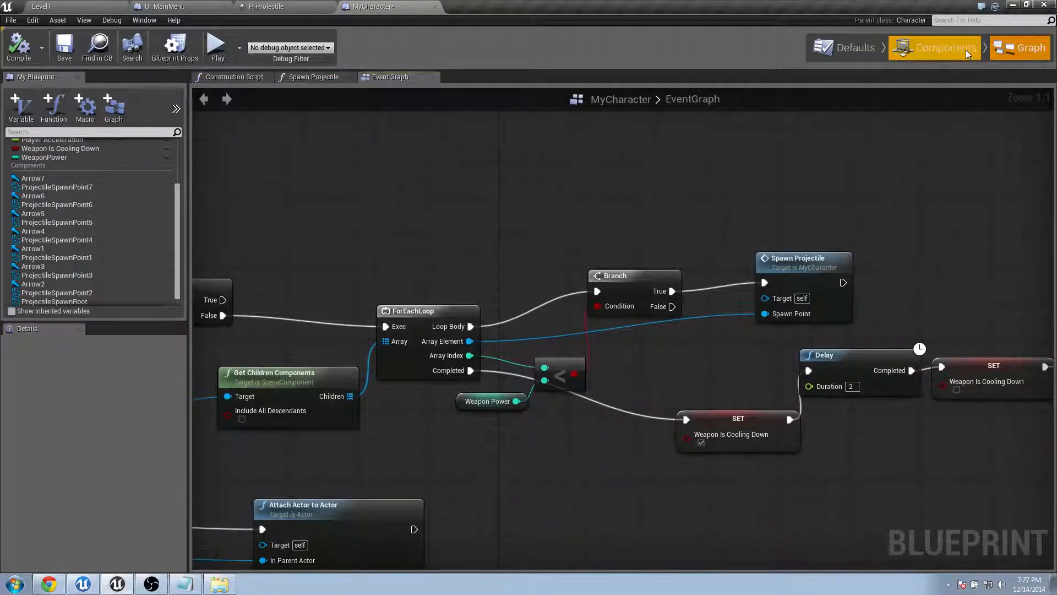
Collapse ProjectileSpawnRoot in the component hierarchy and add a Scene component named MissileSpawnRoot beside it.
{"action": "left_click", "coordinate": [961, 49]}
{"action": "mouse_move", "coordinate": [408, 286]}
{"action": "right_mouse_down"}
{"action": "mouse_move", "coordinate": [490, 232]}
{"action": "mouse_move", "coordinate": [419, 281]}
{"action": "right_mouse_up"}
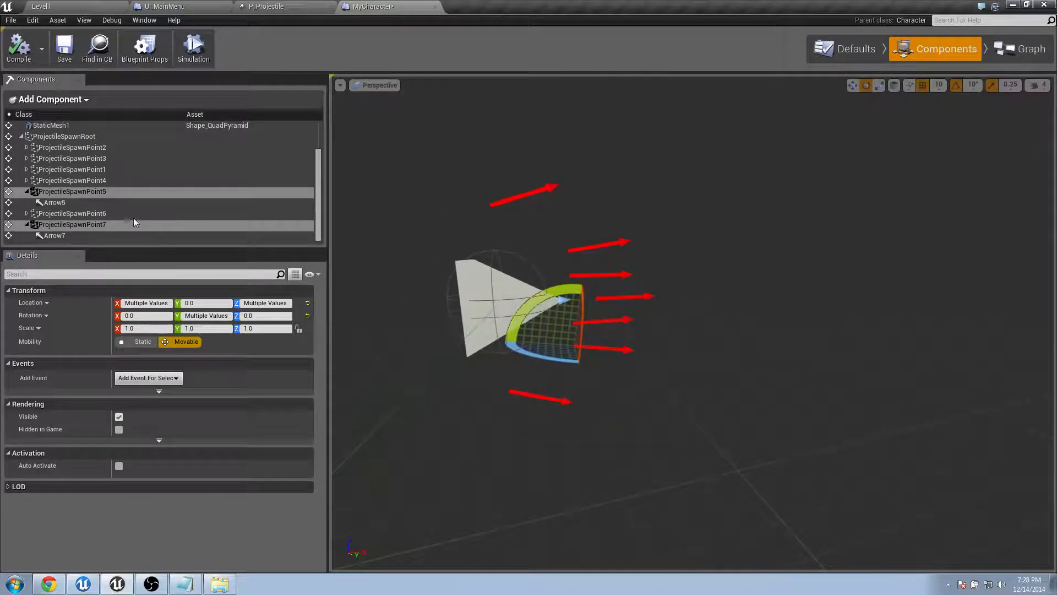
{"action": "left_click", "coordinate": [21, 136]}
{"action": "left_click", "coordinate": [61, 185]}
{"action": "left_click", "coordinate": [49, 102]}
{"action": "left_click", "coordinate": [78, 199]}
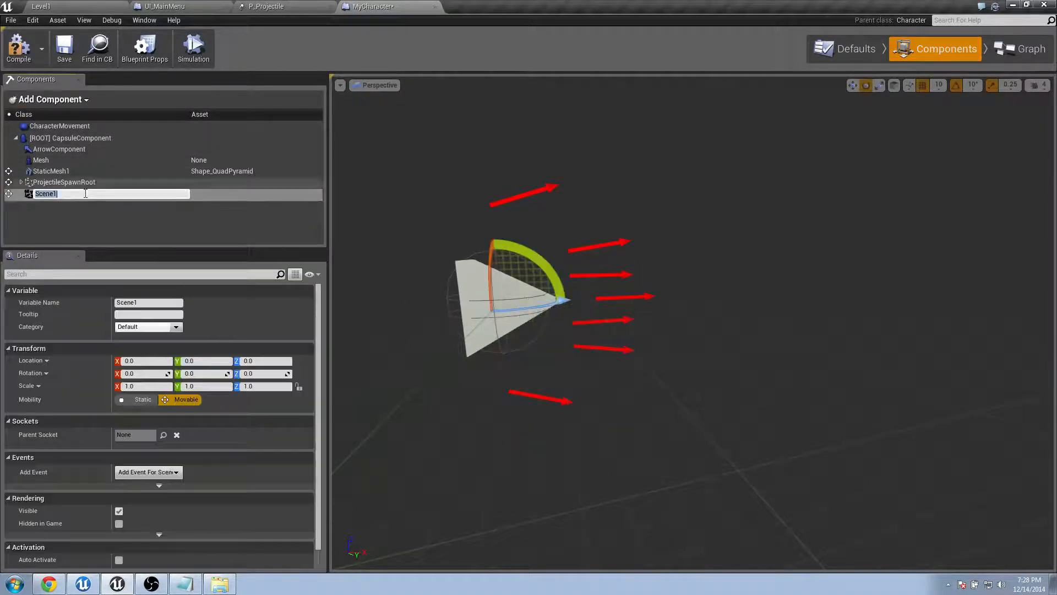
{"action": "type", "text": "Missile"}
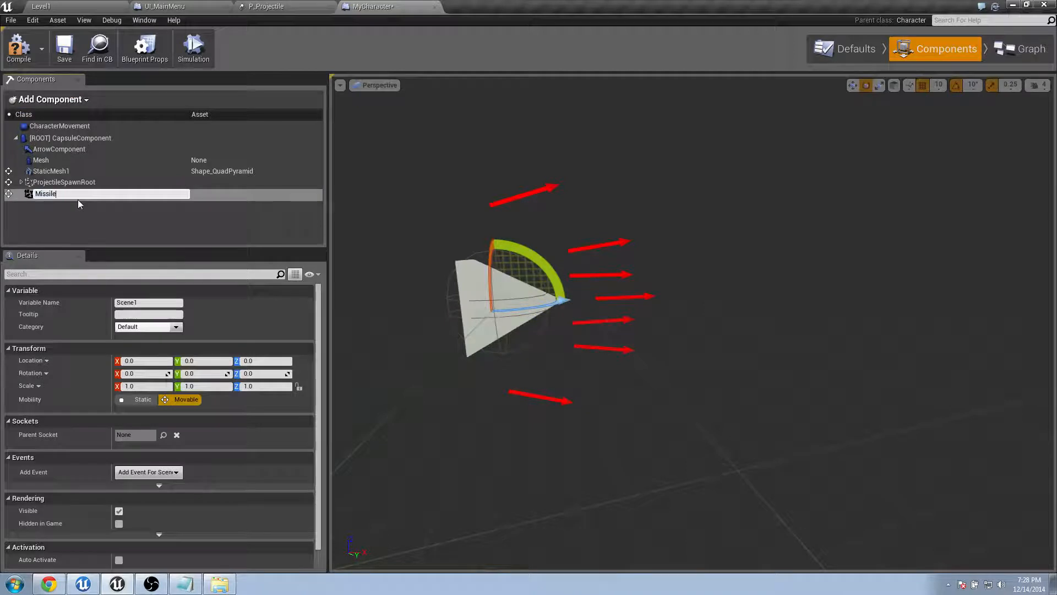
{"action": "type", "text": "SpawnRoot"}
{"action": "key", "text": "Return"}
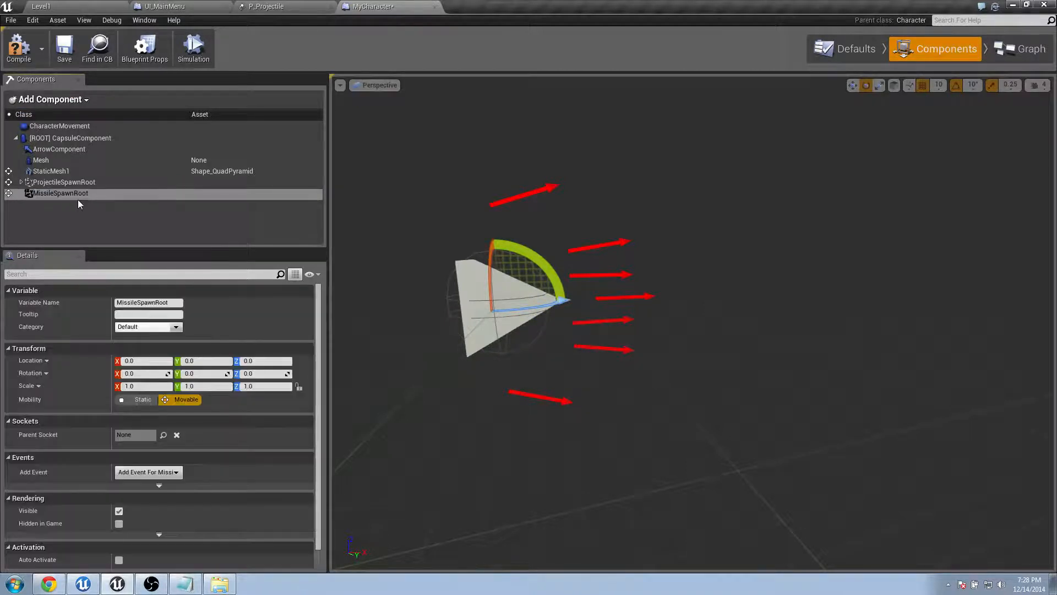
Add a Scene component named MissleSpawnPoint1 and parent it to MissileSpawnRoot.
{"action": "scroll", "coordinate": [477, 328], "scroll_direction": "up", "scroll_amount": 3}
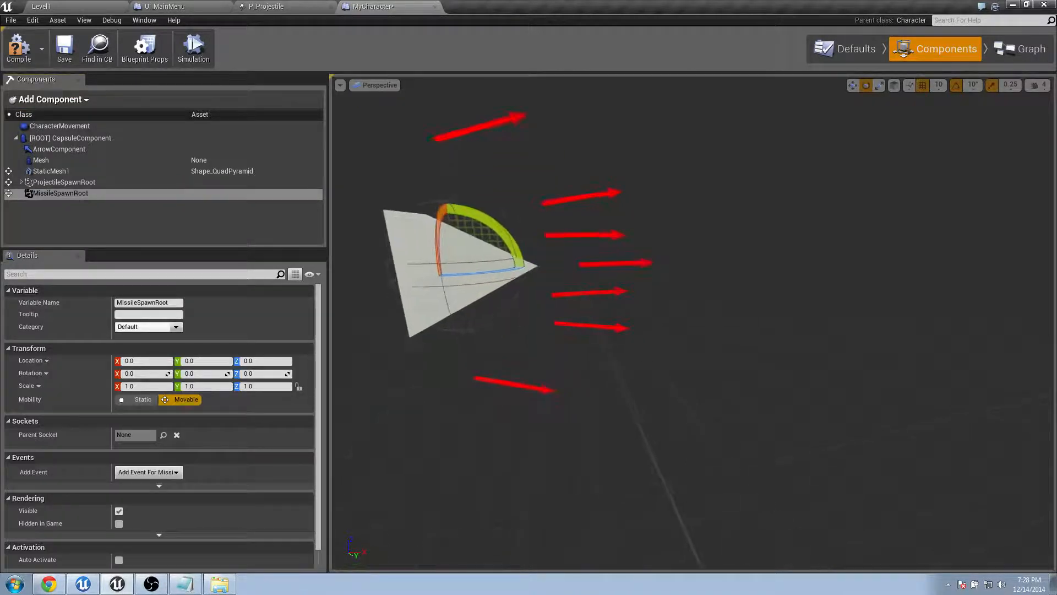
{"action": "left_click", "coordinate": [55, 101]}
{"action": "type", "text": "SceneSce"}
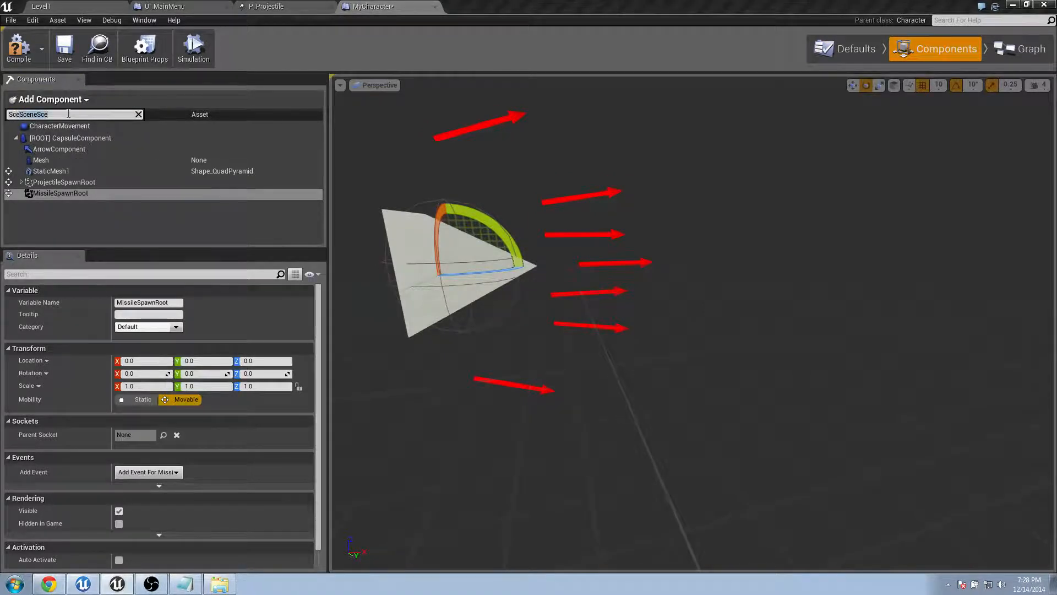
{"action": "left_click", "coordinate": [44, 145]}
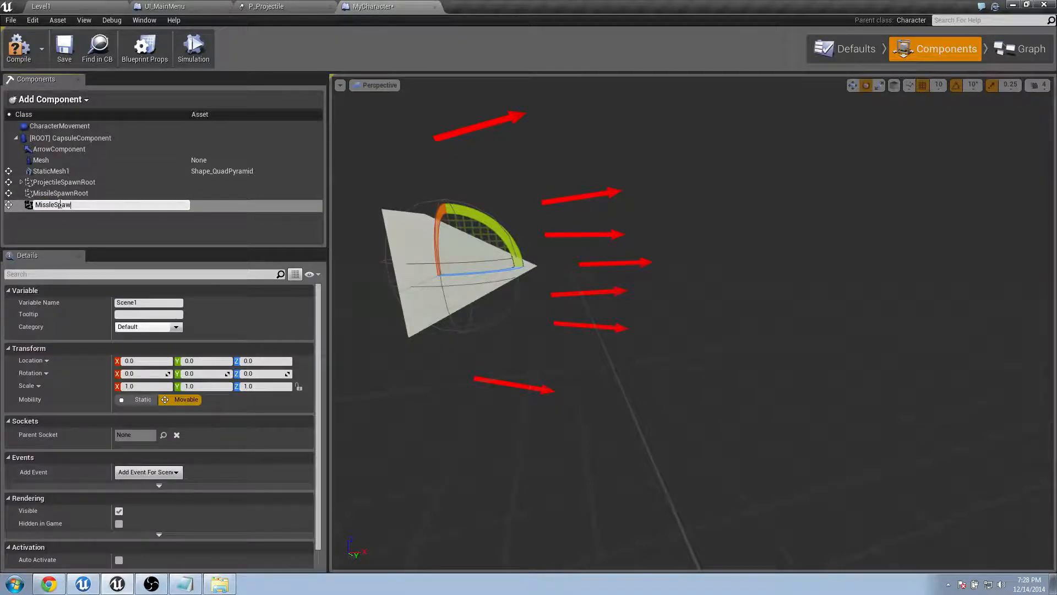
{"action": "type", "text": "MissleSpawnPoint1"}
{"action": "key", "text": "Return"}
{"action": "left_click_drag", "start_coordinate": [58, 204], "coordinate": [62, 195]}
Duplicate MissleSpawnPoint1 under MissileSpawnRoot and name the copy MissleSpawnPoint2.
{"action": "key", "text": "ctrl+w"}
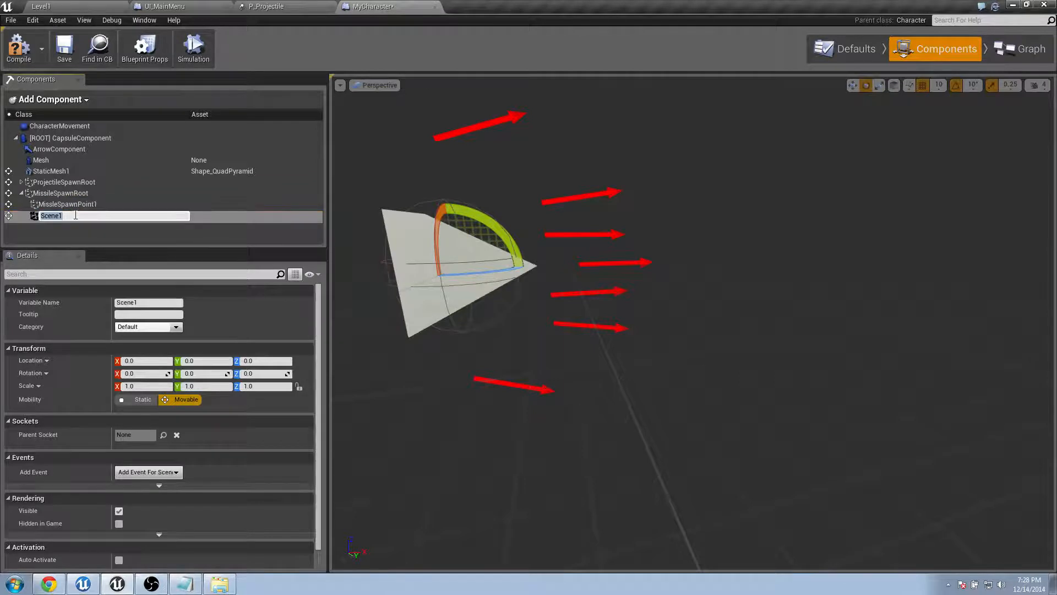
{"action": "type", "text": "MissleSpawnPoint2"}
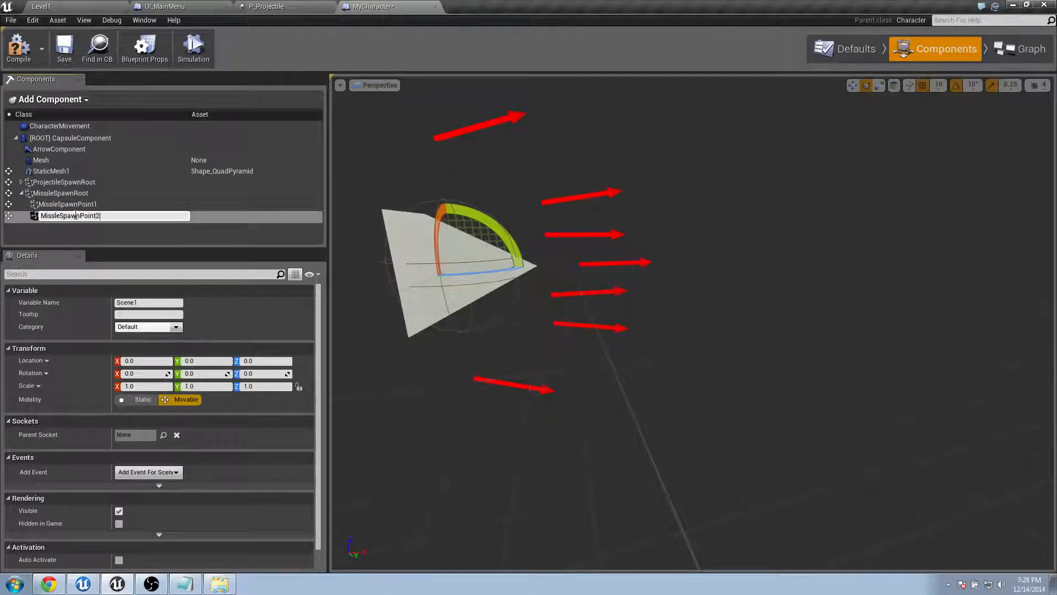
{"action": "key", "text": "Return"}
{"action": "left_click", "coordinate": [76, 204]}
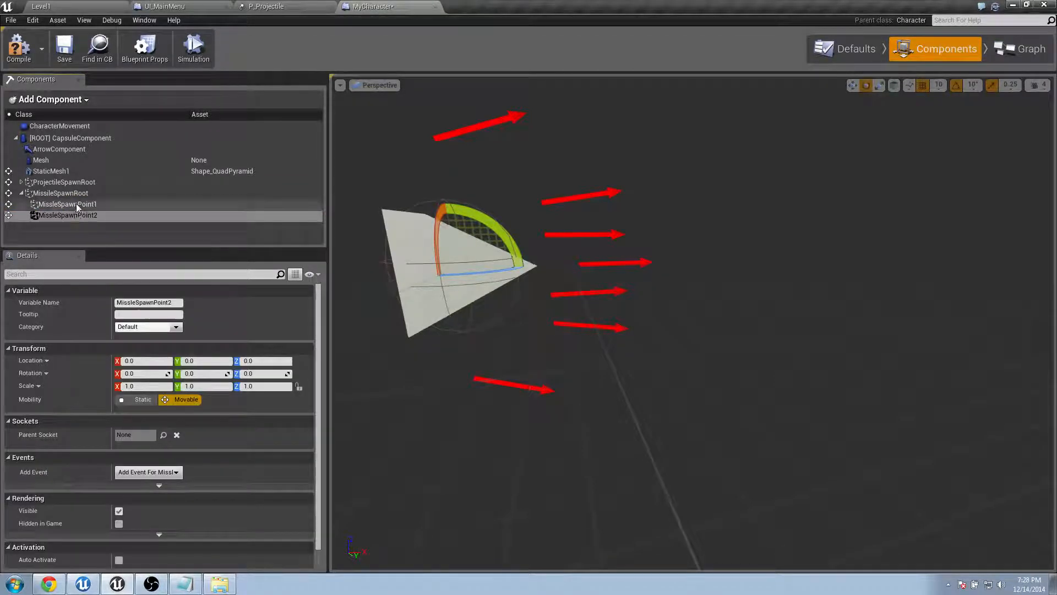
Add an Arrow component under MissleSpawnPoint1 and a duplicate of it under MissleSpawnPoint2.
{"action": "left_click", "coordinate": [60, 100]}
{"action": "type", "text": "arr"}
{"action": "left_click", "coordinate": [50, 127]}
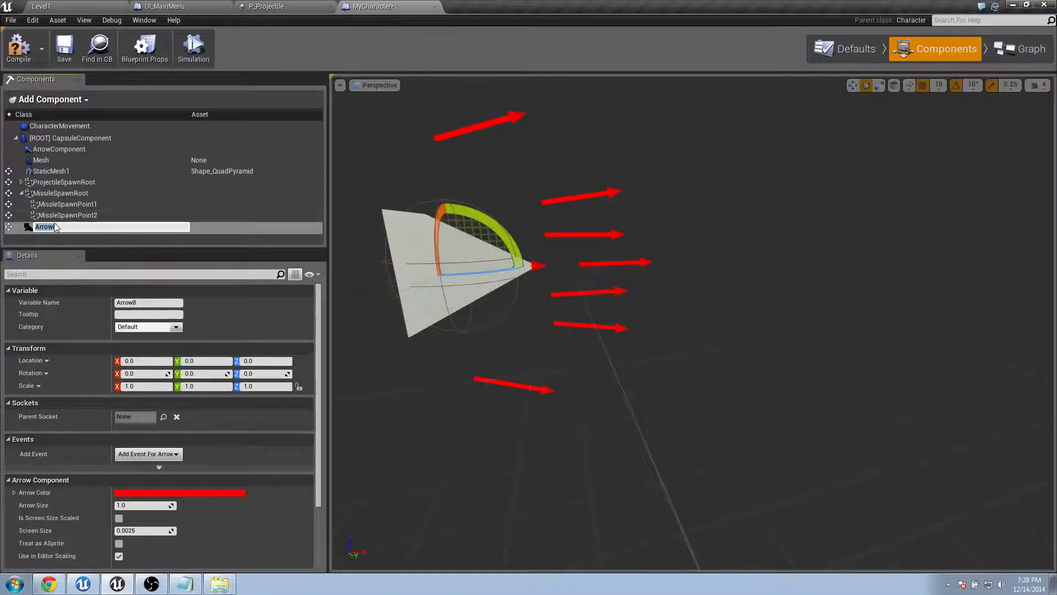
{"action": "left_click_drag", "start_coordinate": [54, 227], "coordinate": [84, 235]}
{"action": "key", "text": "ctrl+w"}
{"action": "left_click", "coordinate": [89, 236]}
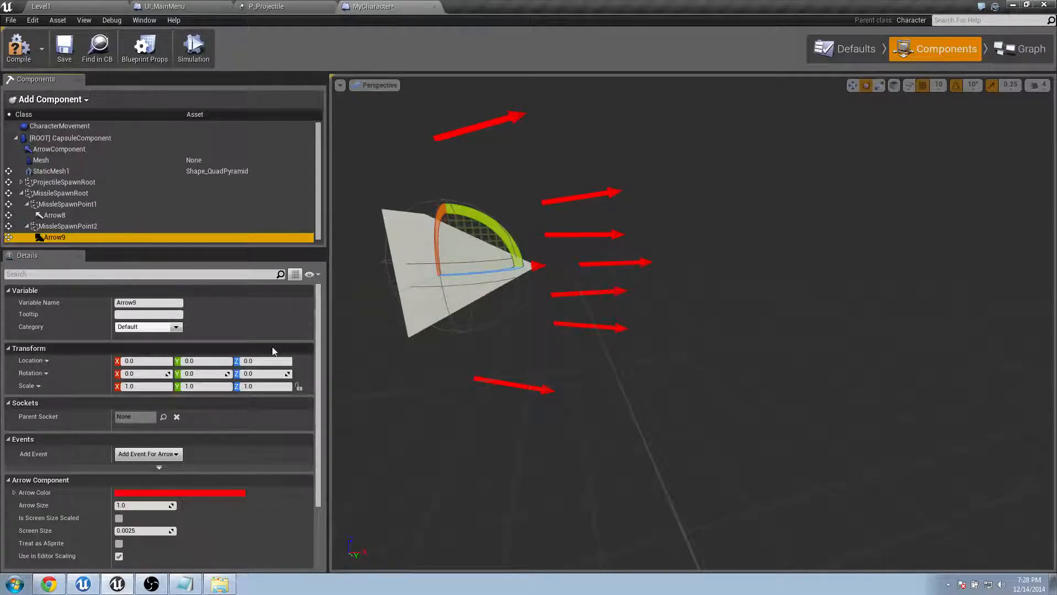
Move MissleSpawnPoint1 straight up above the ship to a Z location of 90.
{"action": "left_click", "coordinate": [91, 205]}
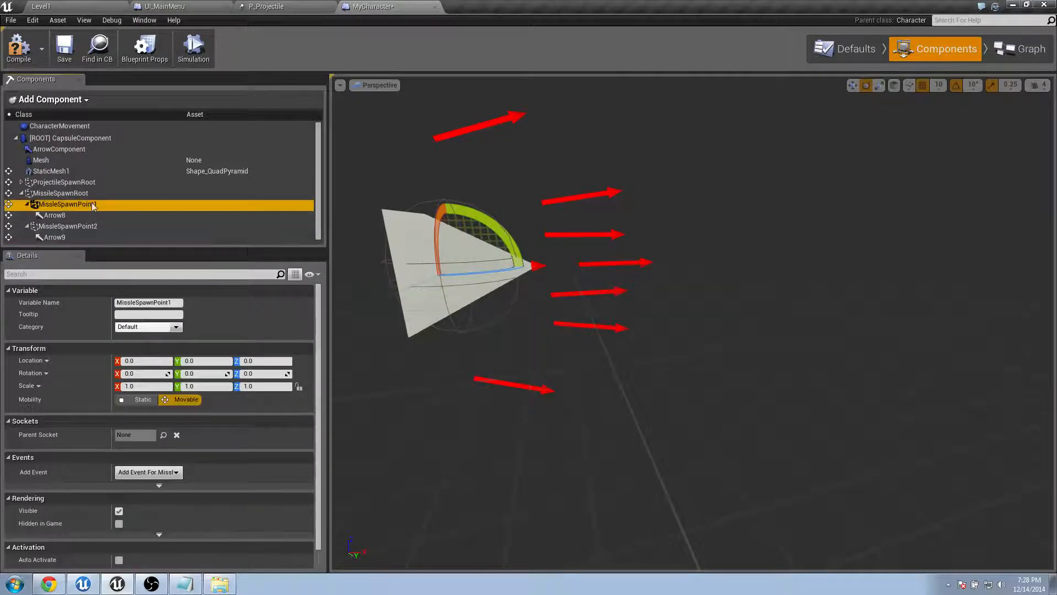
{"action": "right_click", "coordinate": [441, 292]}
{"action": "scroll", "coordinate": [463, 309], "scroll_direction": "down", "scroll_amount": 3}
{"action": "key", "text": "w"}
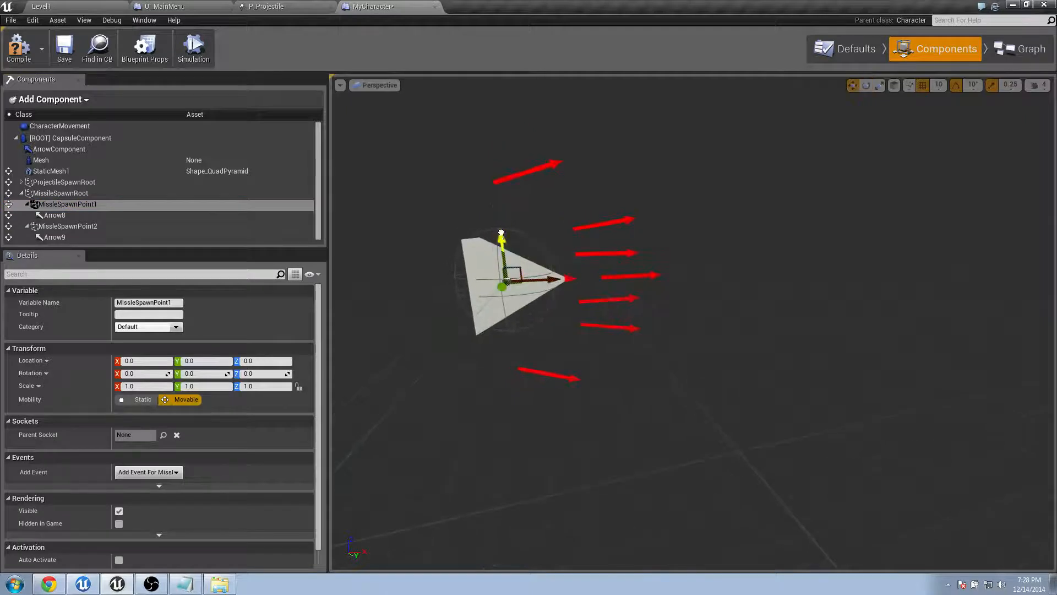
{"action": "left_click_drag", "start_coordinate": [501, 233], "coordinate": [498, 153]}
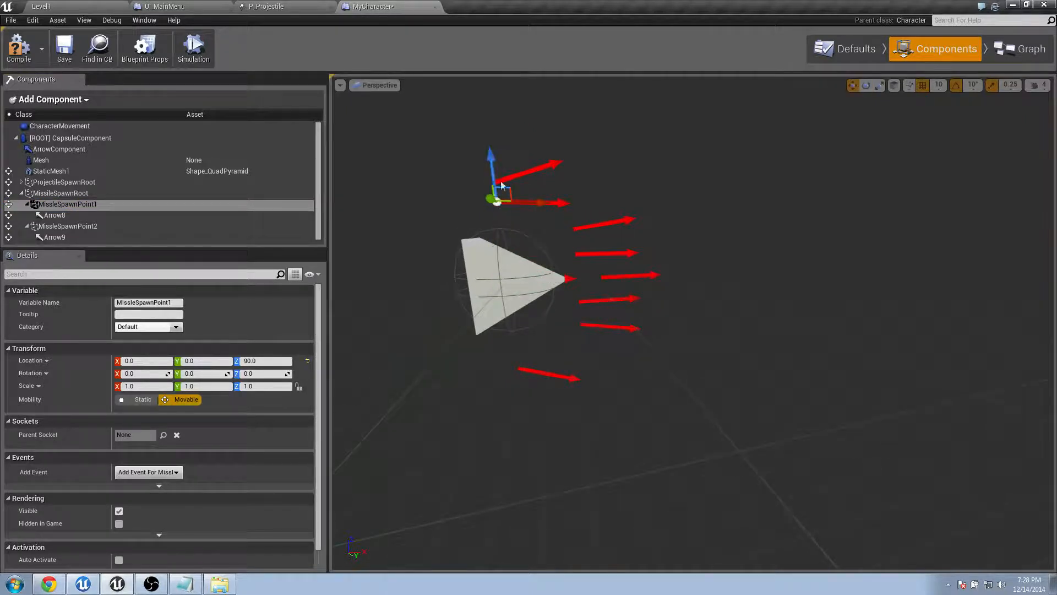
Set the Z location of MissleSpawnPoint2 to -90 so it sits below the ship.
{"action": "left_click", "coordinate": [62, 227]}
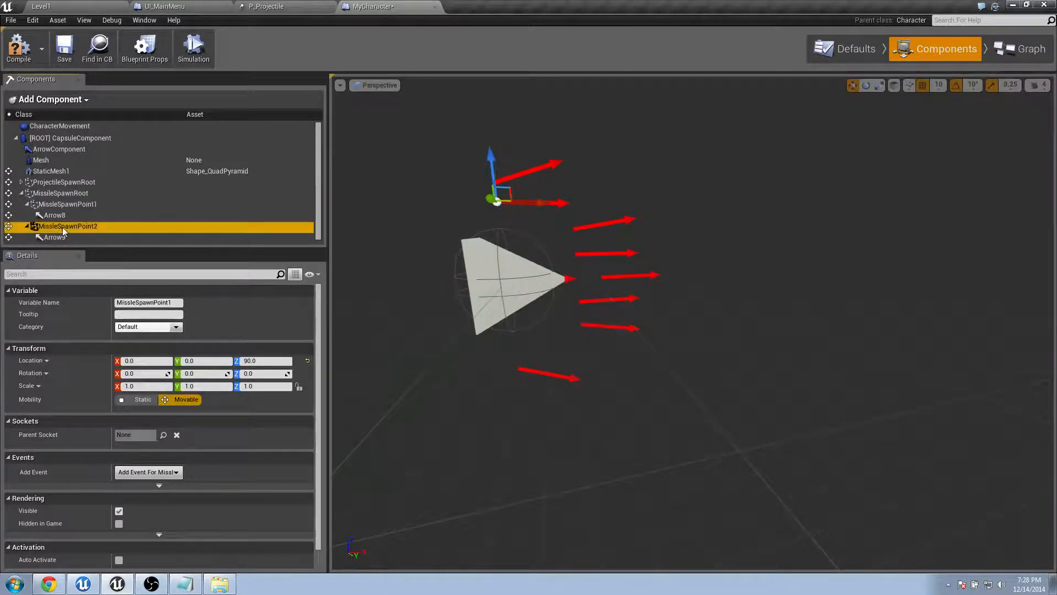
{"action": "left_click", "coordinate": [268, 362]}
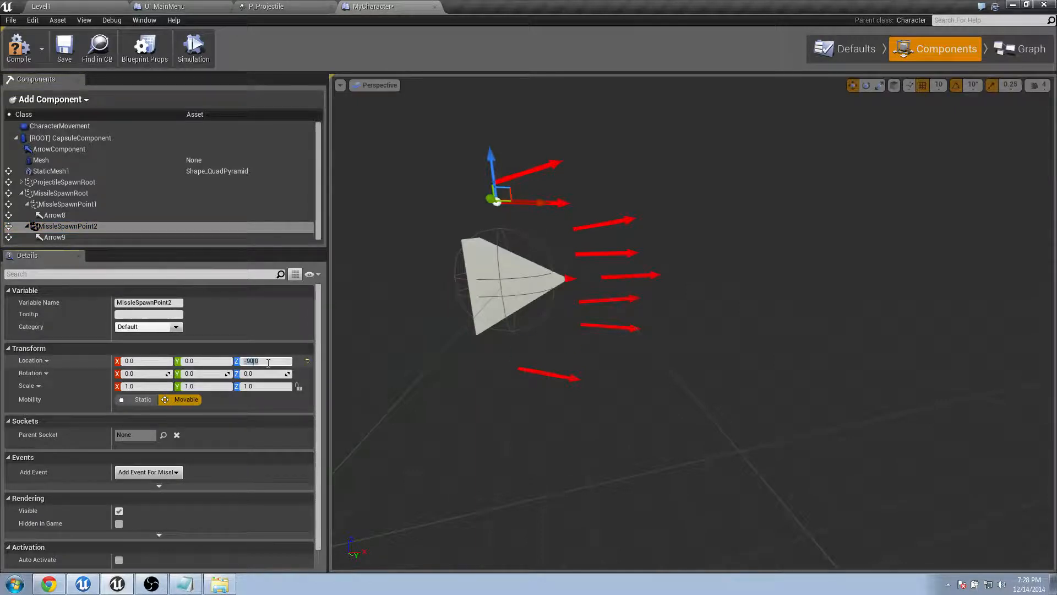
{"action": "type", "text": "-90.0"}
{"action": "key", "text": "Return"}
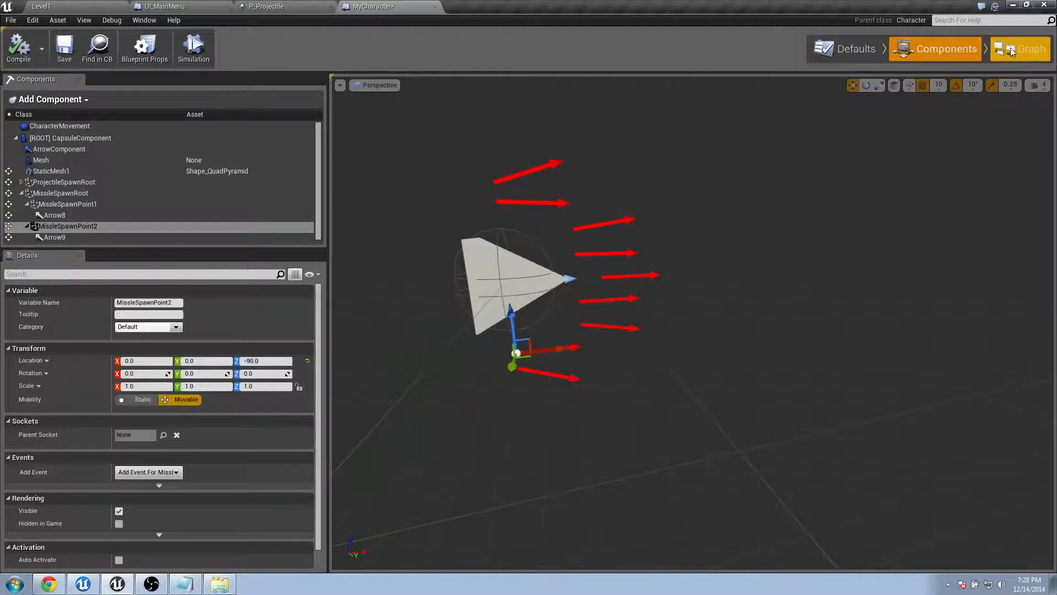
In the event graph, move the ForEachLoop, Get Children Components and Projectile Spawn Root nodes closer together.
{"action": "left_click", "coordinate": [1022, 48]}
{"action": "right_click_drag", "start_coordinate": [706, 215], "coordinate": [518, 204]}
{"action": "left_click_drag", "start_coordinate": [579, 283], "coordinate": [574, 258]}
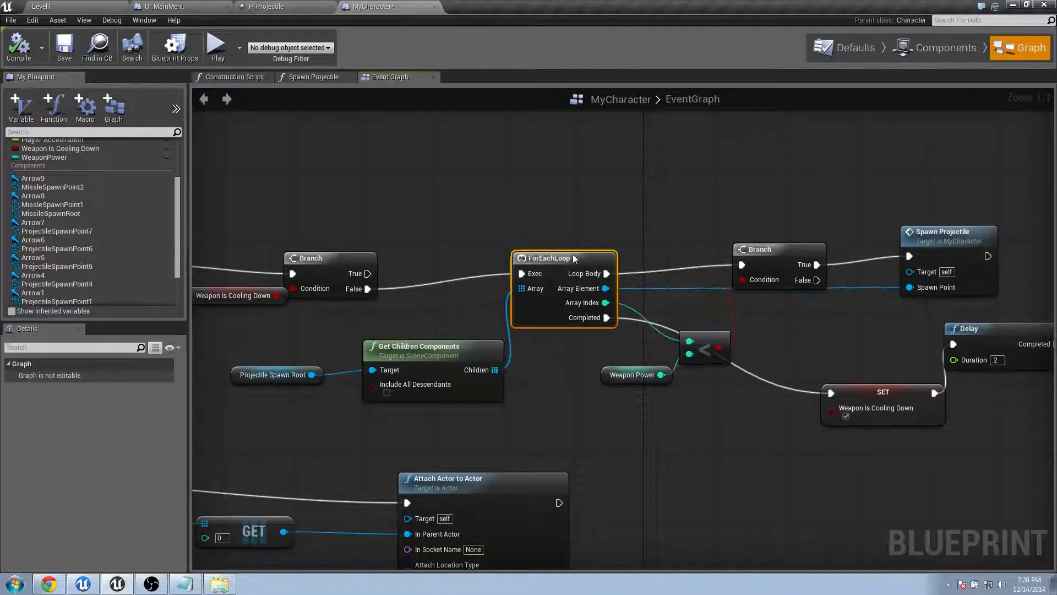
{"action": "left_click_drag", "start_coordinate": [324, 345], "coordinate": [554, 435]}
{"action": "left_click_drag", "start_coordinate": [450, 361], "coordinate": [468, 352]}
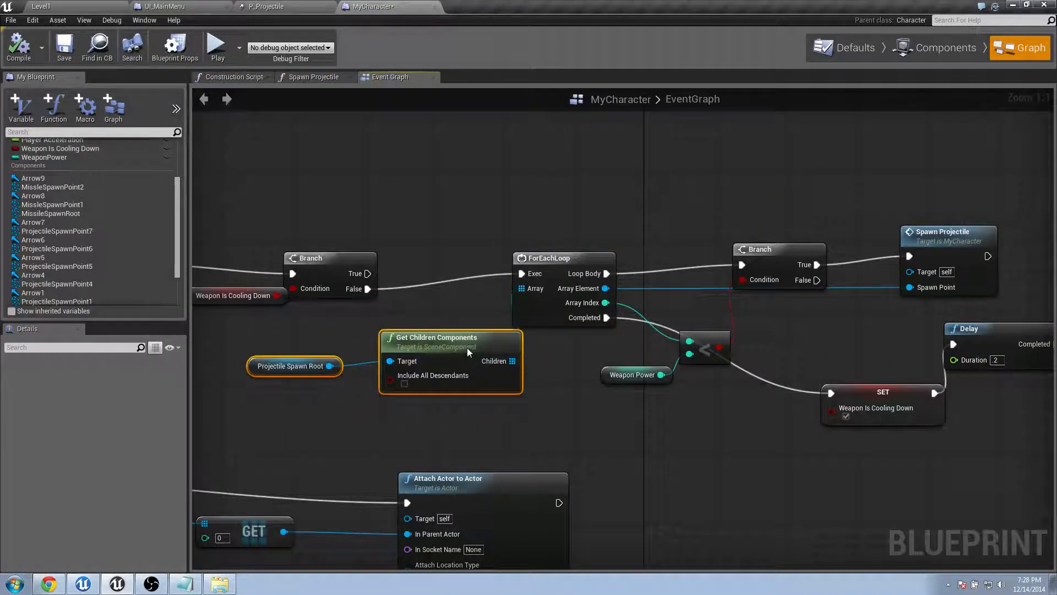
{"action": "left_click_drag", "start_coordinate": [374, 167], "coordinate": [695, 382]}
{"action": "left_click", "coordinate": [499, 381]}
{"action": "left_click_drag", "start_coordinate": [323, 364], "coordinate": [365, 363]}
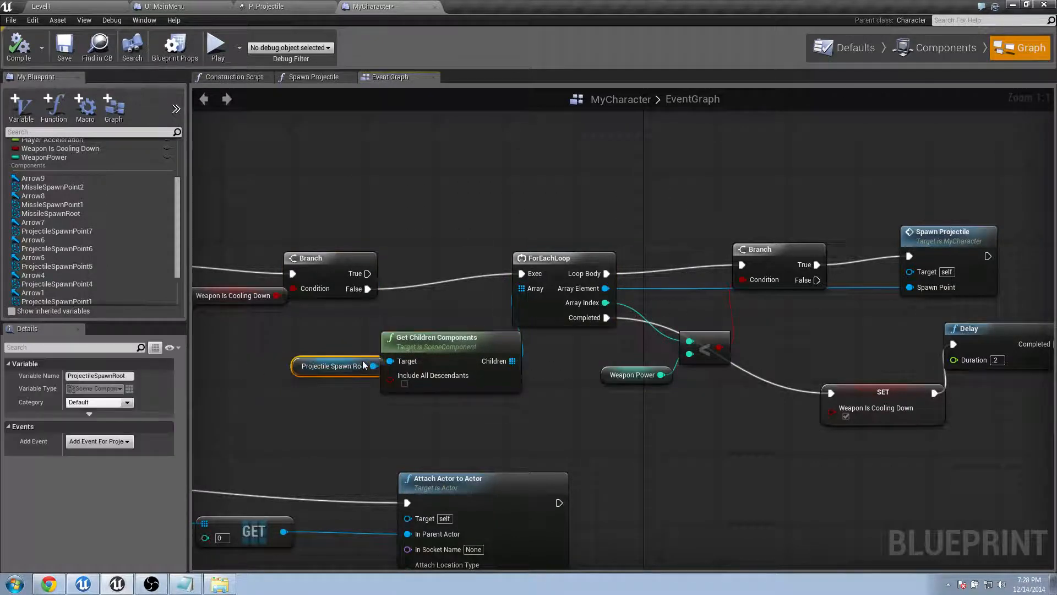
Shift the ForEachLoop and its input nodes upward, and line up the second Branch and Spawn Projectile nodes beside it.
{"action": "left_click_drag", "start_coordinate": [405, 189], "coordinate": [770, 462]}
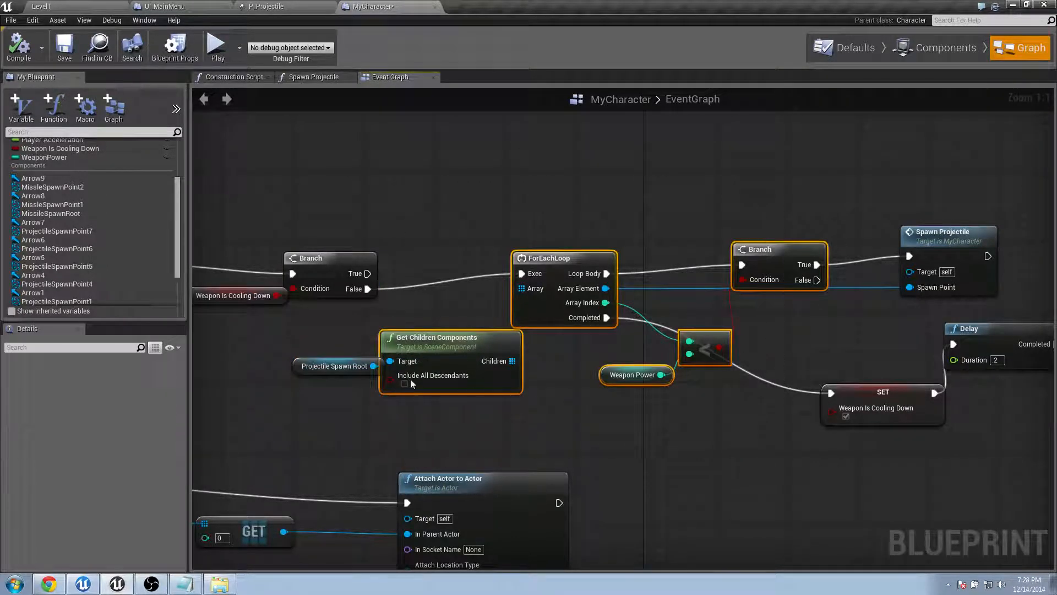
{"action": "left_click", "coordinate": [314, 372]}
{"action": "left_click_drag", "start_coordinate": [381, 219], "coordinate": [572, 401]}
{"action": "left_click_drag", "start_coordinate": [564, 264], "coordinate": [617, 229]}
{"action": "left_click_drag", "start_coordinate": [765, 280], "coordinate": [757, 244]}
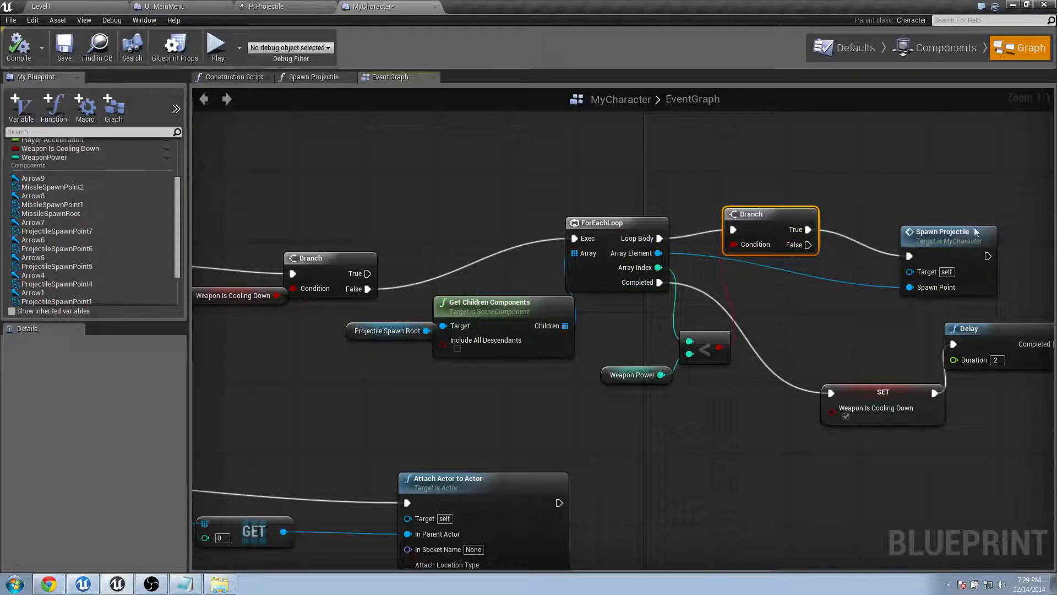
{"action": "left_click_drag", "start_coordinate": [994, 240], "coordinate": [924, 212]}
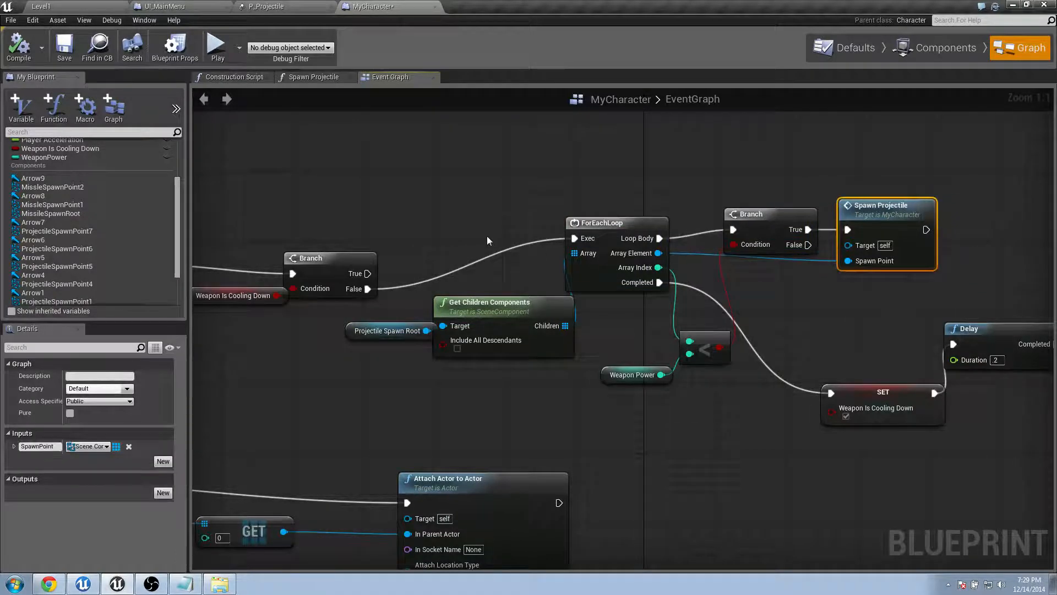
Open the Spawn Projectile function and show the class choices of its SpawnActor node.
{"action": "right_click_drag", "start_coordinate": [852, 265], "coordinate": [734, 339]}
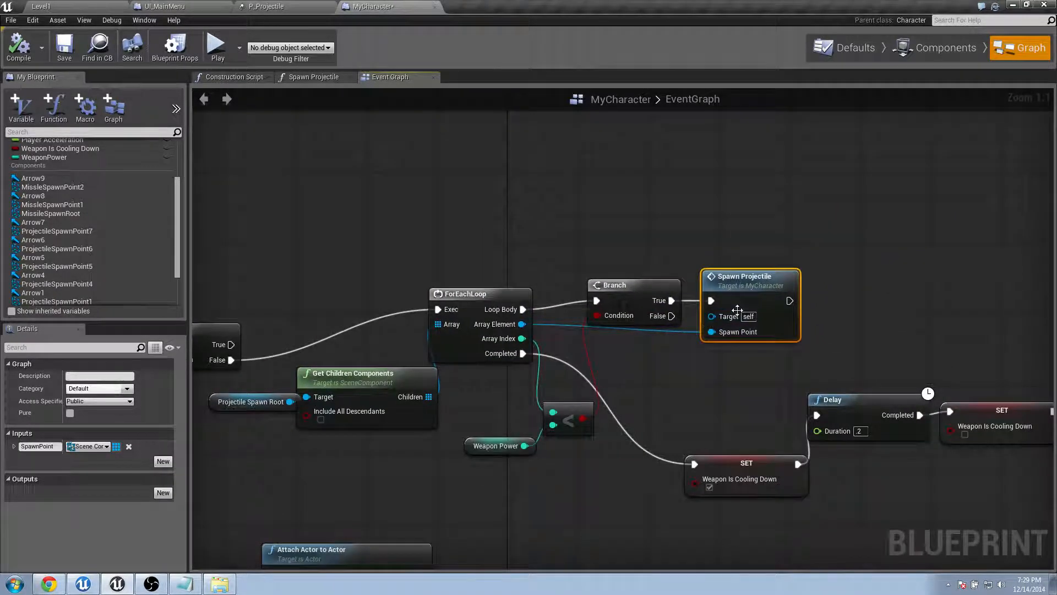
{"action": "double_click", "coordinate": [764, 308]}
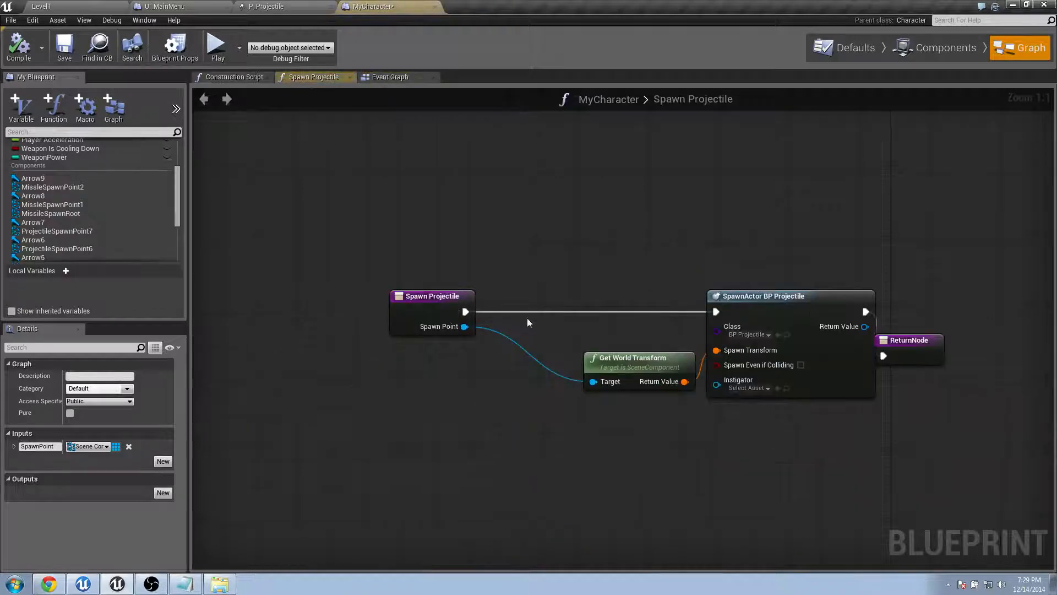
{"action": "left_click", "coordinate": [758, 335]}
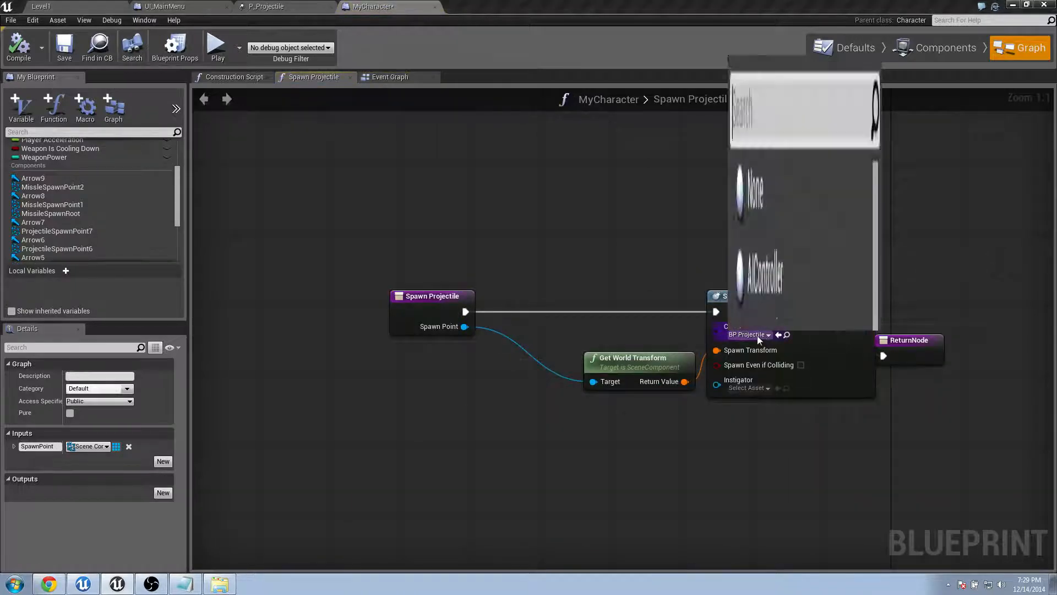
Search the Level1 editor's Blueprints folder for "projectile" and create a child blueprint based on BP_Projectile.
{"action": "left_click", "coordinate": [83, 11]}
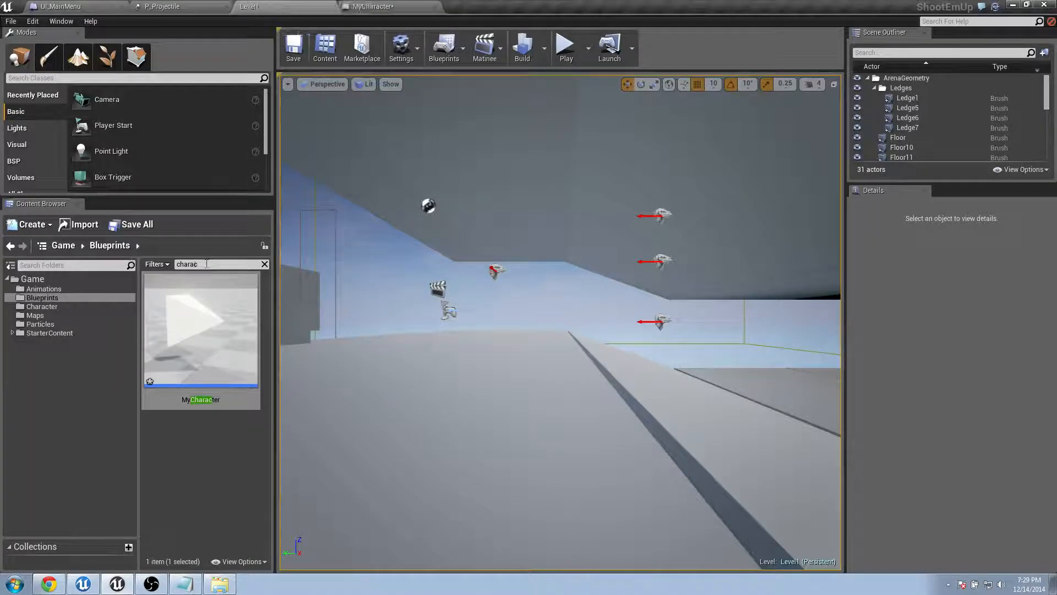
{"action": "type", "text": "rp"}
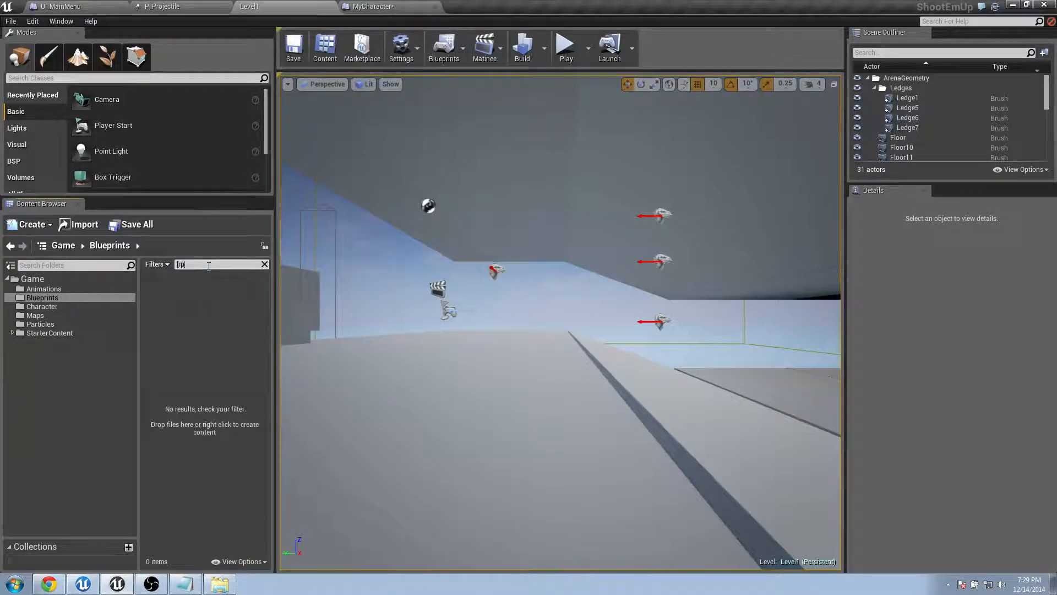
{"action": "type", "text": "ojectile"}
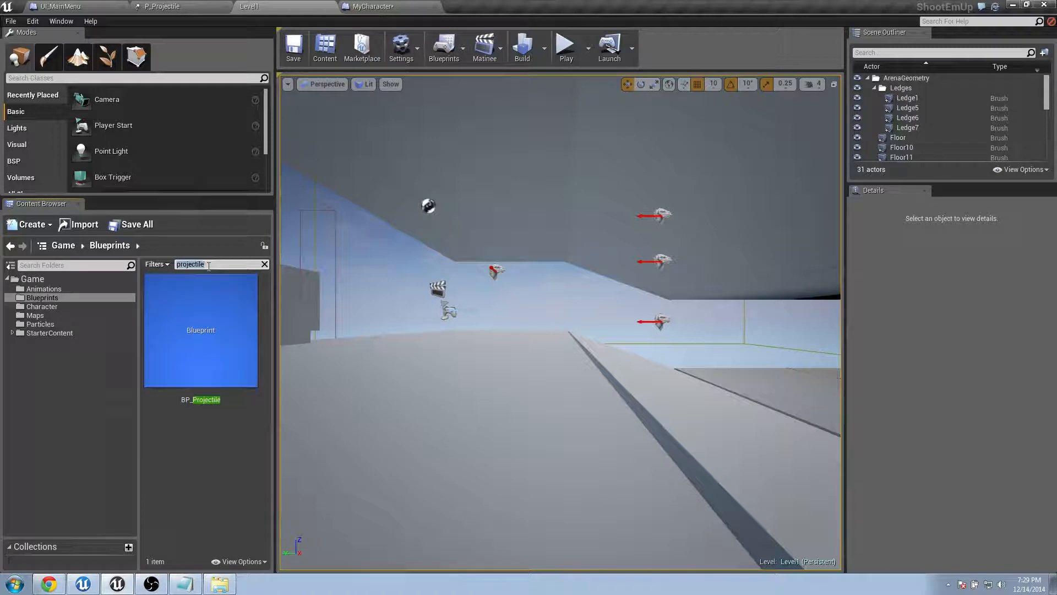
{"action": "left_click", "coordinate": [234, 306]}
{"action": "right_click", "coordinate": [211, 338]}
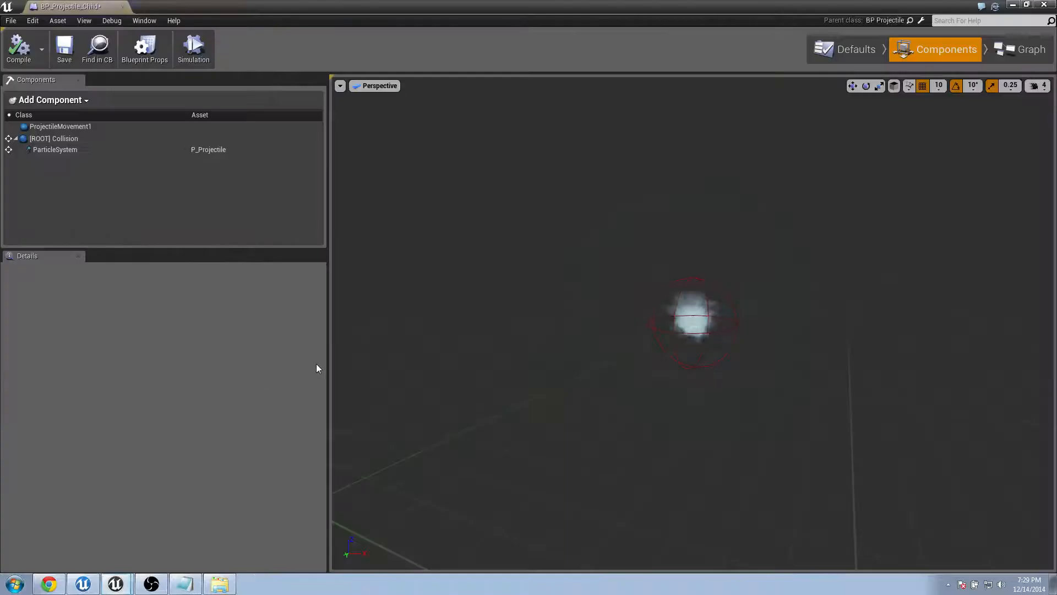
Select the ParticleSystem component in the new child blueprint, save the blueprint and close its editor.
{"action": "left_click", "coordinate": [65, 150]}
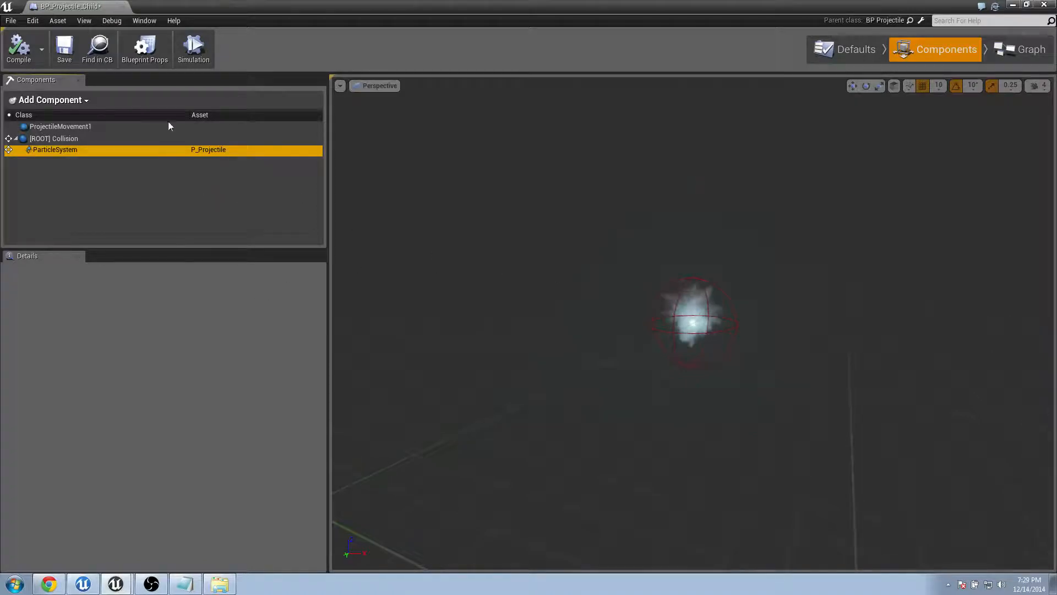
{"action": "key", "text": "ctrl+s"}
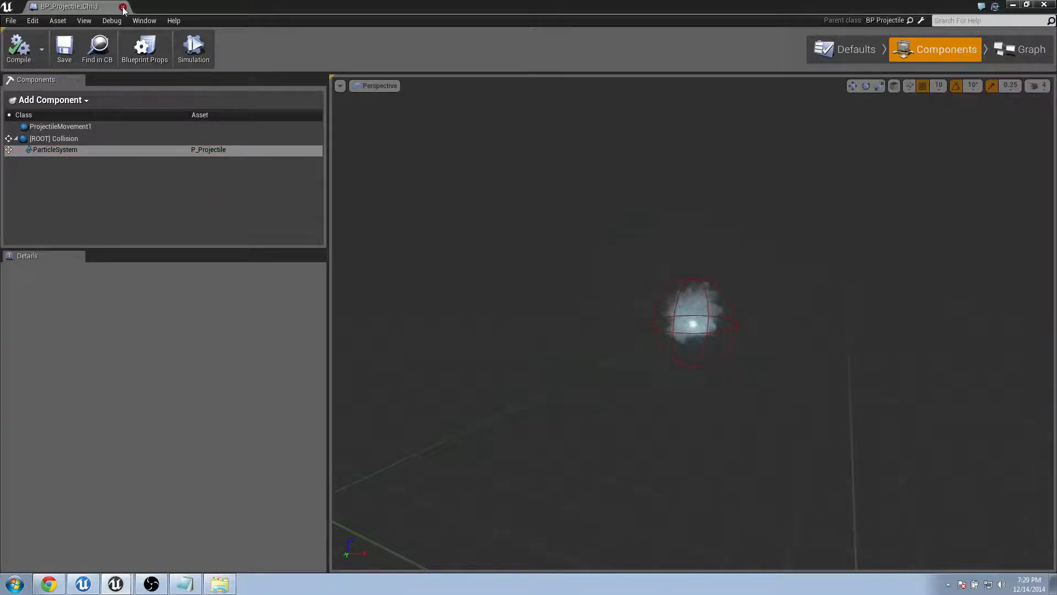
{"action": "left_click", "coordinate": [123, 7]}
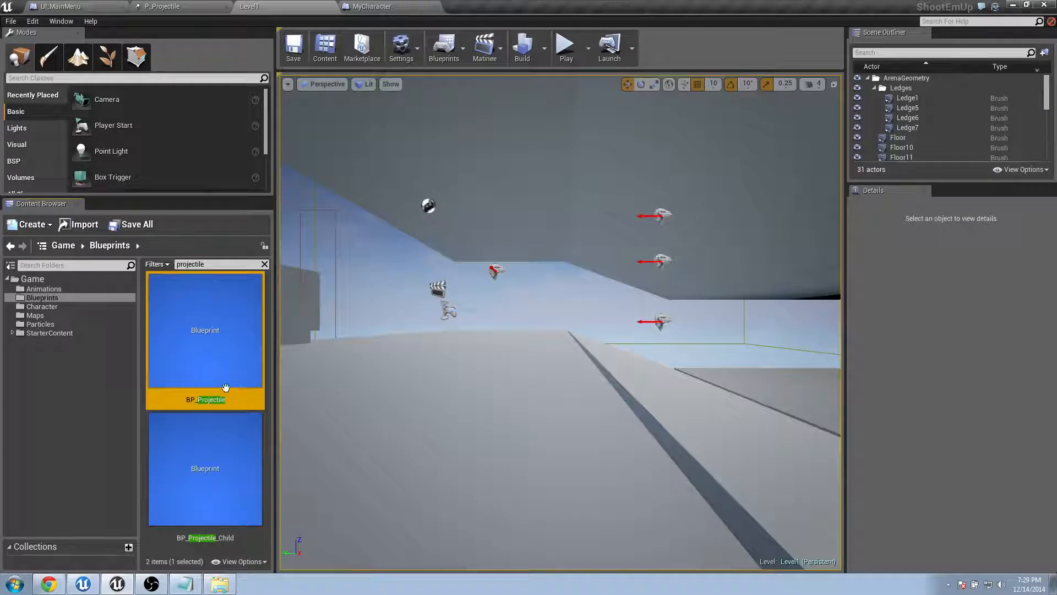
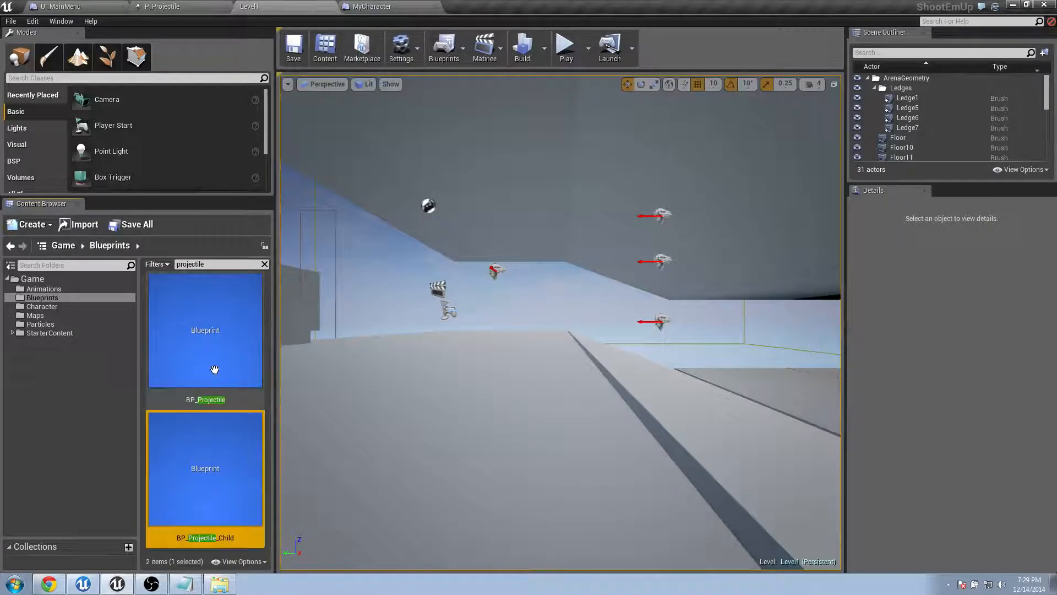
Rename the BP_Projectile_Child blueprint as BP_Projectile_Missile.
{"action": "left_click", "coordinate": [237, 504]}
{"action": "key", "text": "F2"}
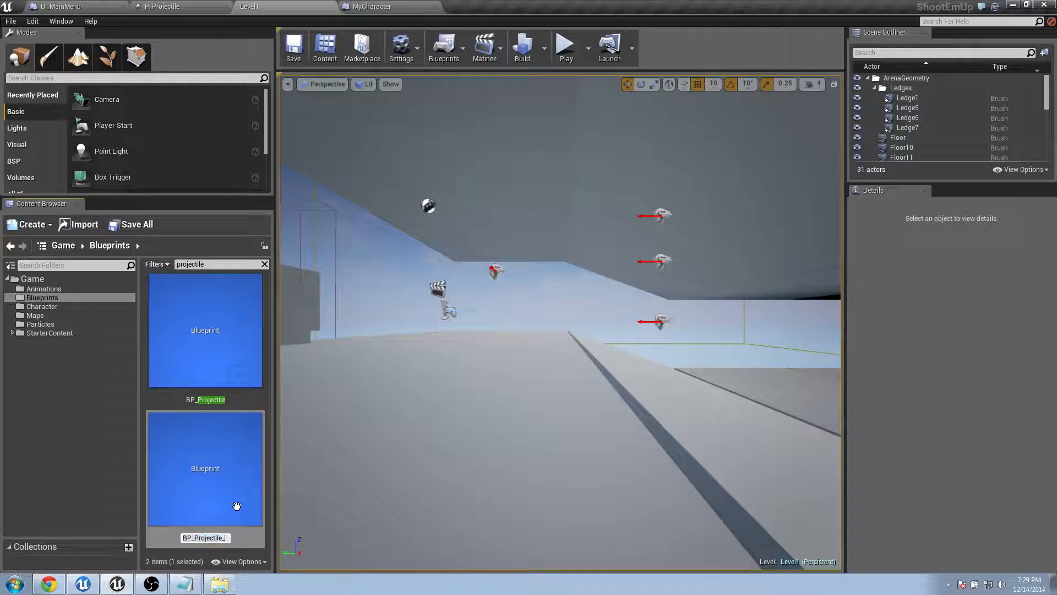
{"action": "type", "text": "sa."}
{"action": "key", "text": "BackSpace"}
{"action": "key", "text": "BackSpace"}
{"action": "key", "text": "BackSpace"}
{"action": "type", "text": "Missil"}
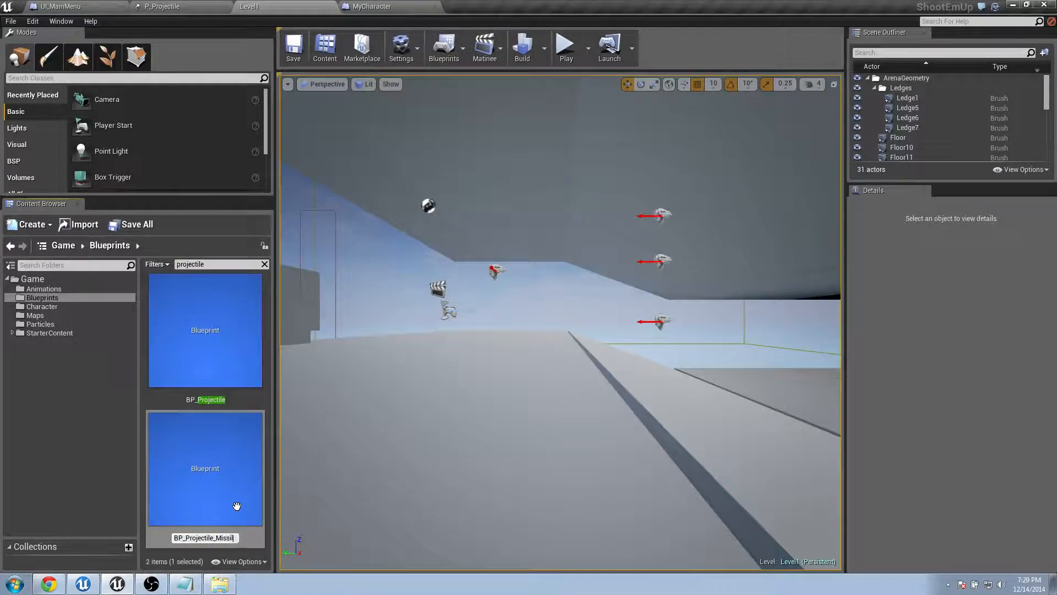
{"action": "type", "text": "e"}
{"action": "key", "text": "Return"}
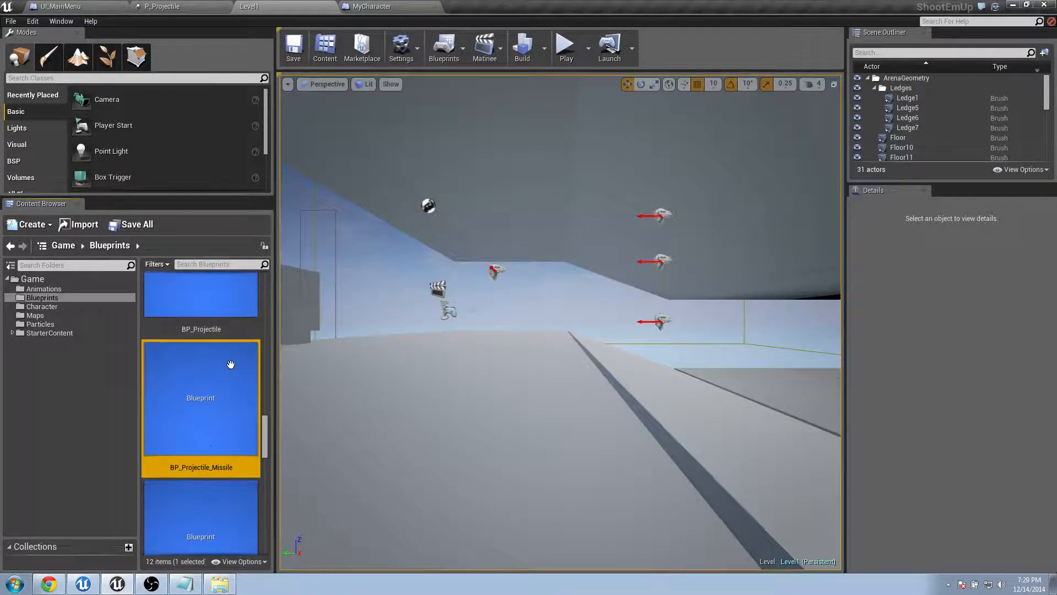
Create another child blueprint from BP_Projectile and close its editor.
{"action": "scroll", "coordinate": [231, 365], "scroll_direction": "up", "scroll_amount": 2}
{"action": "left_click", "coordinate": [218, 362]}
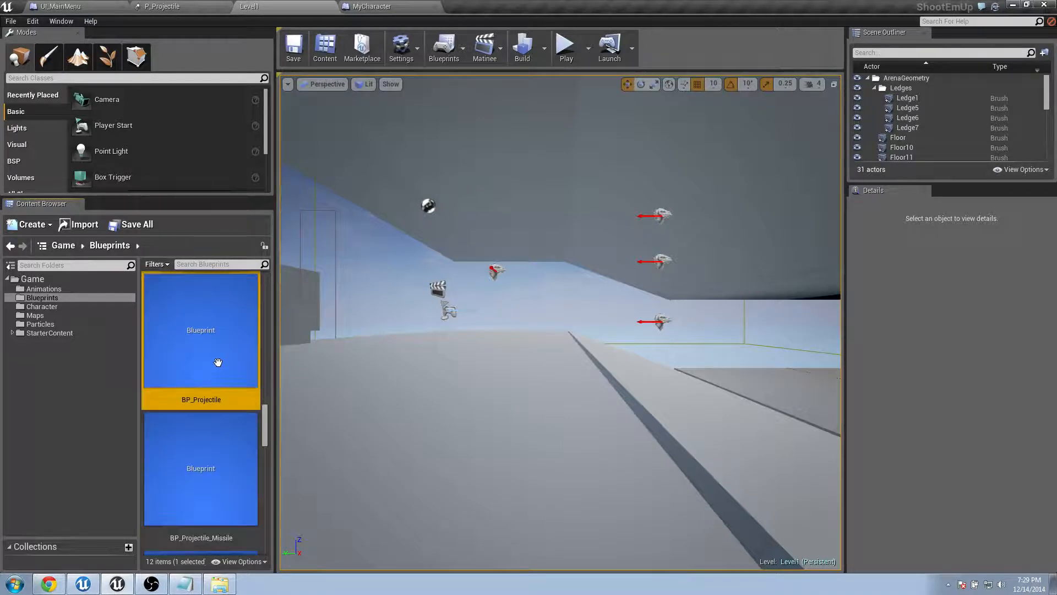
{"action": "right_click", "coordinate": [220, 362]}
{"action": "left_click", "coordinate": [182, 381]}
{"action": "right_click", "coordinate": [235, 365]}
{"action": "left_click", "coordinate": [312, 380]}
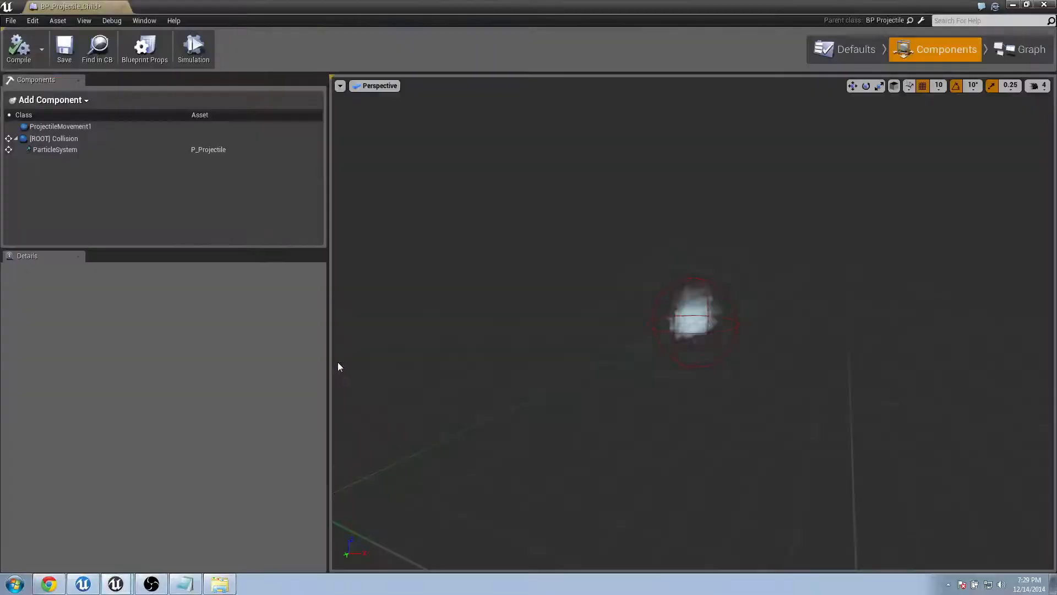
{"action": "left_click", "coordinate": [125, 7]}
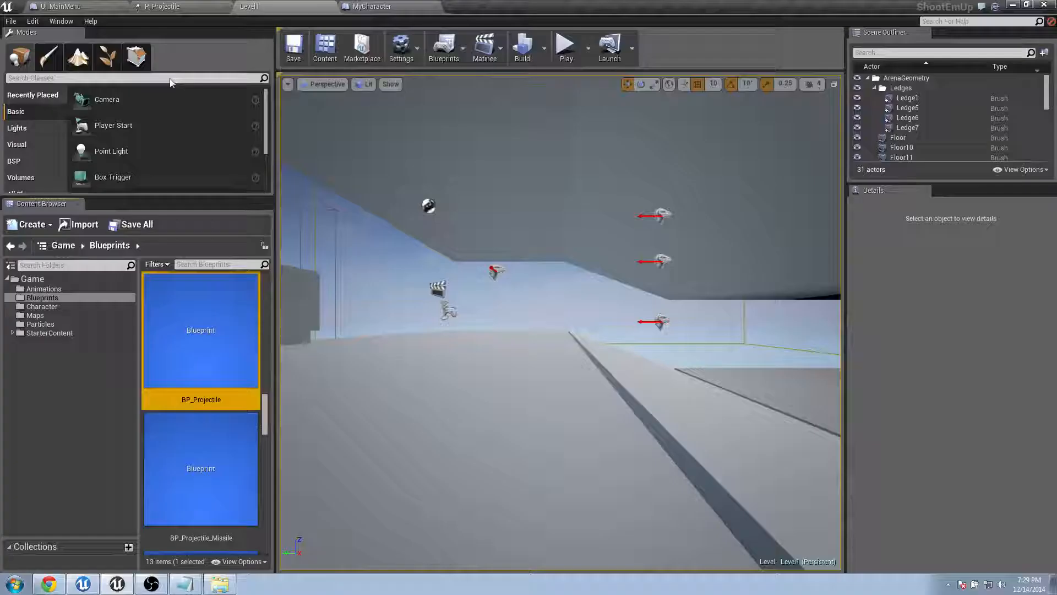
Filter the Blueprints folder by "projectile", shrink the thumbnails to a small scale and select BP_Projectile_Missile.
{"action": "left_click", "coordinate": [240, 561]}
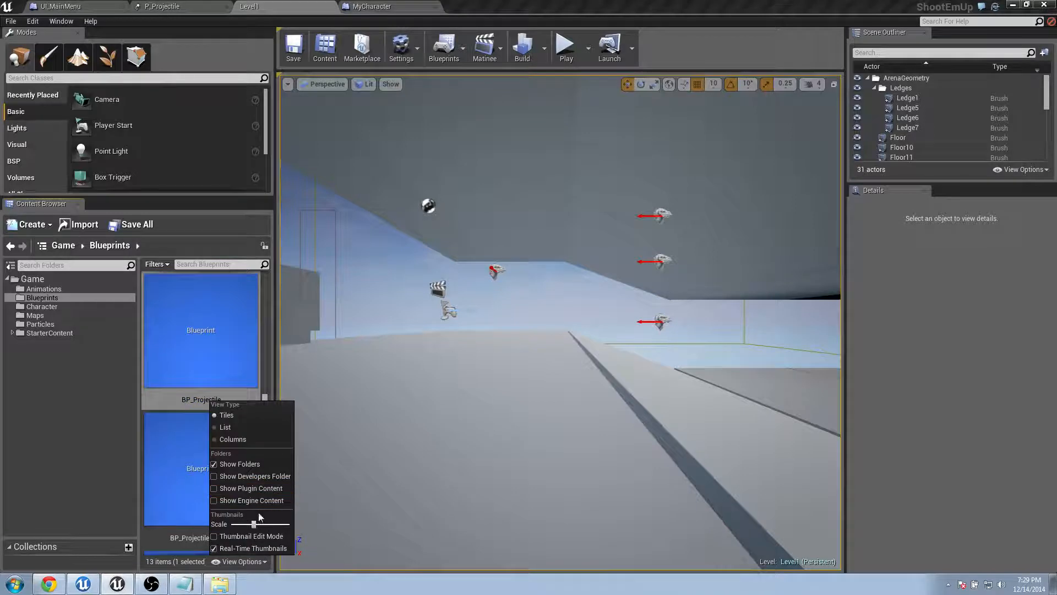
{"action": "left_click", "coordinate": [225, 267]}
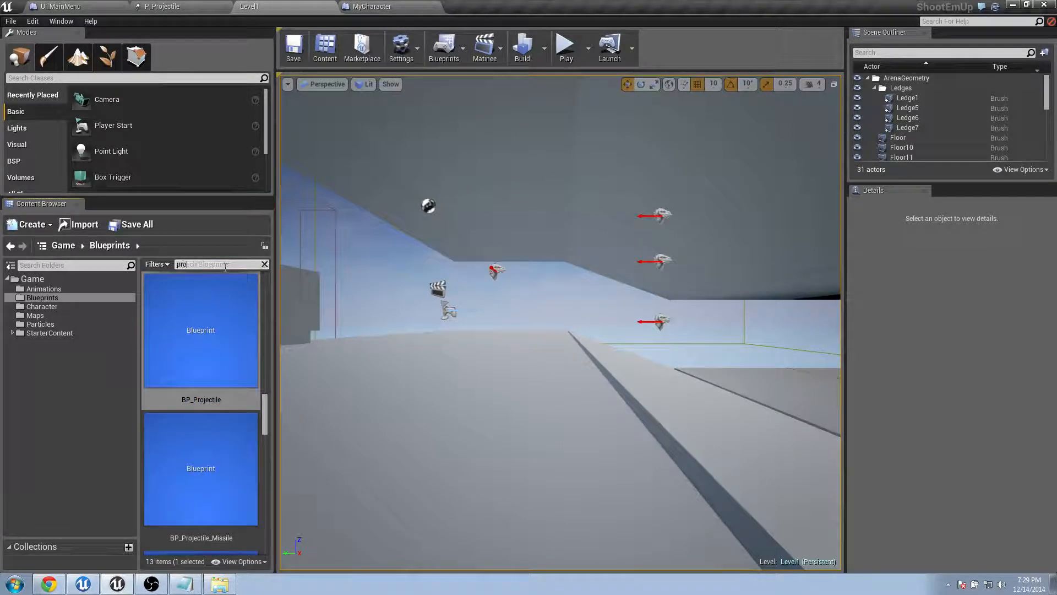
{"action": "type", "text": "projectile"}
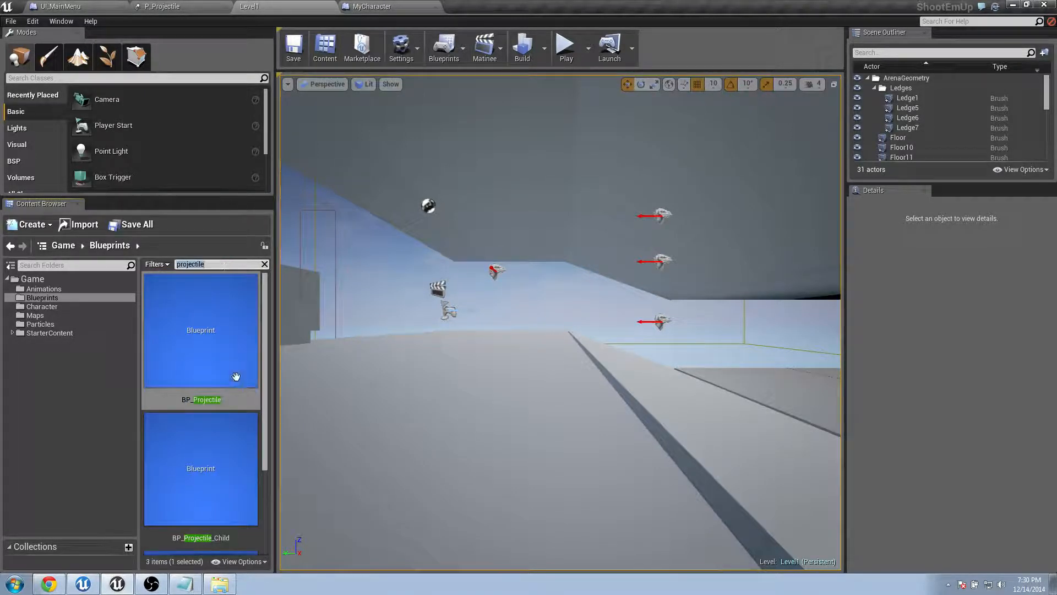
{"action": "left_click", "coordinate": [240, 561]}
{"action": "left_click_drag", "start_coordinate": [254, 524], "coordinate": [231, 523]}
{"action": "left_click", "coordinate": [242, 305]}
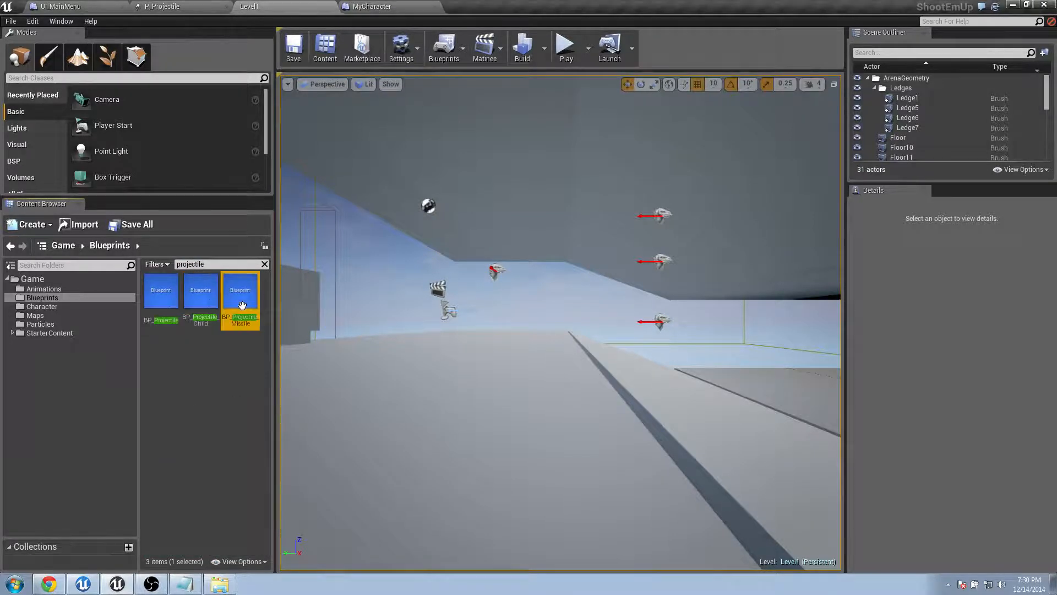
Rename the BP_Projectile_Child blueprint as BP_Projectile_Gun.
{"action": "left_click", "coordinate": [214, 321]}
{"action": "left_click", "coordinate": [212, 325]}
{"action": "left_click_drag", "start_coordinate": [205, 321], "coordinate": [223, 319]}
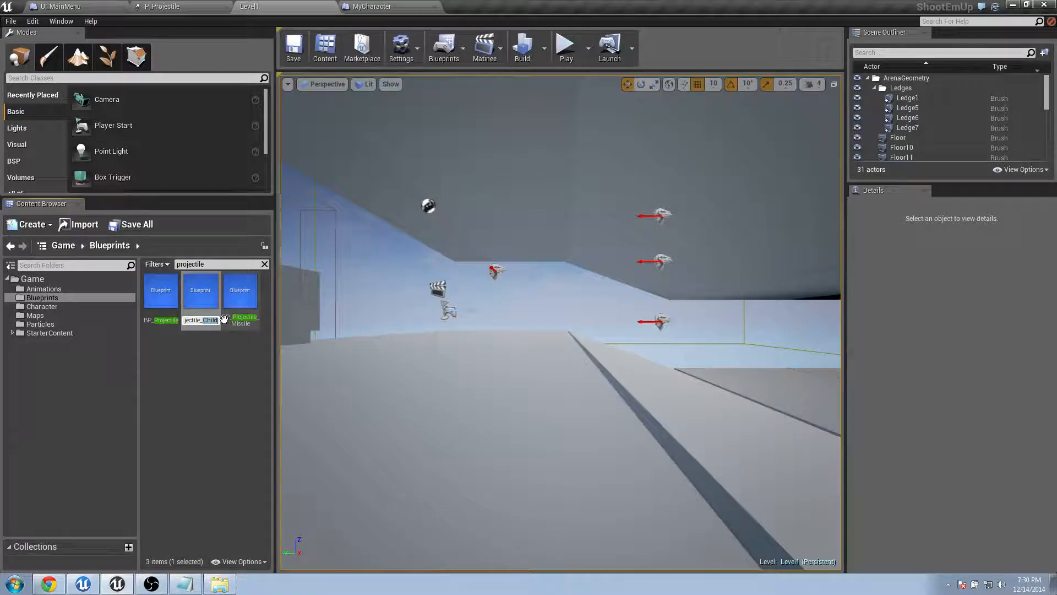
{"action": "type", "text": "Gun"}
{"action": "key", "text": "Return"}
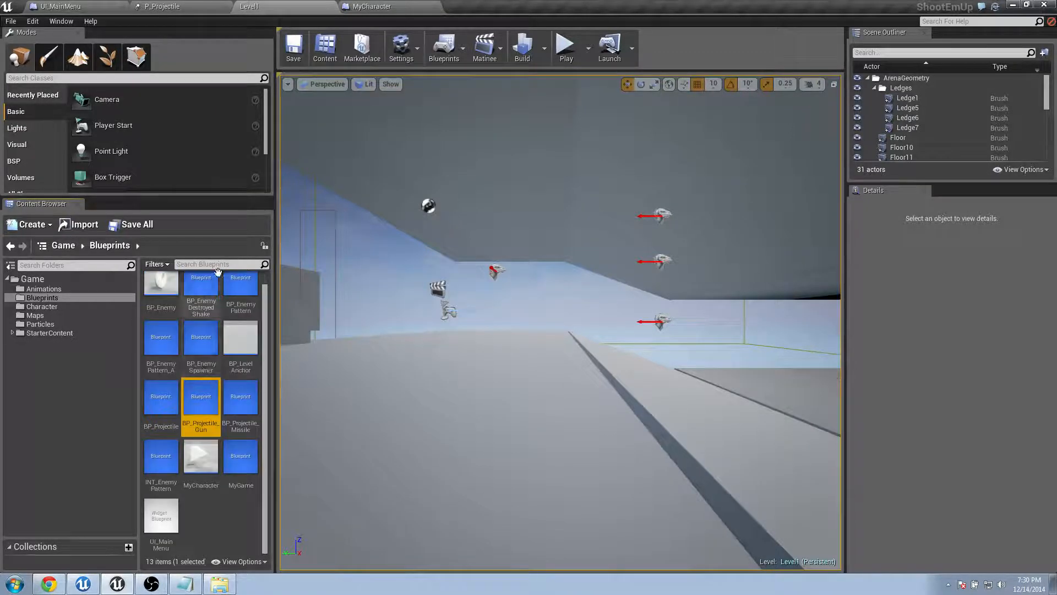
Filter the Blueprints folder by "Projectile" and look over the base, Gun and Missile projectile blueprints.
{"action": "left_click", "coordinate": [217, 264]}
{"action": "type", "text": "Projecti"}
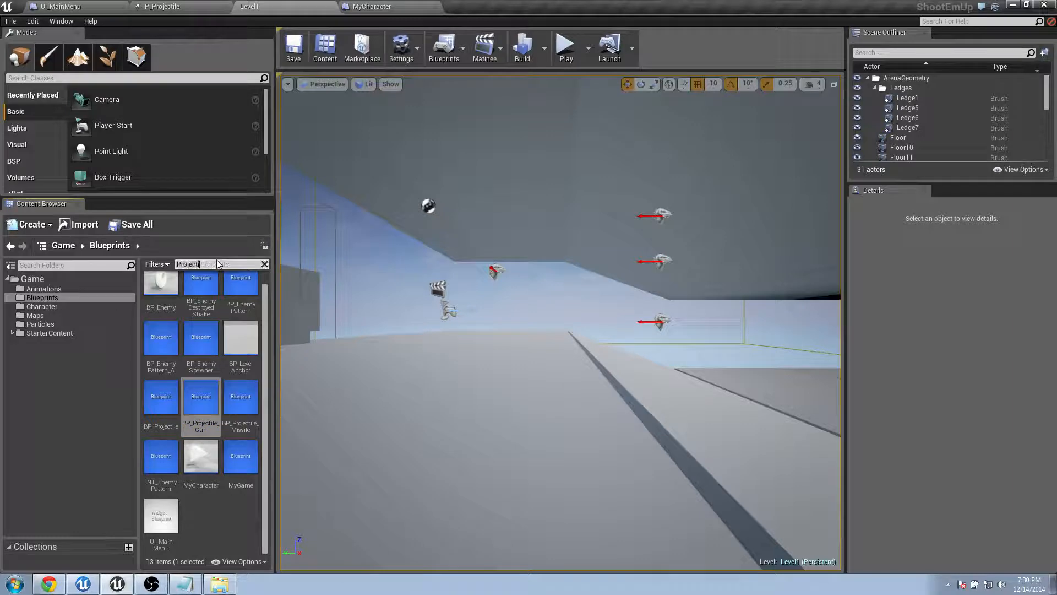
{"action": "type", "text": "le"}
{"action": "left_click", "coordinate": [171, 321]}
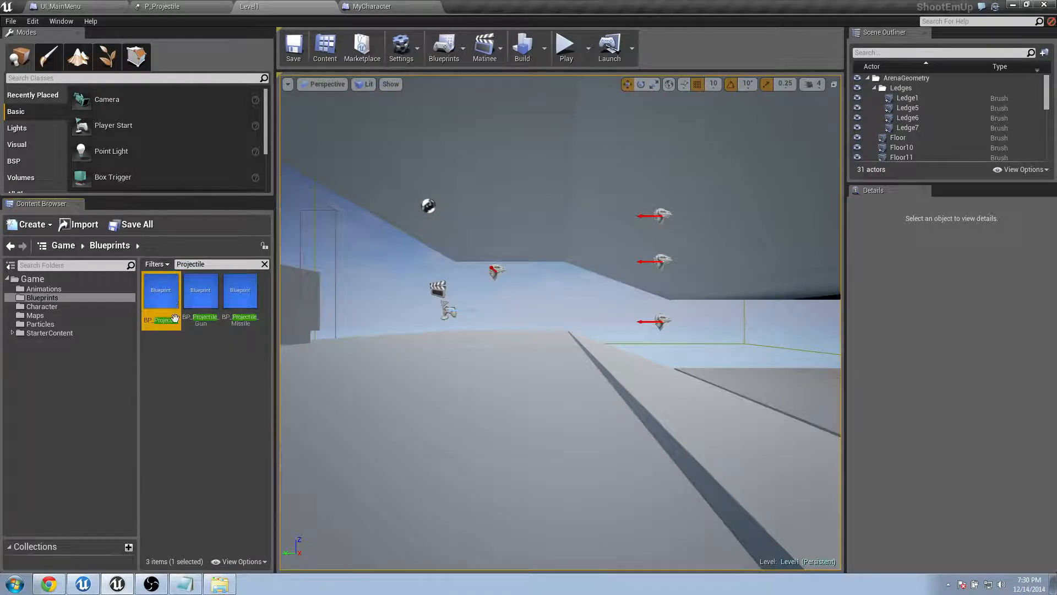
{"action": "left_click", "coordinate": [201, 300]}
{"action": "left_click", "coordinate": [240, 300]}
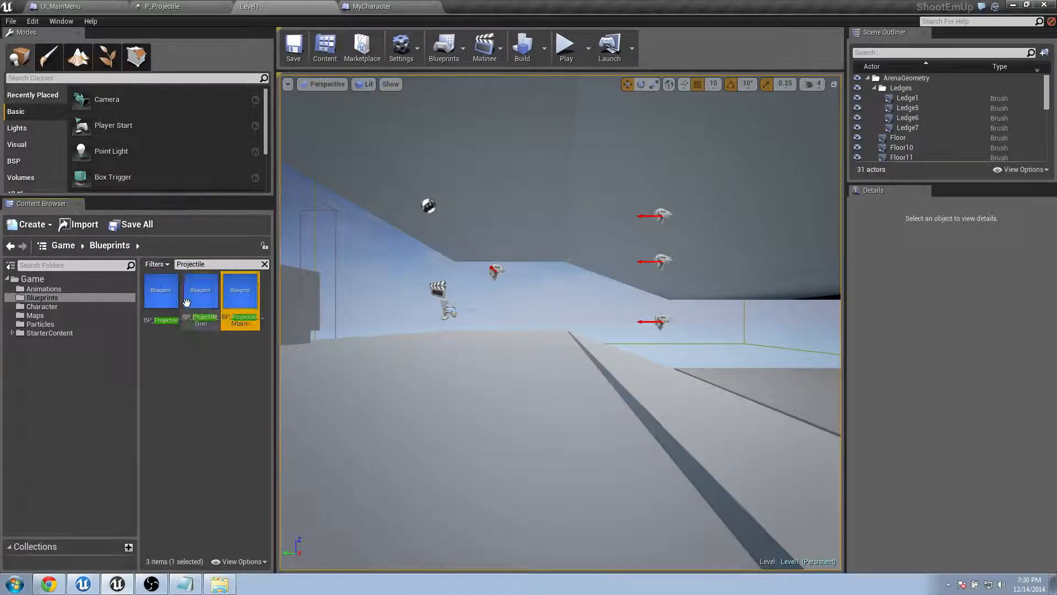
Cut the ParticleSystem component out of the BP_Projectile blueprint and save the blueprint.
{"action": "double_click", "coordinate": [161, 294]}
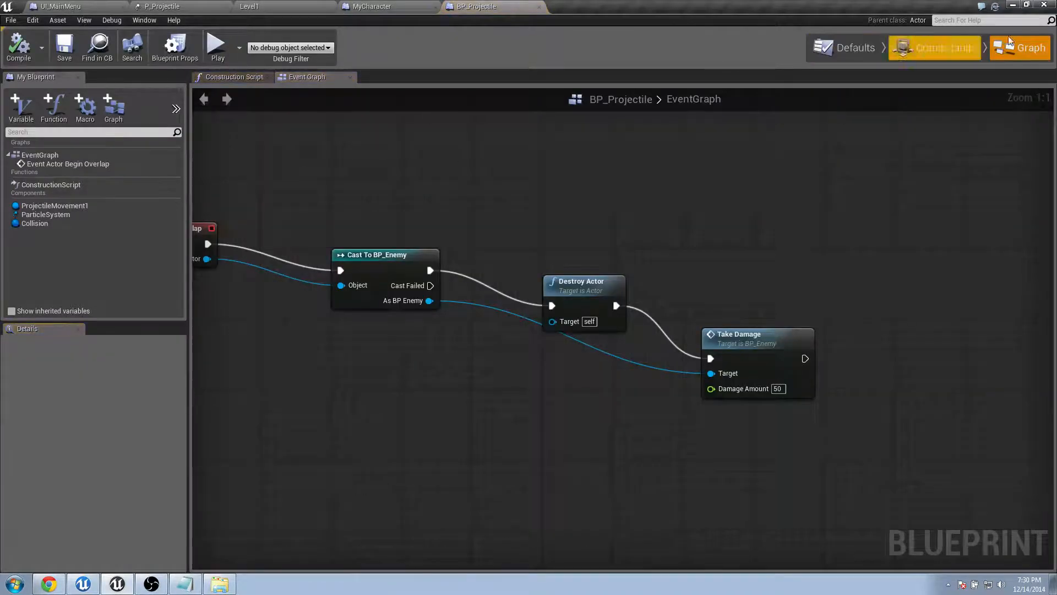
{"action": "left_click", "coordinate": [934, 48]}
{"action": "left_click", "coordinate": [90, 149]}
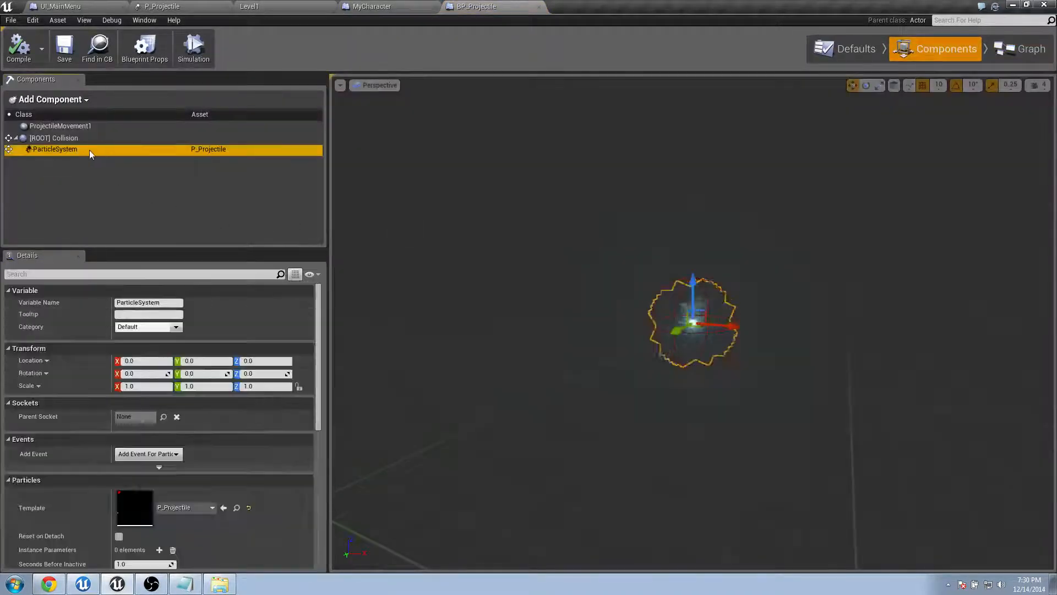
{"action": "right_click", "coordinate": [92, 148]}
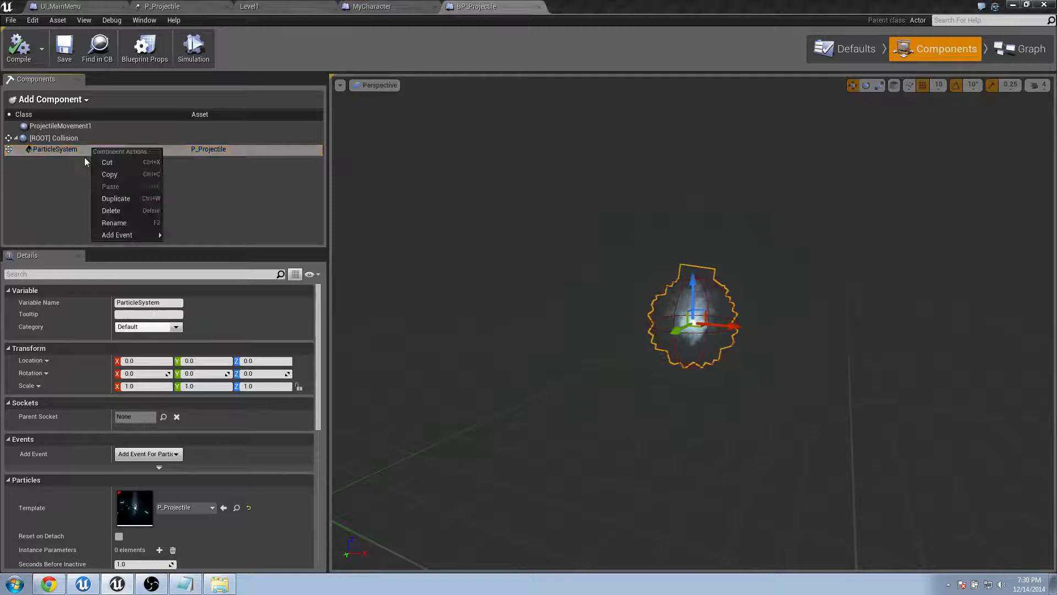
{"action": "left_click", "coordinate": [113, 163]}
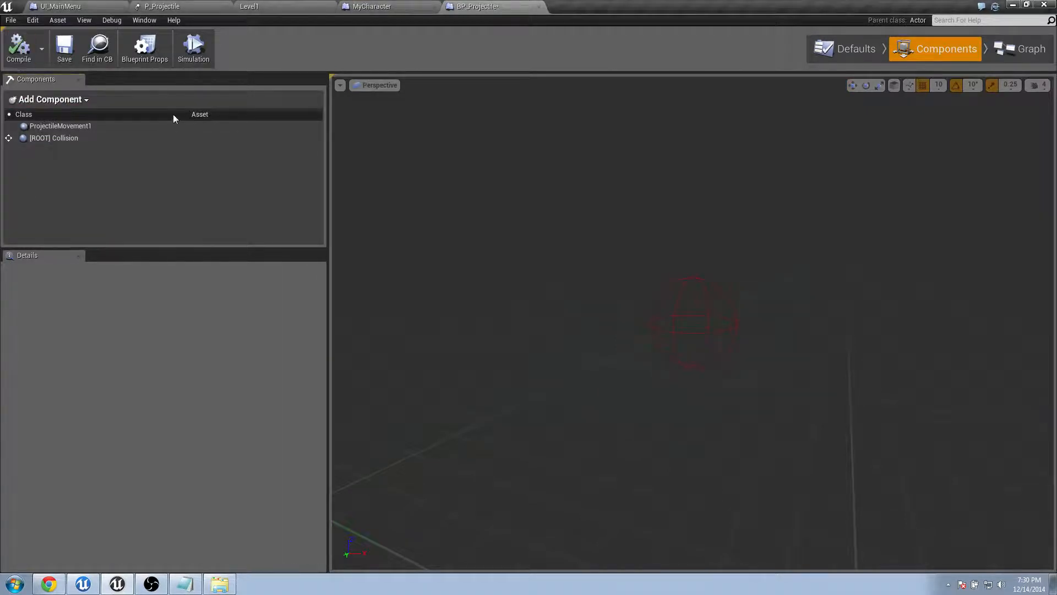
{"action": "key", "text": "ctrl+s"}
Open BP_Projectile_Gun from the Level1 content browser and paste the cut particle system component under its Collision root.
{"action": "left_click", "coordinate": [160, 6]}
{"action": "left_click", "coordinate": [99, 6]}
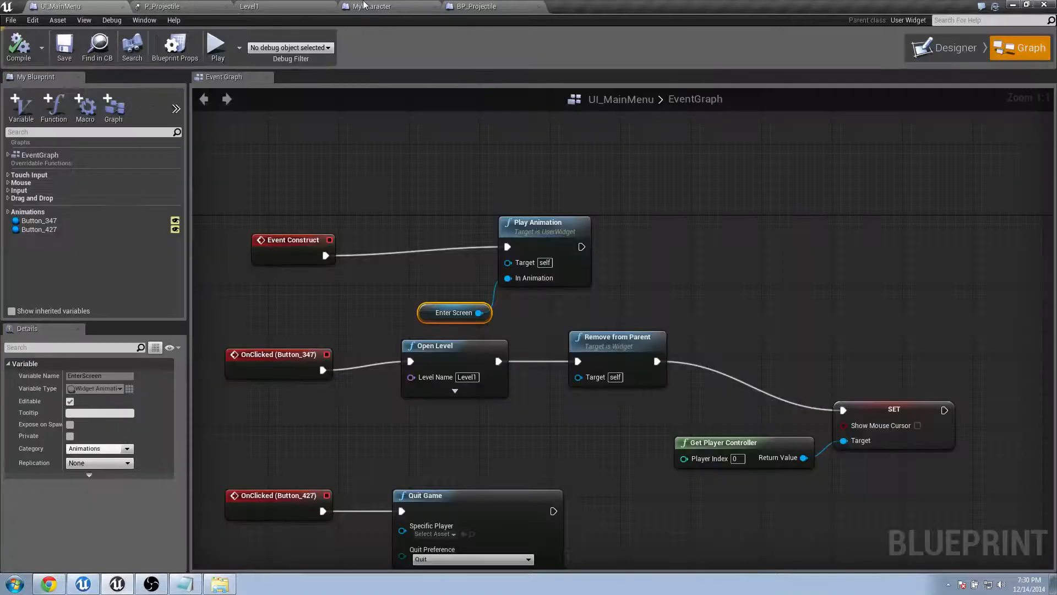
{"action": "left_click", "coordinate": [287, 6]}
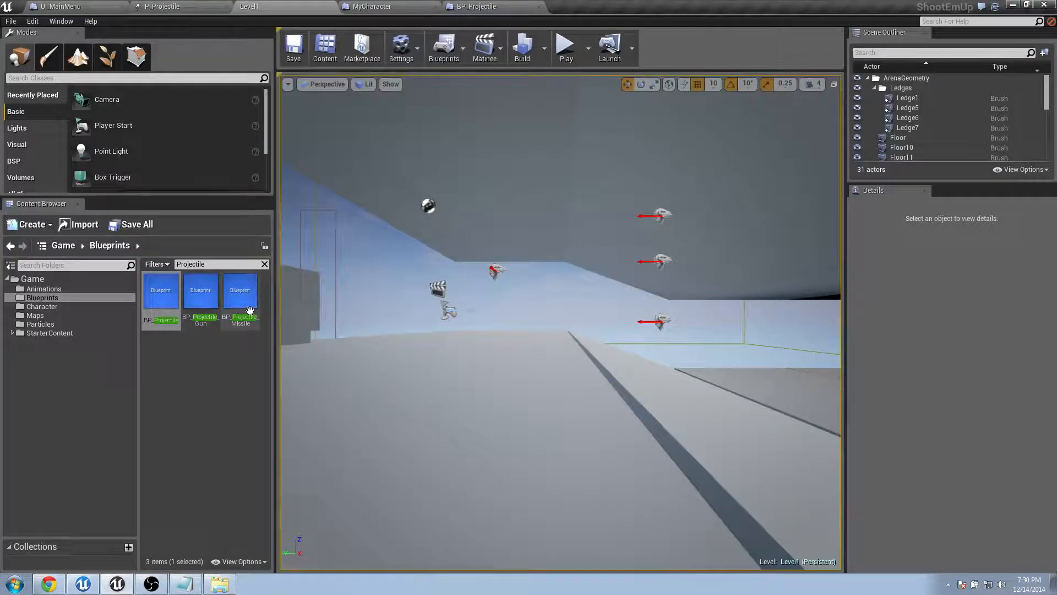
{"action": "double_click", "coordinate": [200, 295]}
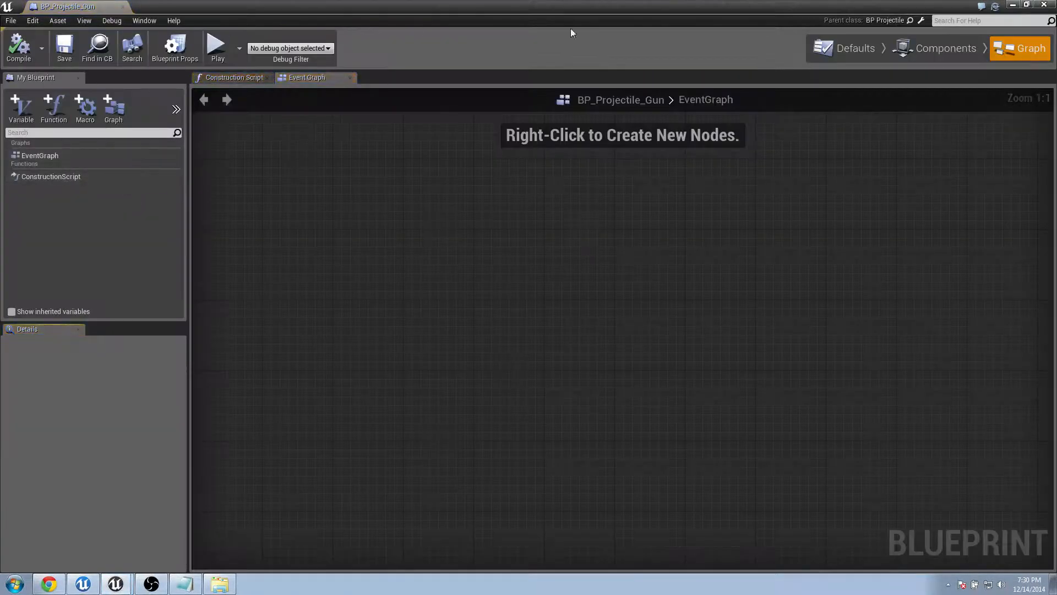
{"action": "left_click", "coordinate": [925, 51]}
{"action": "left_click", "coordinate": [101, 140]}
{"action": "right_click", "coordinate": [101, 140]}
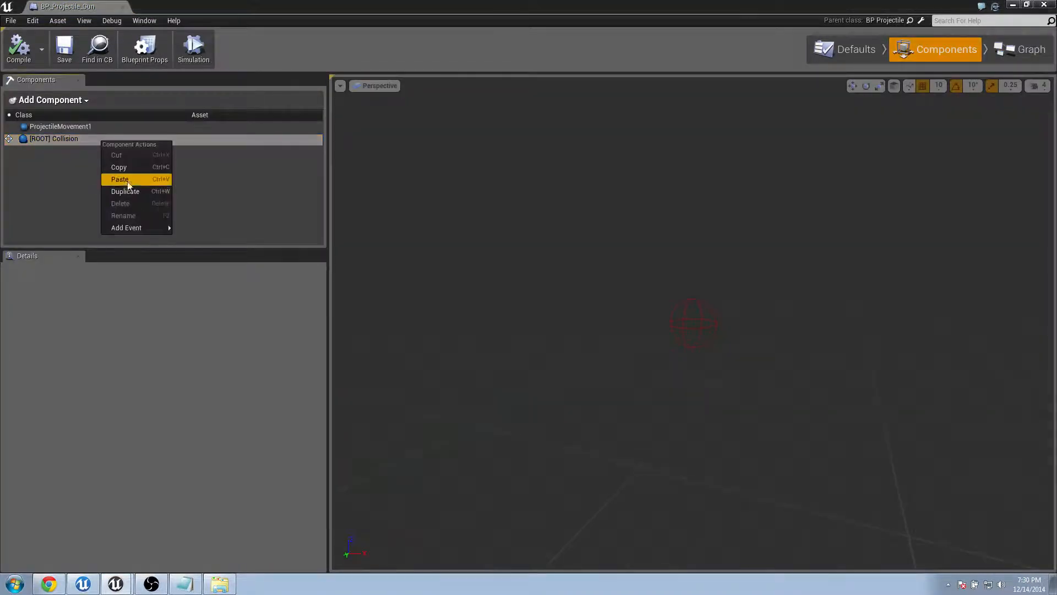
{"action": "left_click", "coordinate": [133, 184]}
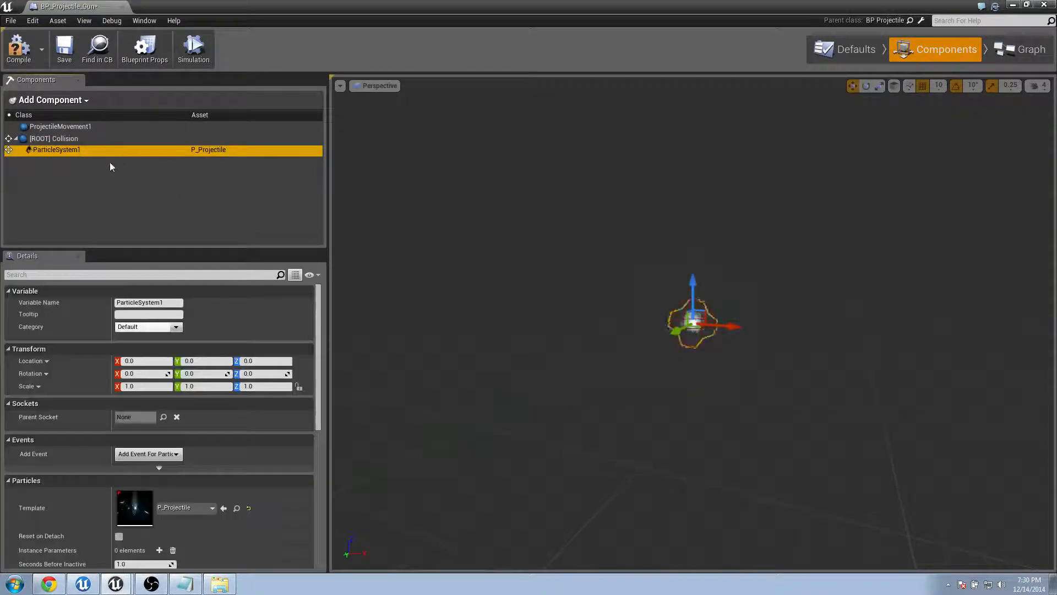
Compile the BP_Projectile_Gun blueprint and close its editor.
{"action": "left_click", "coordinate": [81, 153]}
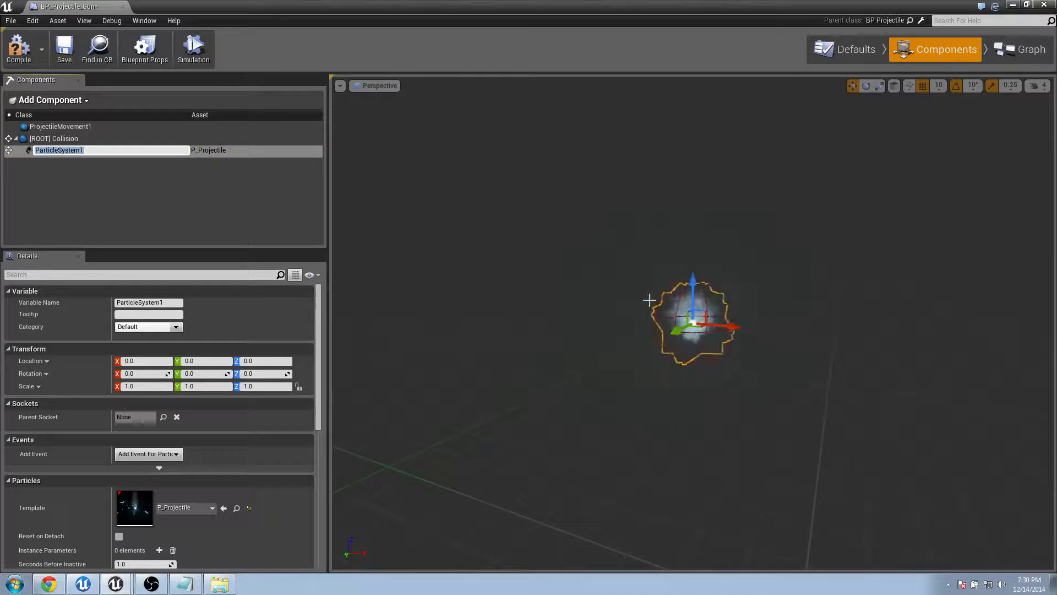
{"action": "left_click", "coordinate": [20, 54]}
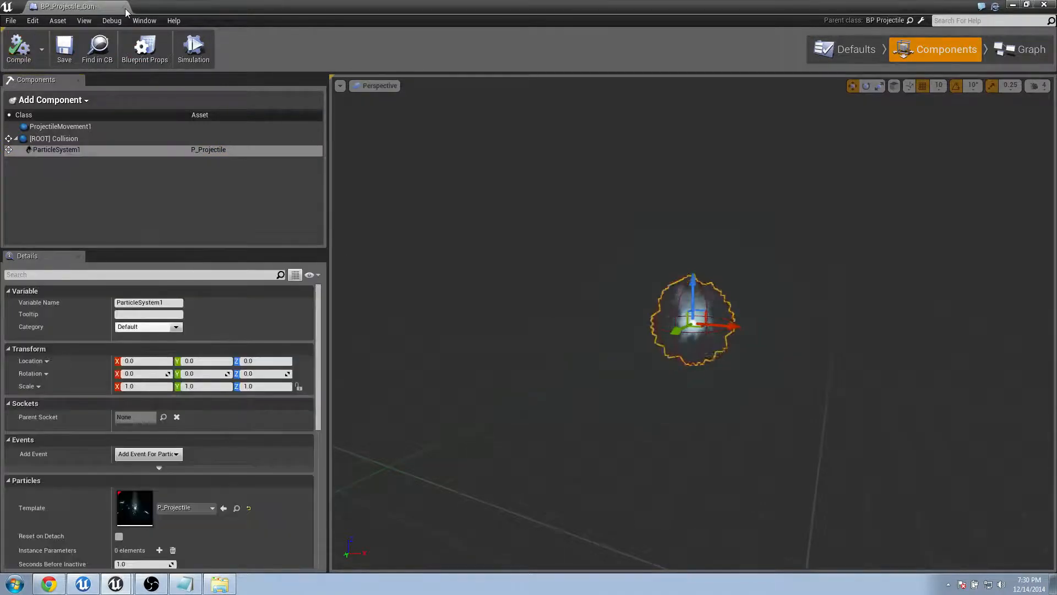
{"action": "left_click", "coordinate": [125, 8]}
Duplicate the P_Projectile particle system in the Particles folder and name the copy P_Projectile_Missile.
{"action": "left_click", "coordinate": [40, 323]}
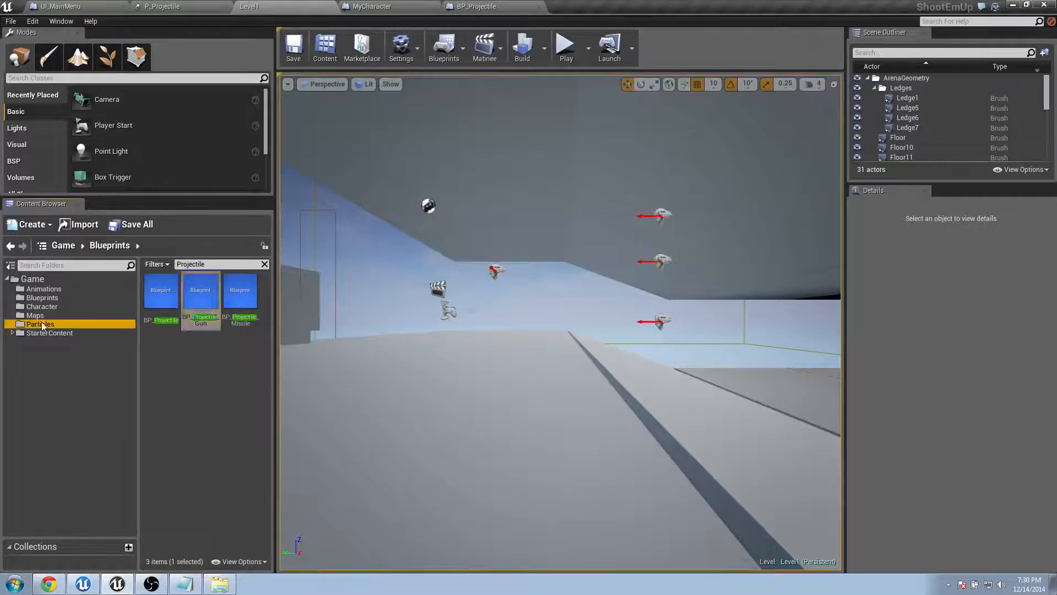
{"action": "right_click", "coordinate": [165, 296]}
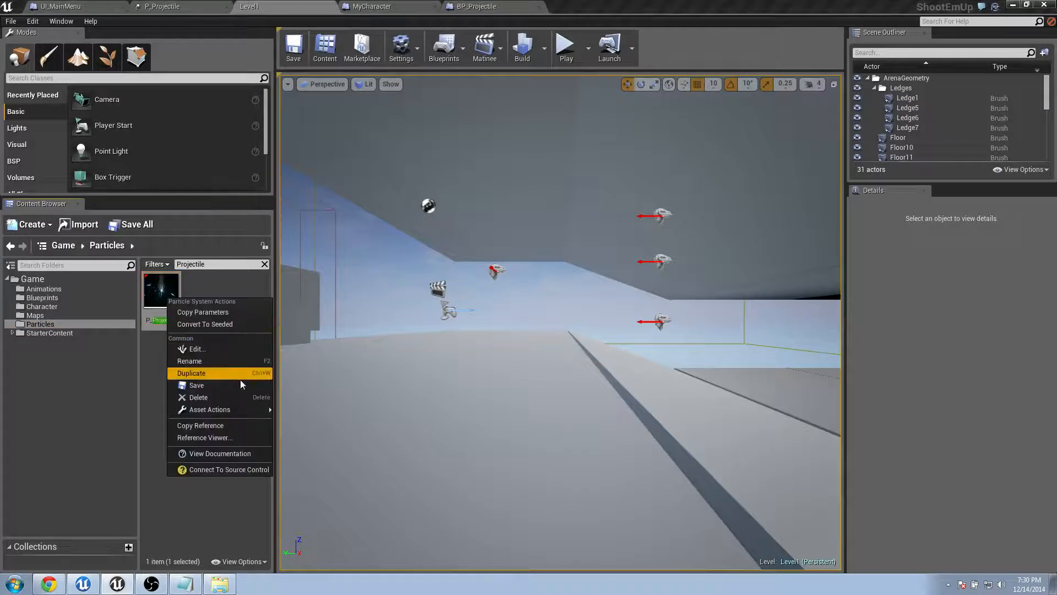
{"action": "left_click", "coordinate": [239, 373]}
{"action": "type", "text": "P_Missil"}
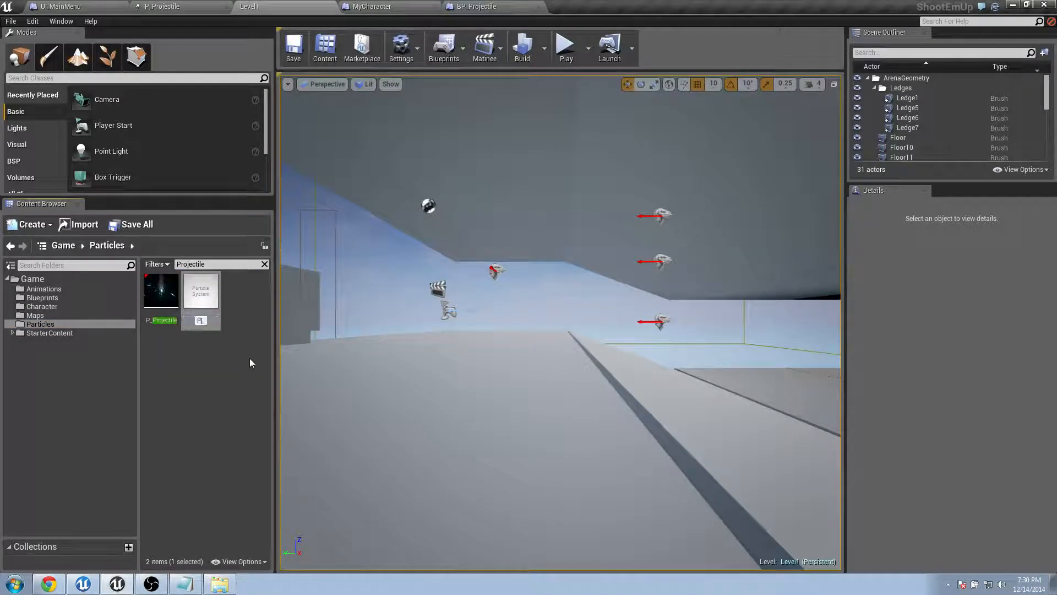
{"action": "key", "text": "BackSpace"}
{"action": "key", "text": "BackSpace"}
{"action": "key", "text": "BackSpace"}
{"action": "key", "text": "BackSpace"}
{"action": "key", "text": "BackSpace"}
{"action": "key", "text": "BackSpace"}
{"action": "type", "text": "Projectile_Missile"}
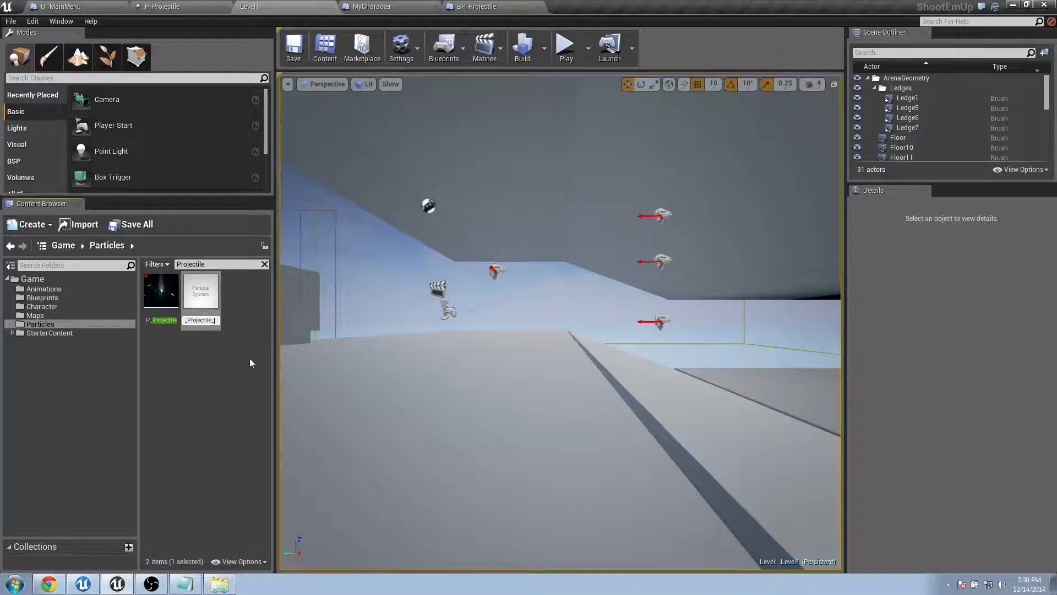
{"action": "key", "text": "Return"}
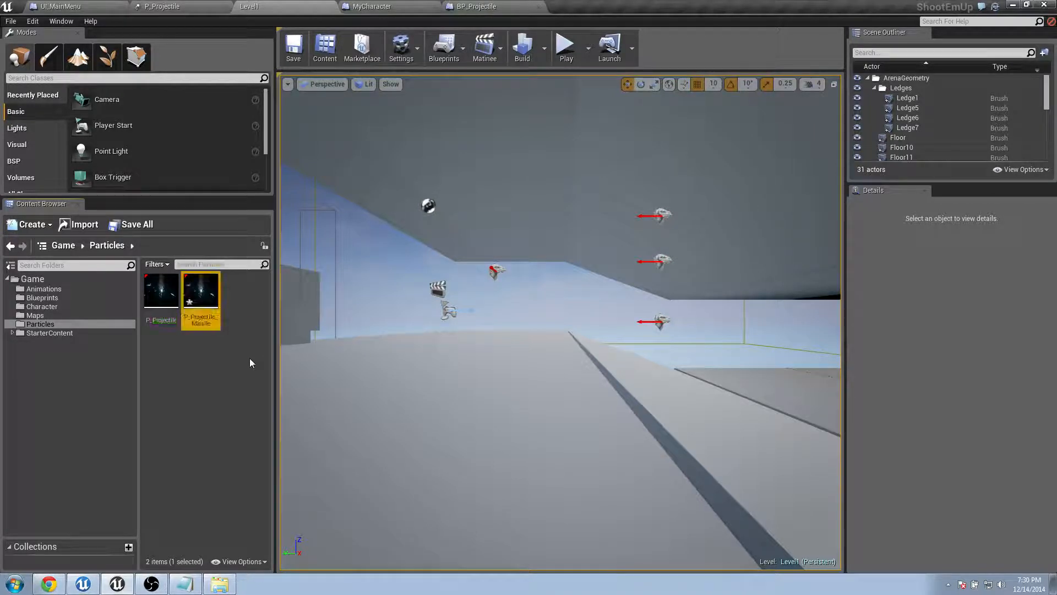
Open P_Projectile_Missile and set the material in the Spark burst emitter's Required module to M_Radial_Gradient.
{"action": "double_click", "coordinate": [211, 310]}
{"action": "left_click", "coordinate": [576, 151]}
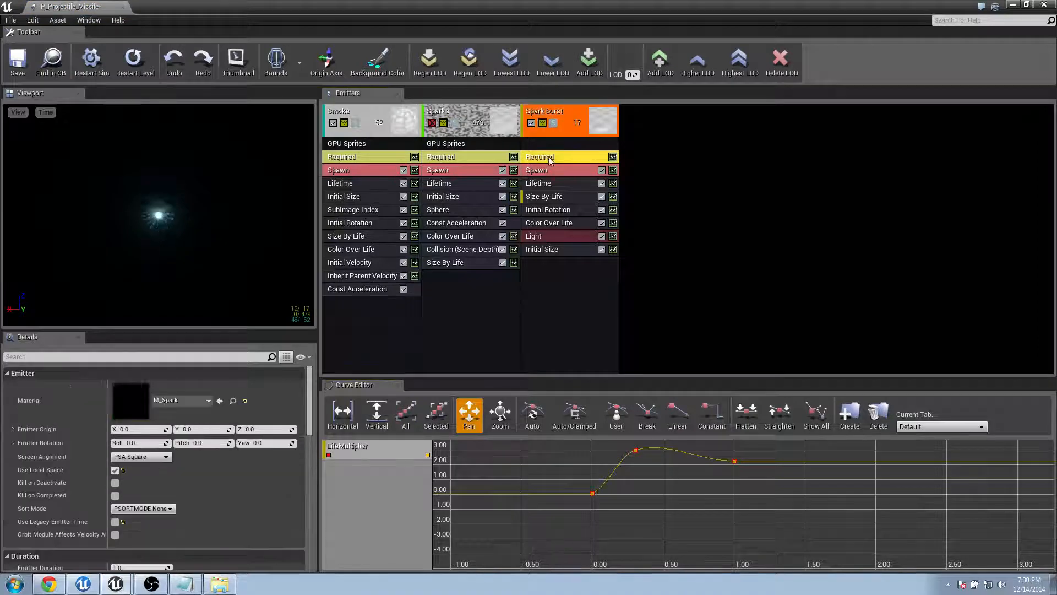
{"action": "left_click", "coordinate": [168, 402]}
{"action": "type", "text": "gradient"}
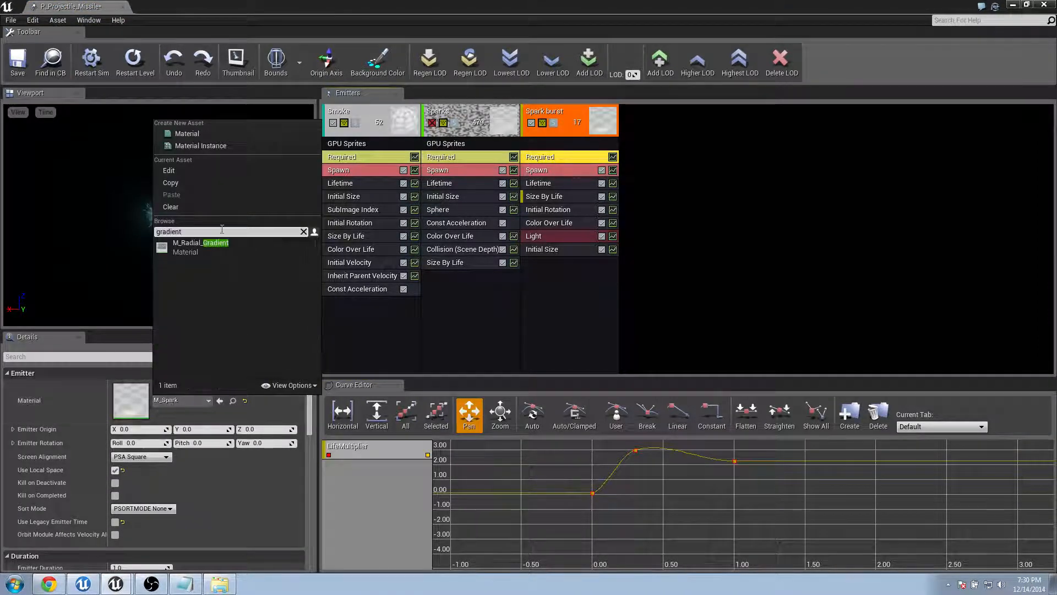
{"action": "left_click", "coordinate": [211, 249]}
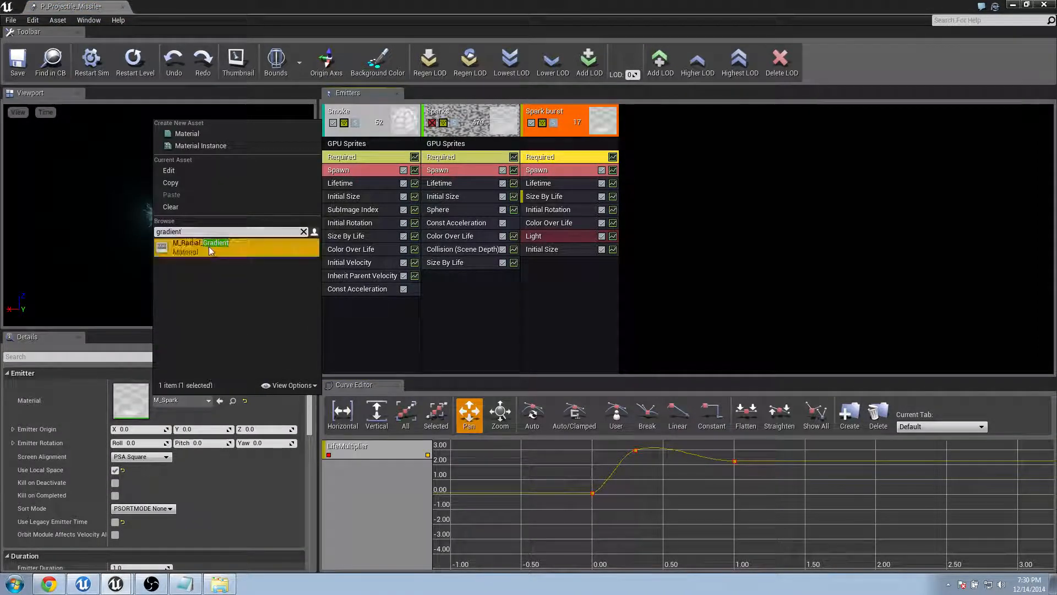
{"action": "scroll", "coordinate": [193, 224], "scroll_direction": "up", "scroll_amount": 3}
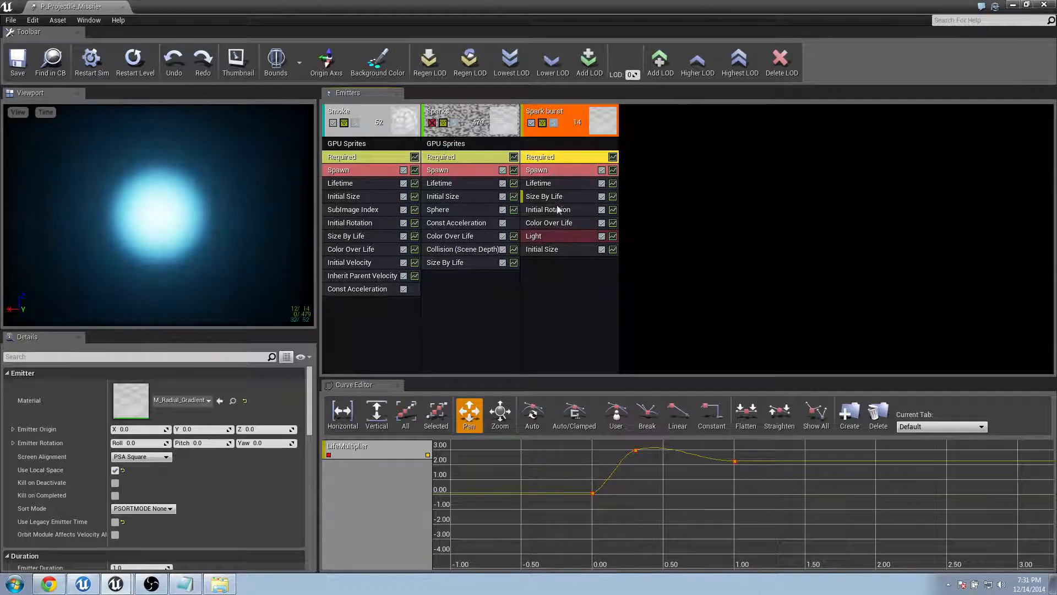
Change the Spark burst emitter's Color Over Life constant to red, with R 20, G 0 and B about 0.398.
{"action": "left_click", "coordinate": [556, 223]}
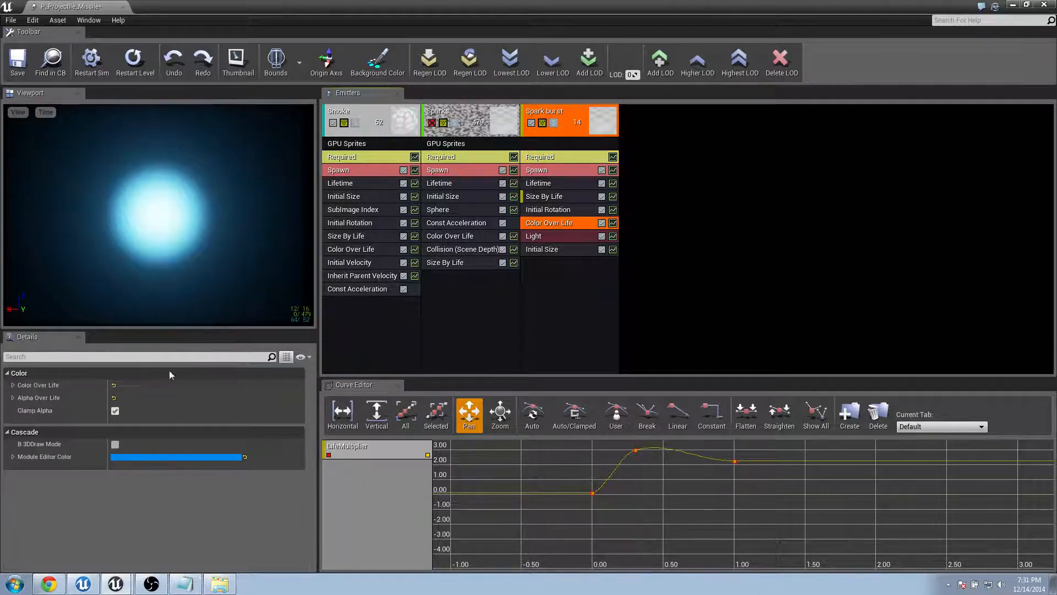
{"action": "left_click", "coordinate": [13, 385]}
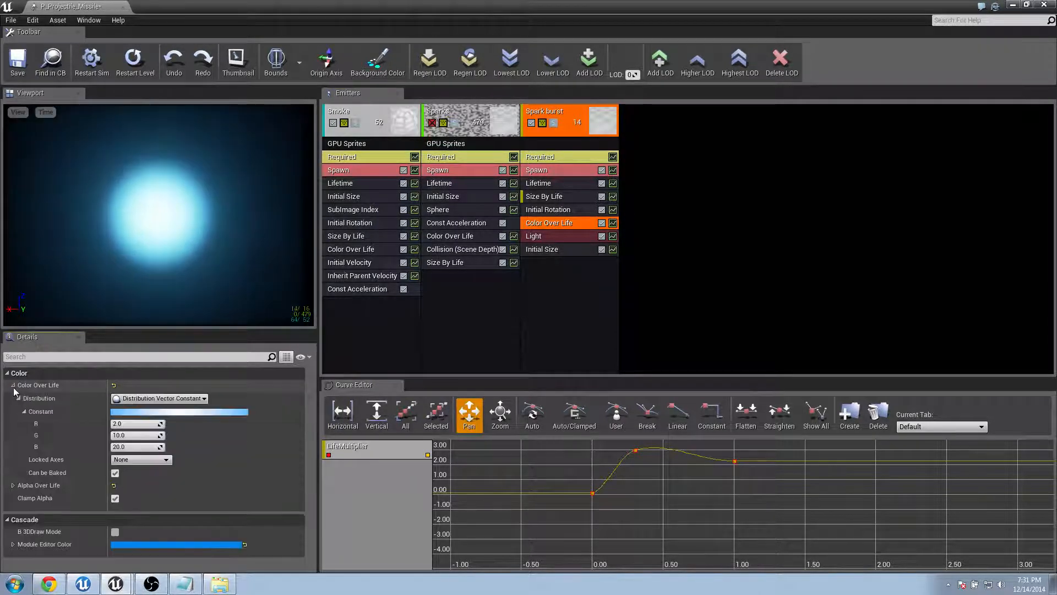
{"action": "left_click", "coordinate": [167, 412]}
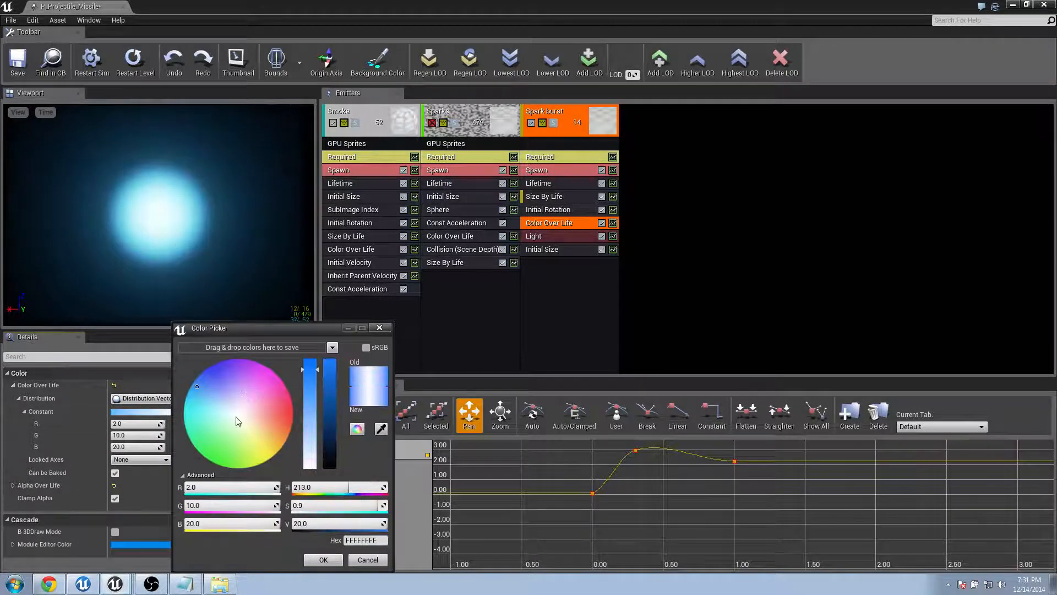
{"action": "left_click_drag", "start_coordinate": [247, 418], "coordinate": [319, 412]}
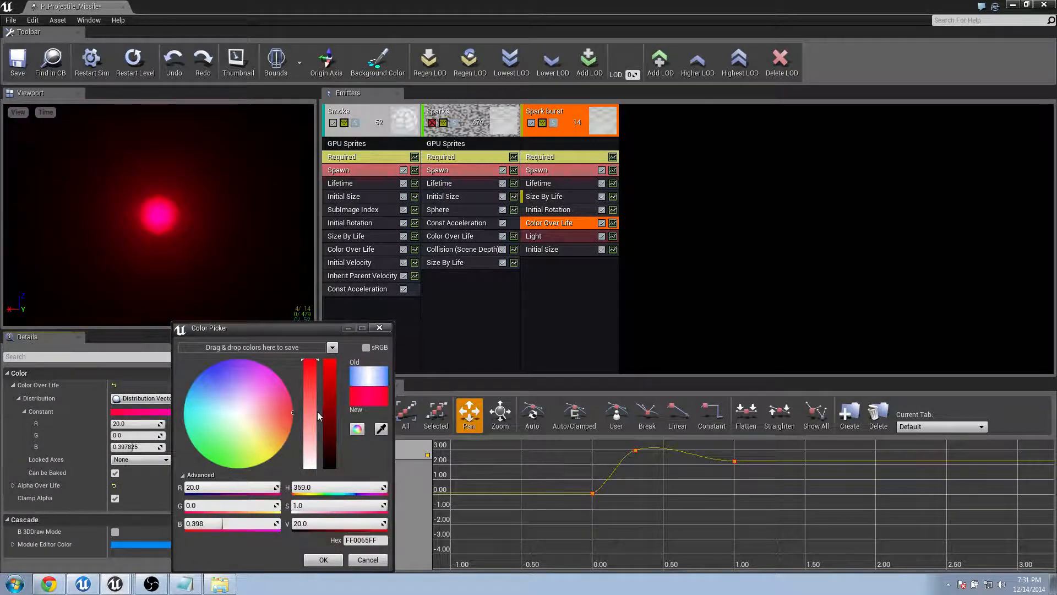
{"action": "left_click", "coordinate": [379, 328]}
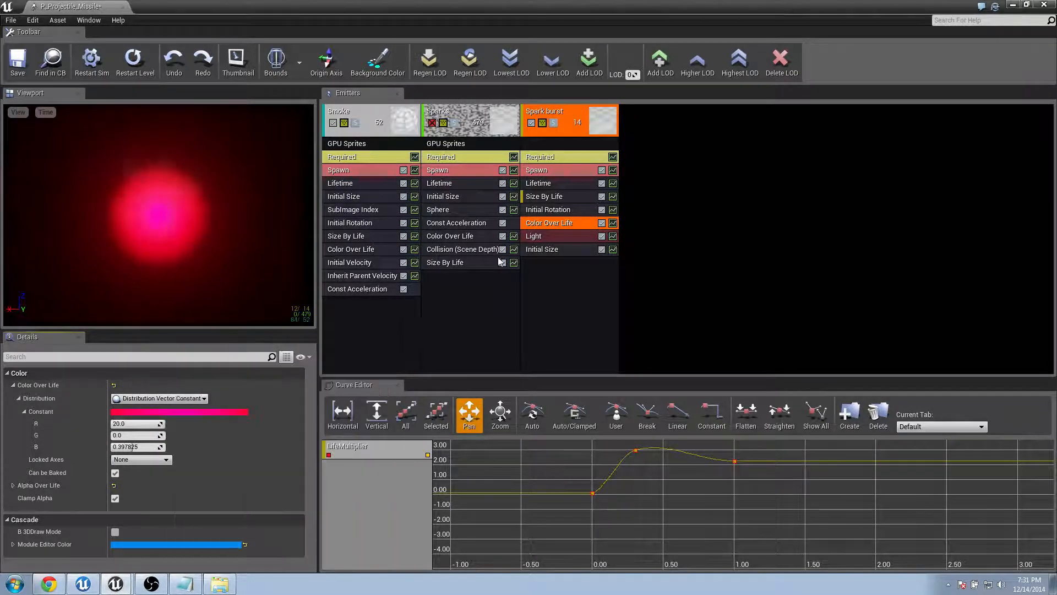
Set the green value of the Spark burst's Color Over Life constant to 1 and save the particle system.
{"action": "left_click", "coordinate": [135, 436]}
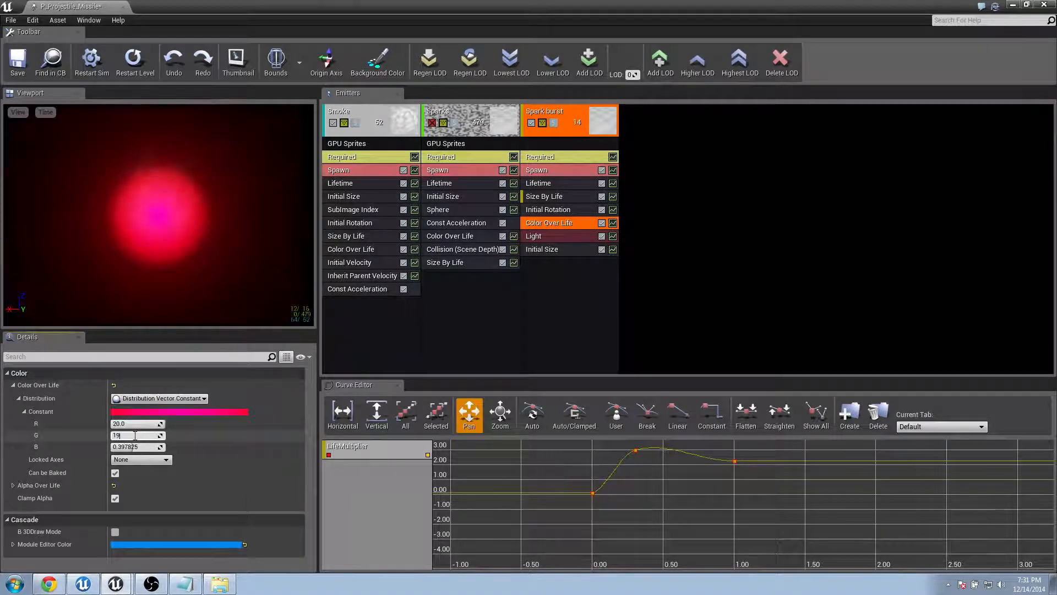
{"action": "type", "text": "1"}
{"action": "key", "text": "Return"}
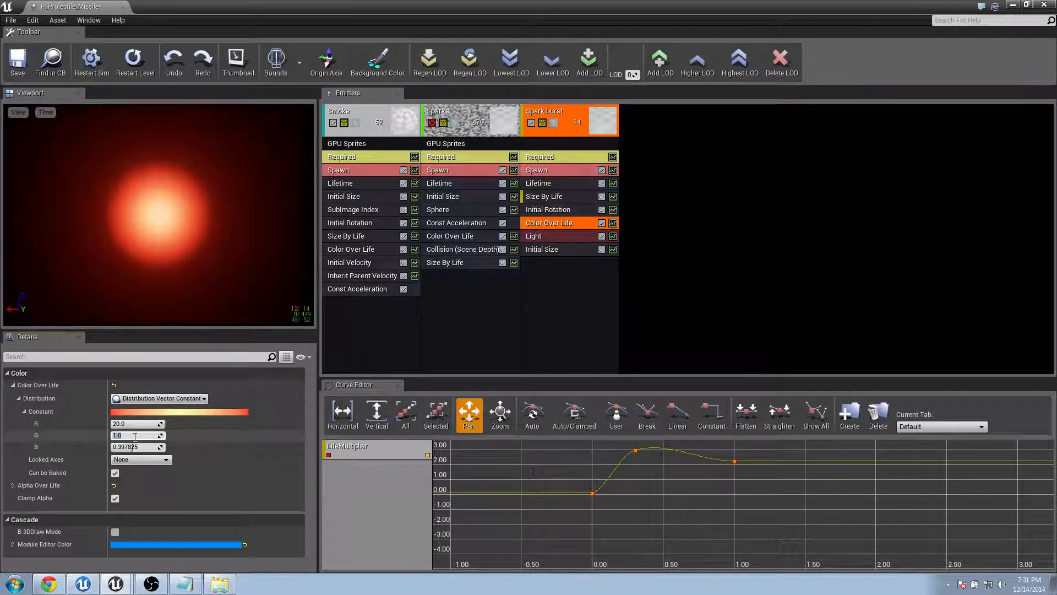
{"action": "left_click", "coordinate": [18, 59]}
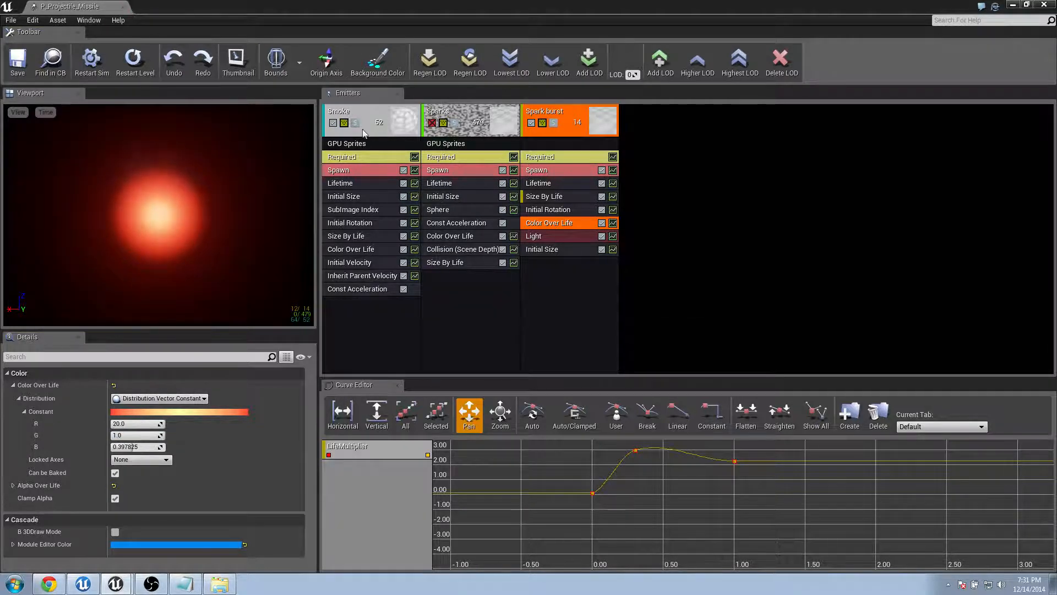
Disable the Smoke emitter in P_Projectile_Missile and save the particle system.
{"action": "left_click", "coordinate": [333, 123]}
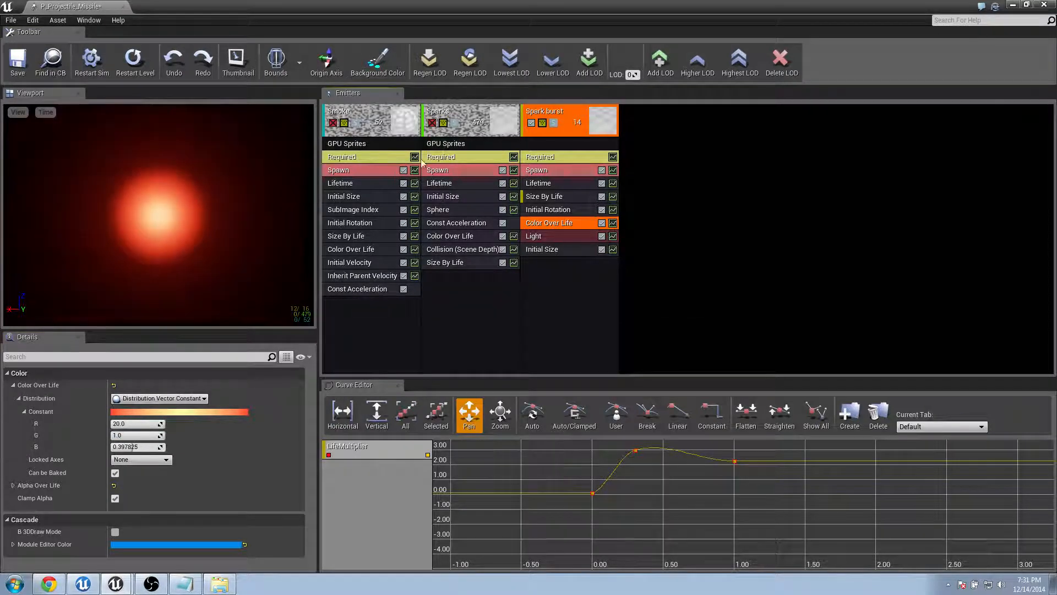
{"action": "left_click", "coordinate": [18, 59]}
Set the Spark burst emitter's Initial Size constant to 35 on X, Y and Z.
{"action": "left_click", "coordinate": [567, 197]}
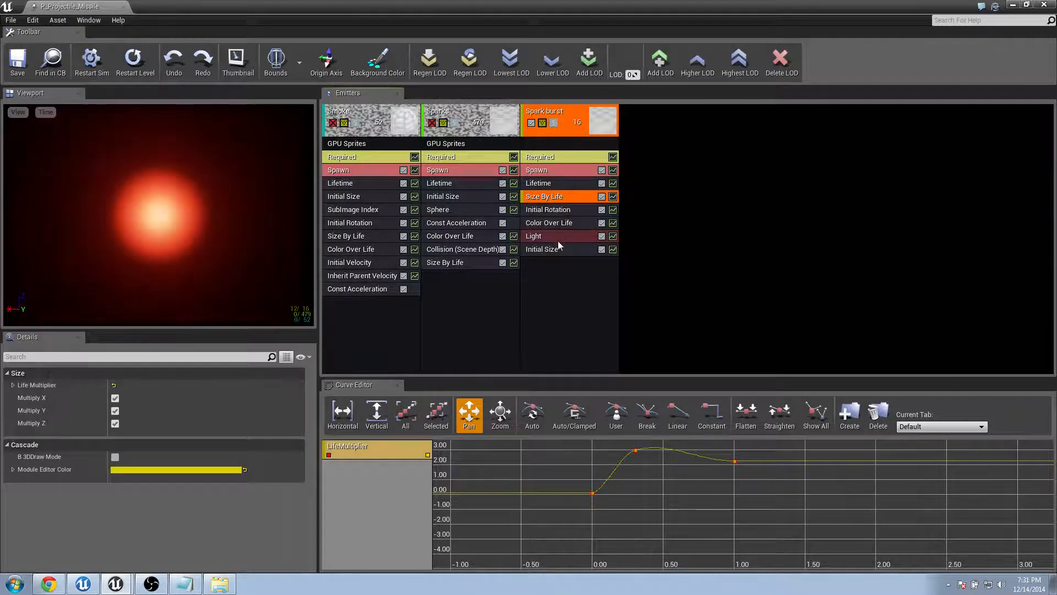
{"action": "left_click", "coordinate": [556, 250]}
{"action": "left_click", "coordinate": [13, 385]}
{"action": "left_click", "coordinate": [135, 425]}
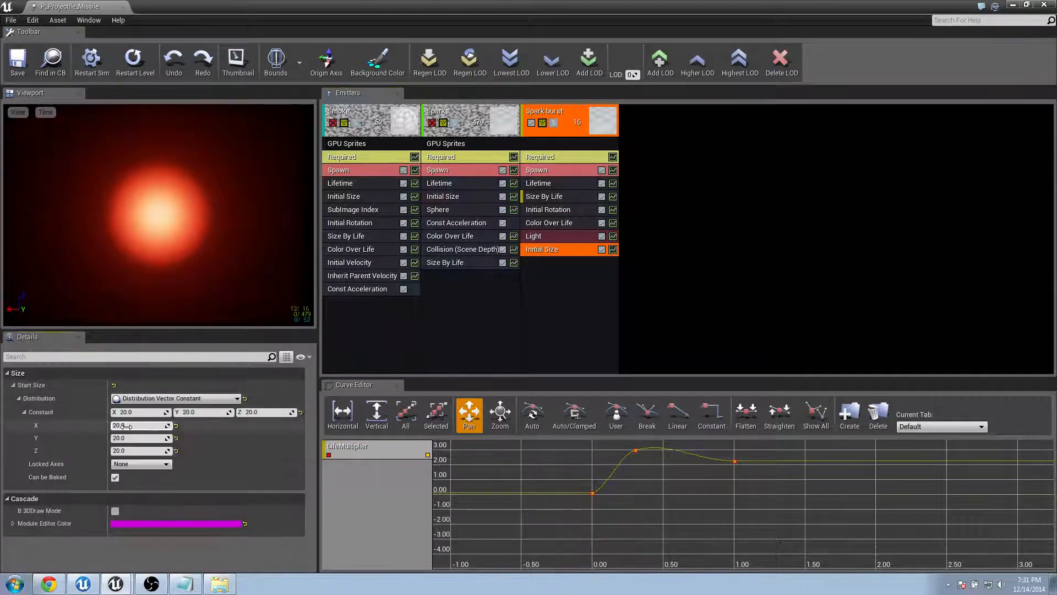
{"action": "key", "text": "Tab"}
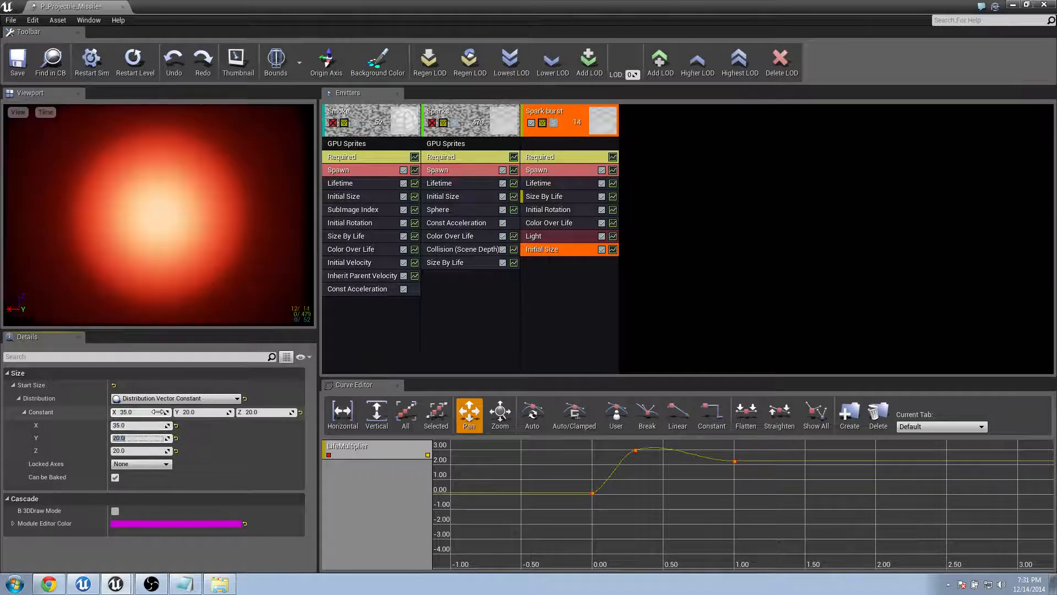
{"action": "type", "text": "35"}
{"action": "key", "text": "Tab"}
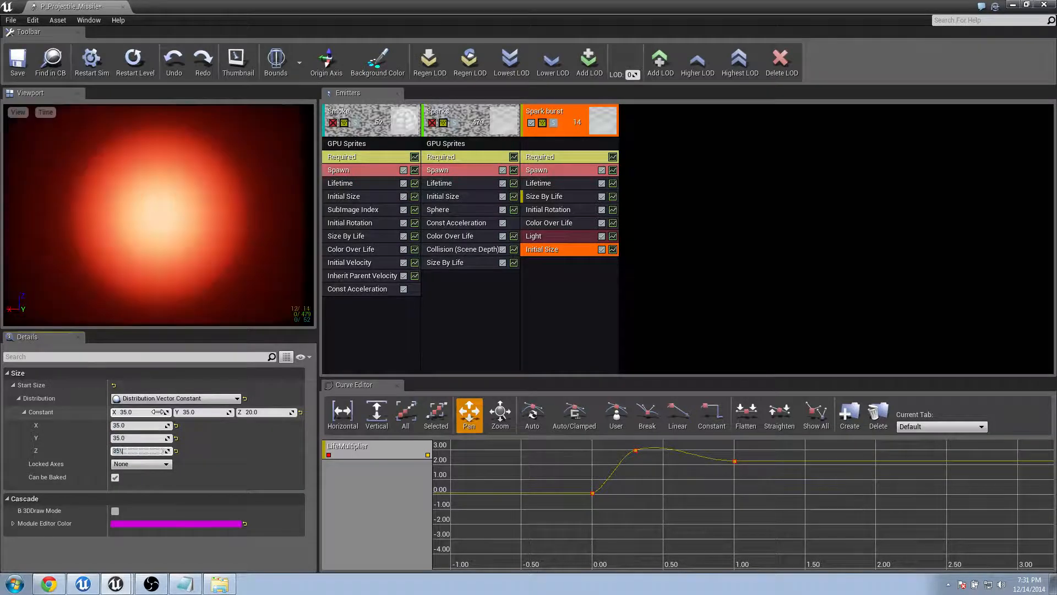
{"action": "type", "text": "35"}
{"action": "key", "text": "Return"}
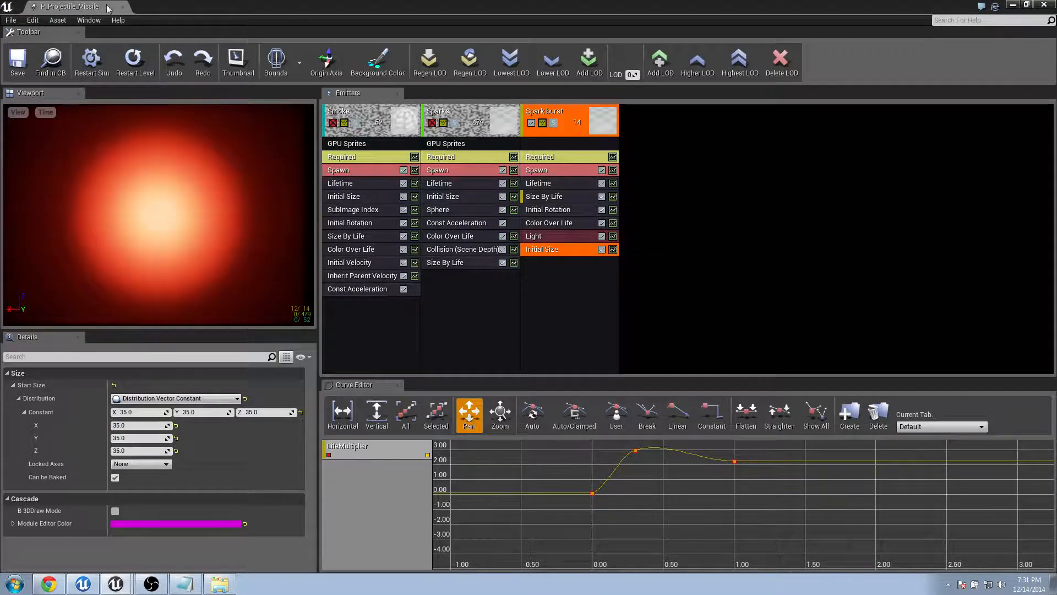
Close the P_Projectile_Missile and P_Projectile editors and move the ReturnNode away from SpawnActor in MyCharacter's Spawn Projectile function.
{"action": "left_click", "coordinate": [122, 8]}
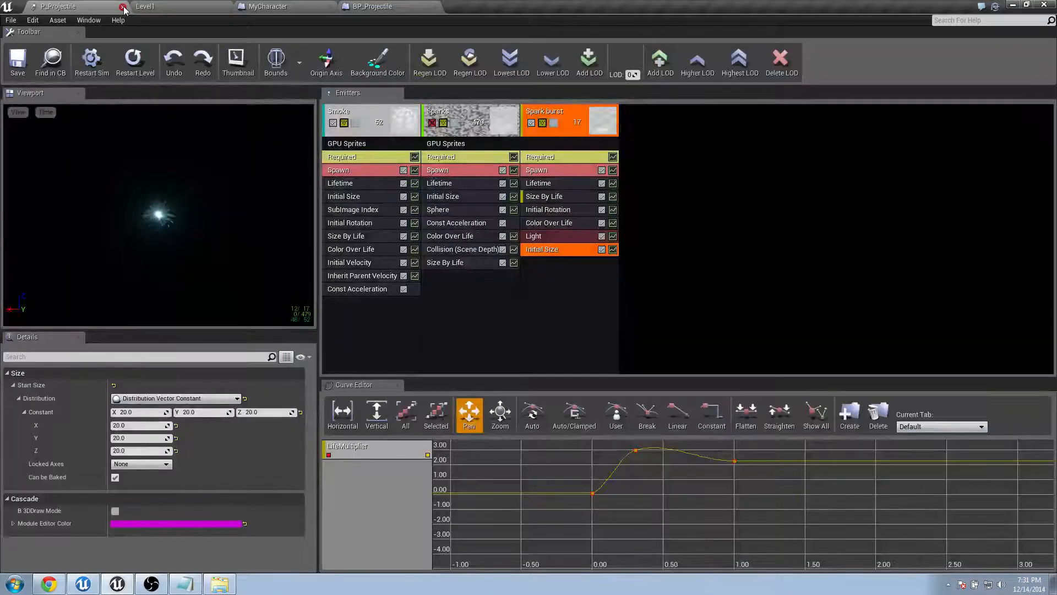
{"action": "left_click", "coordinate": [121, 7]}
{"action": "left_click", "coordinate": [182, 7]}
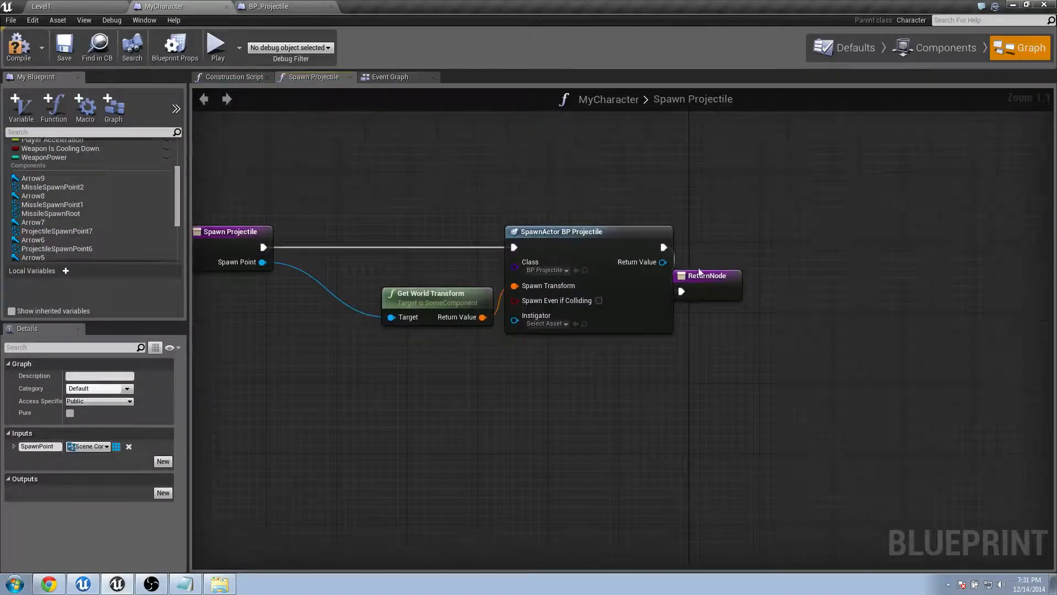
{"action": "left_click_drag", "start_coordinate": [700, 272], "coordinate": [787, 254]}
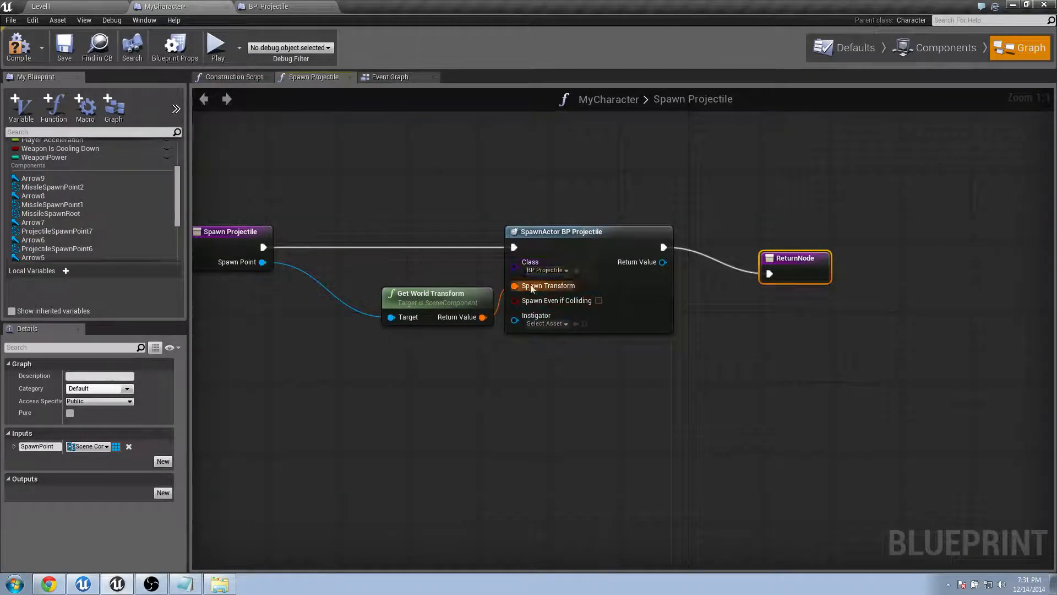
{"action": "right_click_drag", "start_coordinate": [418, 272], "coordinate": [504, 265]}
Add a BP_Projectile class input named Projectile to the Spawn Projectile function, connect it to SpawnActor's Class pin and compile.
{"action": "left_click", "coordinate": [287, 241]}
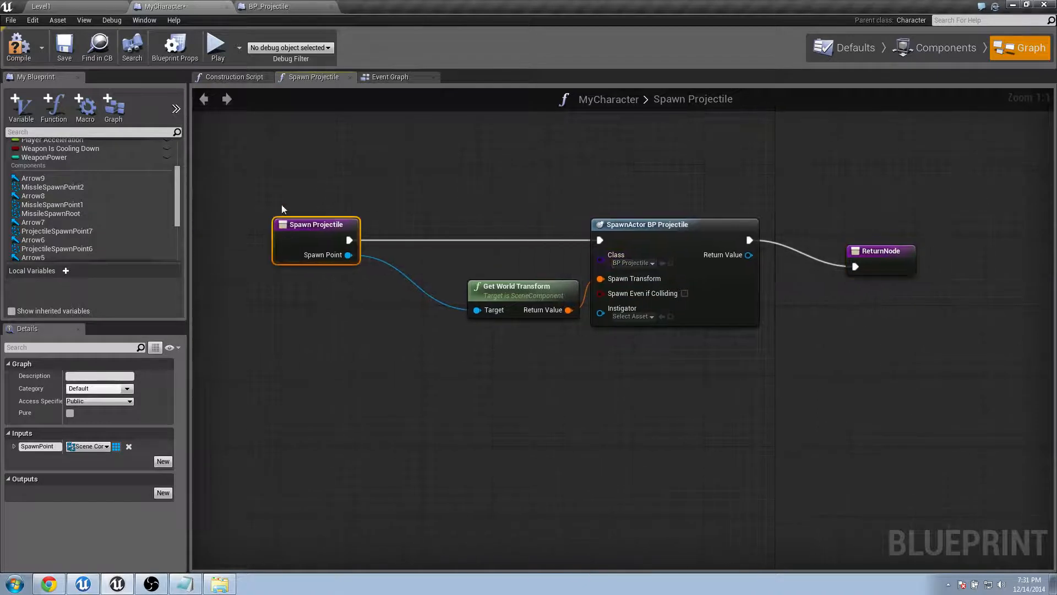
{"action": "left_click", "coordinate": [163, 462]}
{"action": "left_click", "coordinate": [87, 460]}
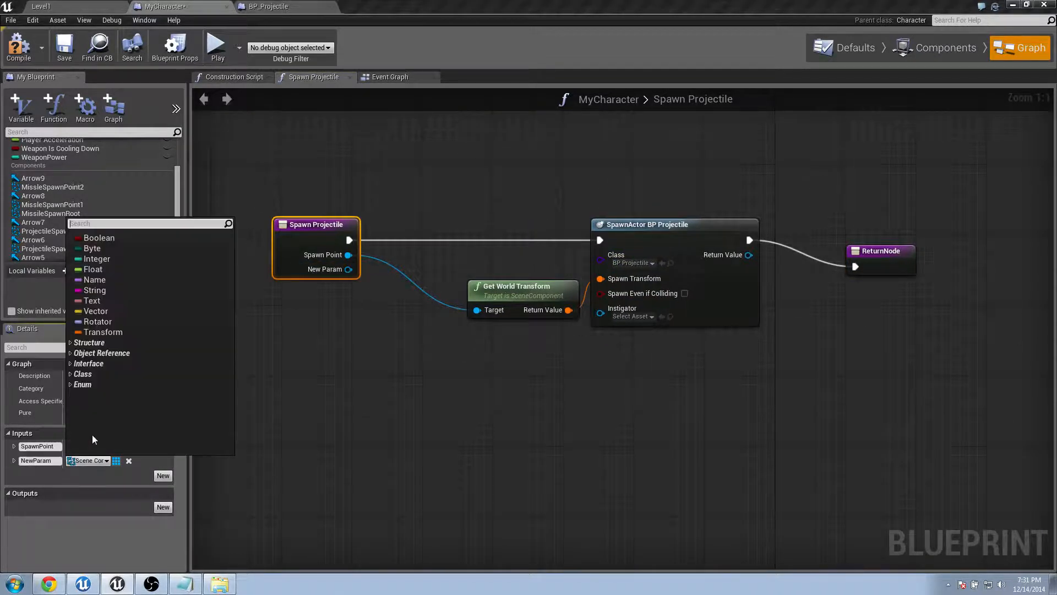
{"action": "type", "text": "BP_Projec"}
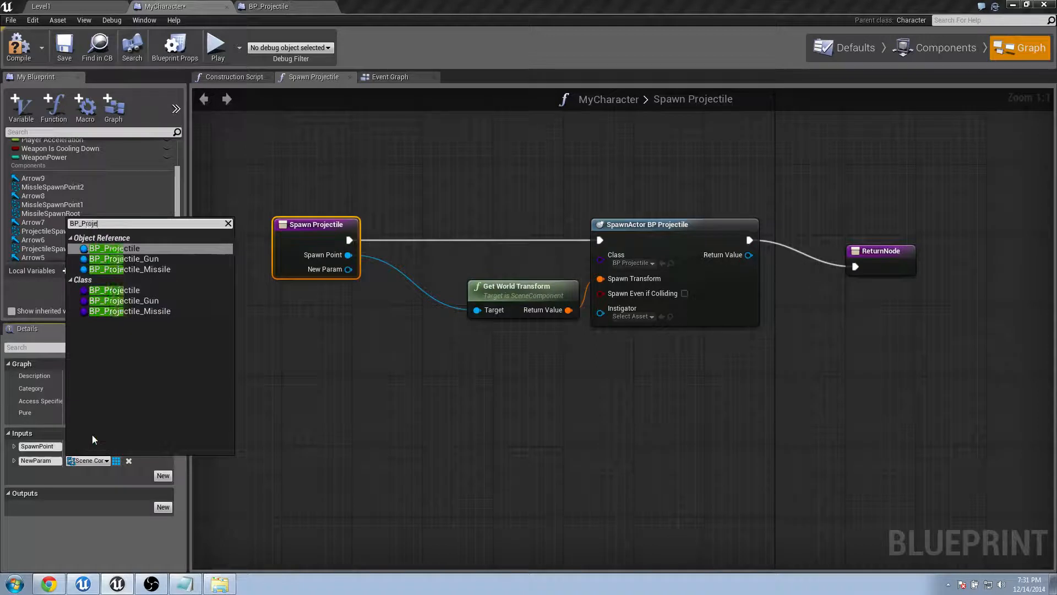
{"action": "left_click", "coordinate": [123, 292]}
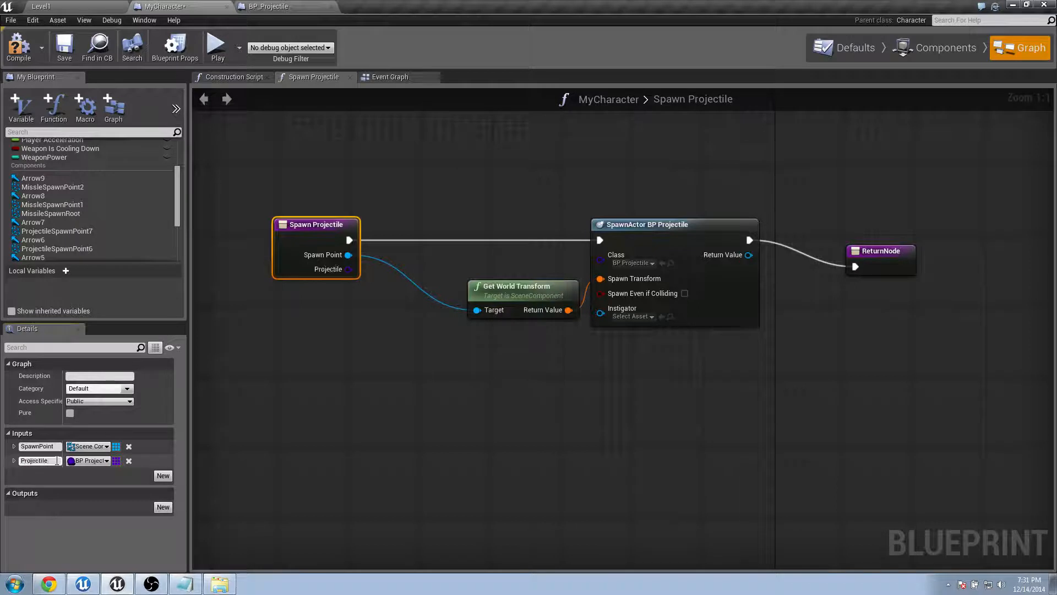
{"action": "left_click_drag", "start_coordinate": [355, 272], "coordinate": [603, 263]}
{"action": "left_click", "coordinate": [18, 45]}
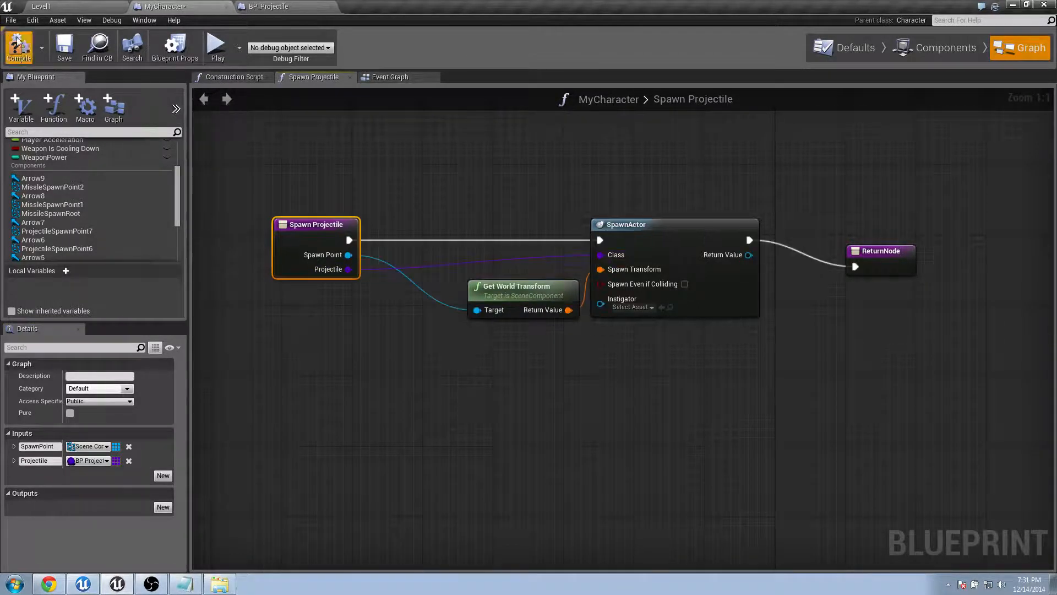
In the Event Graph, select the nodes from Projectile Spawn Root through Spawn Projectile and move them above the cooldown nodes.
{"action": "left_click", "coordinate": [394, 78]}
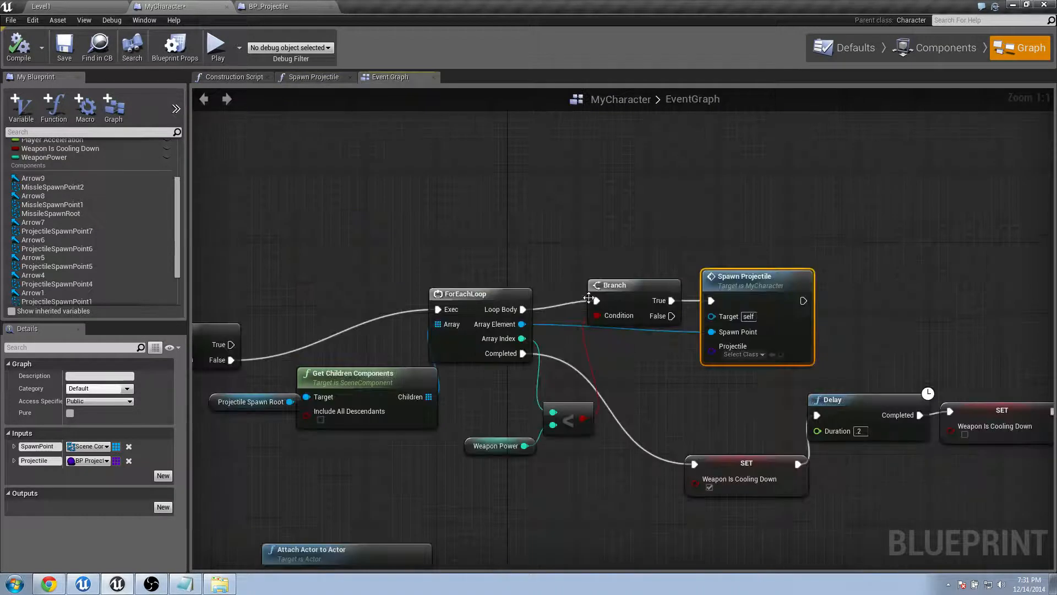
{"action": "right_click_drag", "start_coordinate": [803, 295], "coordinate": [841, 265]}
{"action": "left_click_drag", "start_coordinate": [784, 317], "coordinate": [862, 317]}
{"action": "right_click_drag", "start_coordinate": [811, 331], "coordinate": [797, 318]}
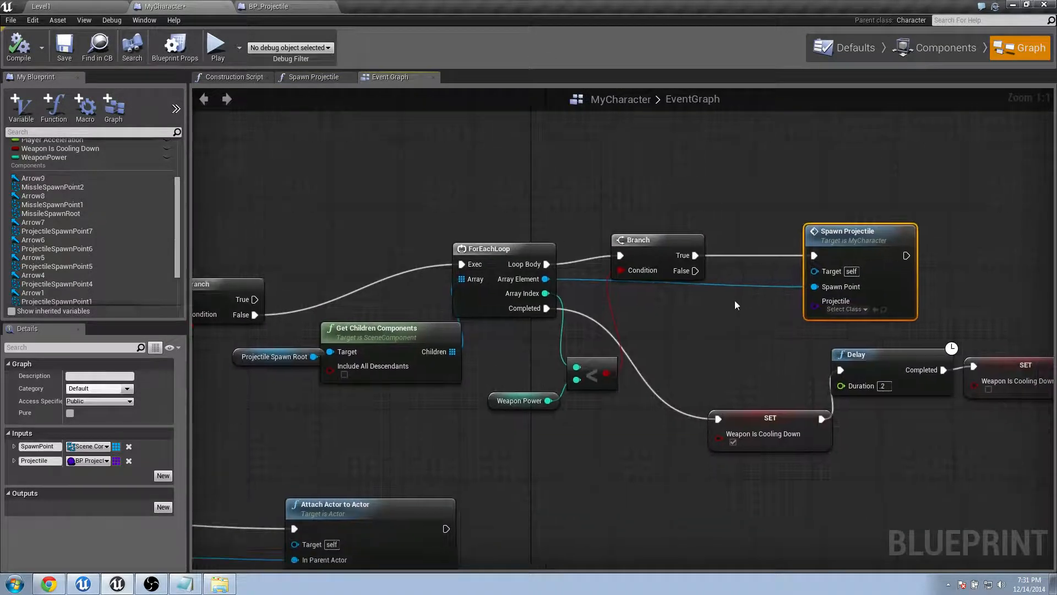
{"action": "left_click_drag", "start_coordinate": [836, 236], "coordinate": [775, 228]}
{"action": "left_click_drag", "start_coordinate": [307, 184], "coordinate": [629, 423]}
{"action": "left_click", "coordinate": [788, 230], "text": "shift"}
{"action": "left_click_drag", "start_coordinate": [788, 230], "coordinate": [854, 141]}
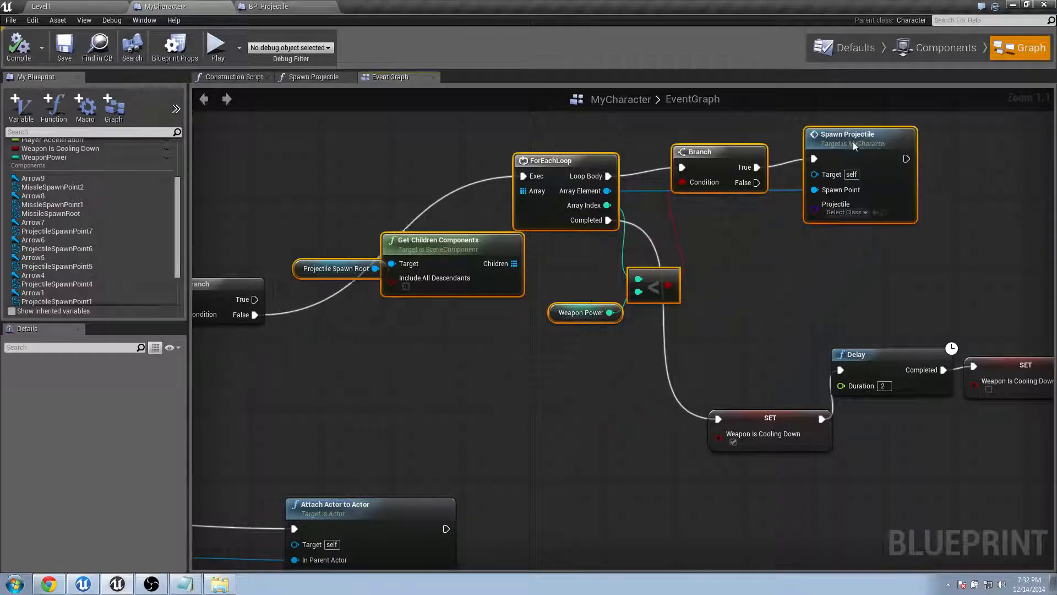
Collapse the selected firing nodes into a function, name it Fire Guns and compile the blueprint.
{"action": "right_click_drag", "start_coordinate": [345, 358], "coordinate": [460, 361]}
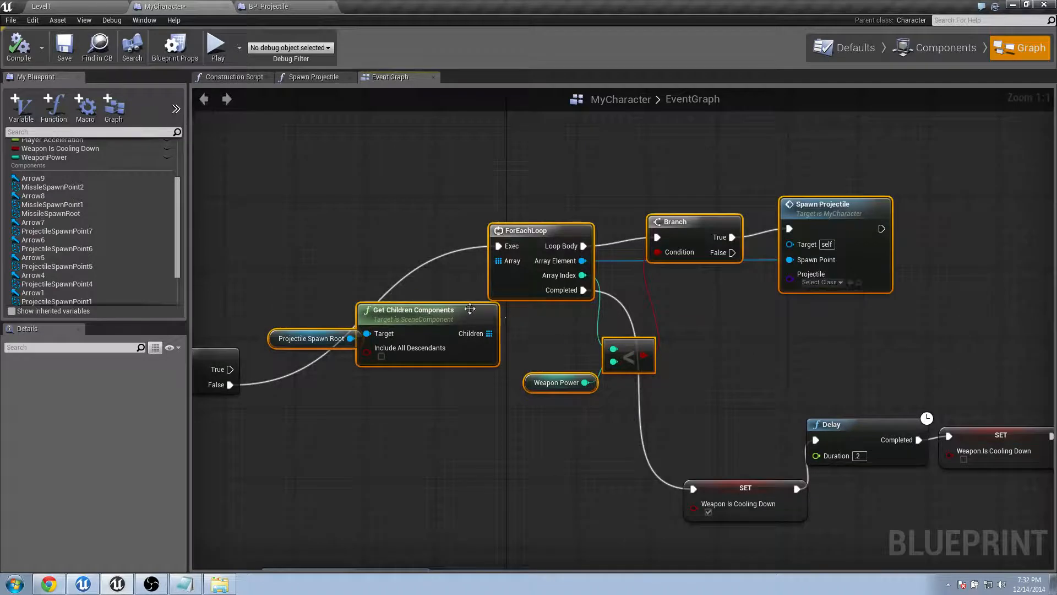
{"action": "right_click", "coordinate": [462, 323]}
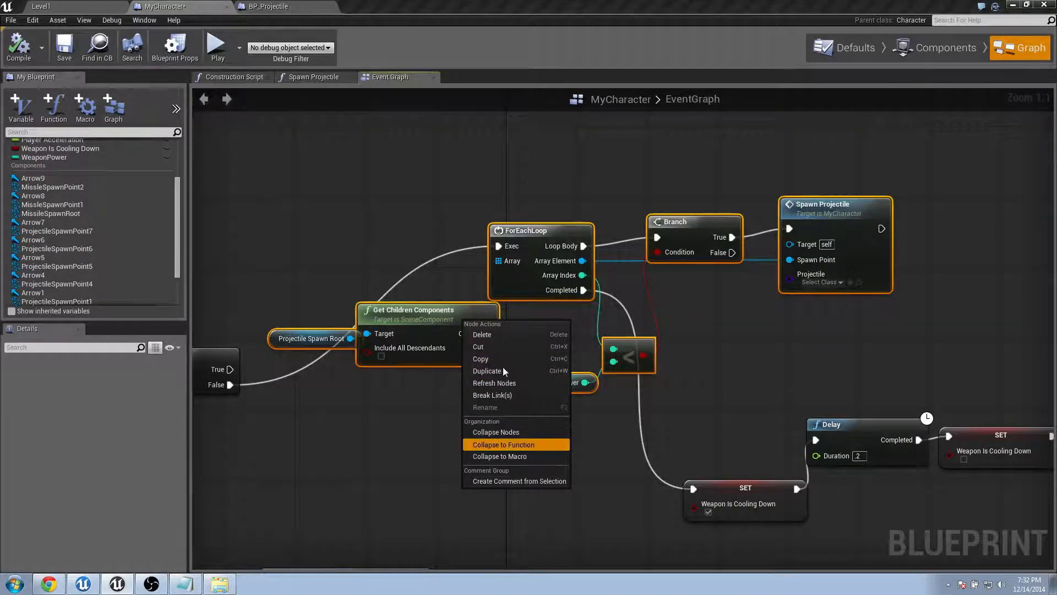
{"action": "left_click", "coordinate": [544, 444]}
{"action": "left_click_drag", "start_coordinate": [576, 304], "coordinate": [479, 349]}
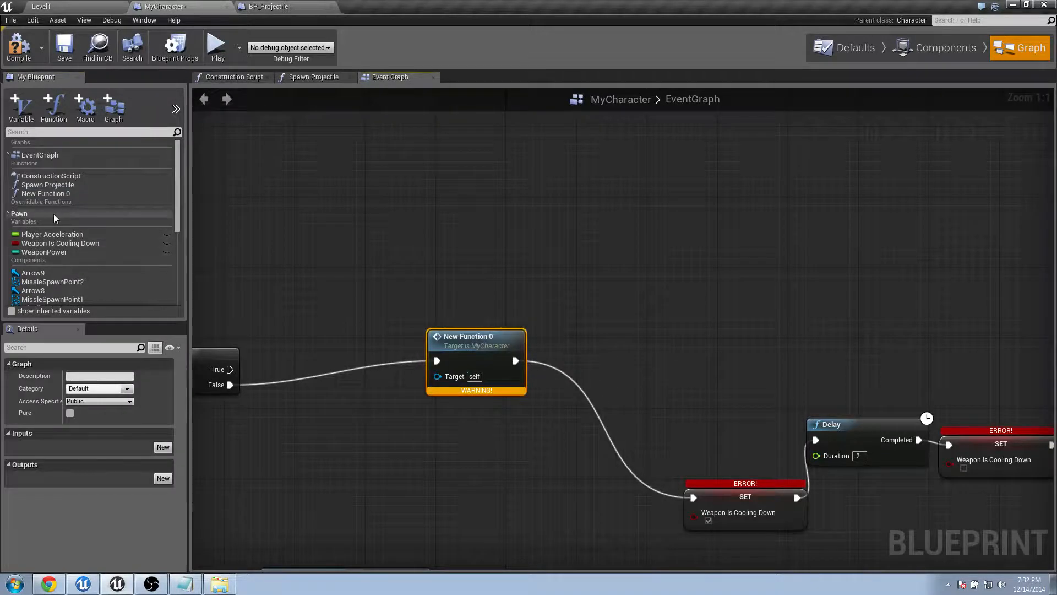
{"action": "left_click", "coordinate": [66, 193]}
{"action": "left_click", "coordinate": [78, 194]}
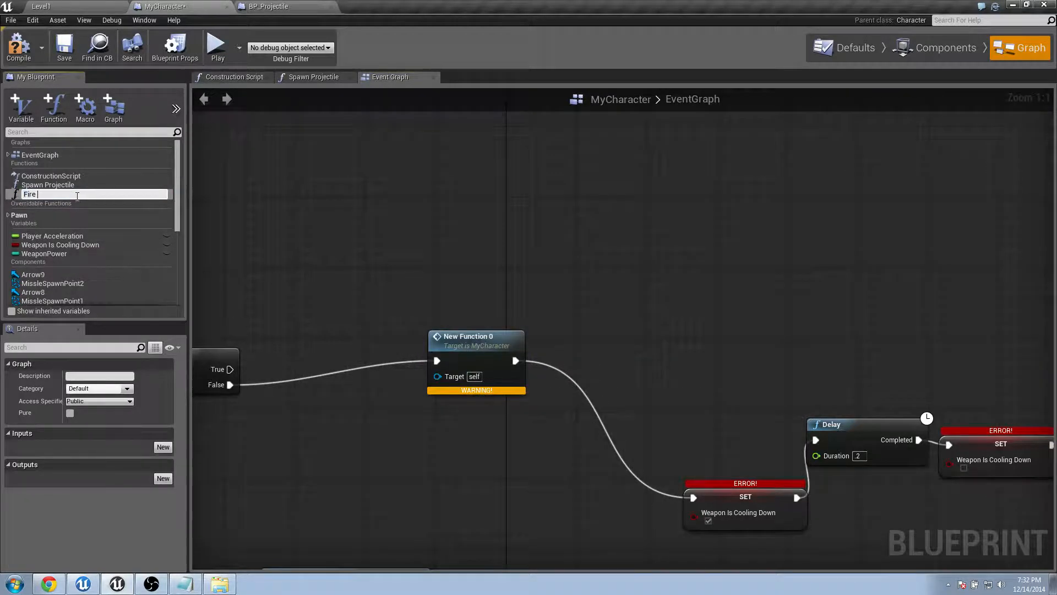
{"action": "type", "text": "Fire Guns"}
{"action": "key", "text": "Return"}
{"action": "left_click", "coordinate": [18, 45]}
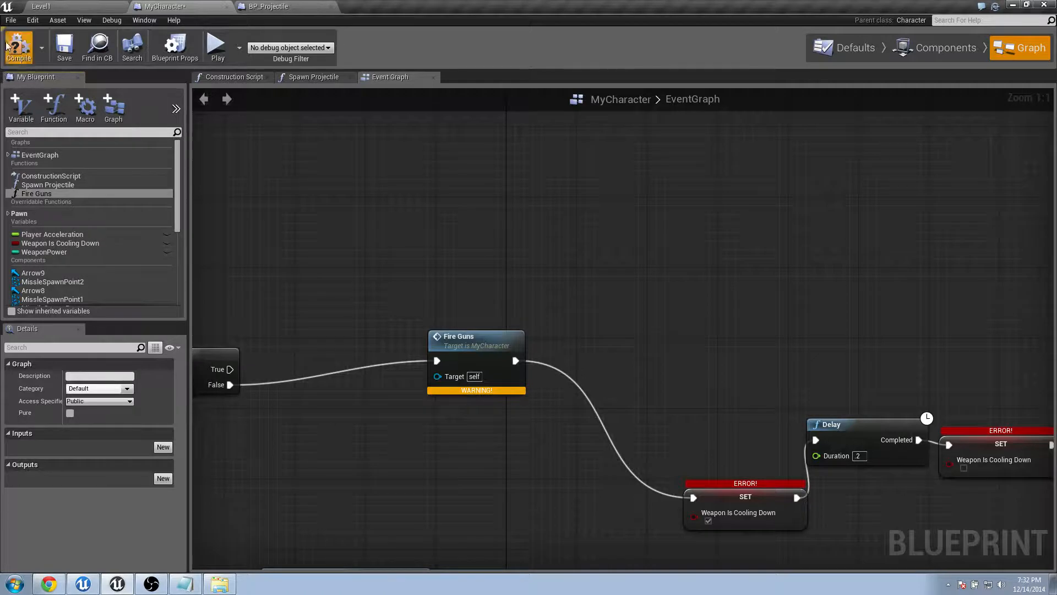
In the Fire Guns function, set Spawn Projectile's Projectile class to BP_Projectile_Gun and save the blueprint.
{"action": "double_click", "coordinate": [489, 351]}
{"action": "right_click_drag", "start_coordinate": [777, 267], "coordinate": [594, 378]}
{"action": "left_click", "coordinate": [669, 332]}
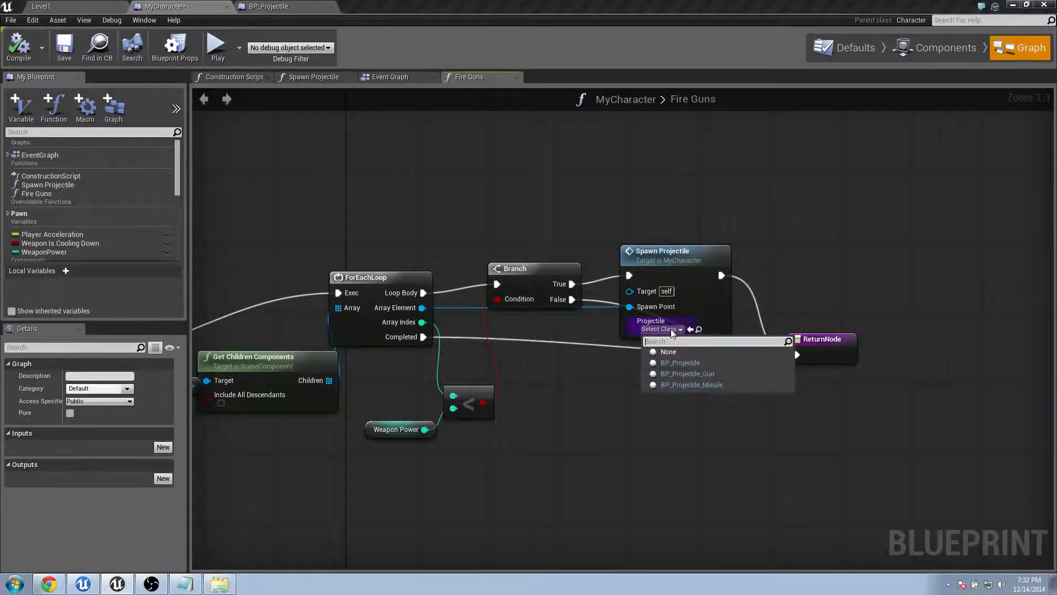
{"action": "left_click", "coordinate": [687, 374]}
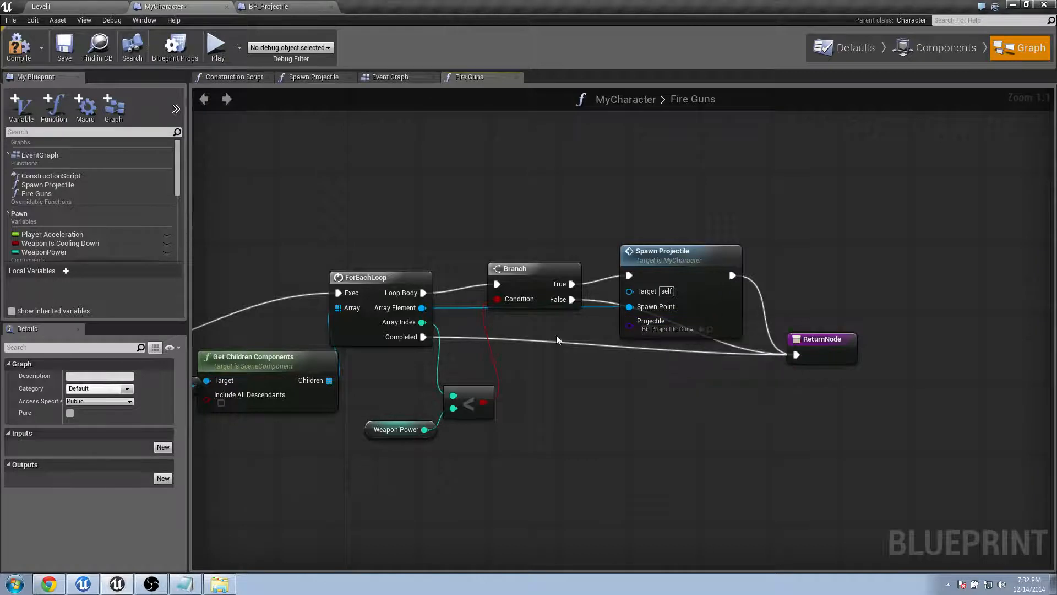
{"action": "key", "text": "ctrl+s"}
Move the Fire Guns call closer to the Branch node in the Event Graph.
{"action": "left_click", "coordinate": [384, 81]}
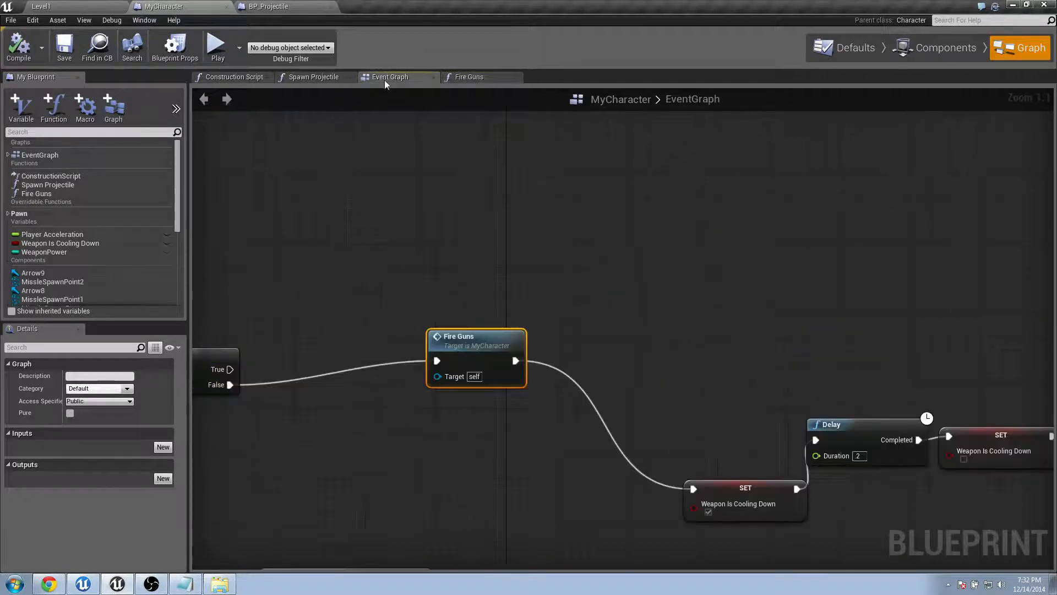
{"action": "right_click_drag", "start_coordinate": [395, 335], "coordinate": [473, 256]}
{"action": "left_click_drag", "start_coordinate": [593, 296], "coordinate": [495, 286]}
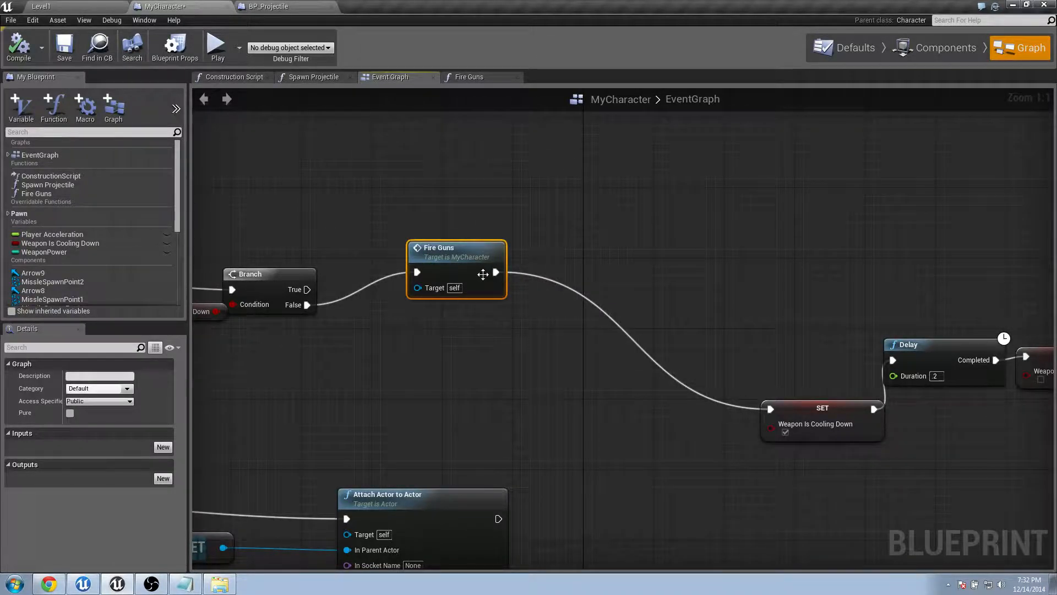
{"action": "right_click", "coordinate": [418, 329]}
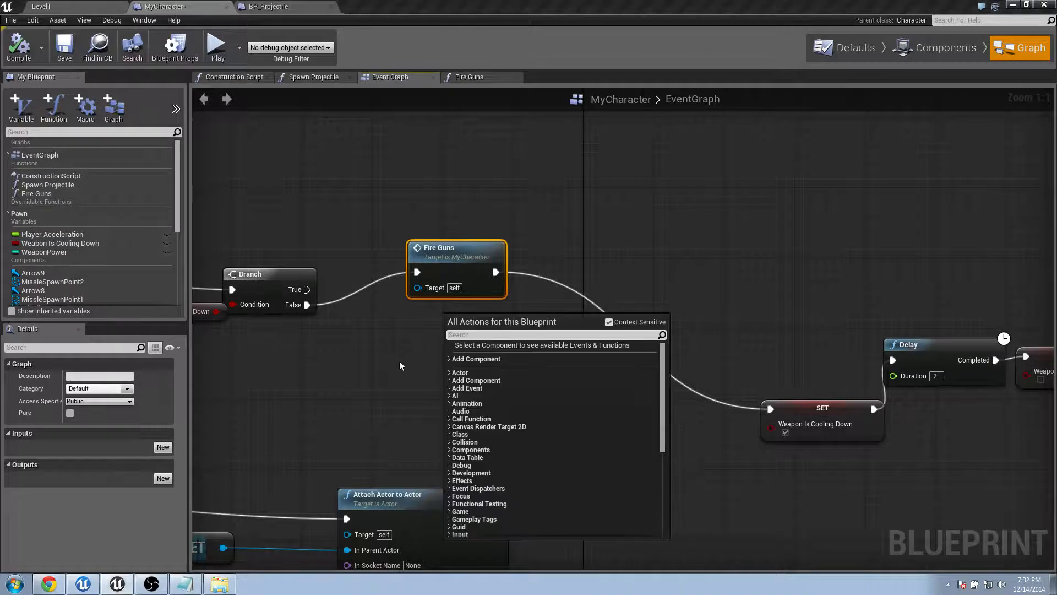
{"action": "left_click", "coordinate": [414, 210]}
Copy the firing nodes from the Fire Guns function into the Event Graph and place them above the existing nodes.
{"action": "left_click", "coordinate": [467, 78]}
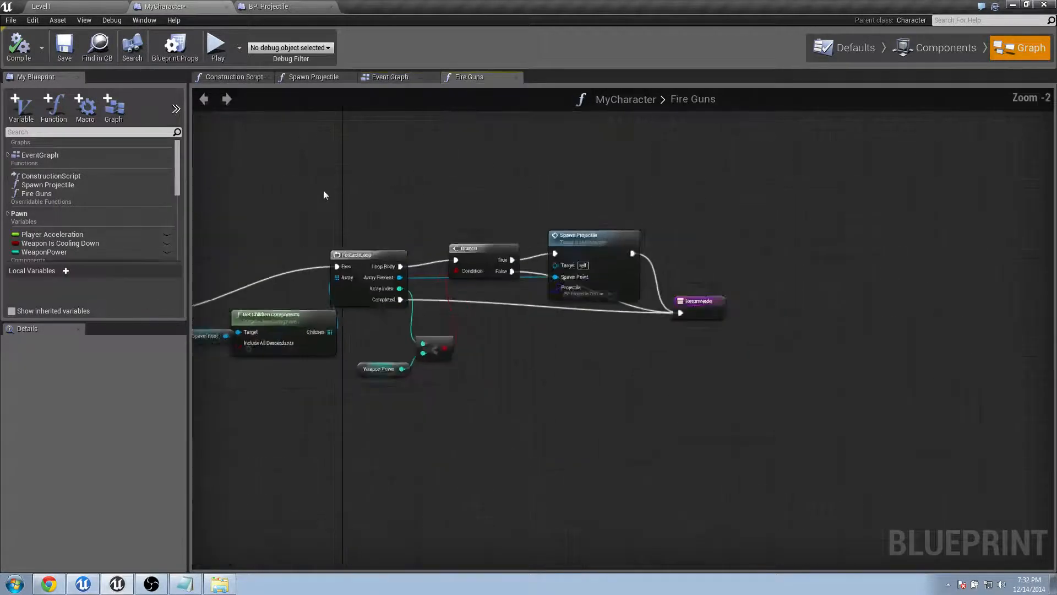
{"action": "left_click_drag", "start_coordinate": [331, 192], "coordinate": [592, 322]}
{"action": "left_click_drag", "start_coordinate": [359, 171], "coordinate": [782, 435]}
{"action": "left_click", "coordinate": [381, 77]}
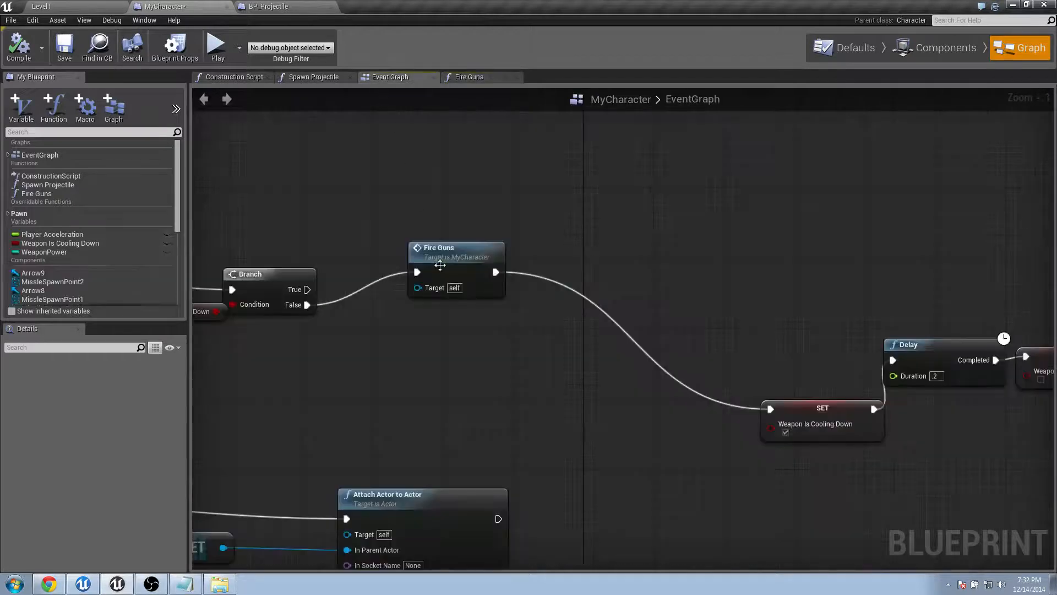
{"action": "key", "text": "ctrl+v"}
{"action": "left_click_drag", "start_coordinate": [690, 287], "coordinate": [951, 145]}
Replace the copied Projectile Spawn Root with MissileSpawnRoot as Get Children Components' target, and shift the Fire Guns call away from it.
{"action": "left_click", "coordinate": [435, 315]}
{"action": "left_click", "coordinate": [440, 272]}
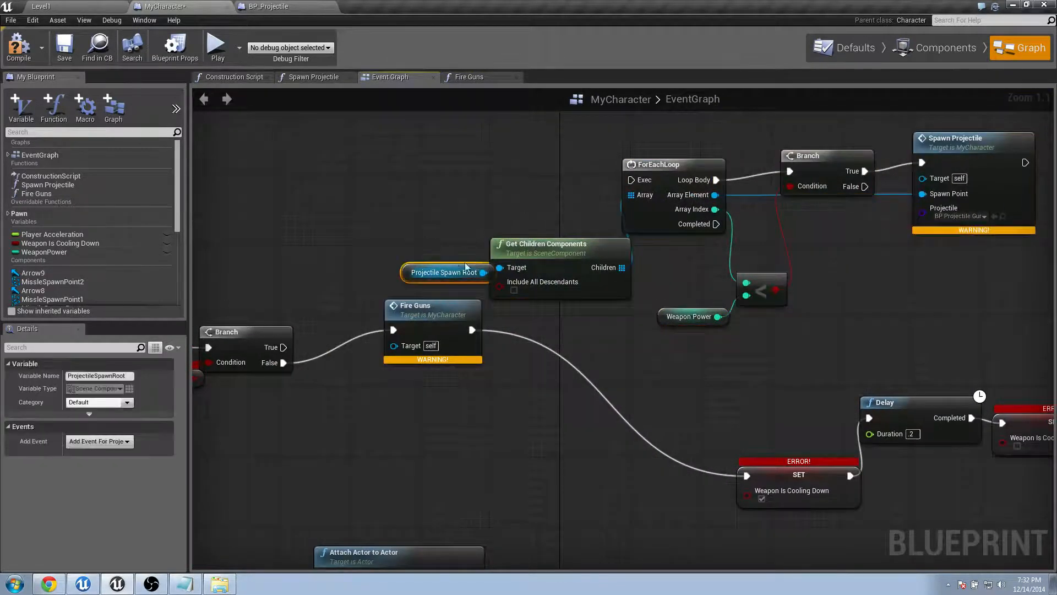
{"action": "key", "text": "Delete"}
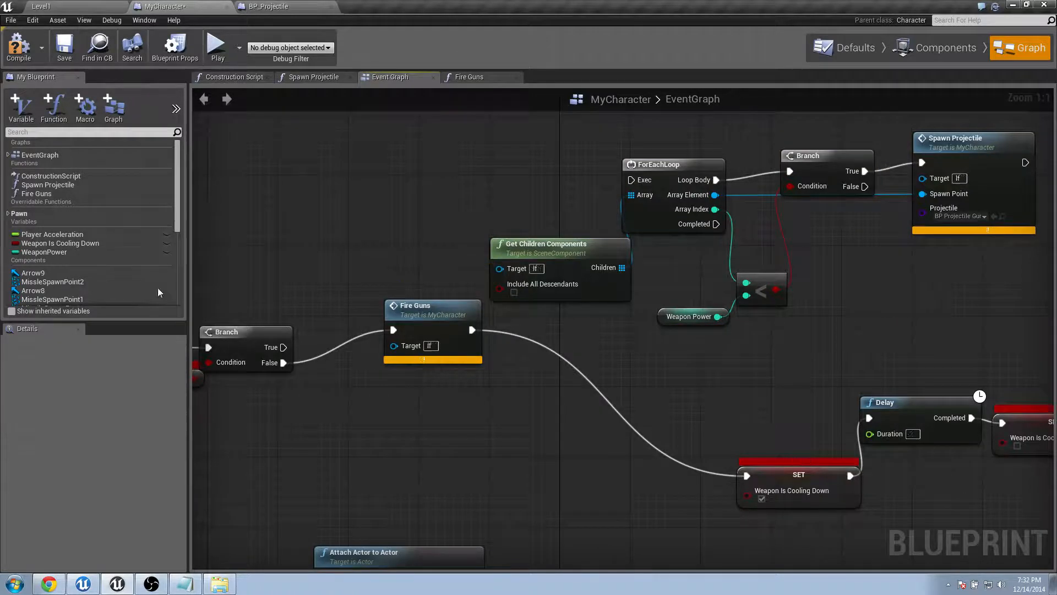
{"action": "scroll", "coordinate": [79, 254], "scroll_direction": "down", "scroll_amount": 3}
{"action": "left_click_drag", "start_coordinate": [78, 238], "coordinate": [504, 268]}
{"action": "scroll", "coordinate": [507, 271], "scroll_direction": "down", "scroll_amount": 1}
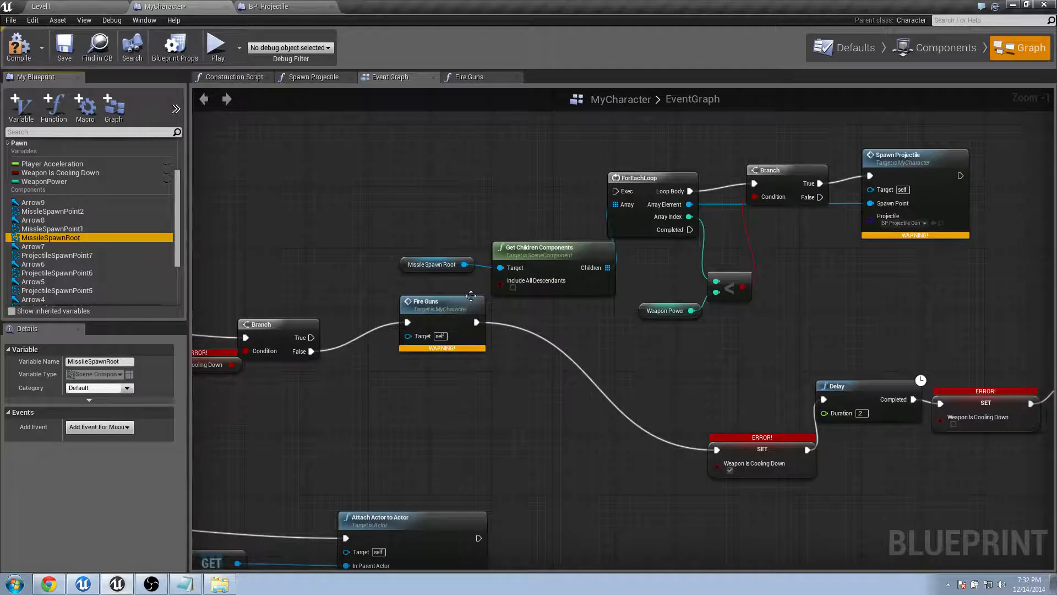
{"action": "left_click_drag", "start_coordinate": [471, 296], "coordinate": [444, 318]}
{"action": "scroll", "coordinate": [705, 217], "scroll_direction": "up", "scroll_amount": 1}
{"action": "scroll", "coordinate": [675, 253], "scroll_direction": "down", "scroll_amount": 1}
Disconnect the copied ForEachLoop's Array Index from the less-than comparison node.
{"action": "right_click_drag", "start_coordinate": [675, 253], "coordinate": [617, 279]}
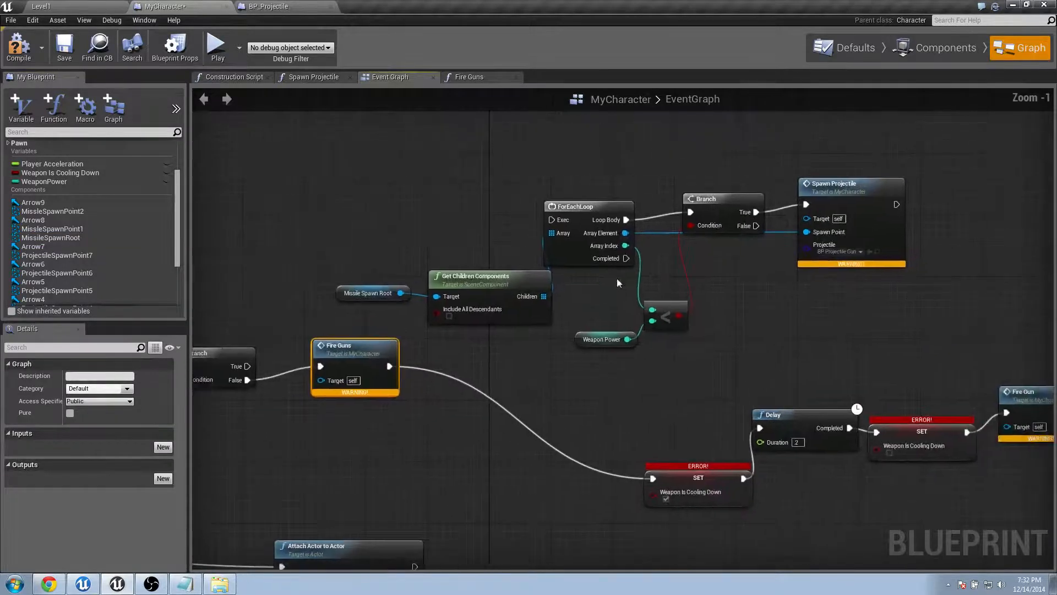
{"action": "left_click_drag", "start_coordinate": [617, 279], "coordinate": [677, 336]}
{"action": "right_click_drag", "start_coordinate": [675, 285], "coordinate": [584, 323]}
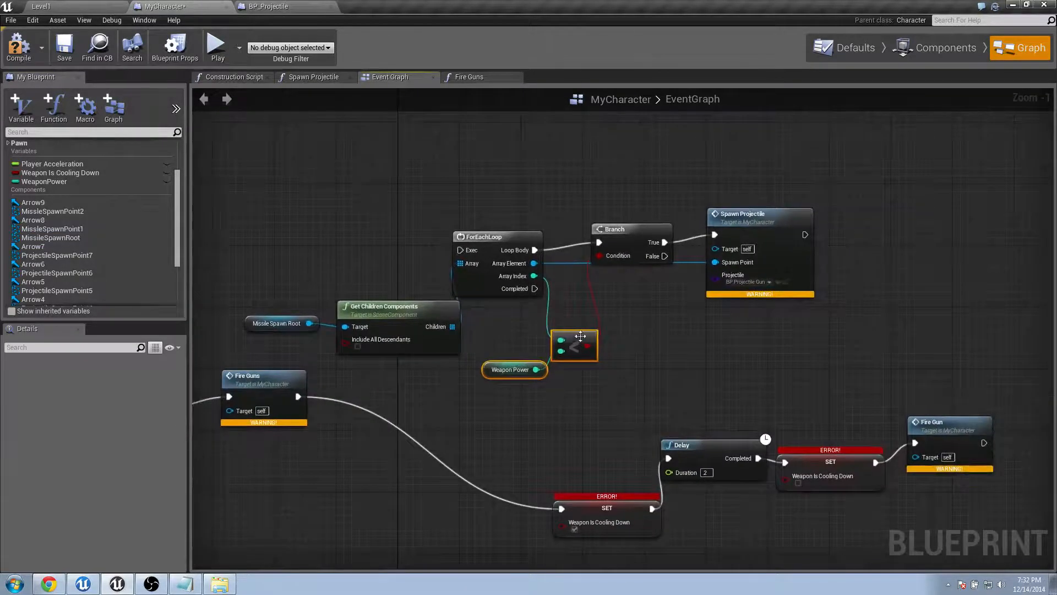
{"action": "left_click", "coordinate": [580, 336]}
{"action": "scroll", "coordinate": [575, 341], "scroll_direction": "up", "scroll_amount": 1}
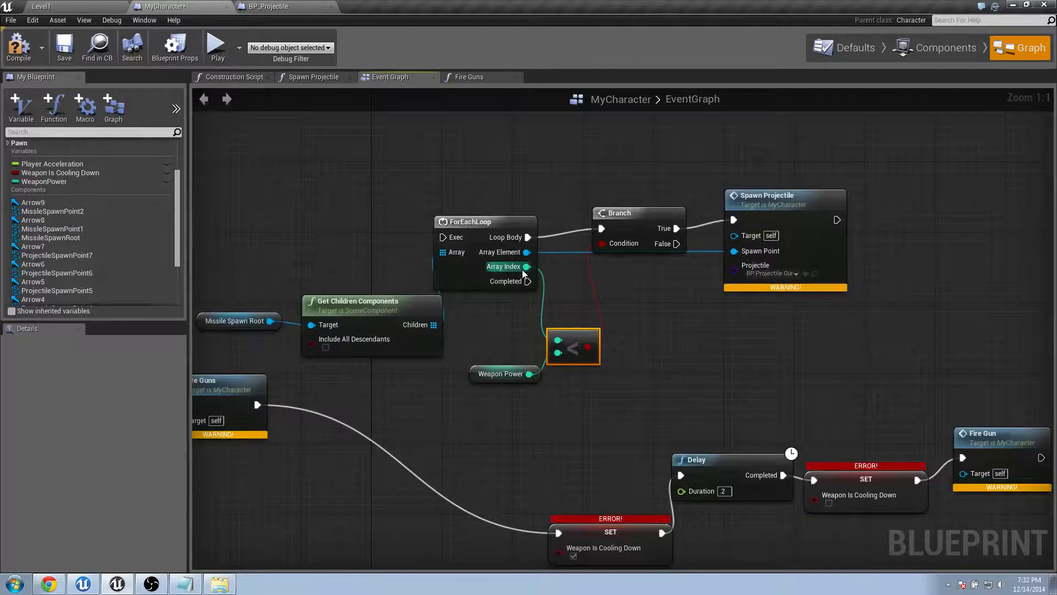
{"action": "left_click_drag", "start_coordinate": [524, 270], "coordinate": [542, 280]}
{"action": "left_click", "coordinate": [575, 269]}
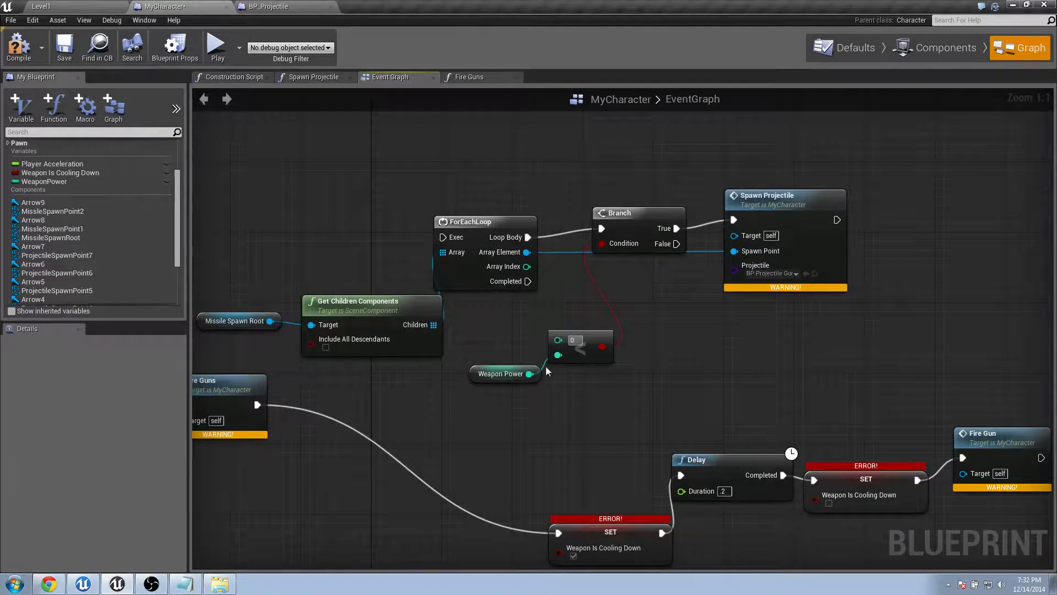
Delete the less-than comparison node from the copied missile firing nodes.
{"action": "left_click_drag", "start_coordinate": [531, 374], "coordinate": [605, 363]}
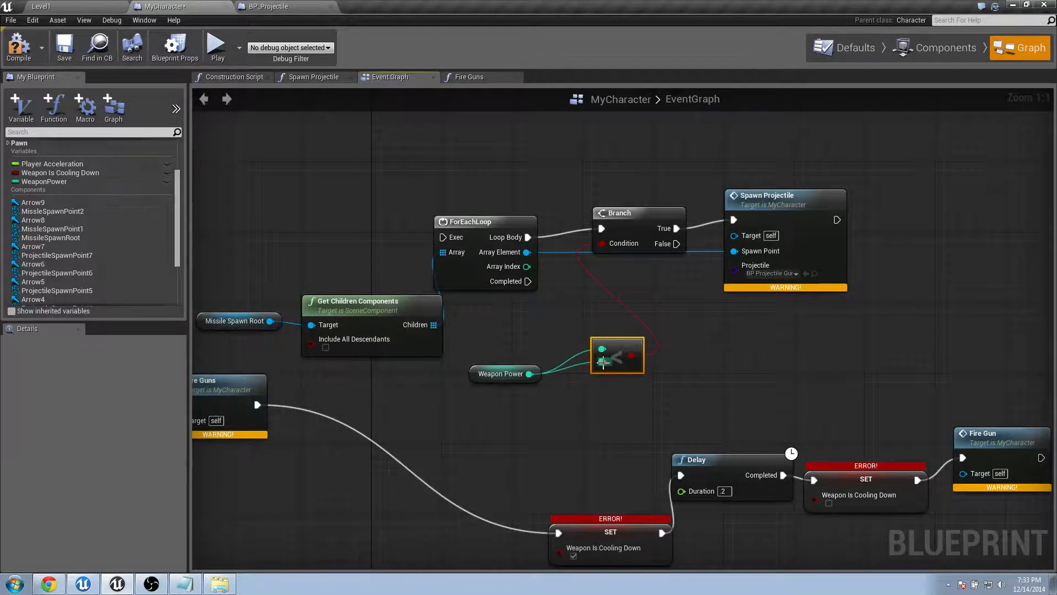
{"action": "left_click", "coordinate": [603, 362], "text": "alt"}
{"action": "key", "text": "Delete"}
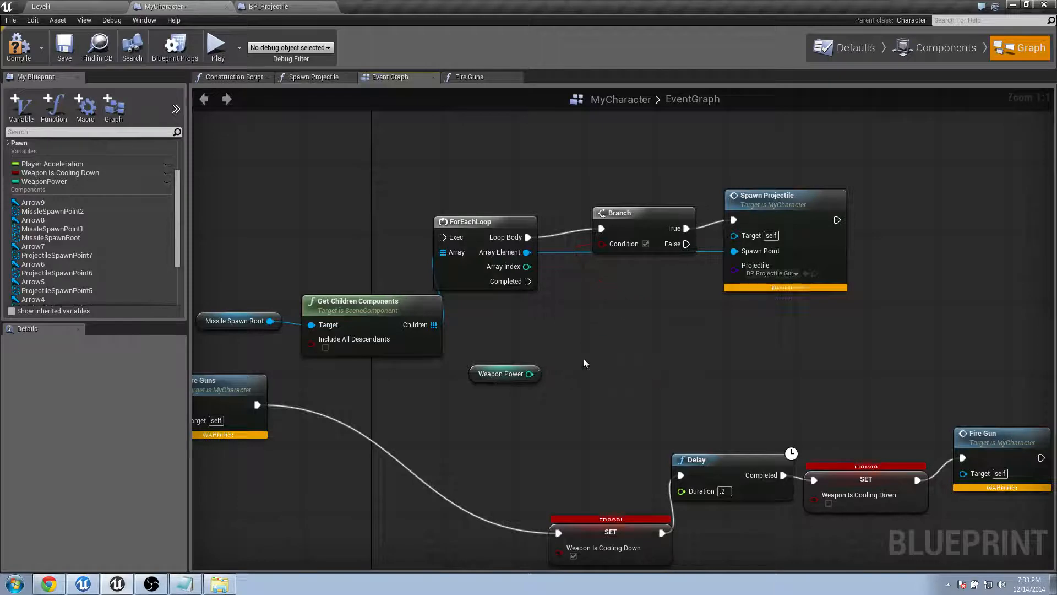
Add an Integer > Integer node checking Weapon Power against 7 and connect its result to the copied Branch's Condition.
{"action": "left_click_drag", "start_coordinate": [529, 374], "coordinate": [586, 353]}
{"action": "type", "text": ">"}
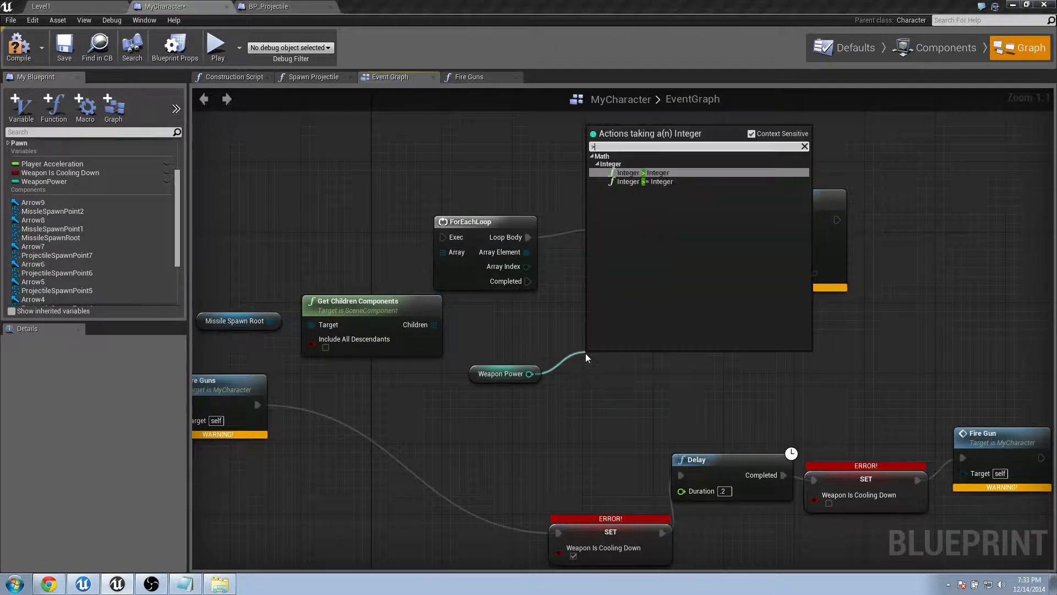
{"action": "key", "text": "Return"}
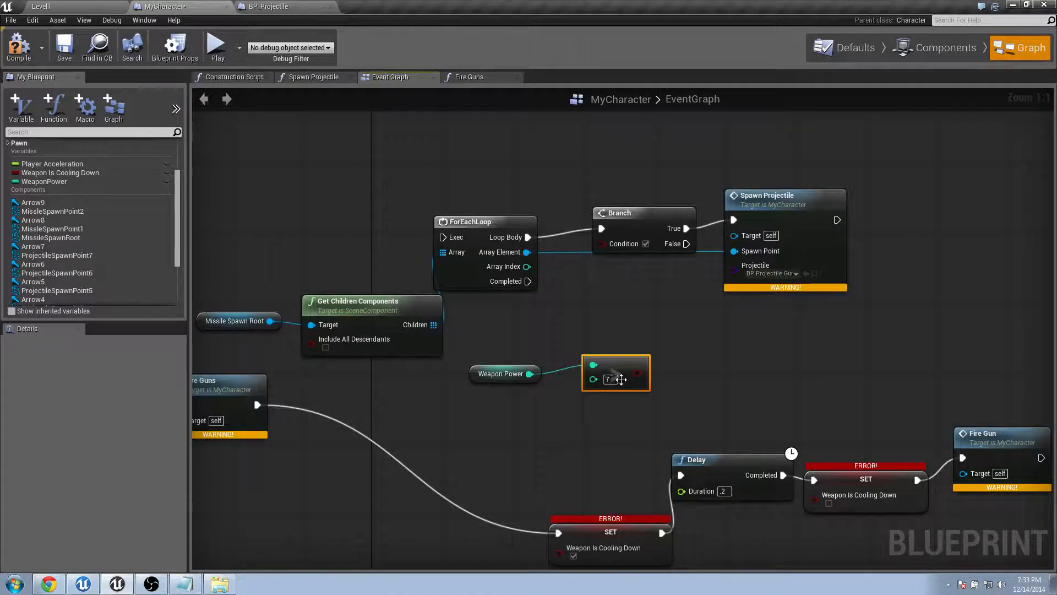
{"action": "left_click_drag", "start_coordinate": [633, 377], "coordinate": [602, 243]}
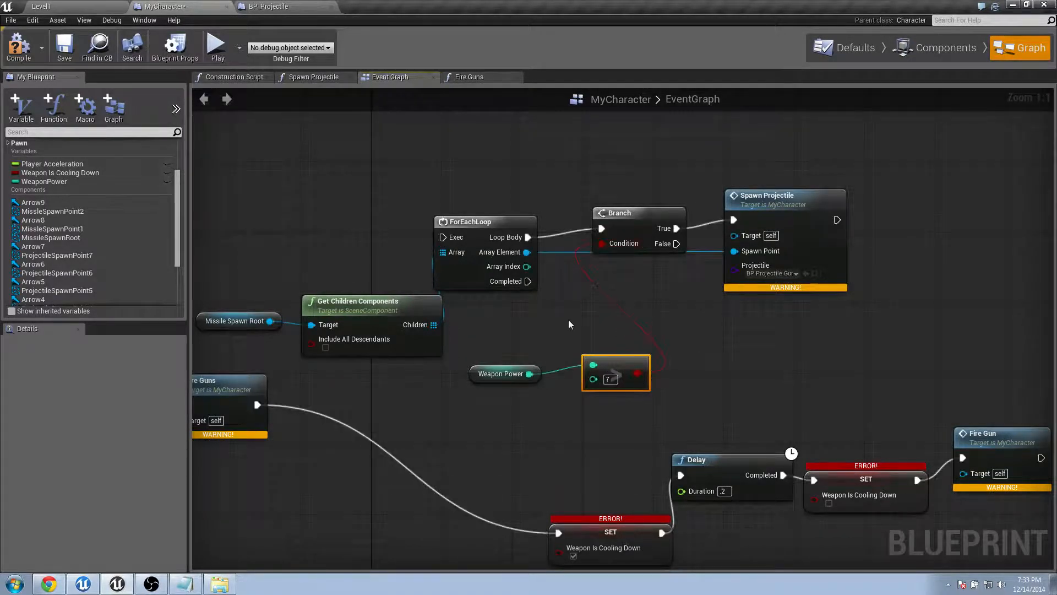
Set the copied Spawn Projectile node's Projectile to BP_Projectile_Missile.
{"action": "right_click_drag", "start_coordinate": [518, 305], "coordinate": [610, 305]}
{"action": "left_click_drag", "start_coordinate": [365, 180], "coordinate": [807, 312]}
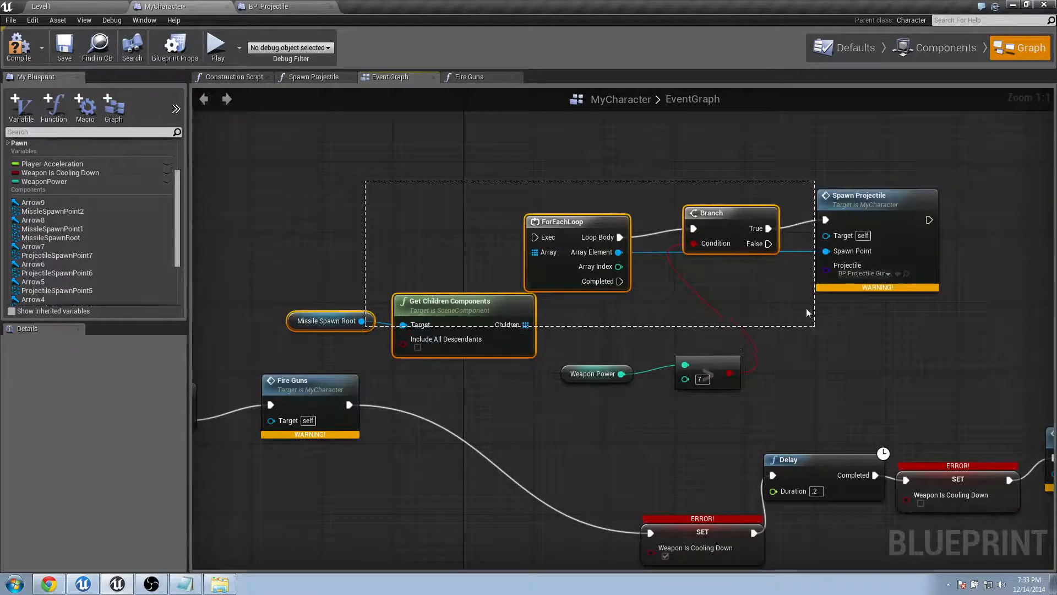
{"action": "left_click", "coordinate": [807, 312]}
{"action": "left_click", "coordinate": [866, 274]}
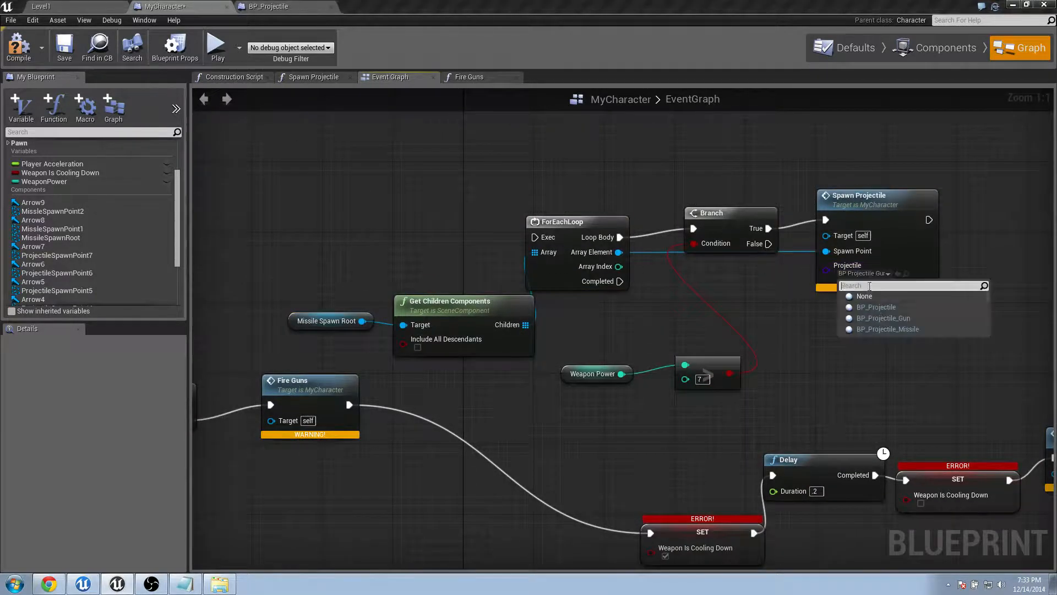
{"action": "left_click", "coordinate": [883, 328]}
Collapse all the missile firing nodes, including Weapon Power and its comparison, into a function named Fire Missiles.
{"action": "left_click_drag", "start_coordinate": [594, 302], "coordinate": [903, 356]}
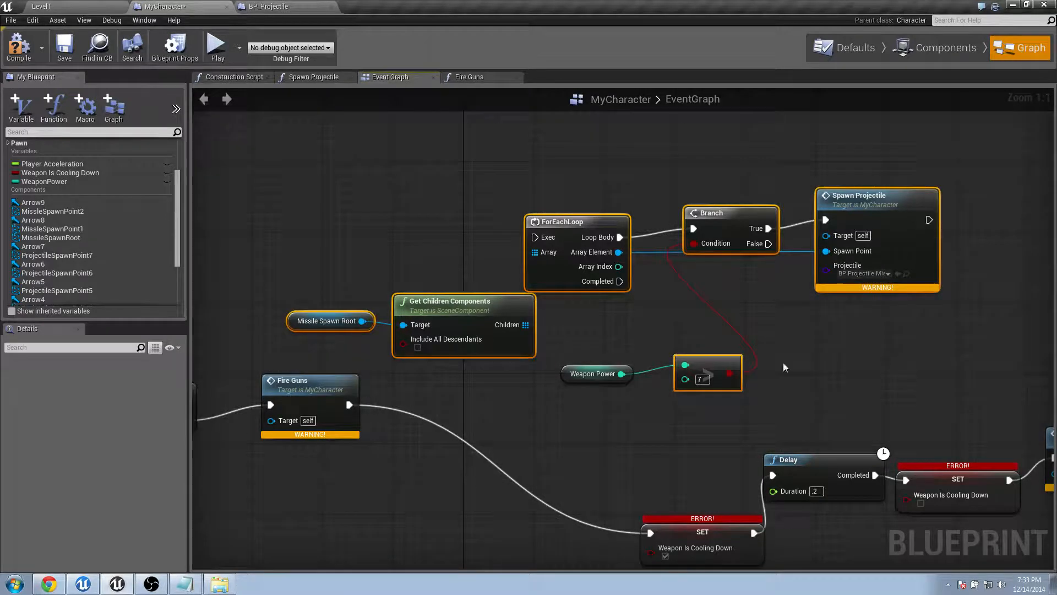
{"action": "left_click", "coordinate": [604, 373], "text": "ctrl"}
{"action": "right_click", "coordinate": [619, 371]}
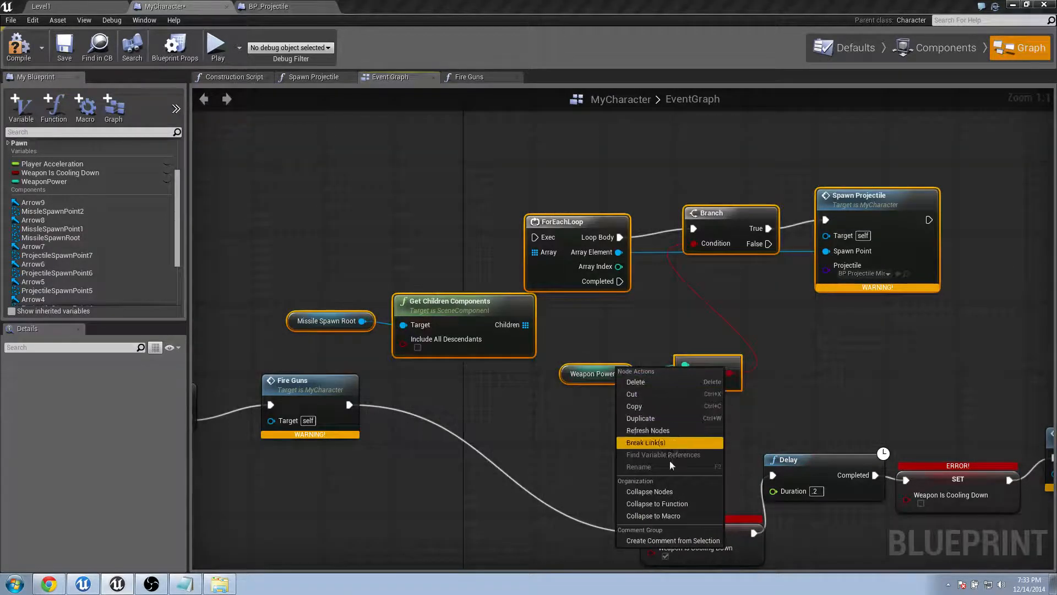
{"action": "left_click", "coordinate": [673, 503]}
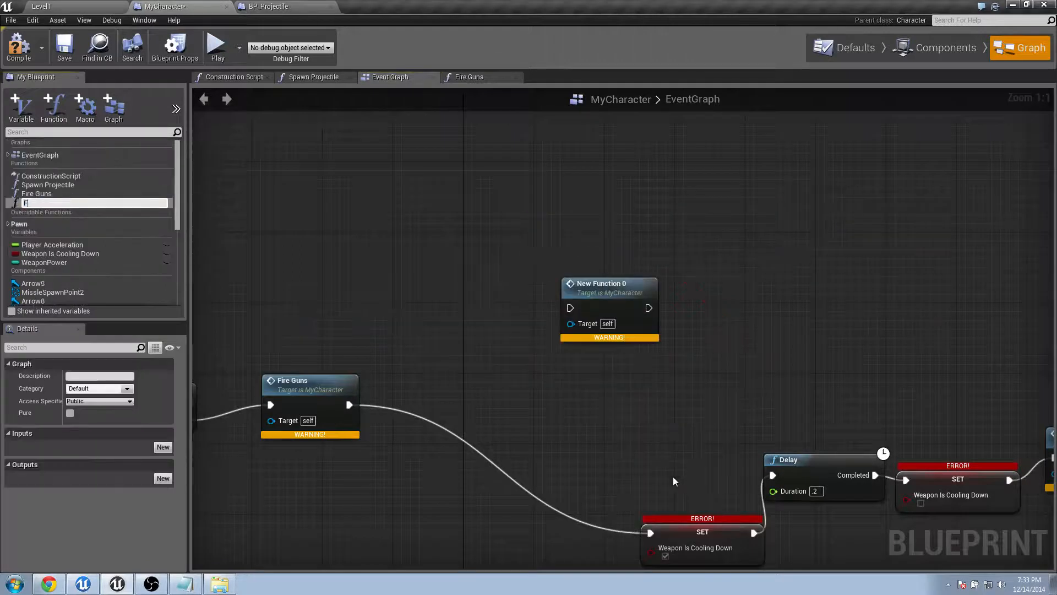
{"action": "type", "text": "Fire Missiles"}
{"action": "key", "text": "Return"}
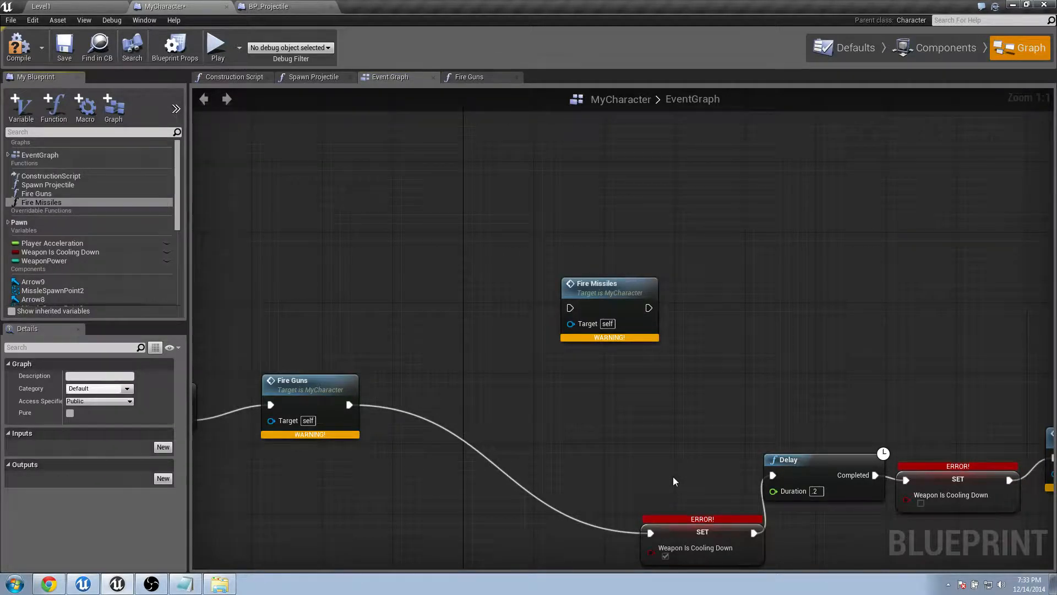
Place the Fire Missiles call beside Fire Guns and wire it between Fire Guns and the SET Weapon Is Cooling Down node.
{"action": "left_click_drag", "start_coordinate": [608, 279], "coordinate": [297, 479]}
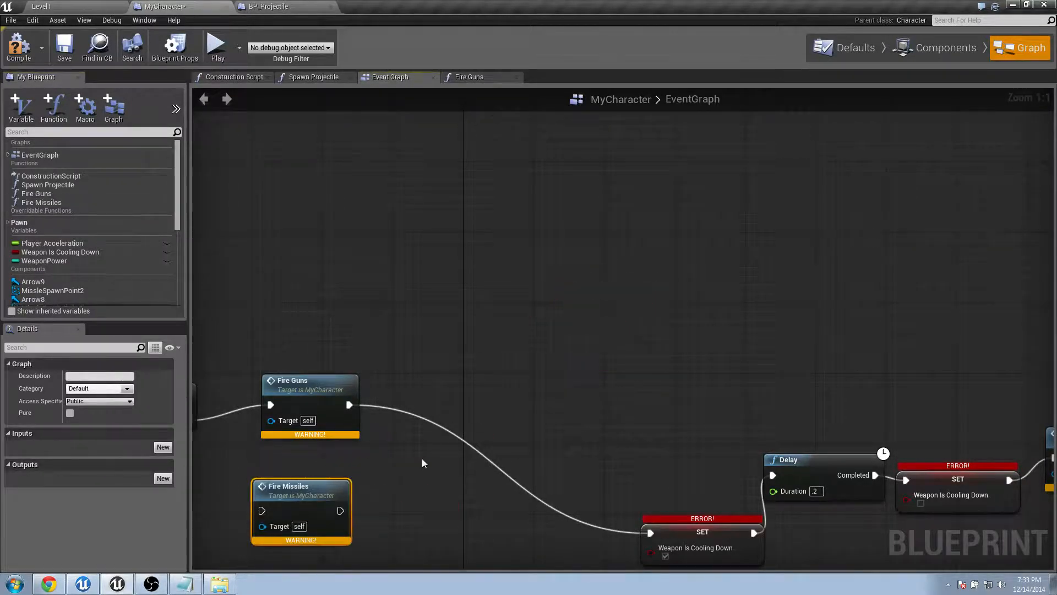
{"action": "right_click_drag", "start_coordinate": [422, 461], "coordinate": [556, 314]}
{"action": "left_click_drag", "start_coordinate": [525, 306], "coordinate": [439, 413]}
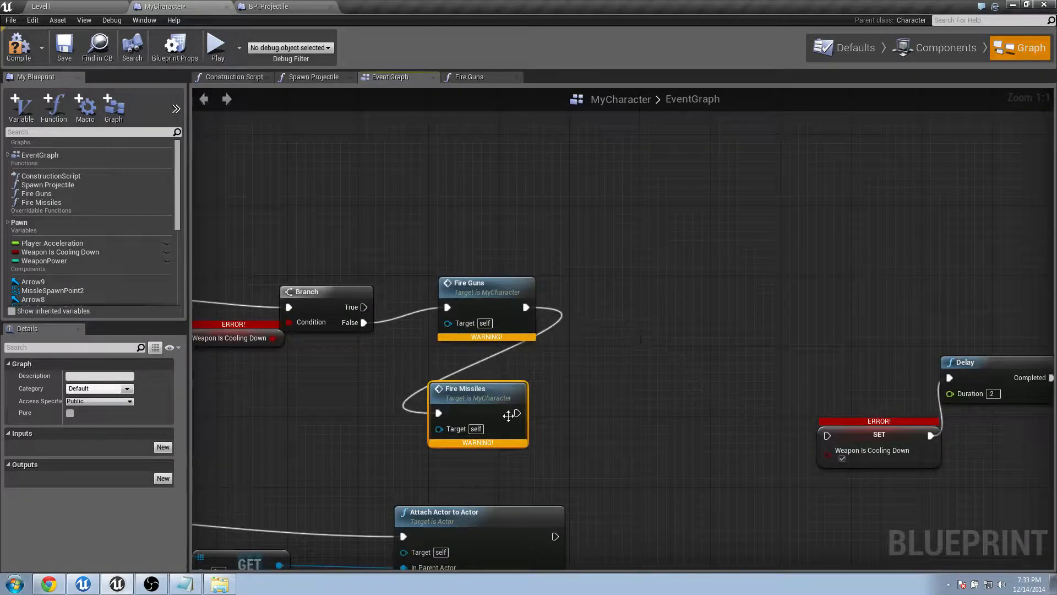
{"action": "left_click_drag", "start_coordinate": [517, 413], "coordinate": [827, 436]}
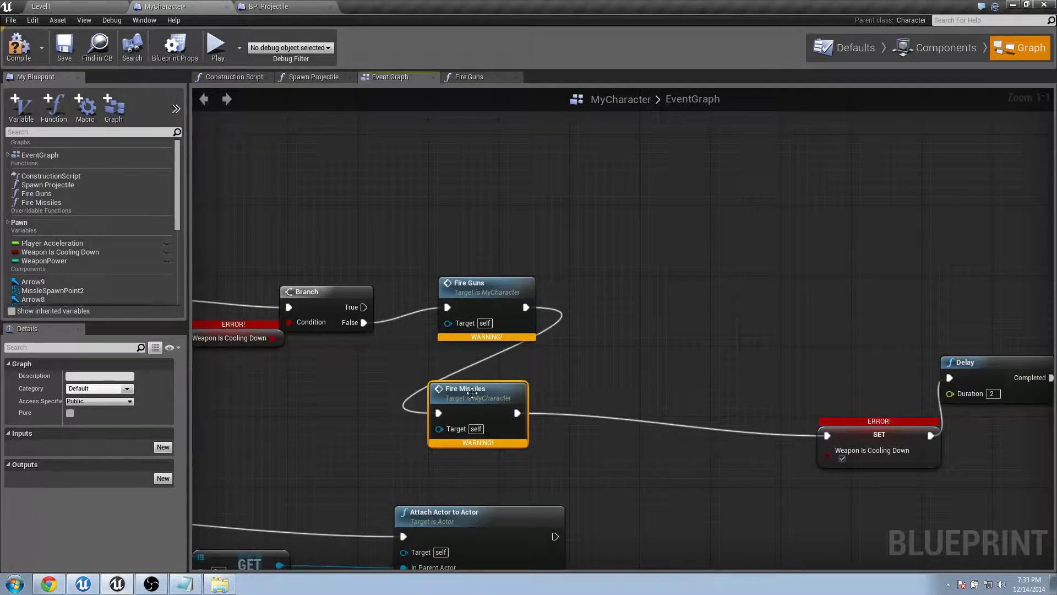
{"action": "left_click_drag", "start_coordinate": [478, 399], "coordinate": [619, 293]}
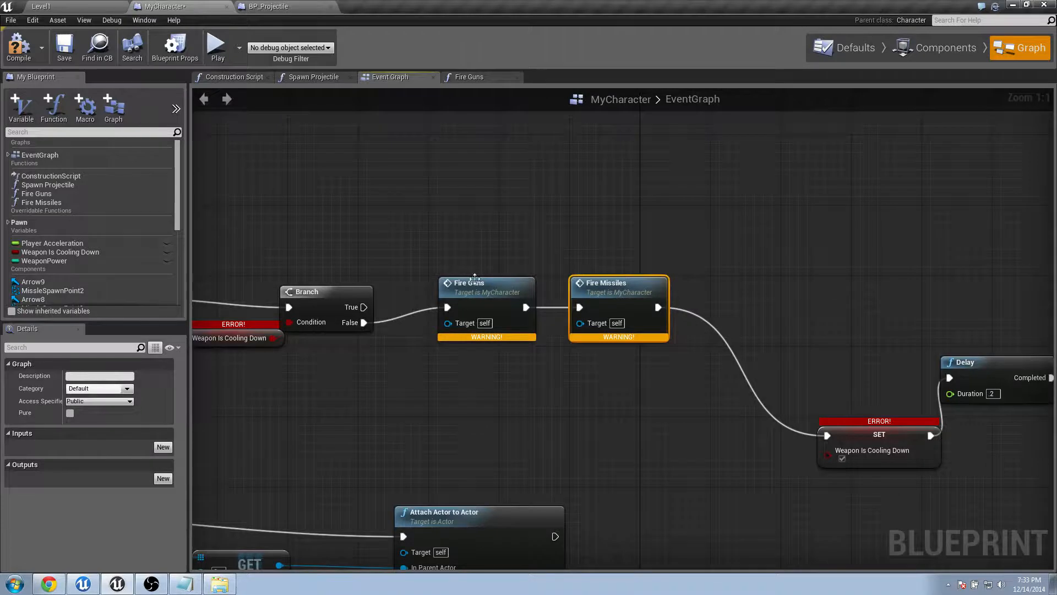
Compile the blueprint and run a short play test of the ship's weapons.
{"action": "left_click", "coordinate": [18, 45]}
{"action": "left_click", "coordinate": [216, 45]}
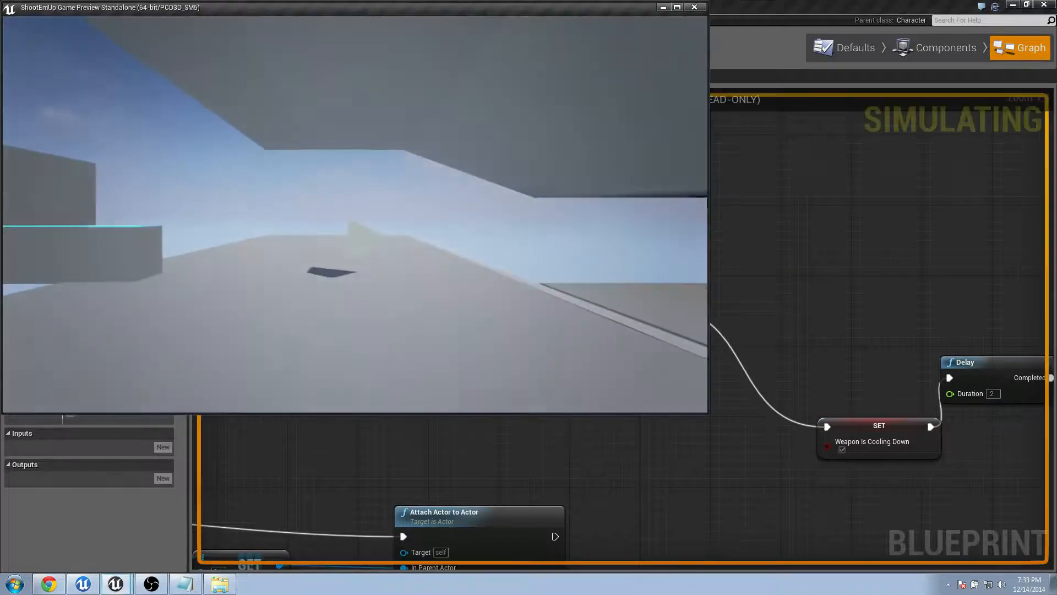
{"action": "key", "text": "Escape"}
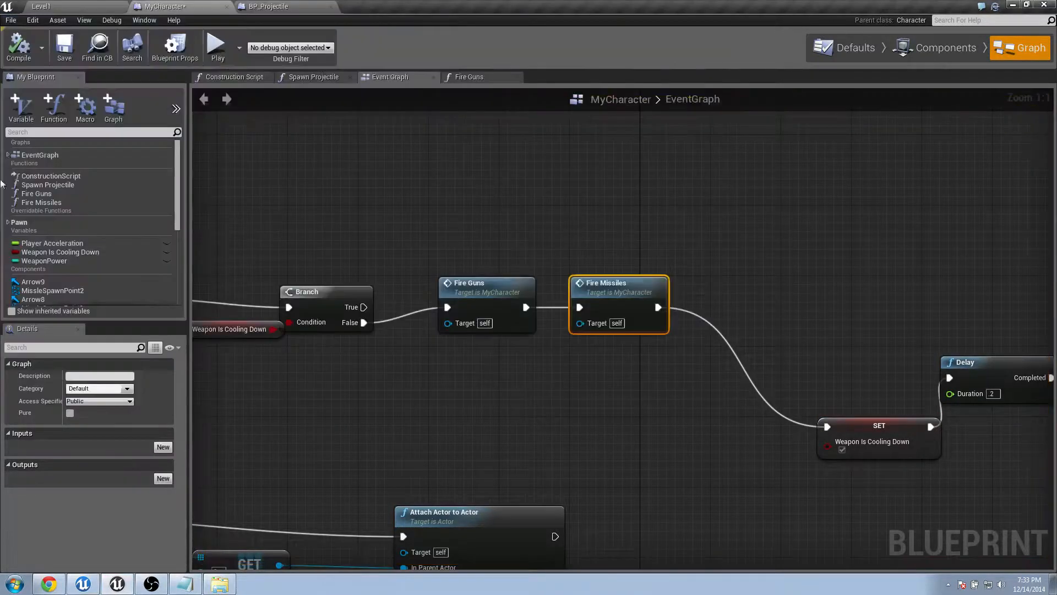
Set WeaponPower's default value to 7, compile the blueprint and play test the ship's firing.
{"action": "left_click", "coordinate": [44, 261]}
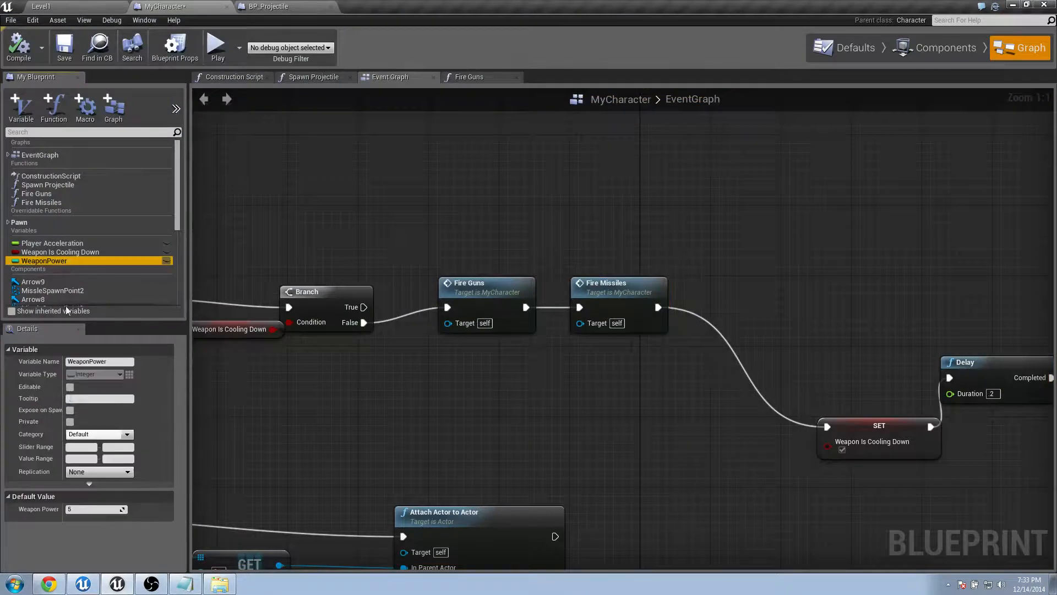
{"action": "left_click", "coordinate": [95, 509]}
{"action": "type", "text": "7"}
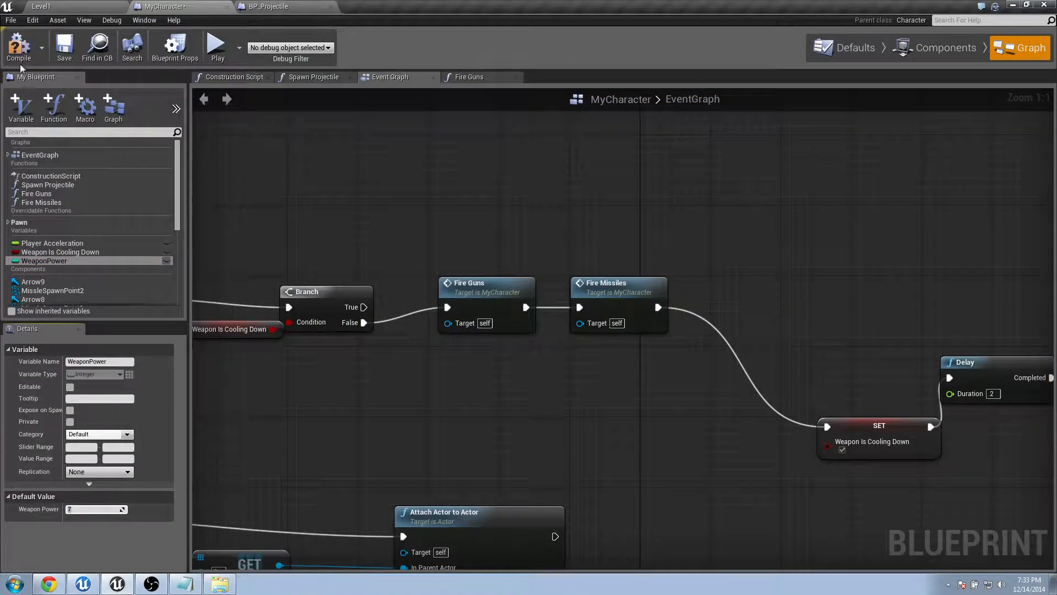
{"action": "left_click", "coordinate": [18, 44]}
{"action": "left_click", "coordinate": [216, 49]}
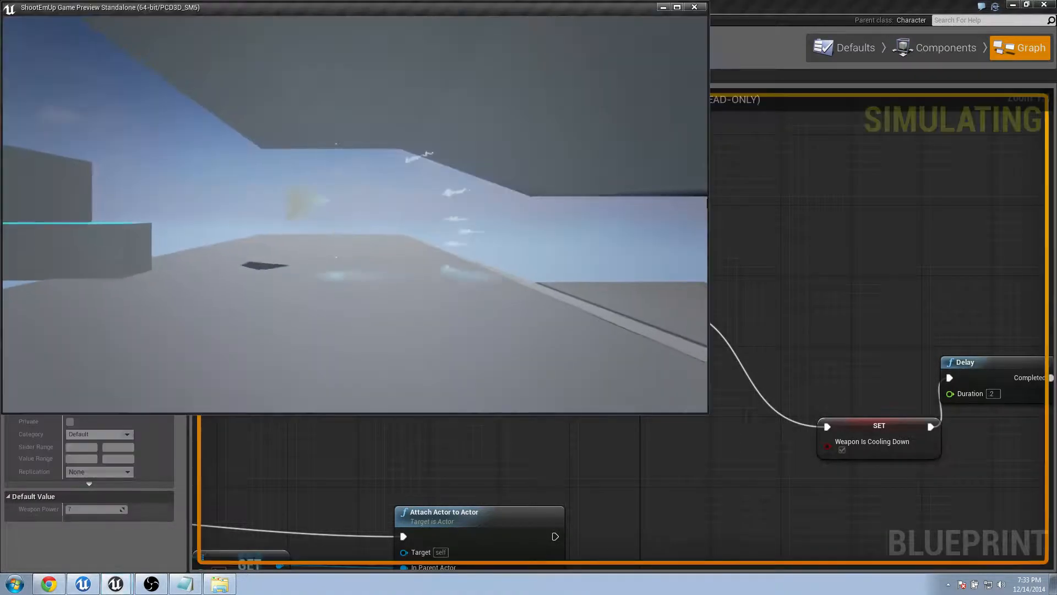
{"action": "key", "text": "Escape"}
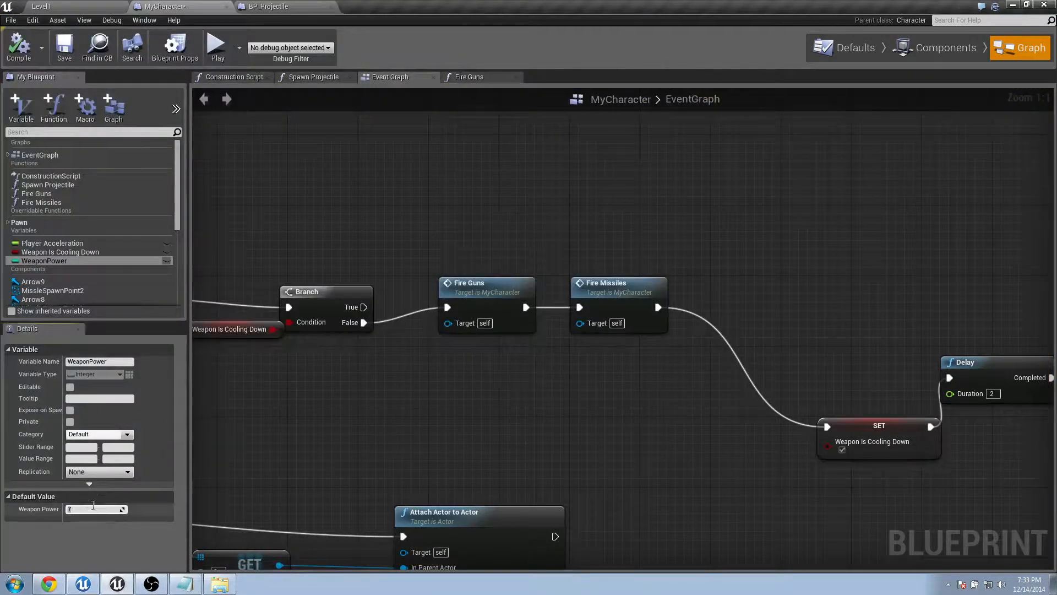
Set WeaponPower's default value to 8, compile, and play test firing guns and missiles while moving the ship.
{"action": "left_click", "coordinate": [18, 44]}
{"action": "left_click", "coordinate": [216, 46]}
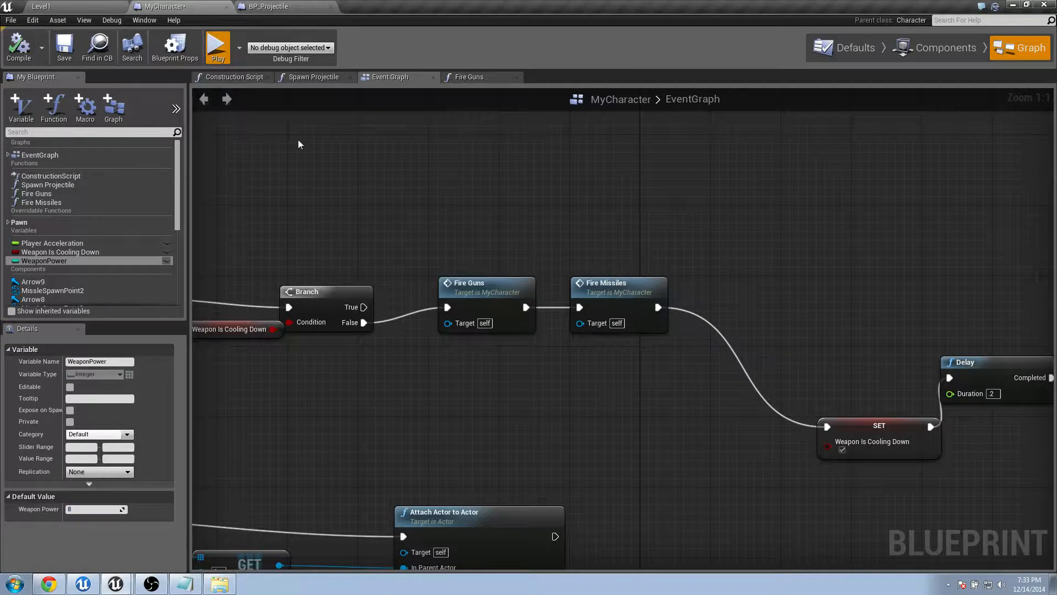
{"action": "key", "text": "w"}
{"action": "key", "text": "space"}
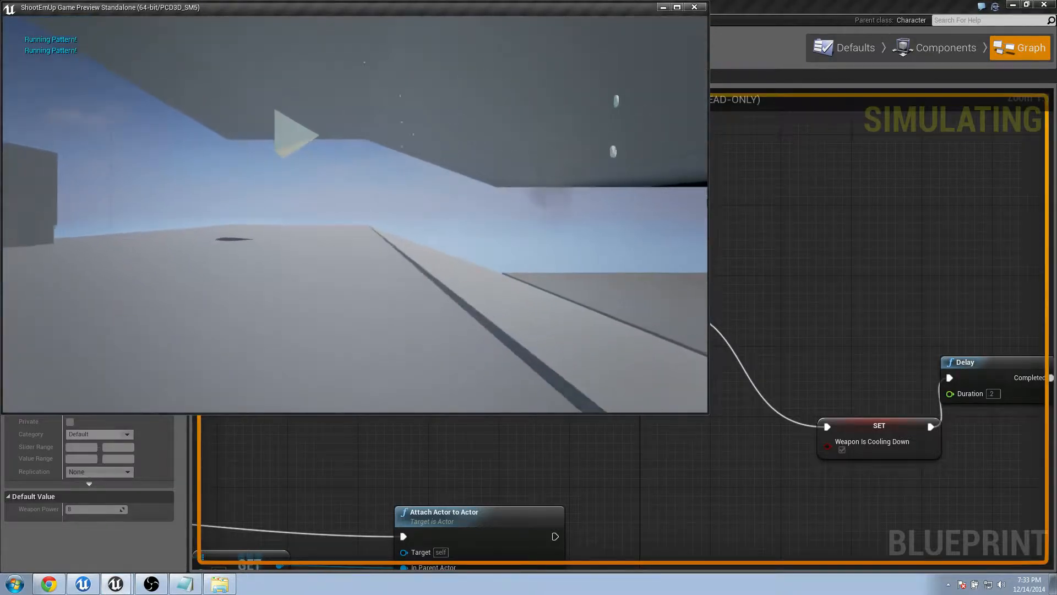
{"action": "key", "text": "space"}
{"action": "key", "text": "space"}
{"action": "key", "text": "a"}
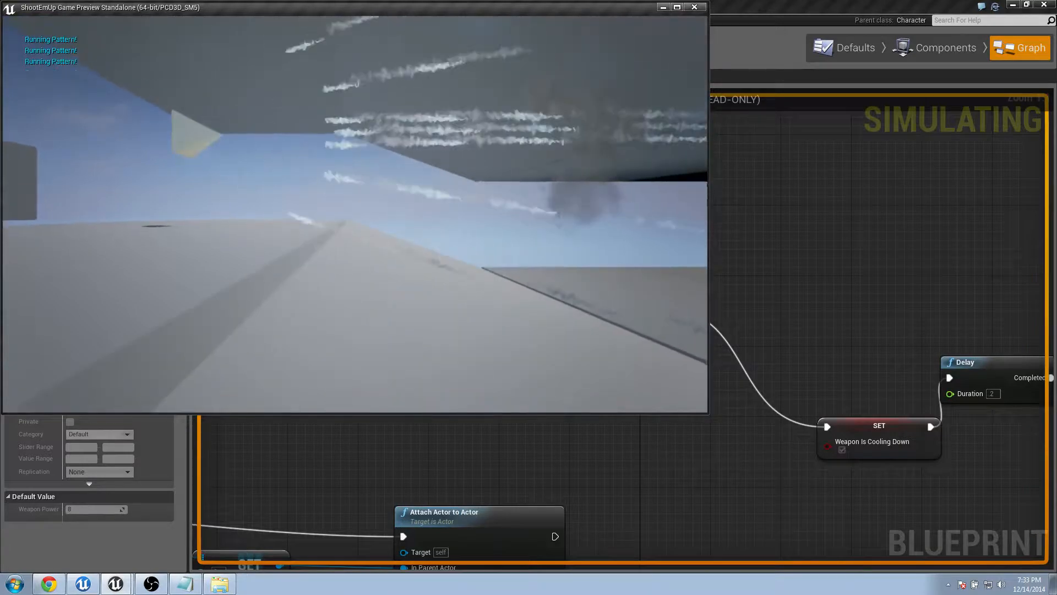
{"action": "key", "text": "Escape"}
Open the Fire Missiles function and line up the Weapon Power node closely with the greater-than node's first input.
{"action": "double_click", "coordinate": [616, 296]}
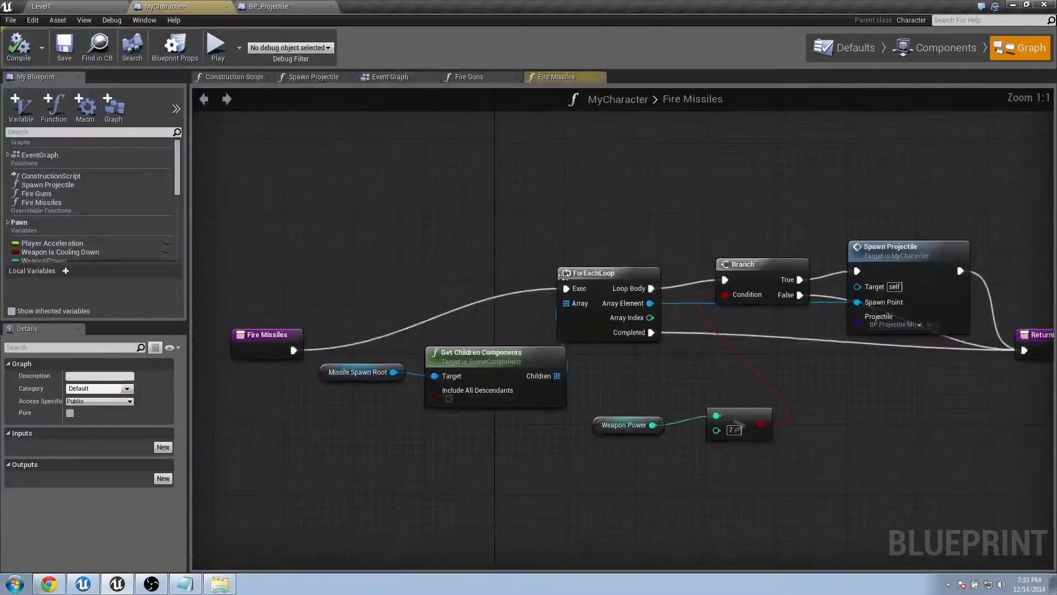
{"action": "right_click_drag", "start_coordinate": [564, 264], "coordinate": [565, 202]}
{"action": "right_click_drag", "start_coordinate": [361, 314], "coordinate": [329, 327]}
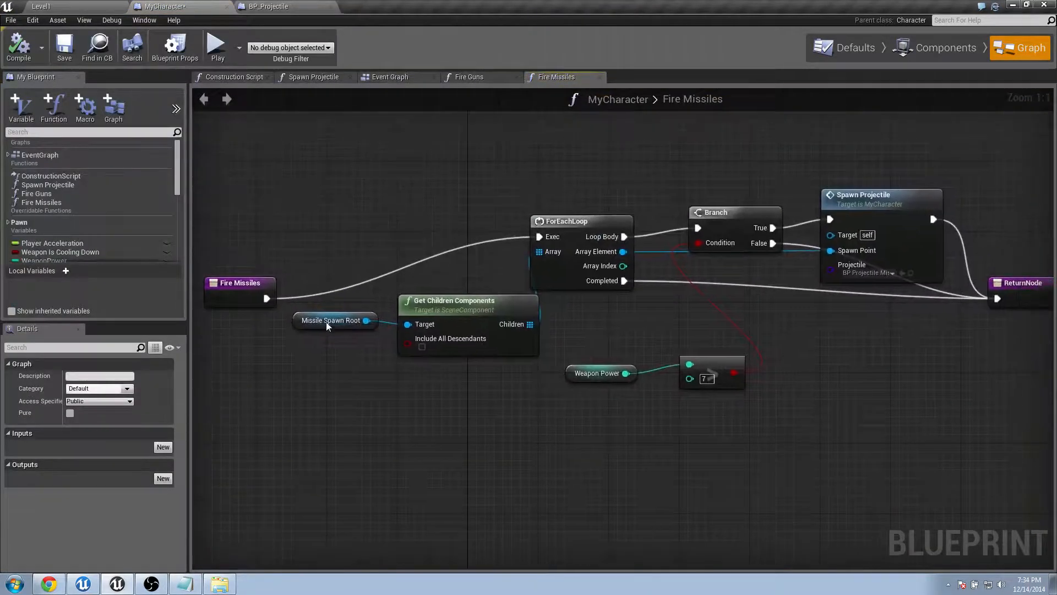
{"action": "left_click", "coordinate": [330, 325]}
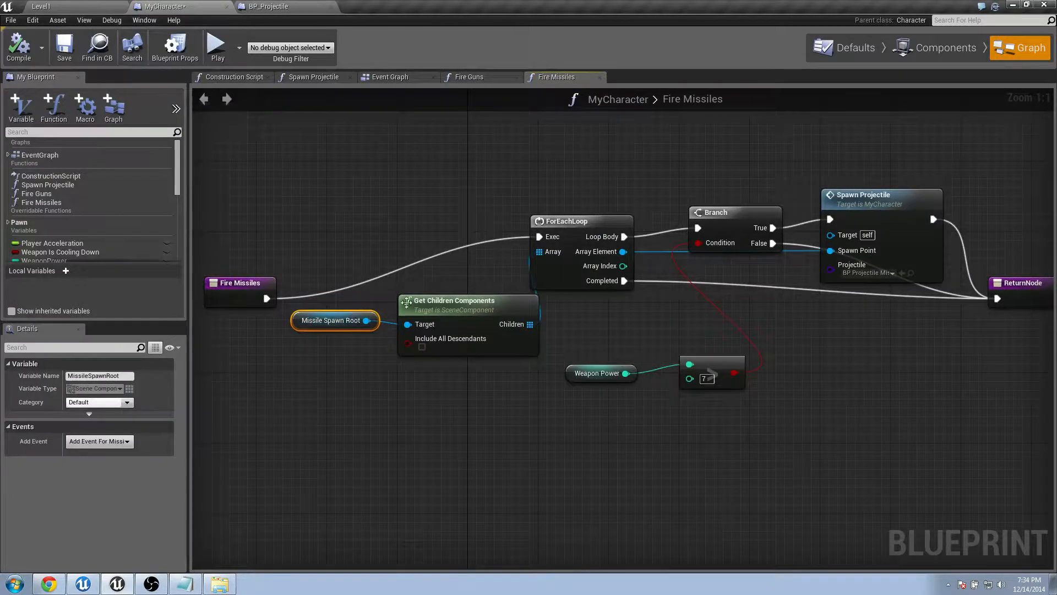
{"action": "right_click_drag", "start_coordinate": [407, 301], "coordinate": [415, 271]}
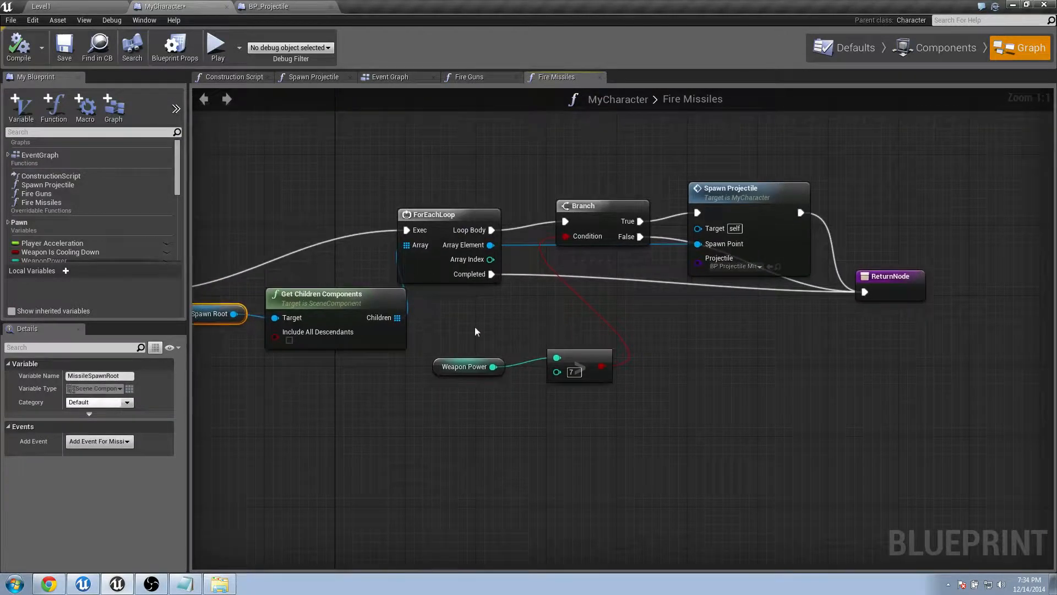
{"action": "left_click_drag", "start_coordinate": [477, 332], "coordinate": [610, 405]}
{"action": "left_click_drag", "start_coordinate": [578, 366], "coordinate": [577, 375]}
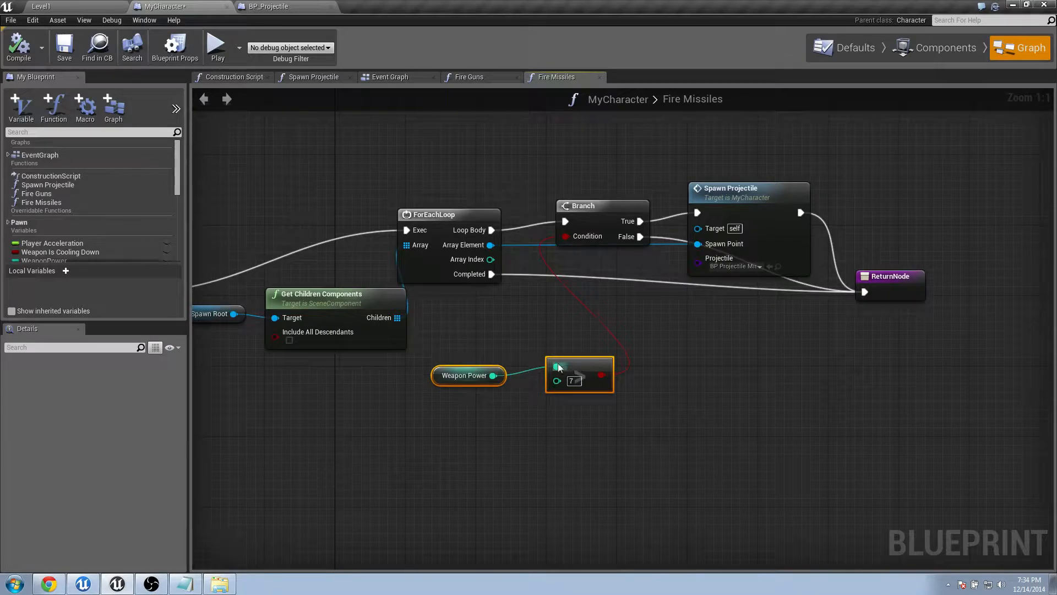
{"action": "left_click", "coordinate": [505, 365]}
{"action": "left_click_drag", "start_coordinate": [487, 371], "coordinate": [513, 362]}
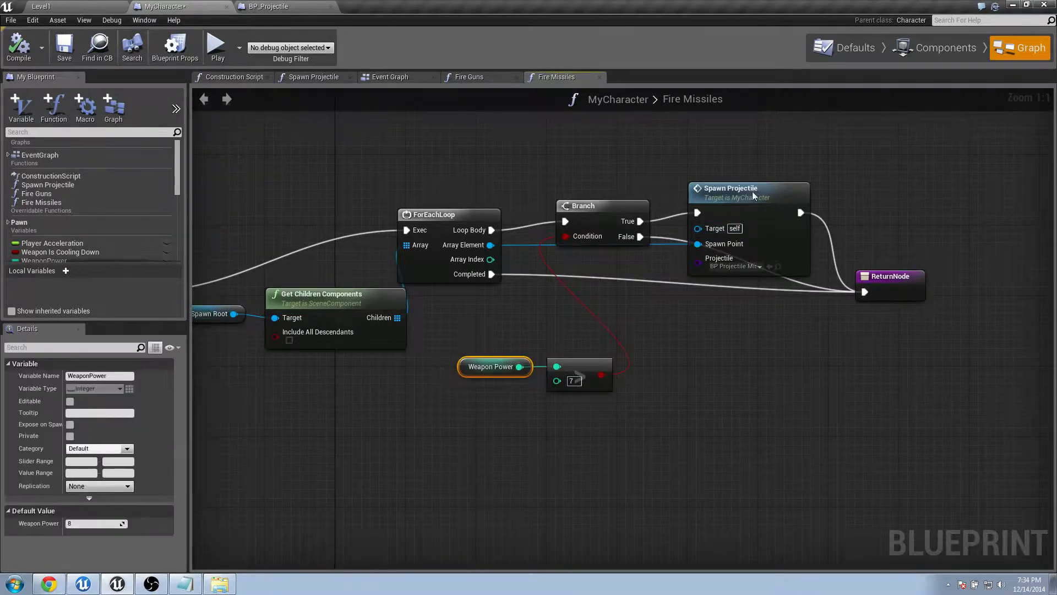
Space out the Spawn Projectile node and ReturnNode in Fire Missiles, and compile and save the blueprint.
{"action": "left_click_drag", "start_coordinate": [753, 196], "coordinate": [771, 212]}
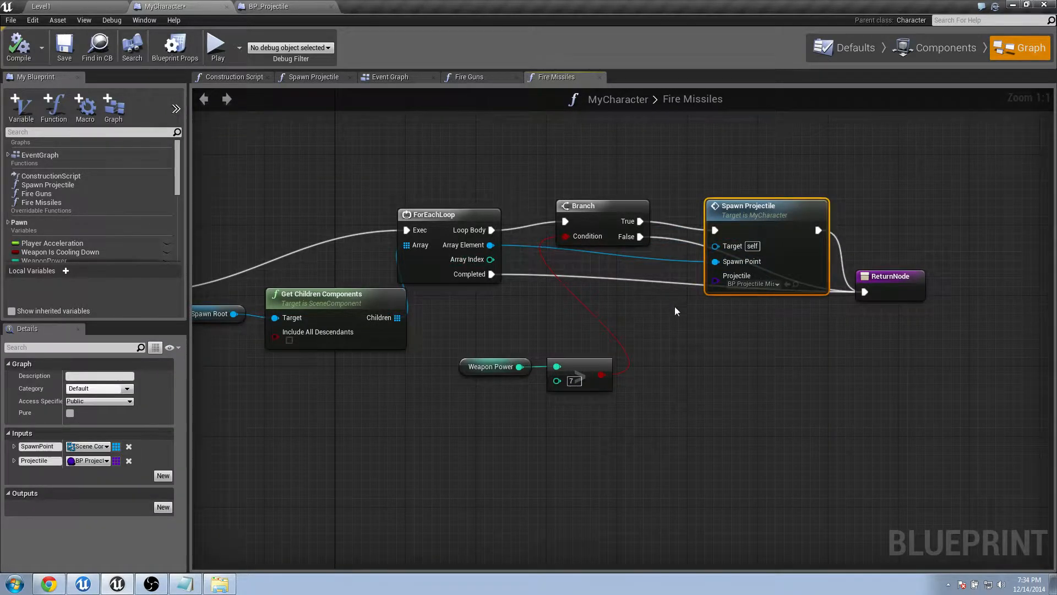
{"action": "right_click_drag", "start_coordinate": [676, 306], "coordinate": [554, 317]}
{"action": "left_click_drag", "start_coordinate": [769, 291], "coordinate": [841, 265]}
{"action": "left_click", "coordinate": [22, 54]}
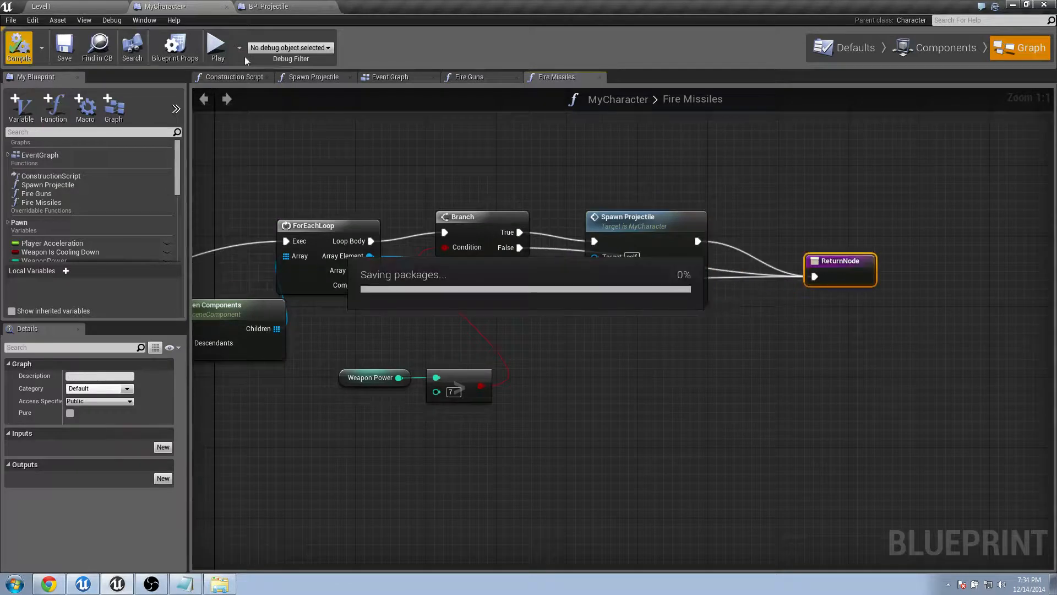
Review the Fire Guns function's node layout and return to the firing calls in the Event Graph.
{"action": "left_click", "coordinate": [477, 74]}
{"action": "scroll", "coordinate": [516, 237], "scroll_direction": "up", "scroll_amount": 2}
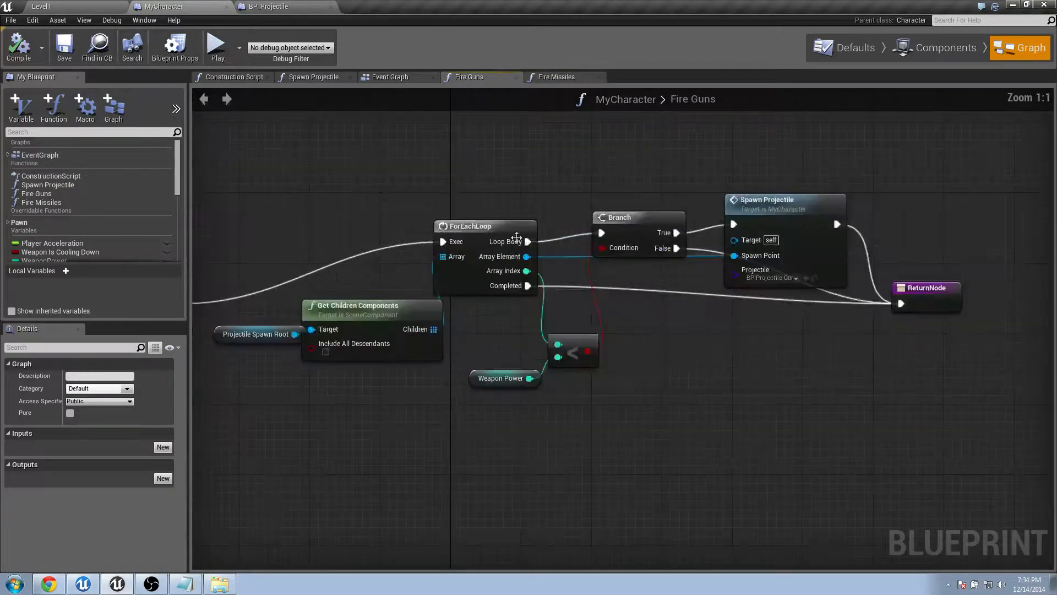
{"action": "scroll", "coordinate": [556, 283], "scroll_direction": "down", "scroll_amount": 1}
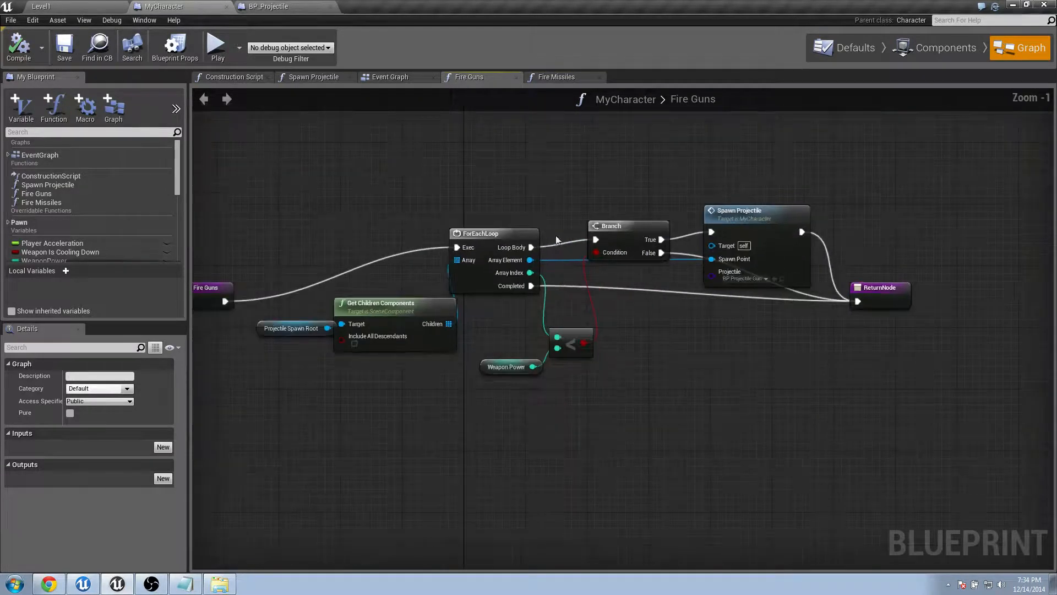
{"action": "left_click", "coordinate": [391, 77]}
{"action": "scroll", "coordinate": [639, 159], "scroll_direction": "up", "scroll_amount": 1}
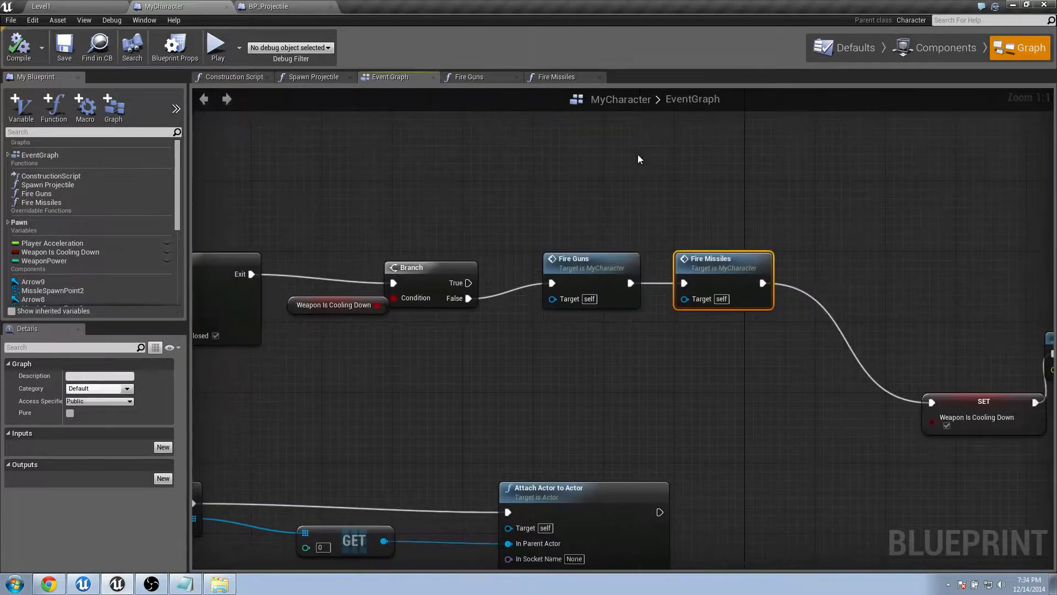
Check WeaponPower's default value and move the Level1 tab between the MyCharacter and BP_Projectile tabs.
{"action": "left_click", "coordinate": [44, 260]}
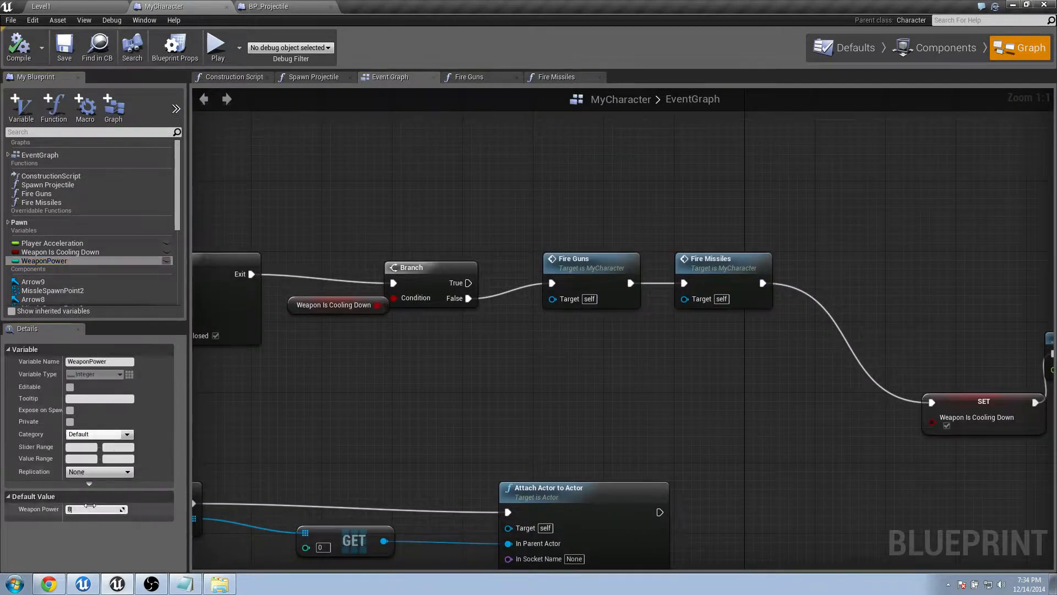
{"action": "left_click", "coordinate": [701, 264]}
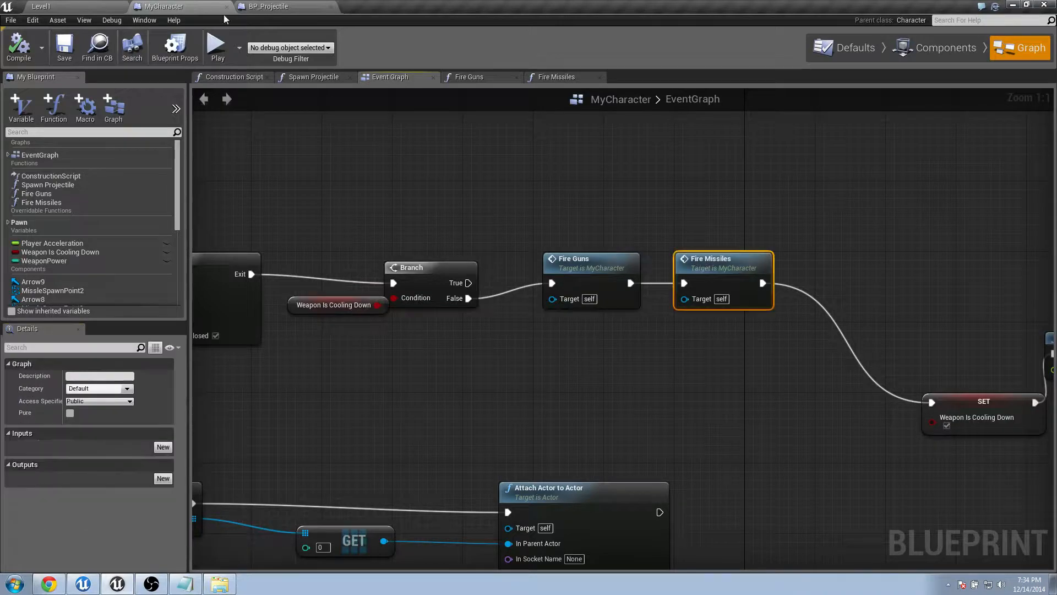
{"action": "left_click_drag", "start_coordinate": [37, 5], "coordinate": [146, 6]}
{"action": "left_click", "coordinate": [258, 6]}
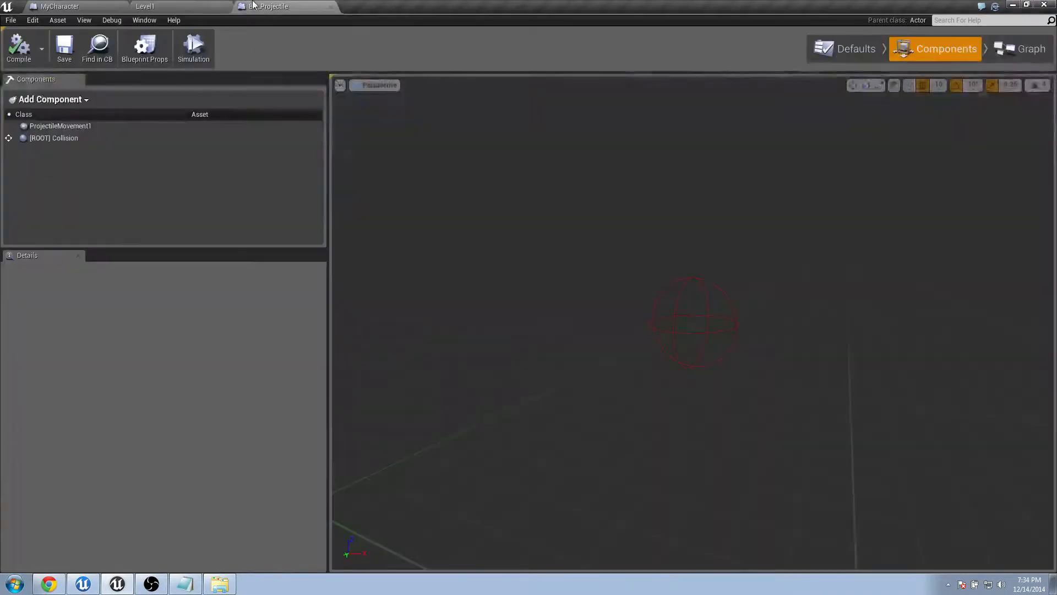
{"action": "left_click", "coordinate": [107, 4]}
Search the level's Blueprints folder for "projectile" and open the BP_Projectile_Missile blueprint.
{"action": "left_click", "coordinate": [145, 6]}
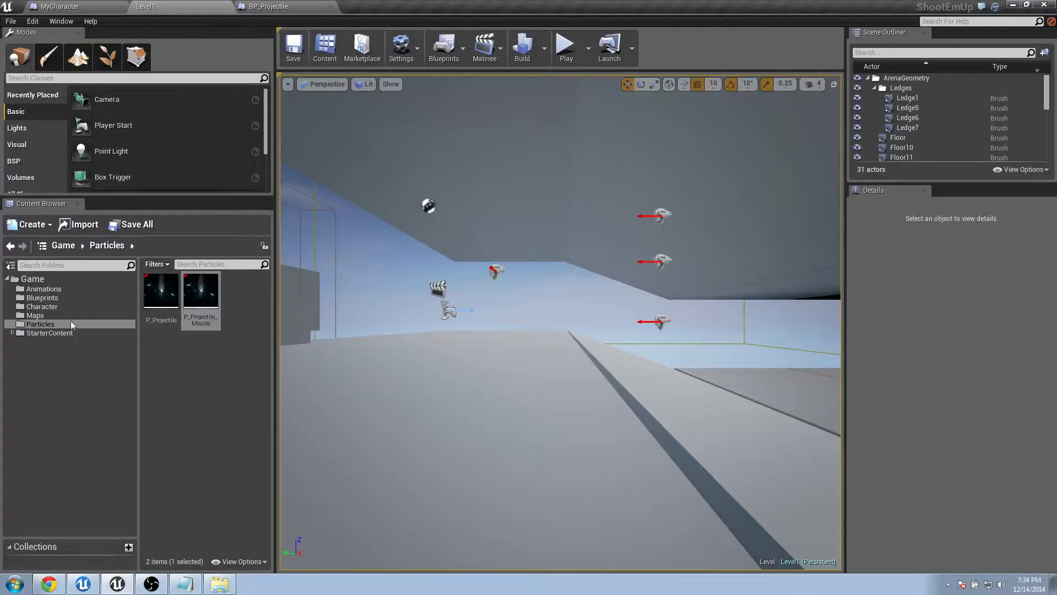
{"action": "left_click", "coordinate": [41, 298]}
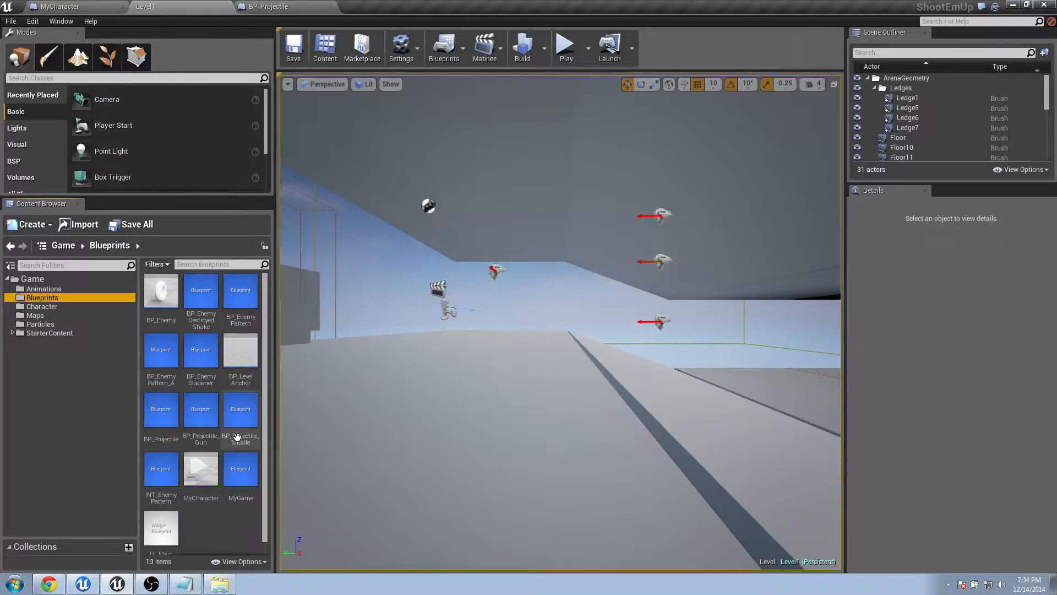
{"action": "left_click", "coordinate": [230, 265]}
{"action": "type", "text": "proj"}
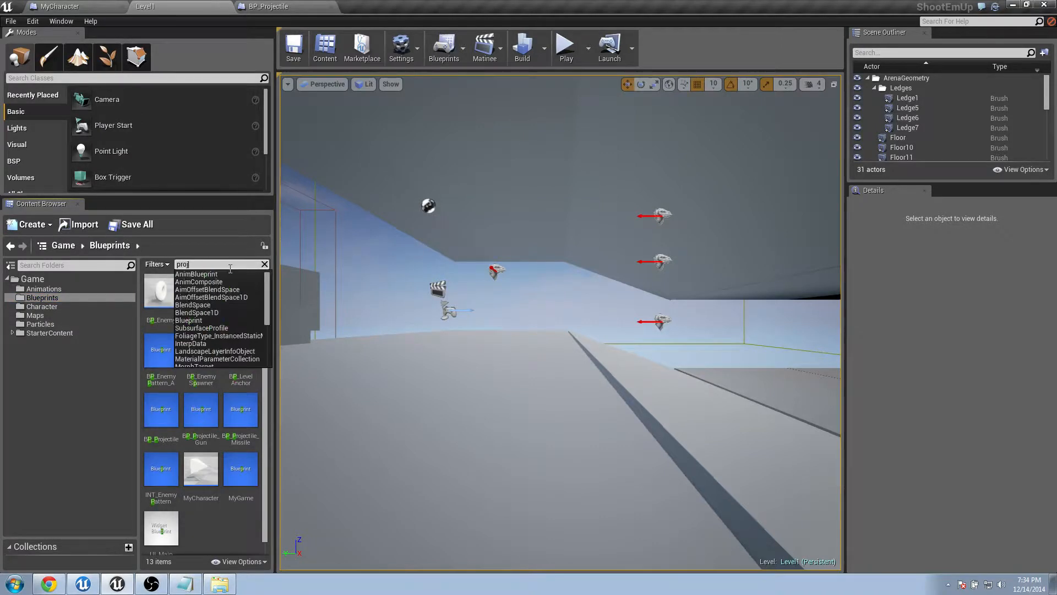
{"action": "type", "text": "ectile"}
{"action": "key", "text": "Return"}
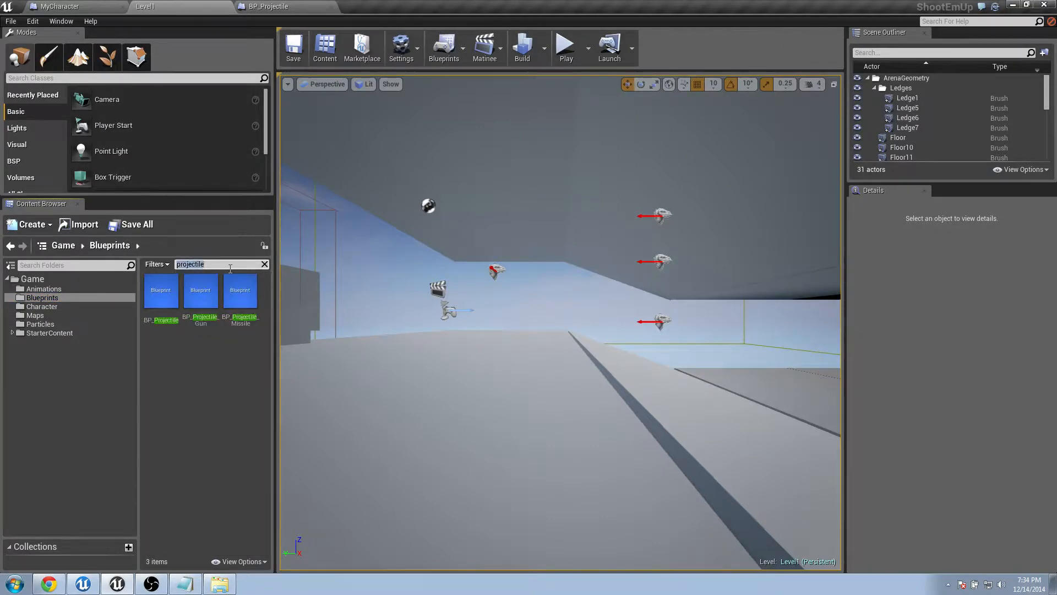
{"action": "double_click", "coordinate": [241, 301]}
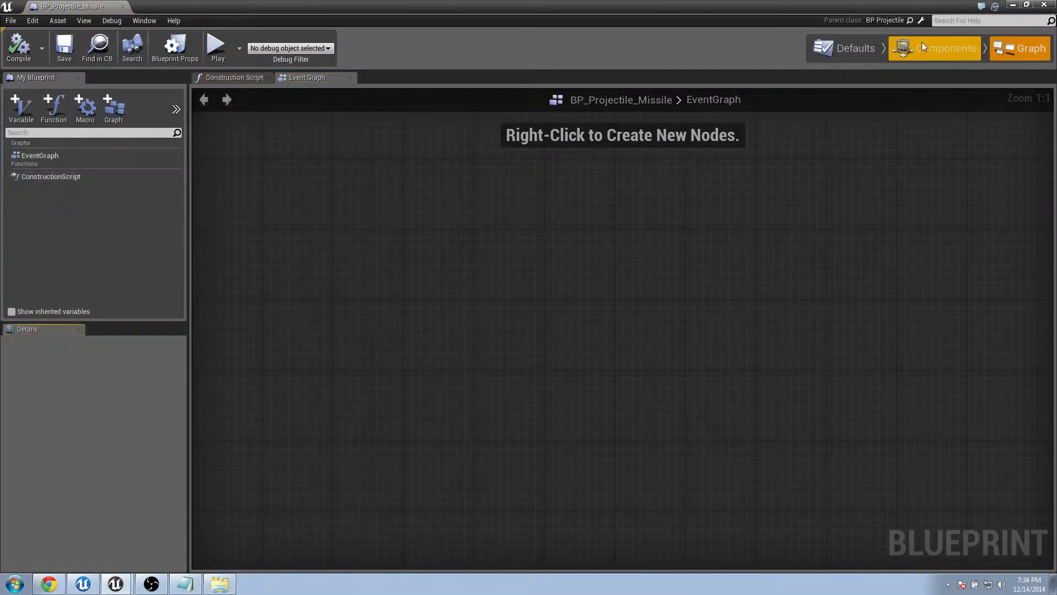
Add a Particle System component under BP_Projectile_Missile's Collision root and assign P_Projectile_Missile as its template.
{"action": "left_click", "coordinate": [925, 48]}
{"action": "left_click", "coordinate": [54, 141]}
{"action": "left_click", "coordinate": [74, 99]}
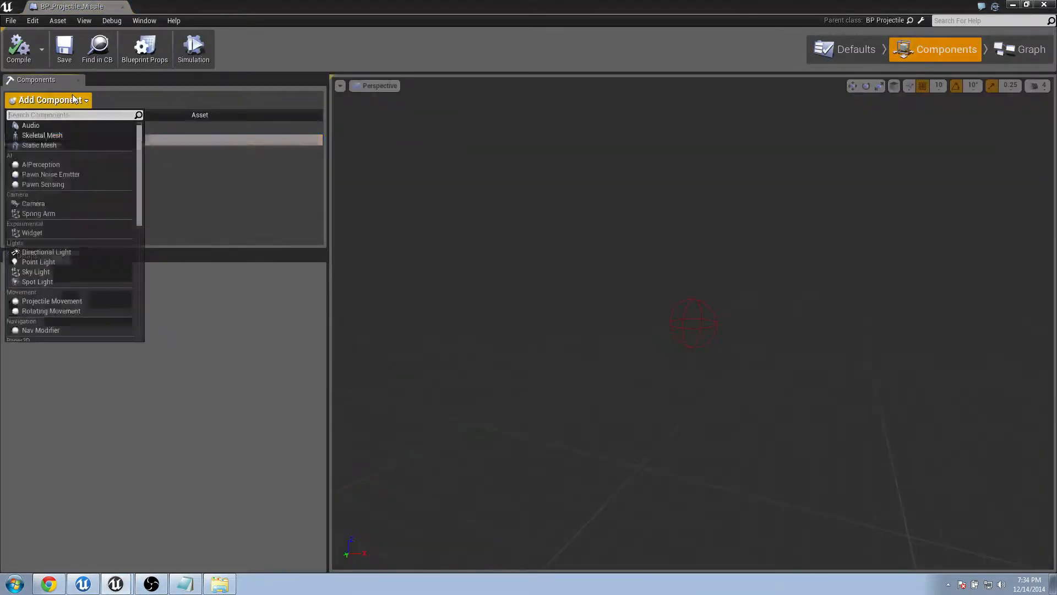
{"action": "type", "text": "part"}
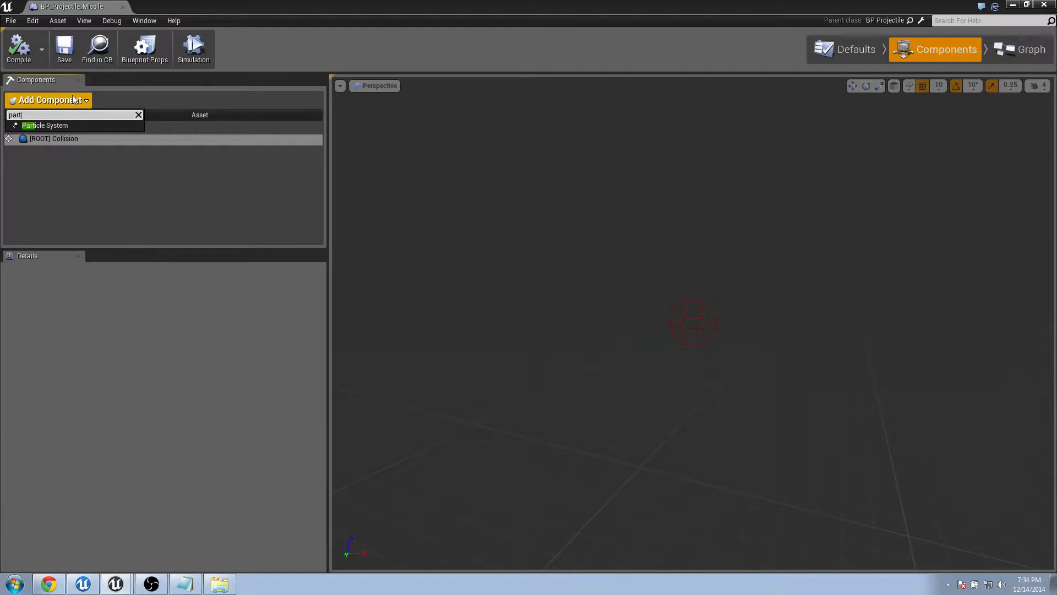
{"action": "left_click", "coordinate": [64, 126]}
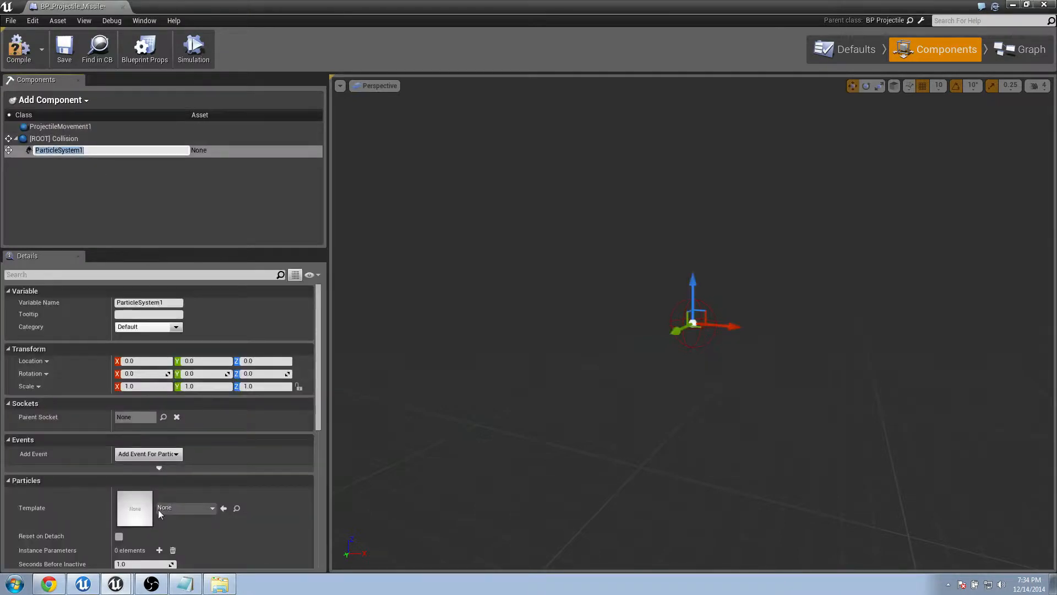
{"action": "left_click", "coordinate": [178, 506]}
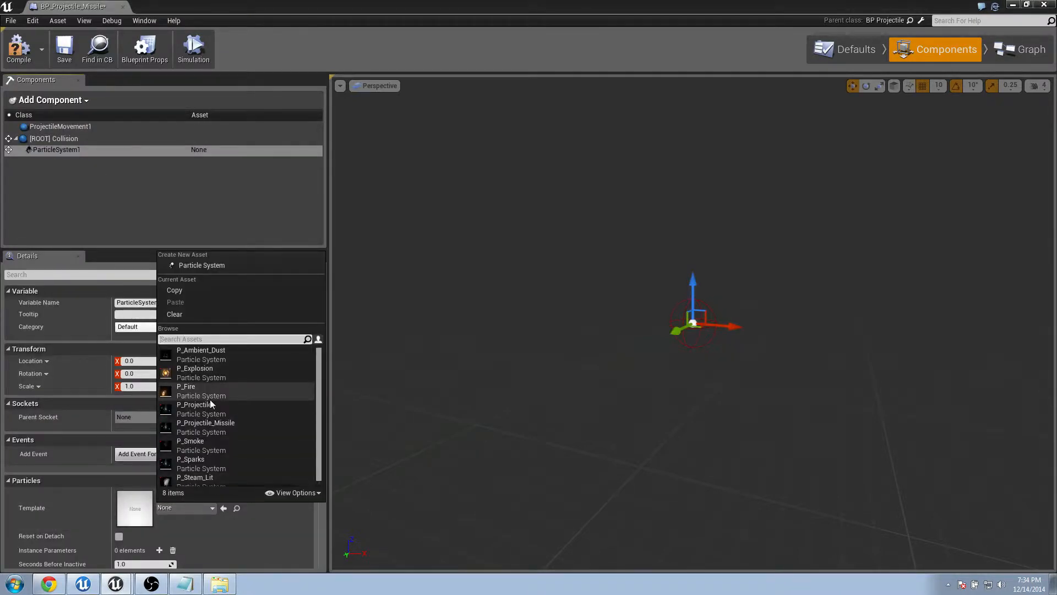
{"action": "type", "text": "mi"}
{"action": "left_click", "coordinate": [227, 356]}
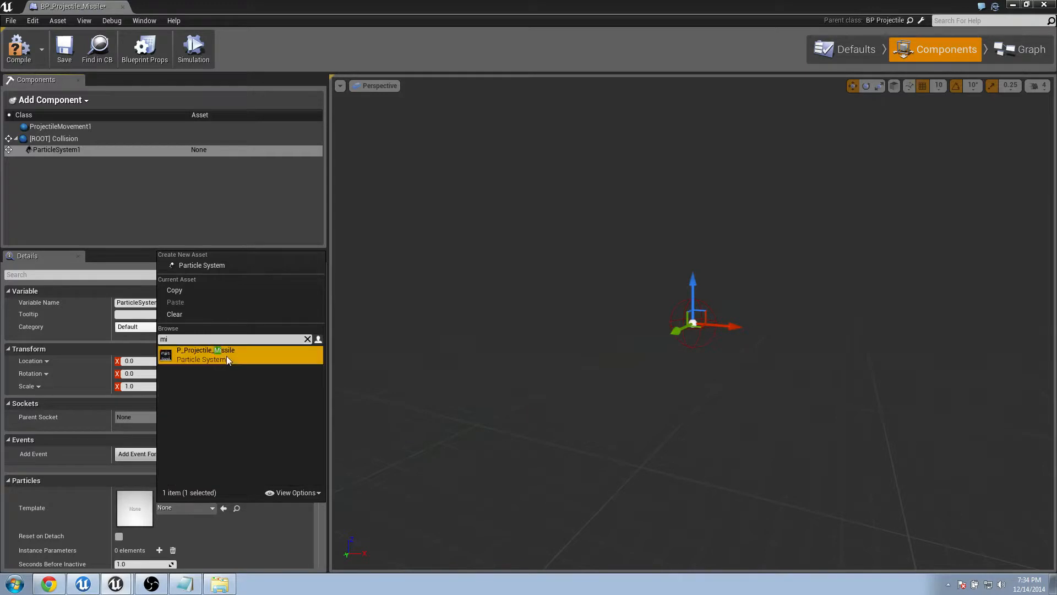
Compile and close BP_Projectile_Missile, then play test the level to see the missiles fire.
{"action": "left_click", "coordinate": [19, 48]}
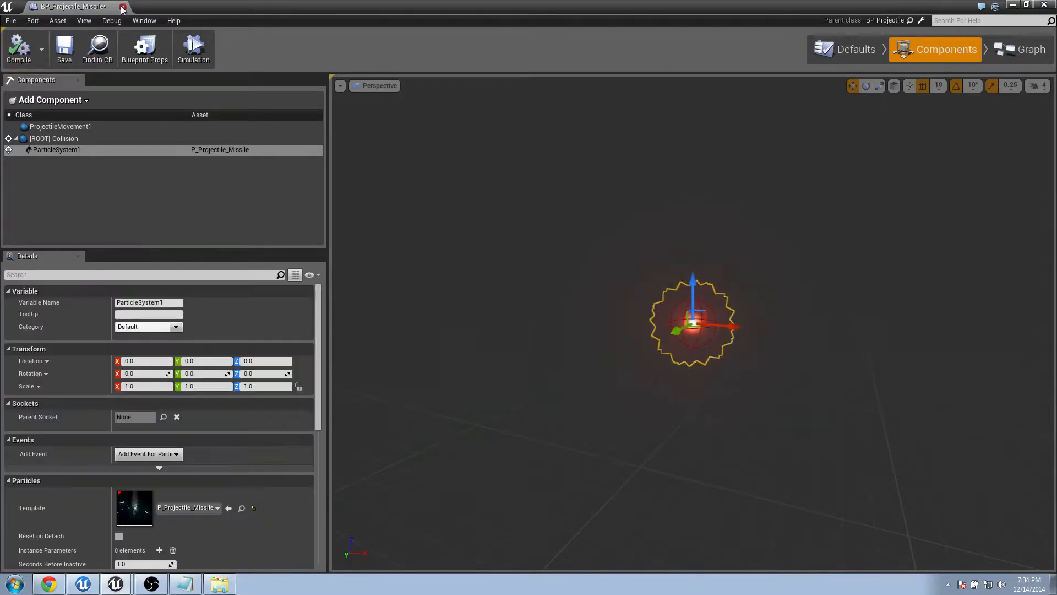
{"action": "left_click", "coordinate": [122, 8]}
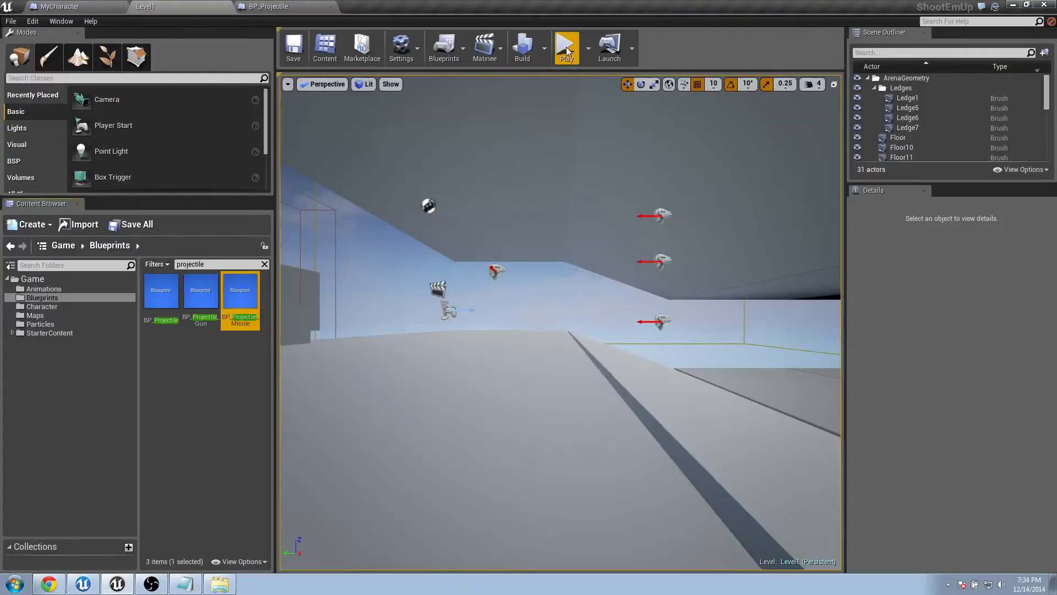
{"action": "left_click", "coordinate": [567, 52]}
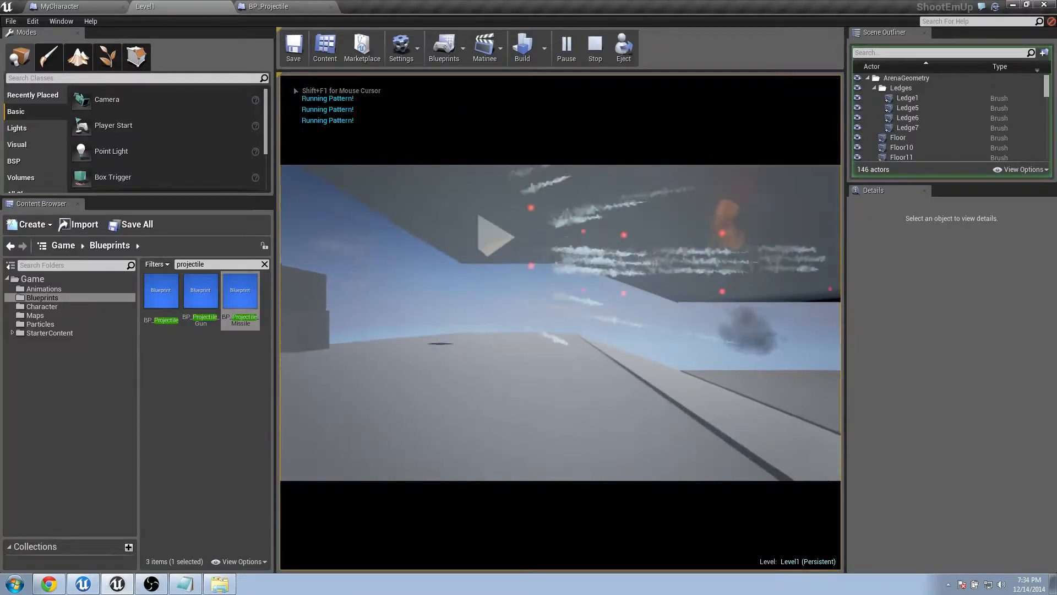
{"action": "key", "text": "Escape"}
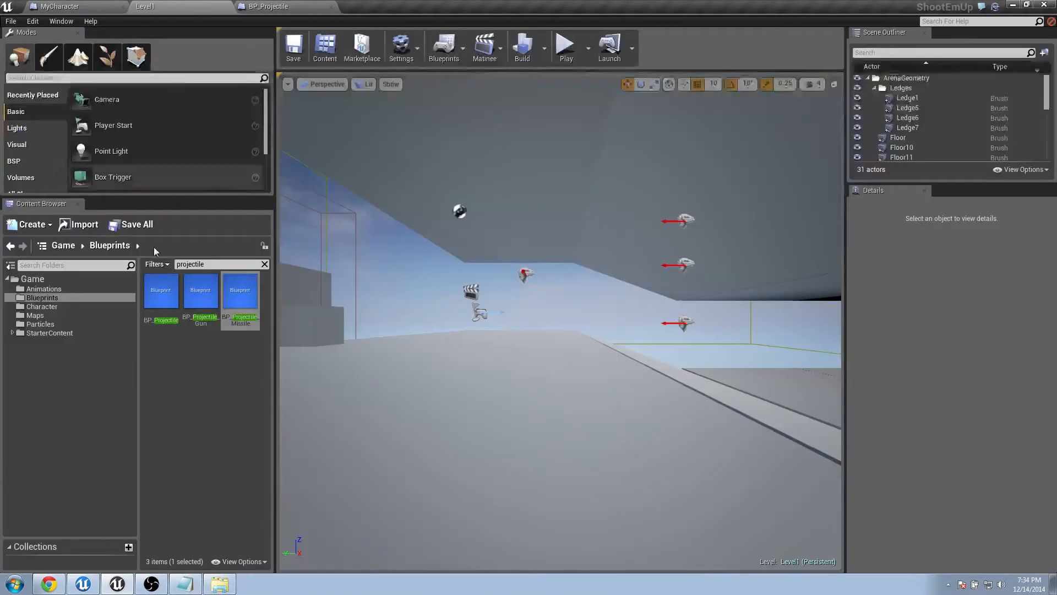
In BP_Projectile's Event Graph, promote Take Damage's Damage Amount input to a variable named Damage, move its node below Destroy Actor, and compile.
{"action": "left_click", "coordinate": [160, 292]}
{"action": "double_click", "coordinate": [147, 299]}
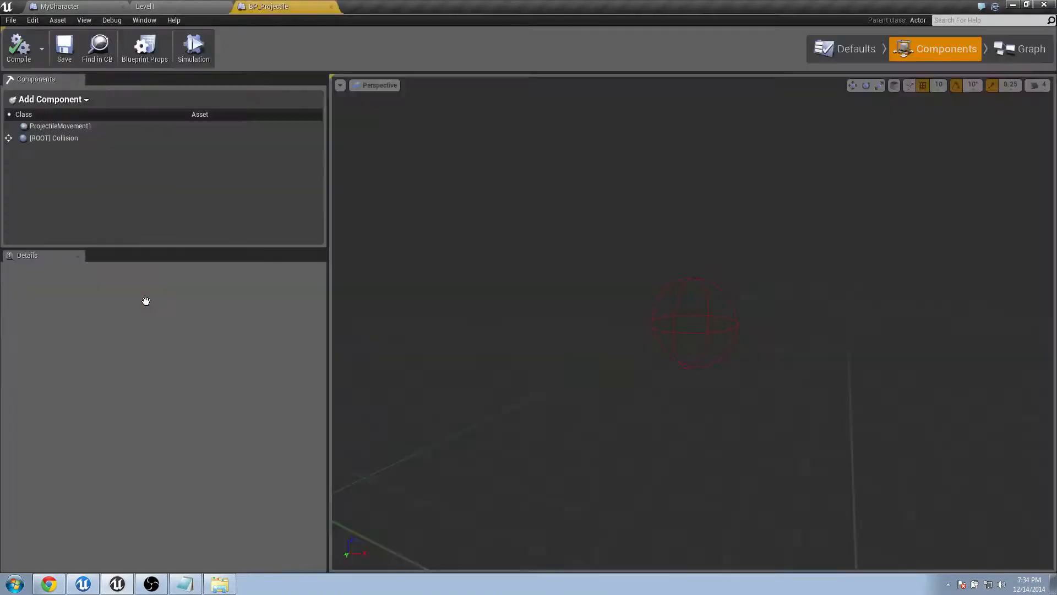
{"action": "left_click", "coordinate": [1020, 48]}
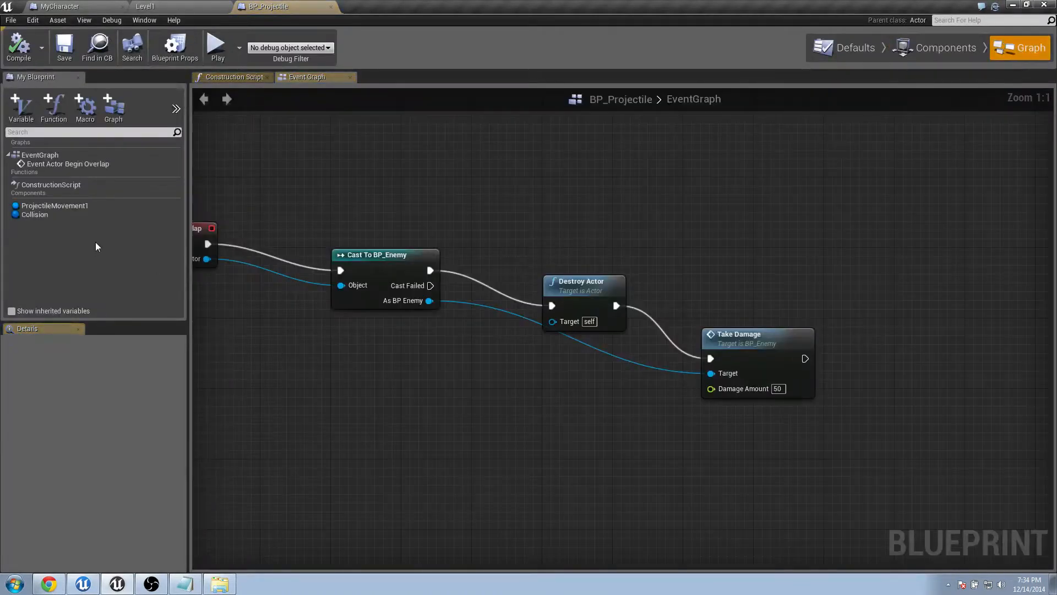
{"action": "right_click_drag", "start_coordinate": [747, 408], "coordinate": [704, 379]}
{"action": "right_click", "coordinate": [700, 360]}
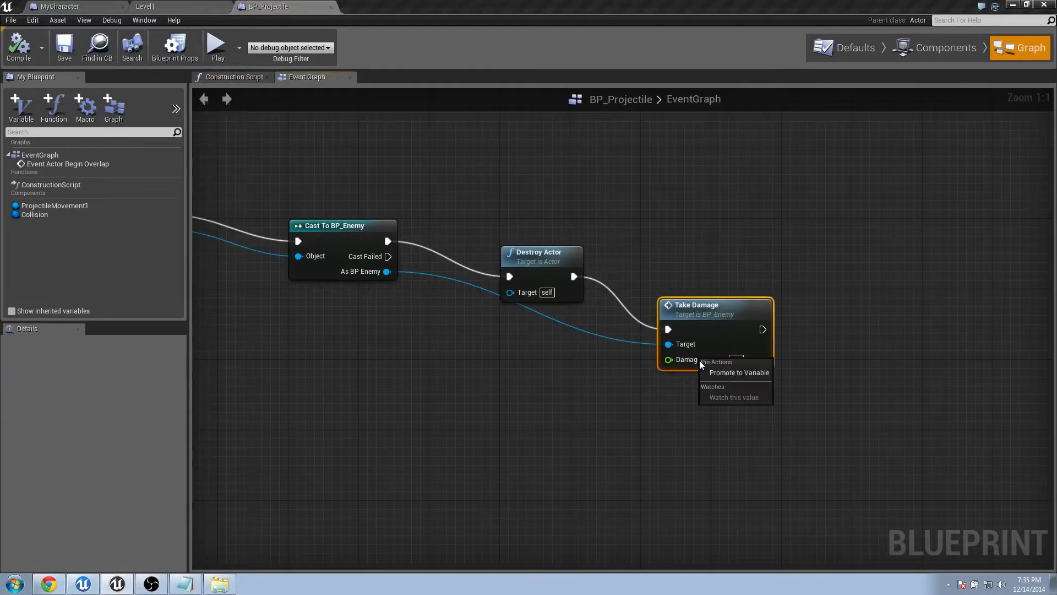
{"action": "left_click", "coordinate": [726, 373]}
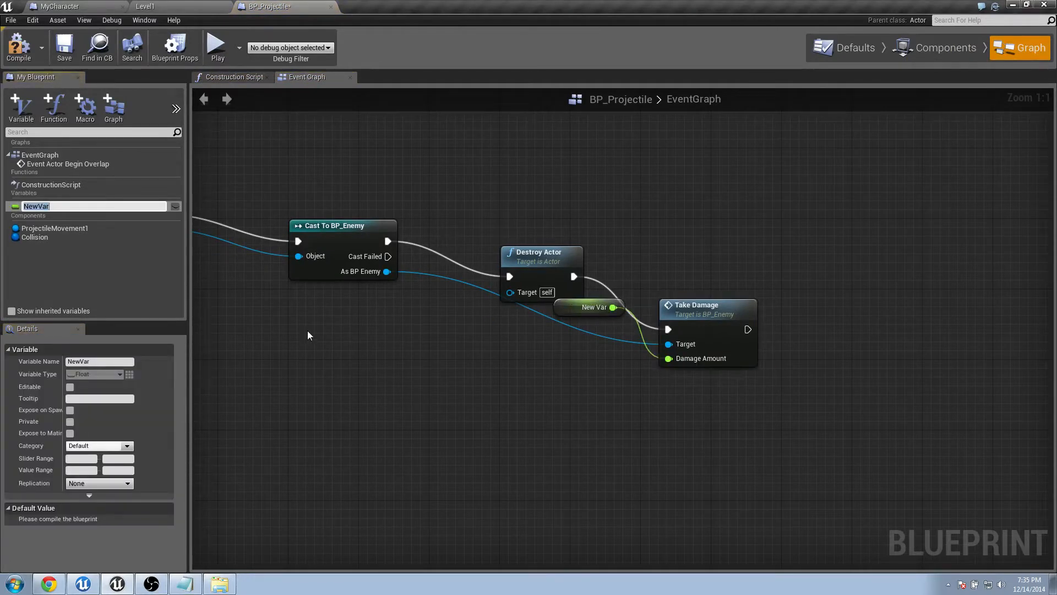
{"action": "type", "text": "Damage"}
{"action": "key", "text": "Return"}
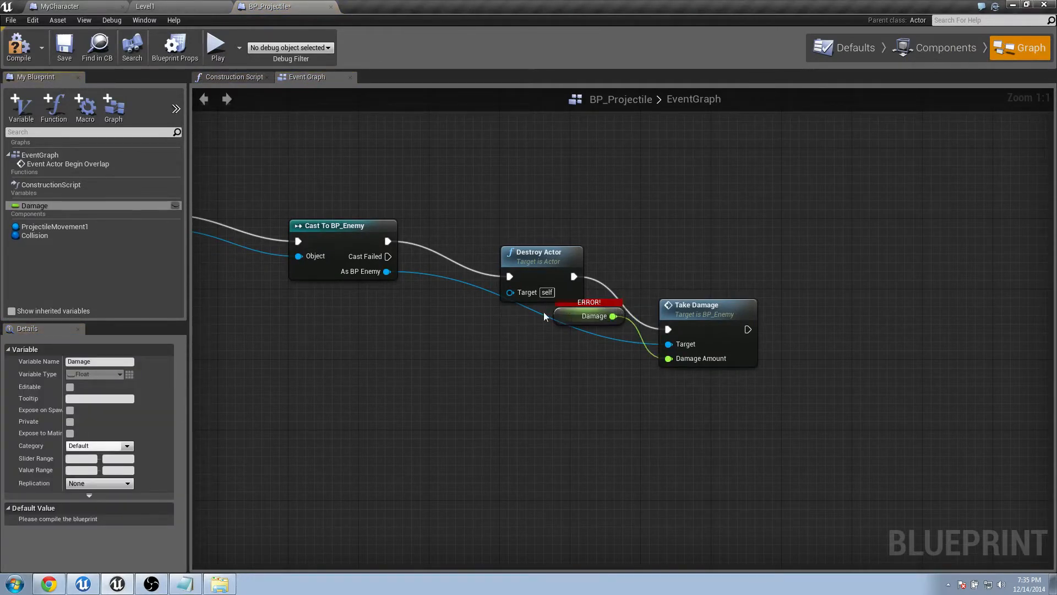
{"action": "left_click_drag", "start_coordinate": [565, 333], "coordinate": [574, 359]}
{"action": "left_click", "coordinate": [18, 46]}
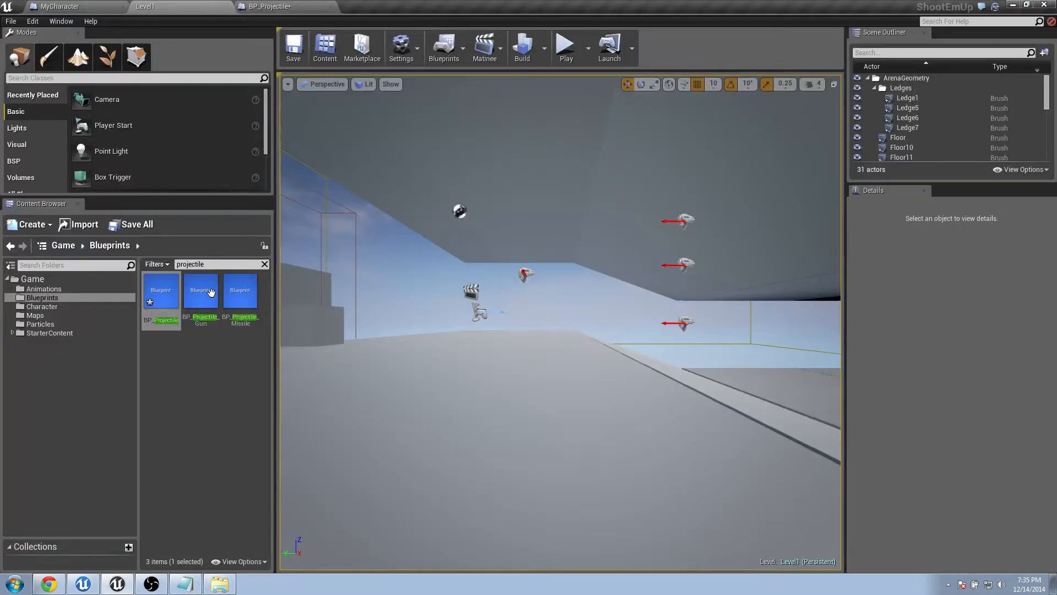
Set the Damage default in BP_Projectile_Missile to 200, compile, and close the blueprint.
{"action": "double_click", "coordinate": [240, 295]}
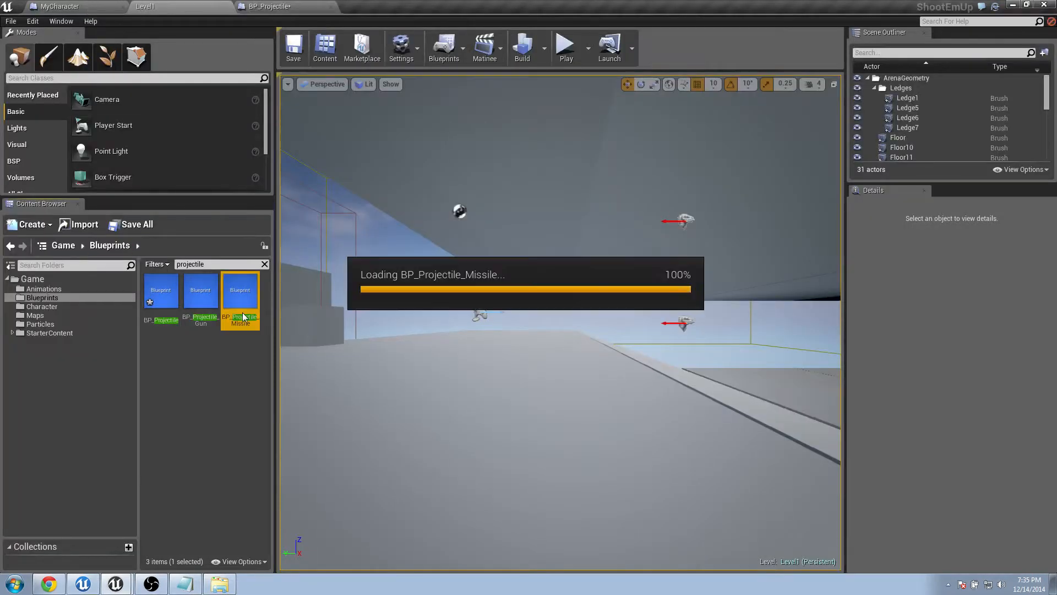
{"action": "left_click", "coordinate": [837, 52]}
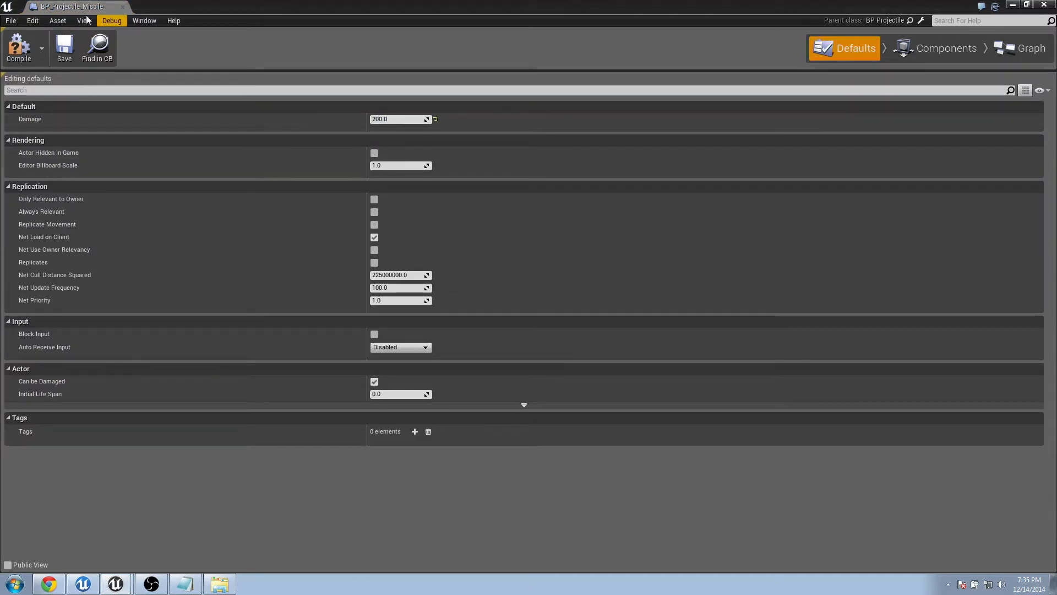
{"action": "left_click", "coordinate": [19, 47]}
{"action": "left_click", "coordinate": [123, 7]}
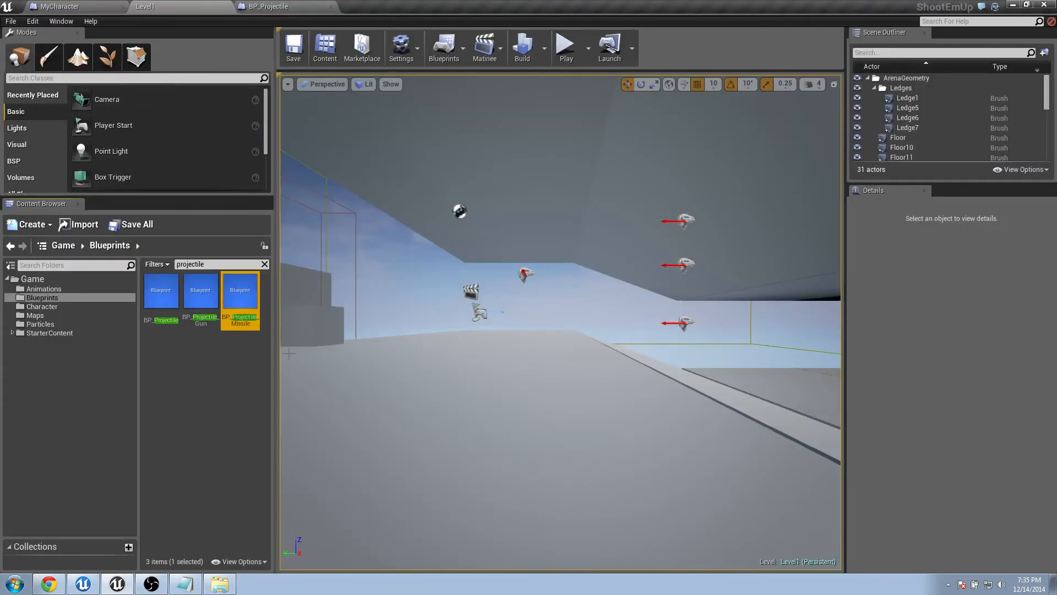